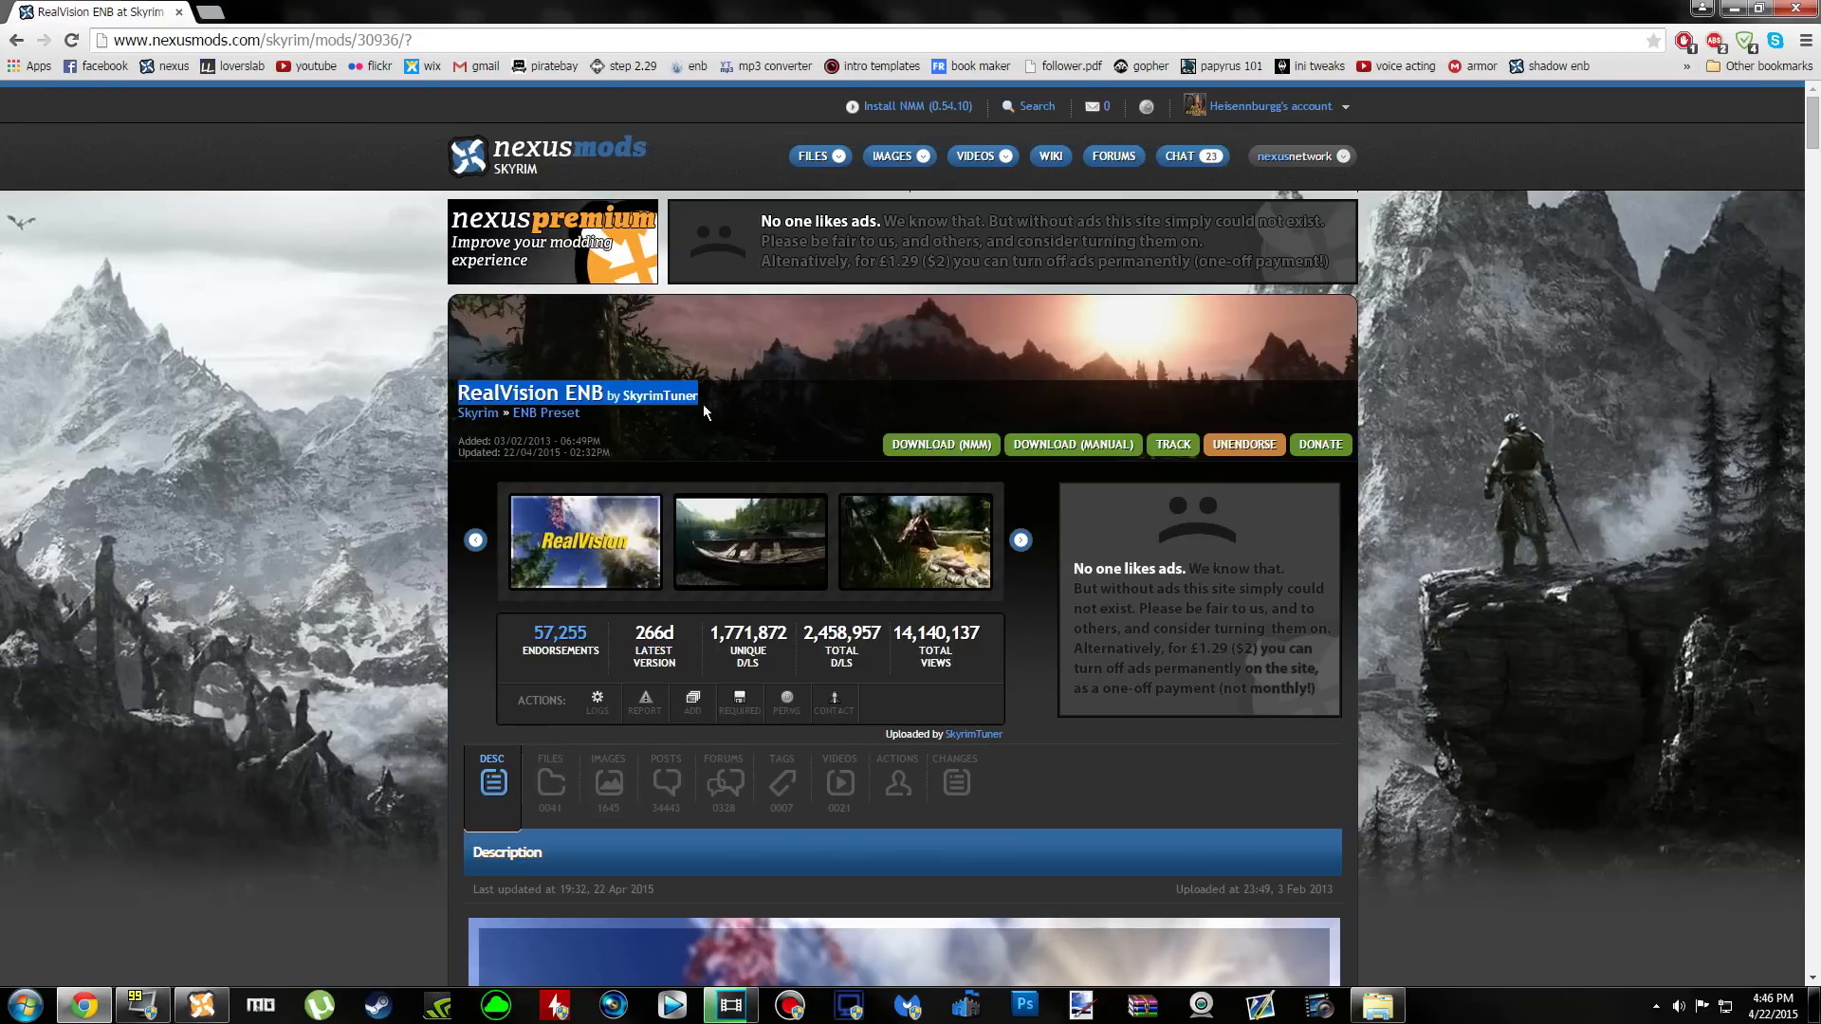
drag(715, 395, 462, 392)
click(462, 393)
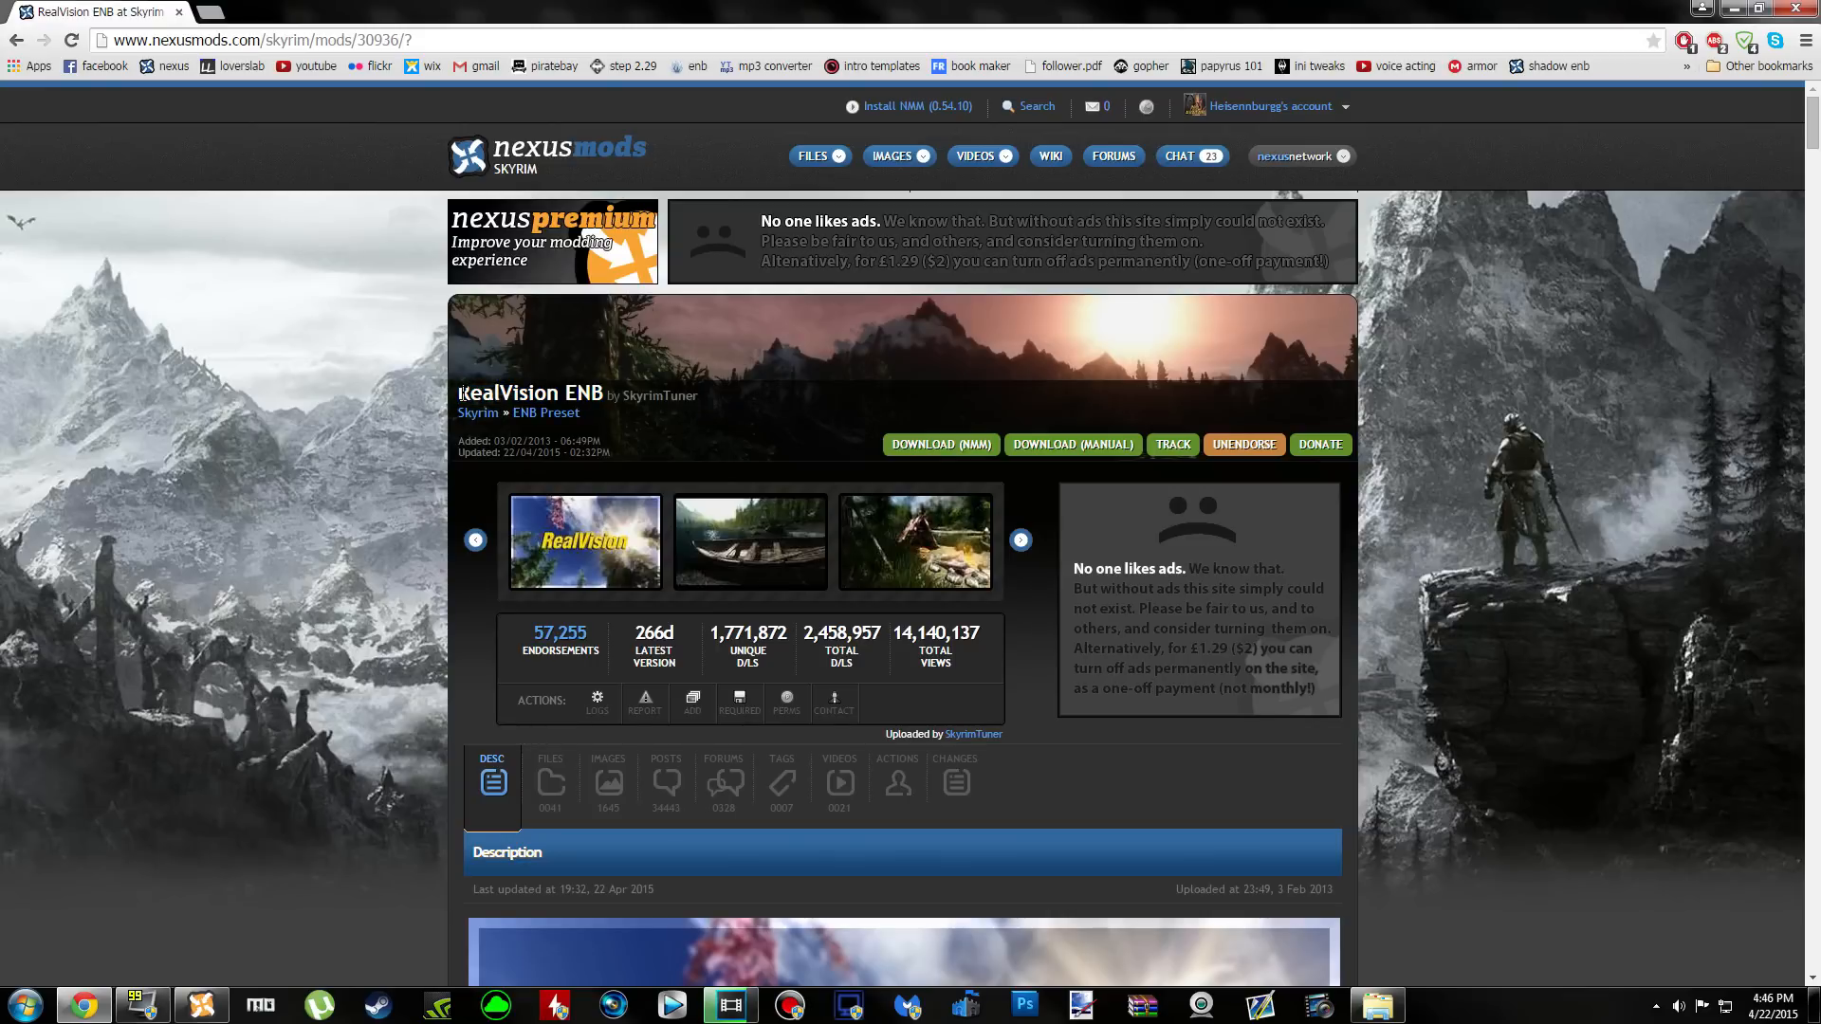
drag(729, 396, 451, 399)
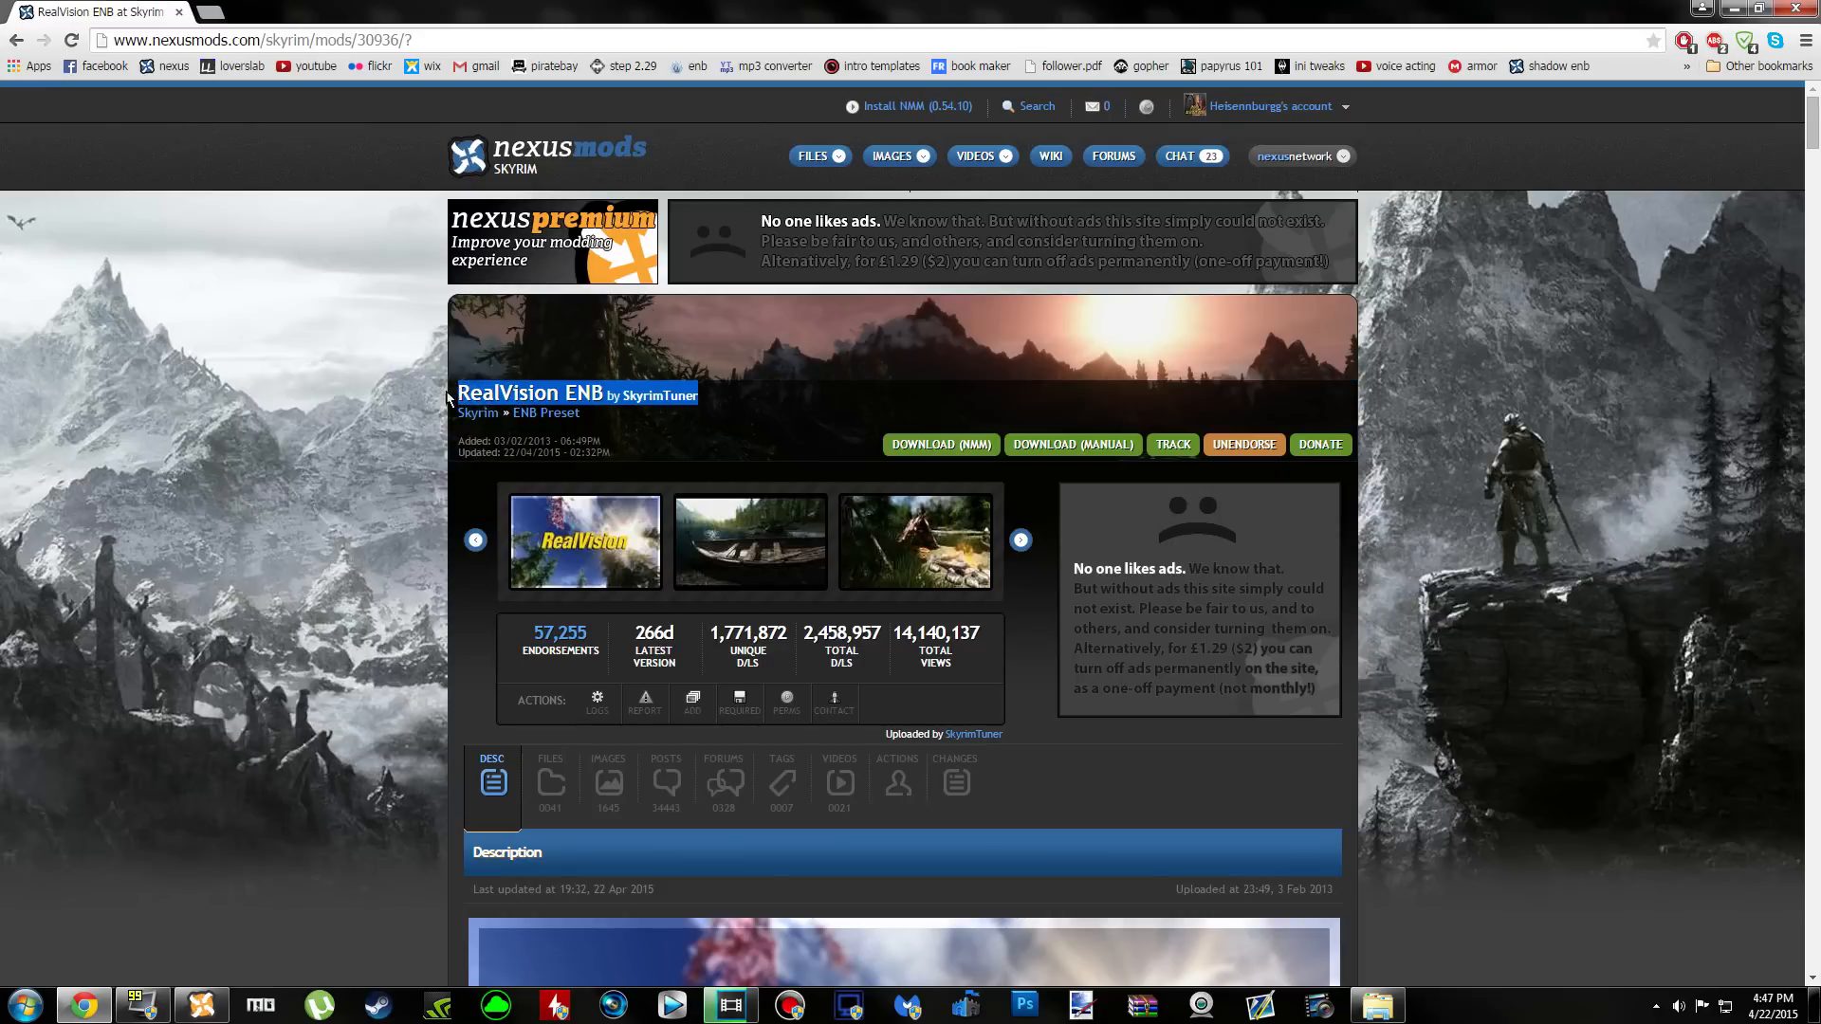
click(384, 416)
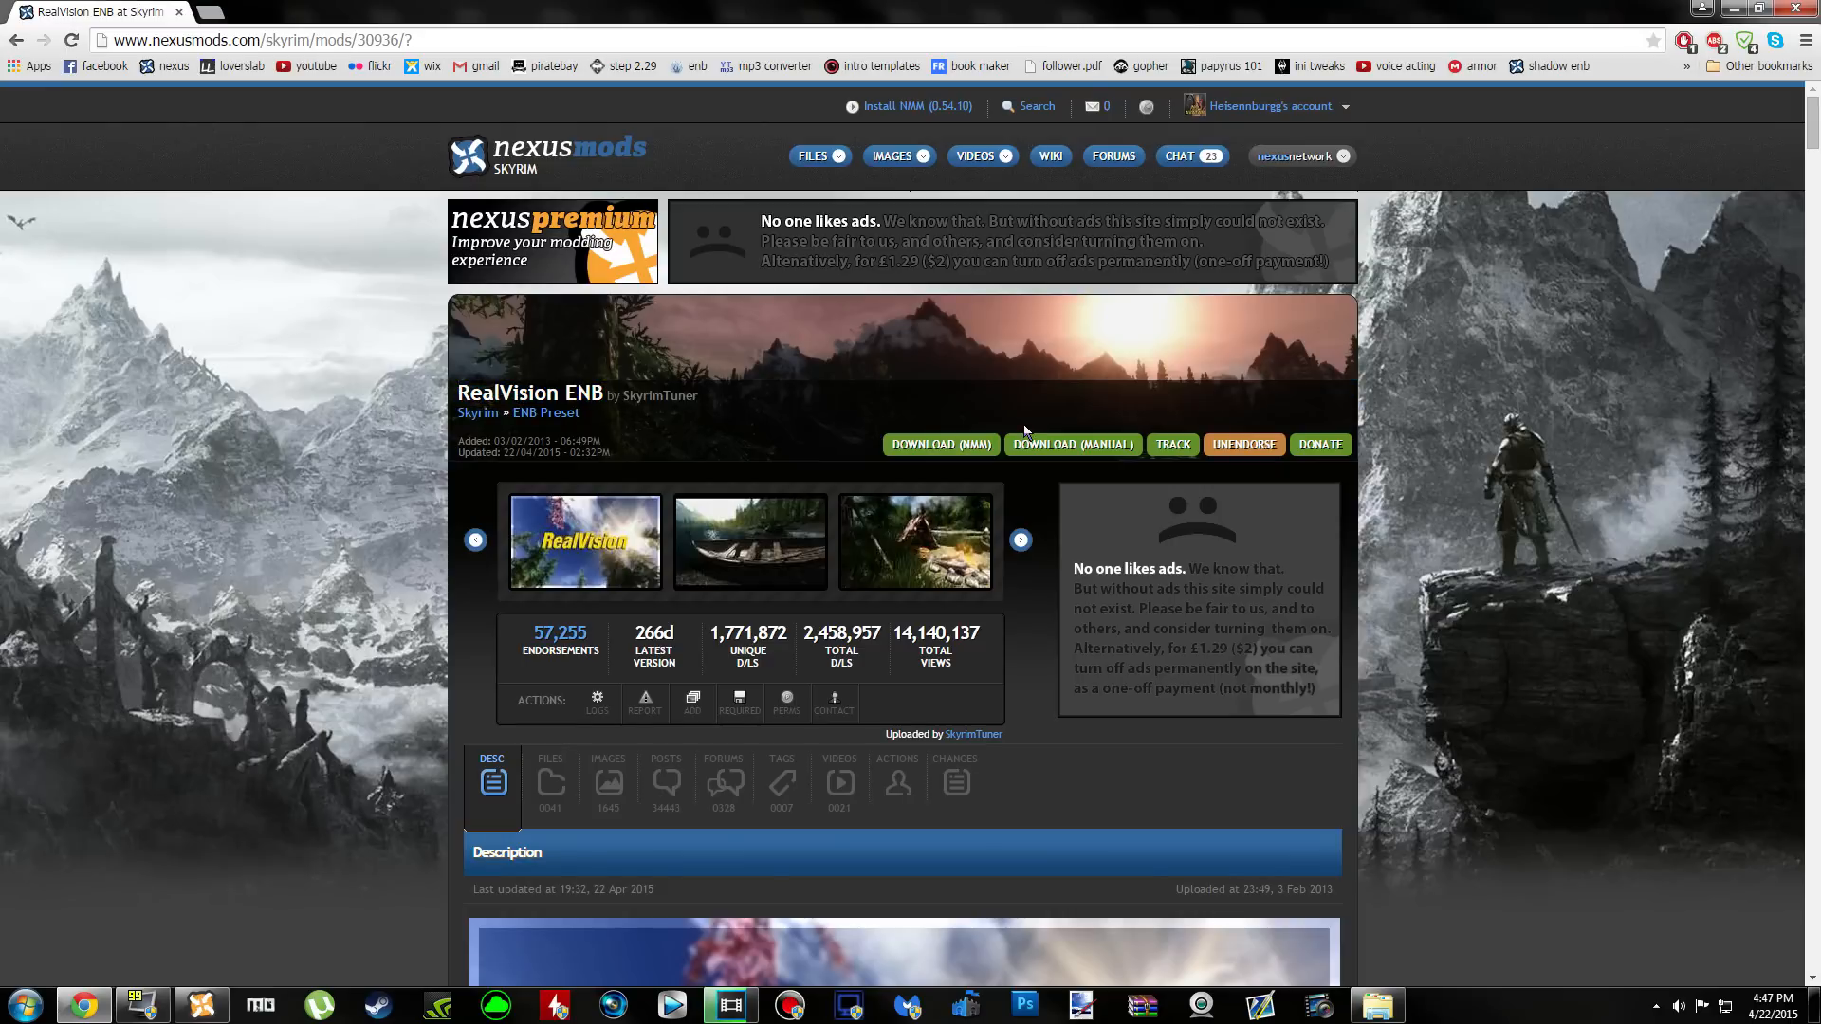
drag(445, 399, 704, 402)
click(709, 403)
drag(723, 396, 467, 387)
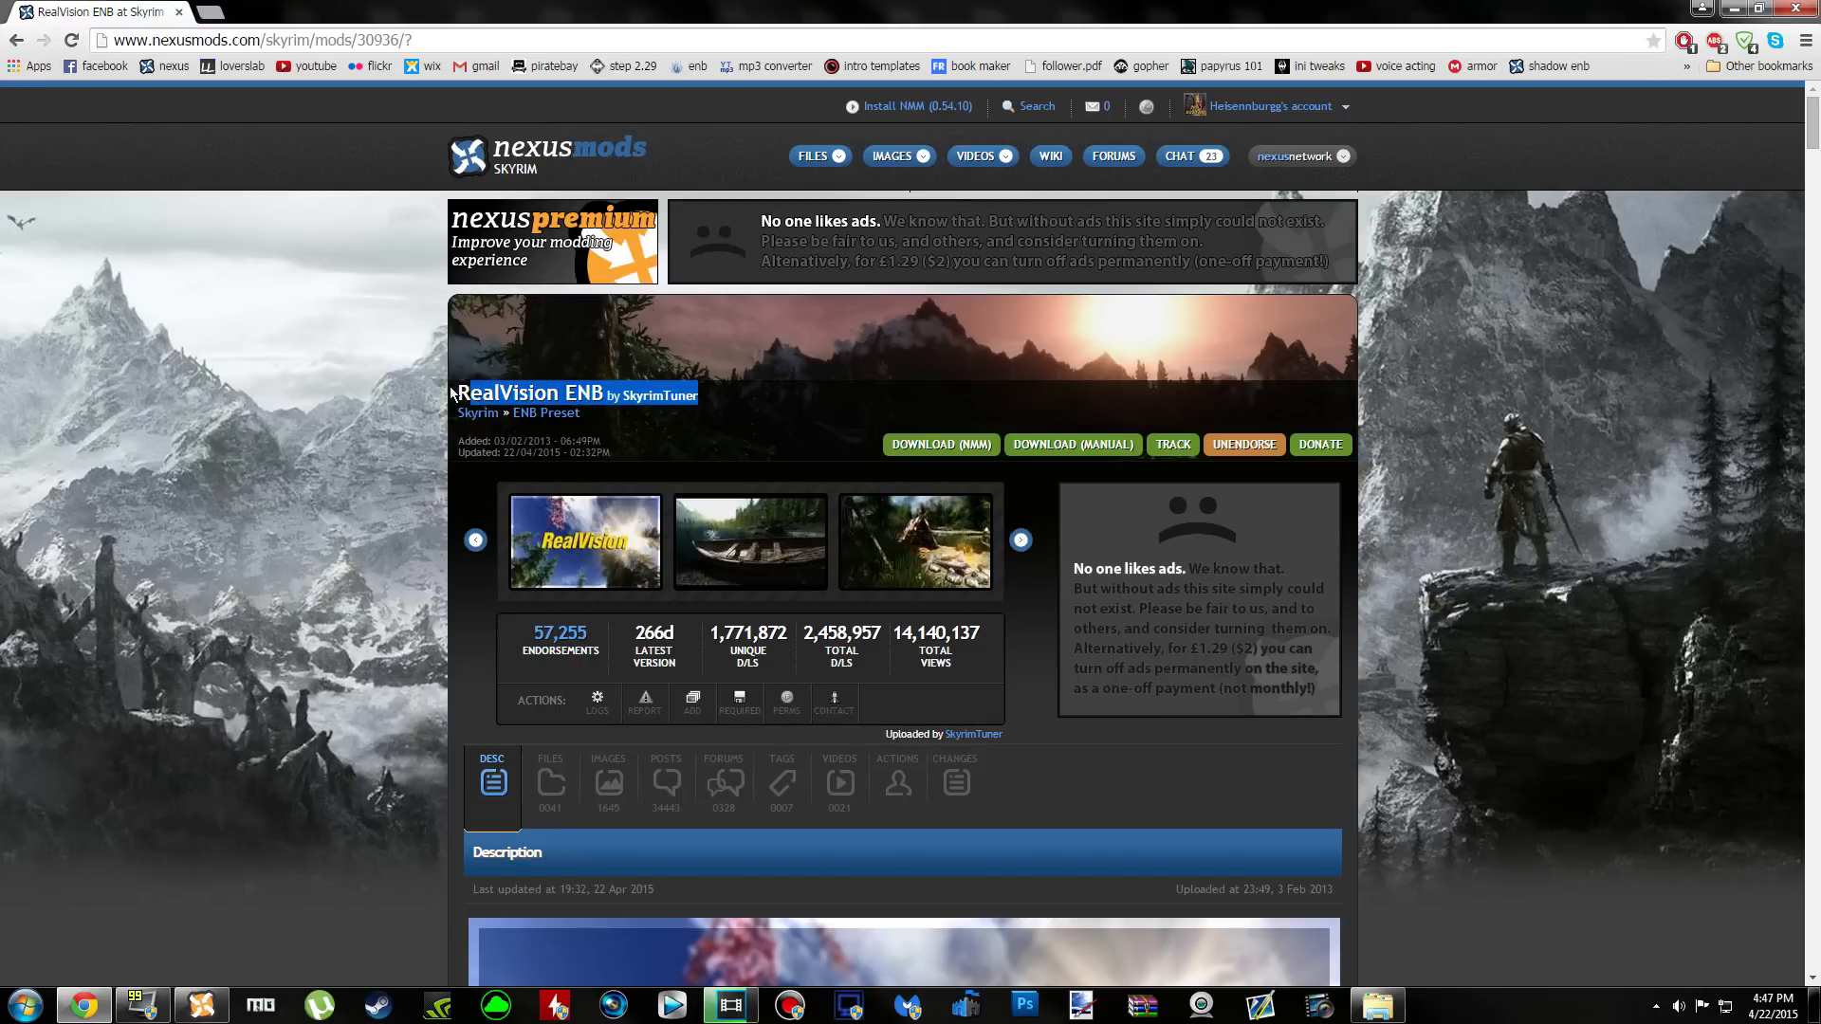
click(454, 394)
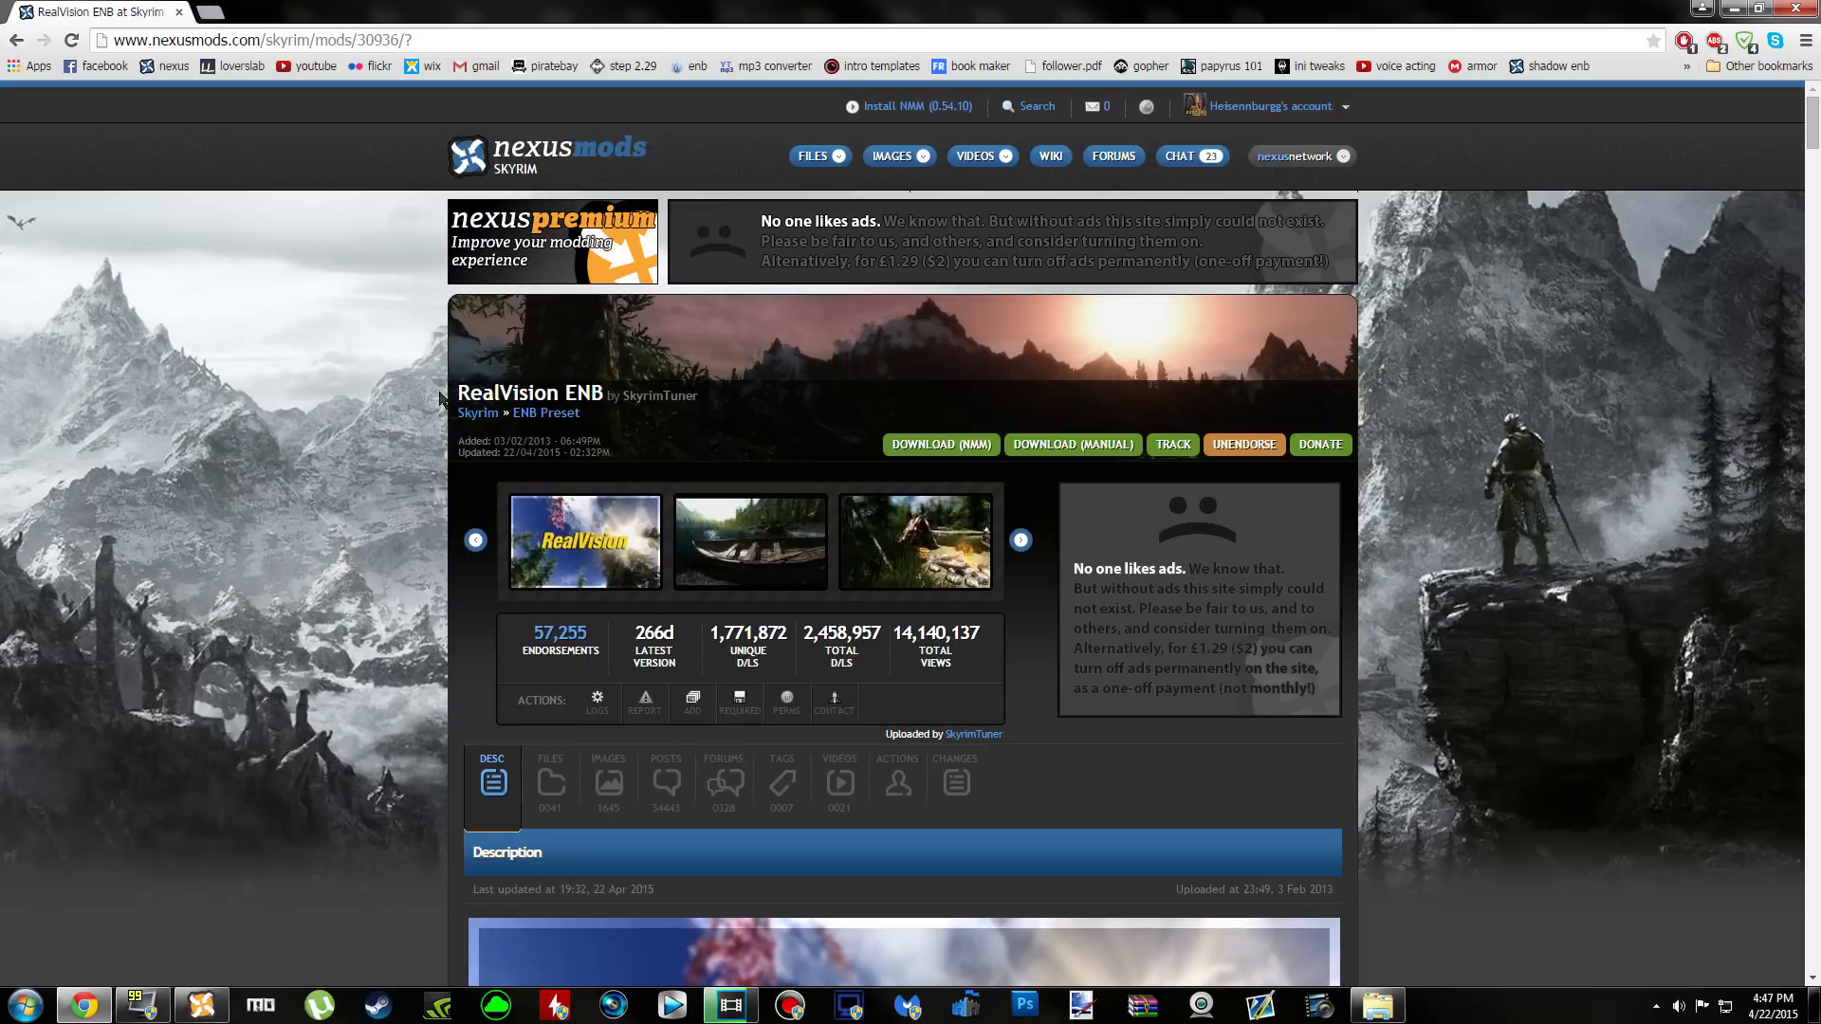
triple_click(714, 406)
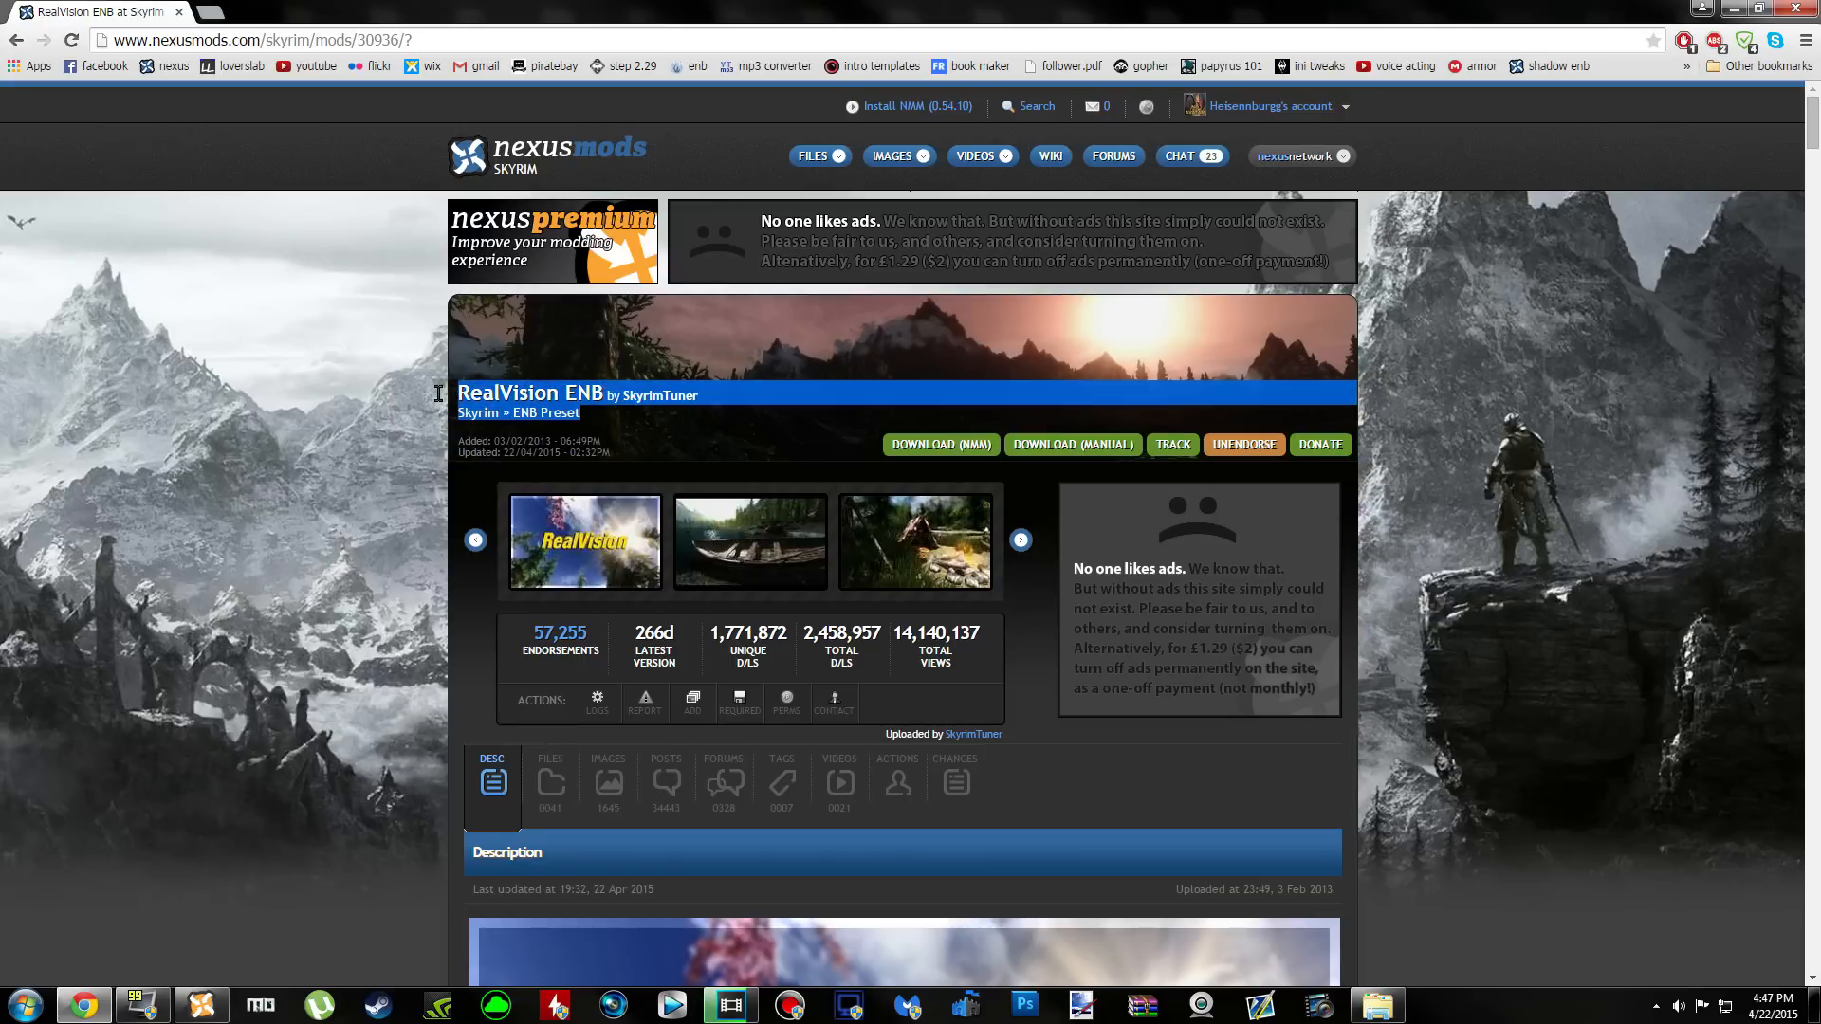
click(392, 398)
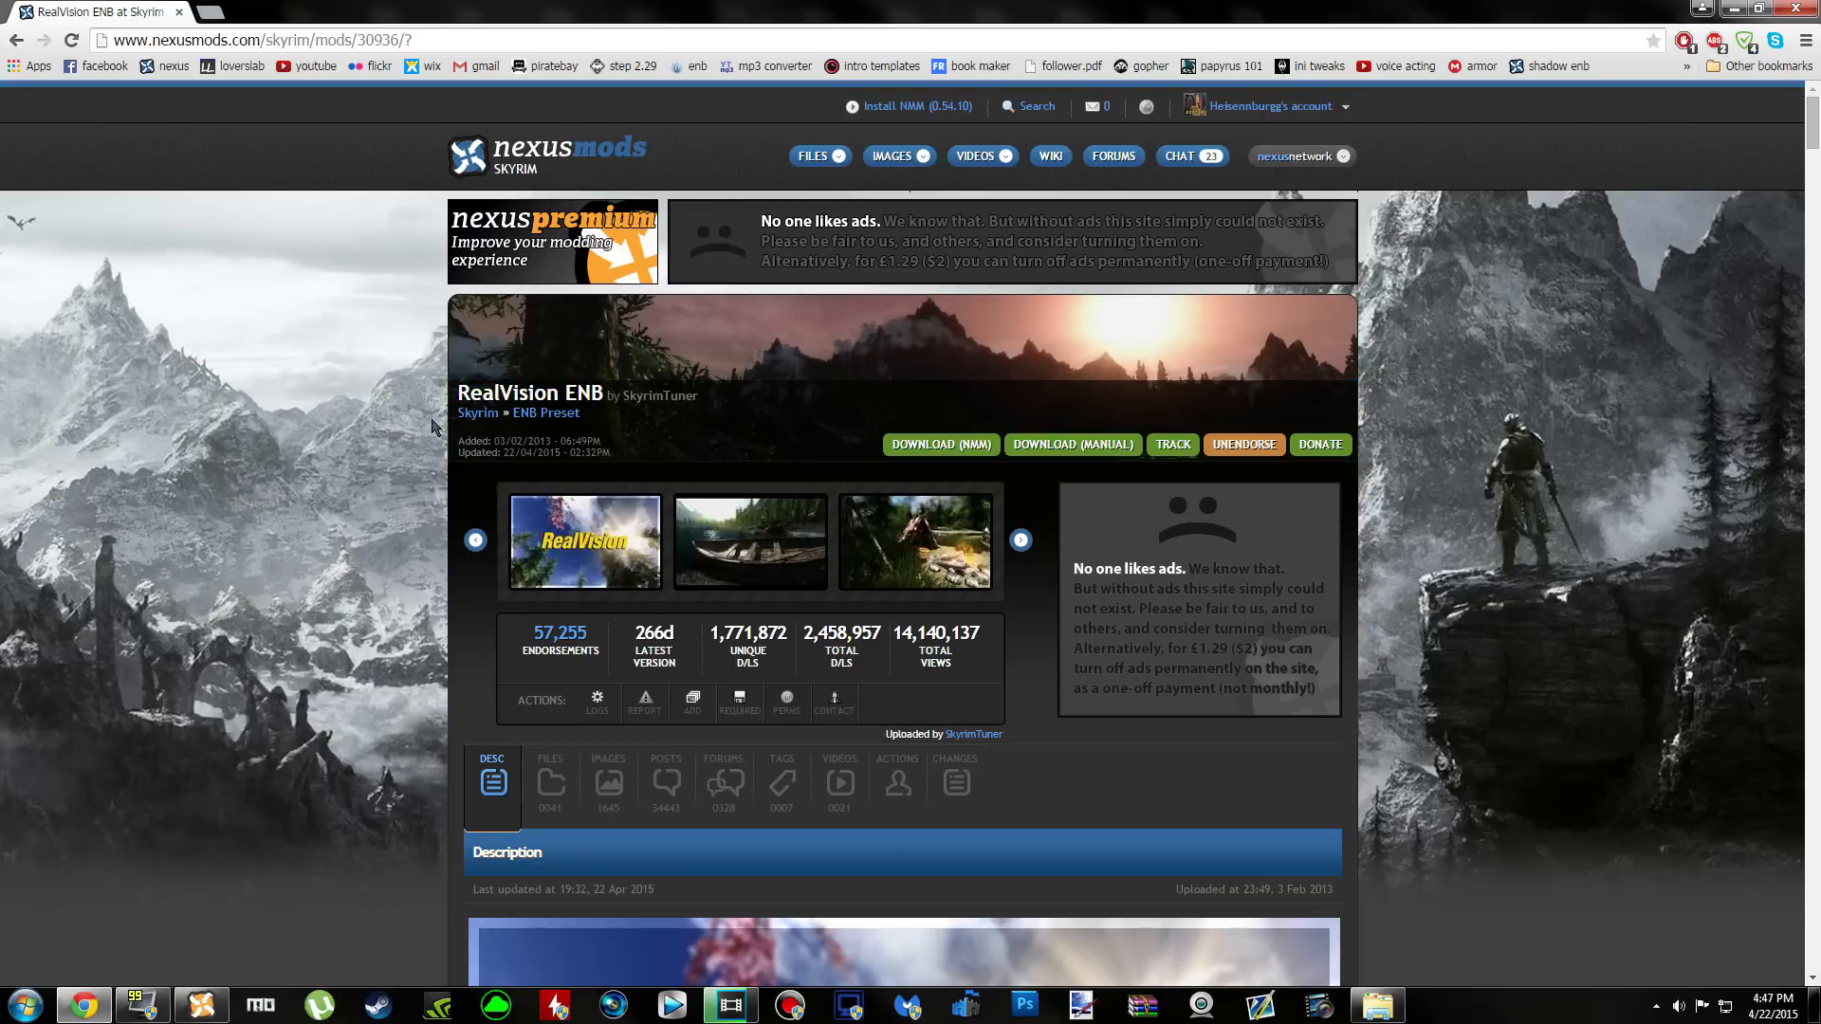
scroll(399, 455, down, 8)
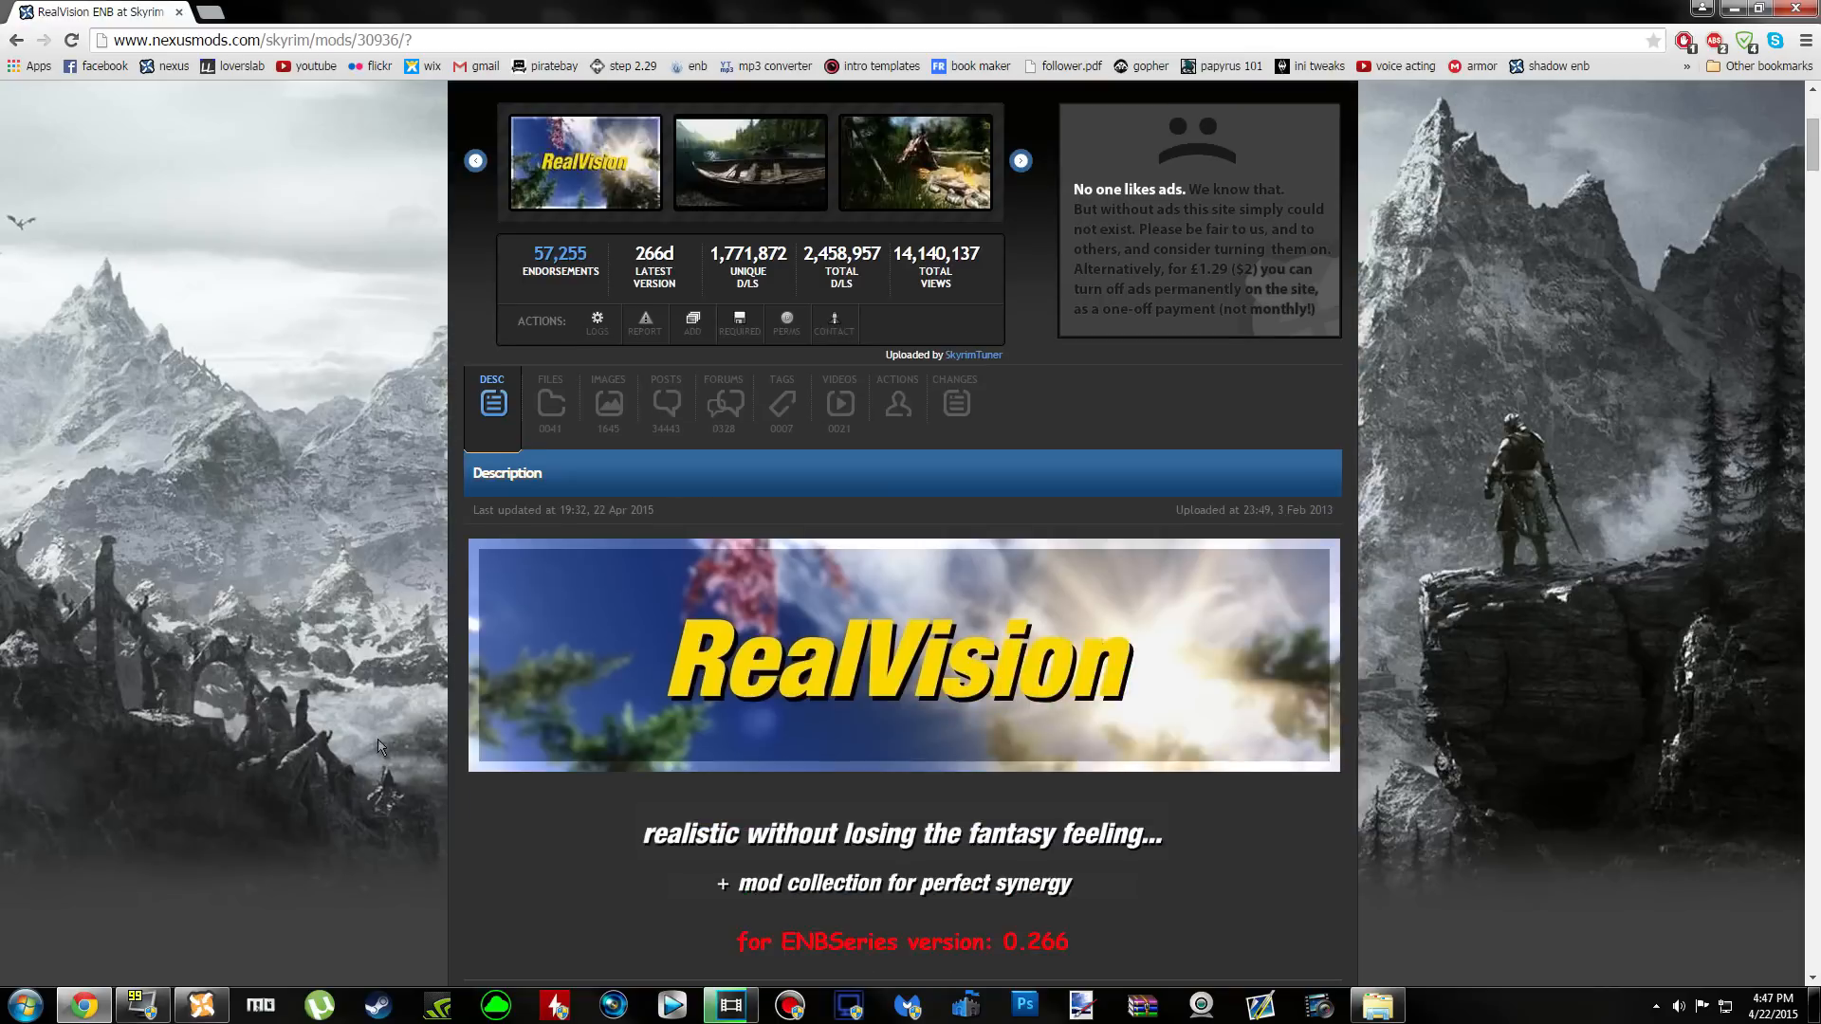
scroll(381, 475, up, 8)
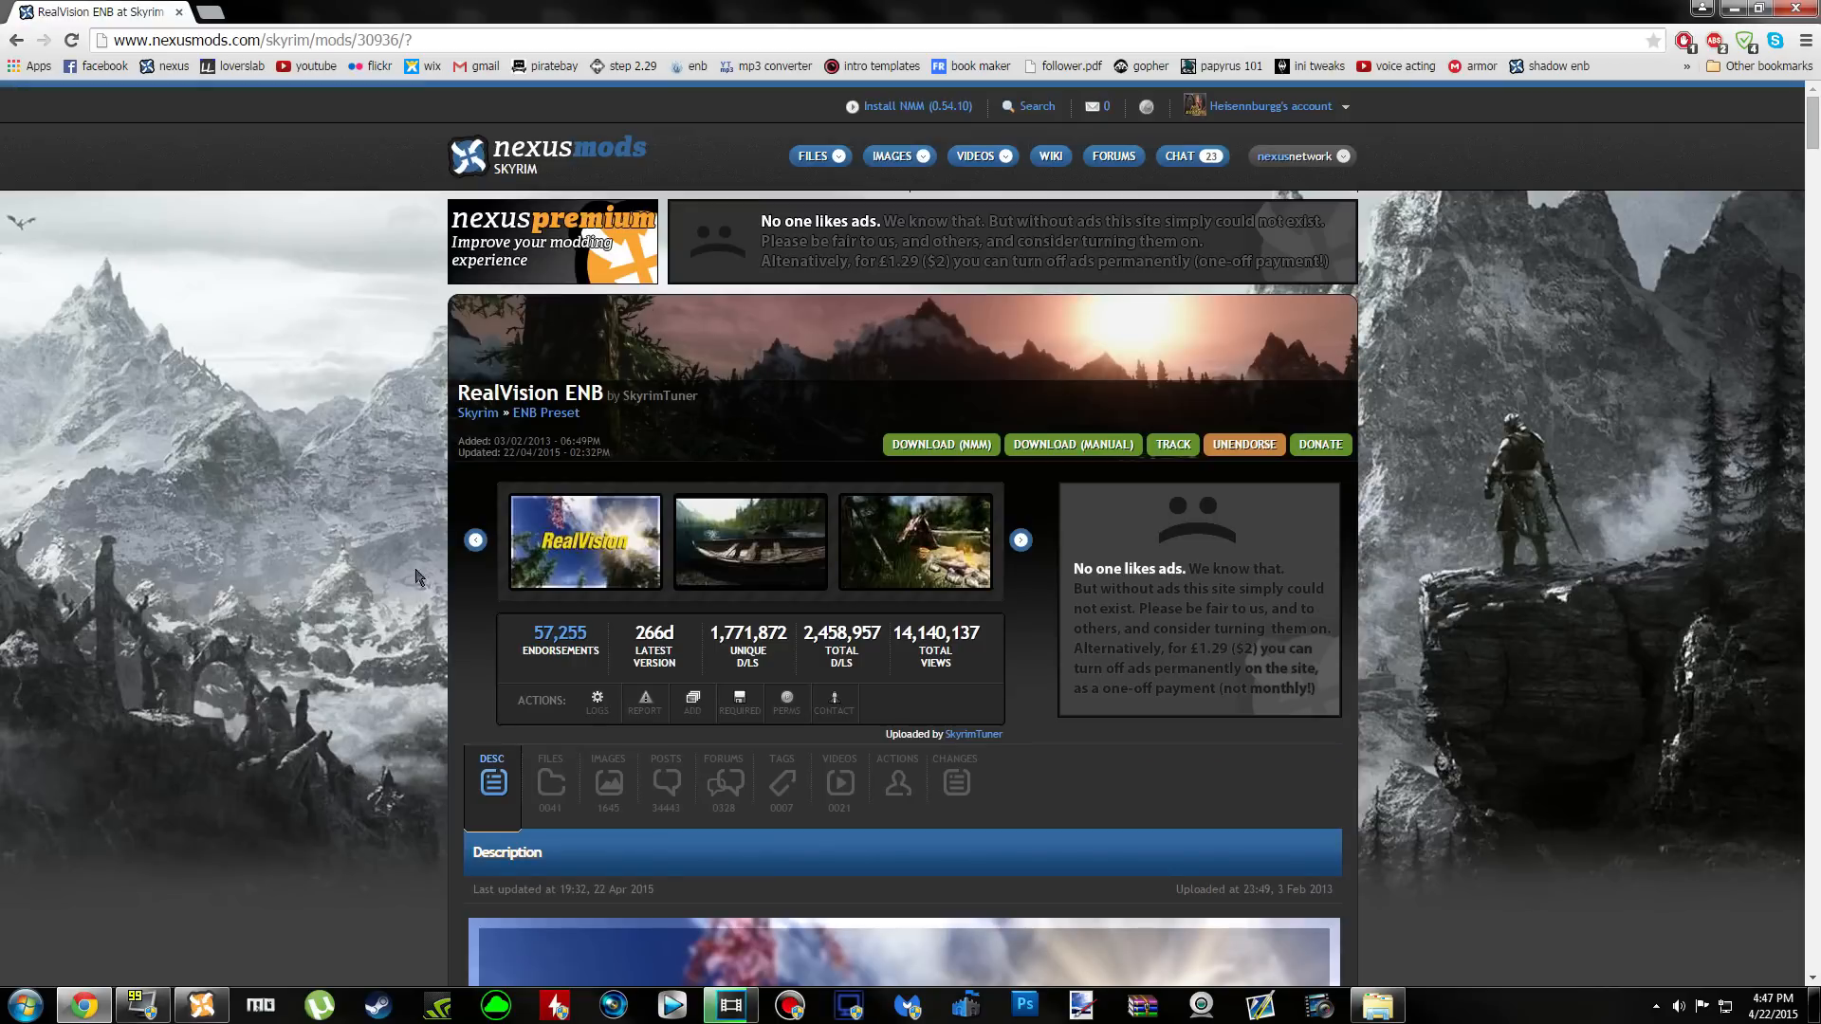
click(201, 1006)
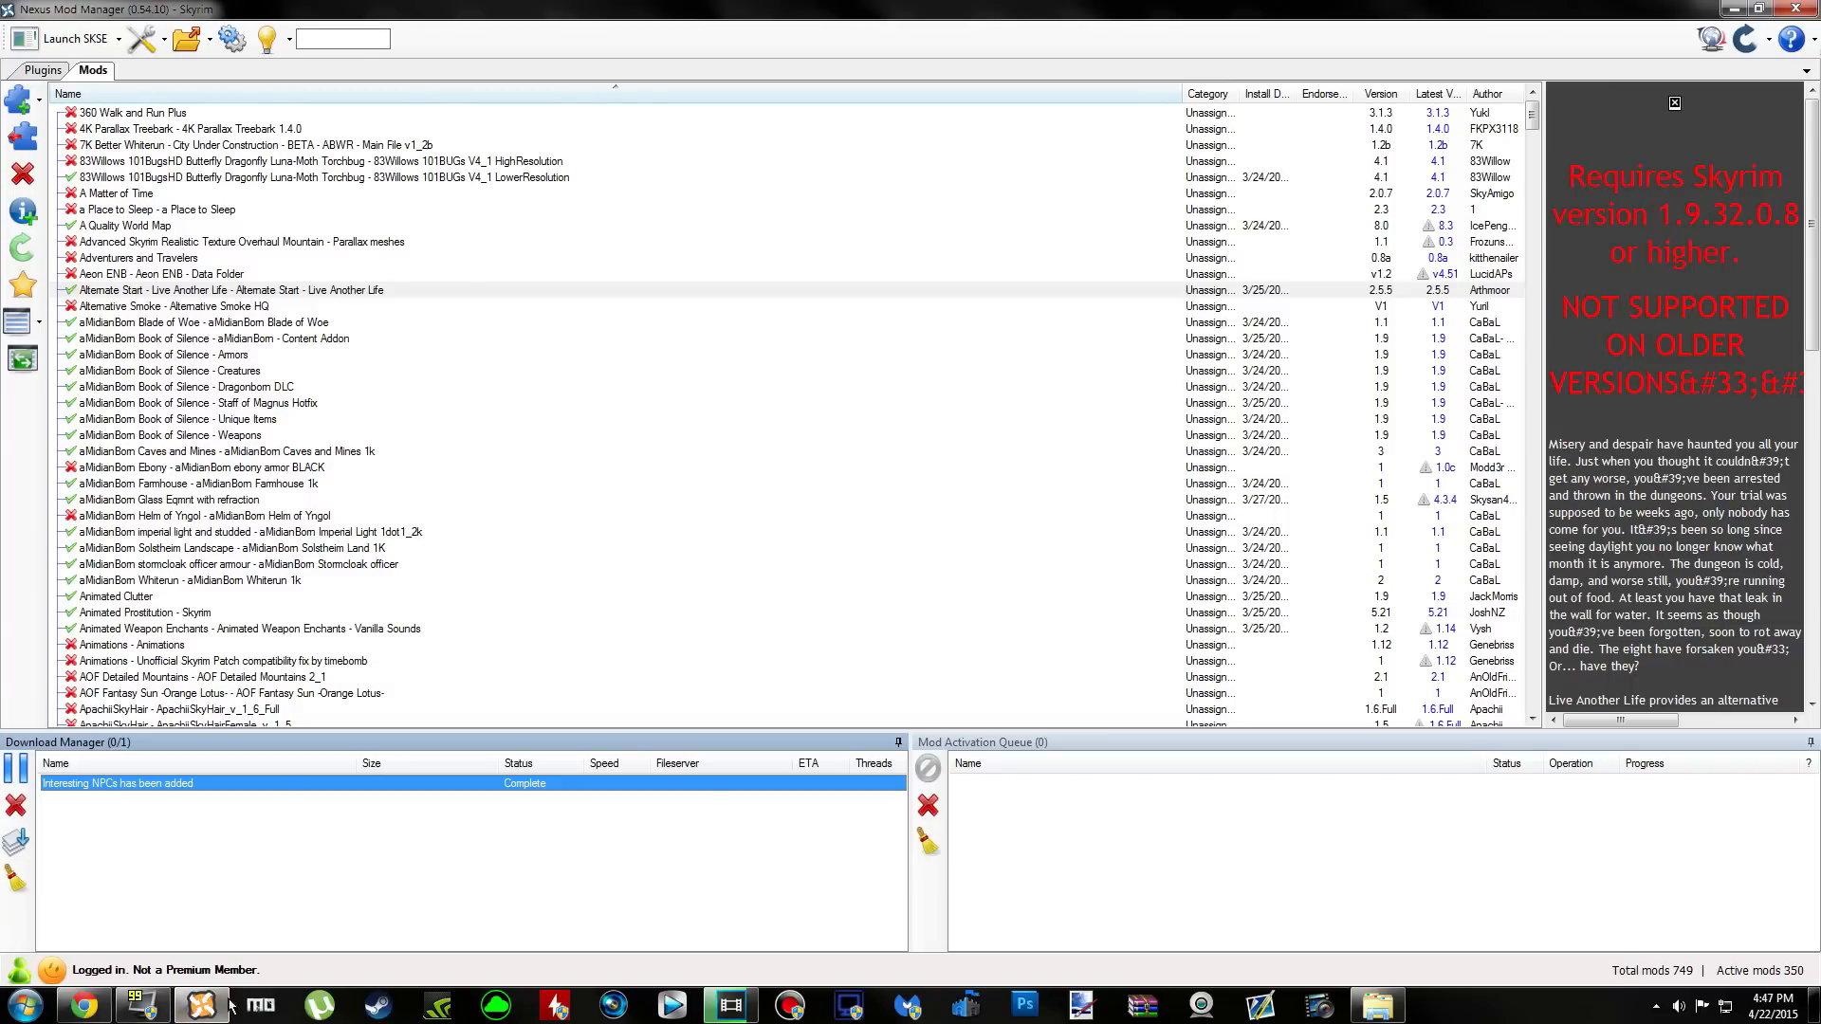
click(226, 1006)
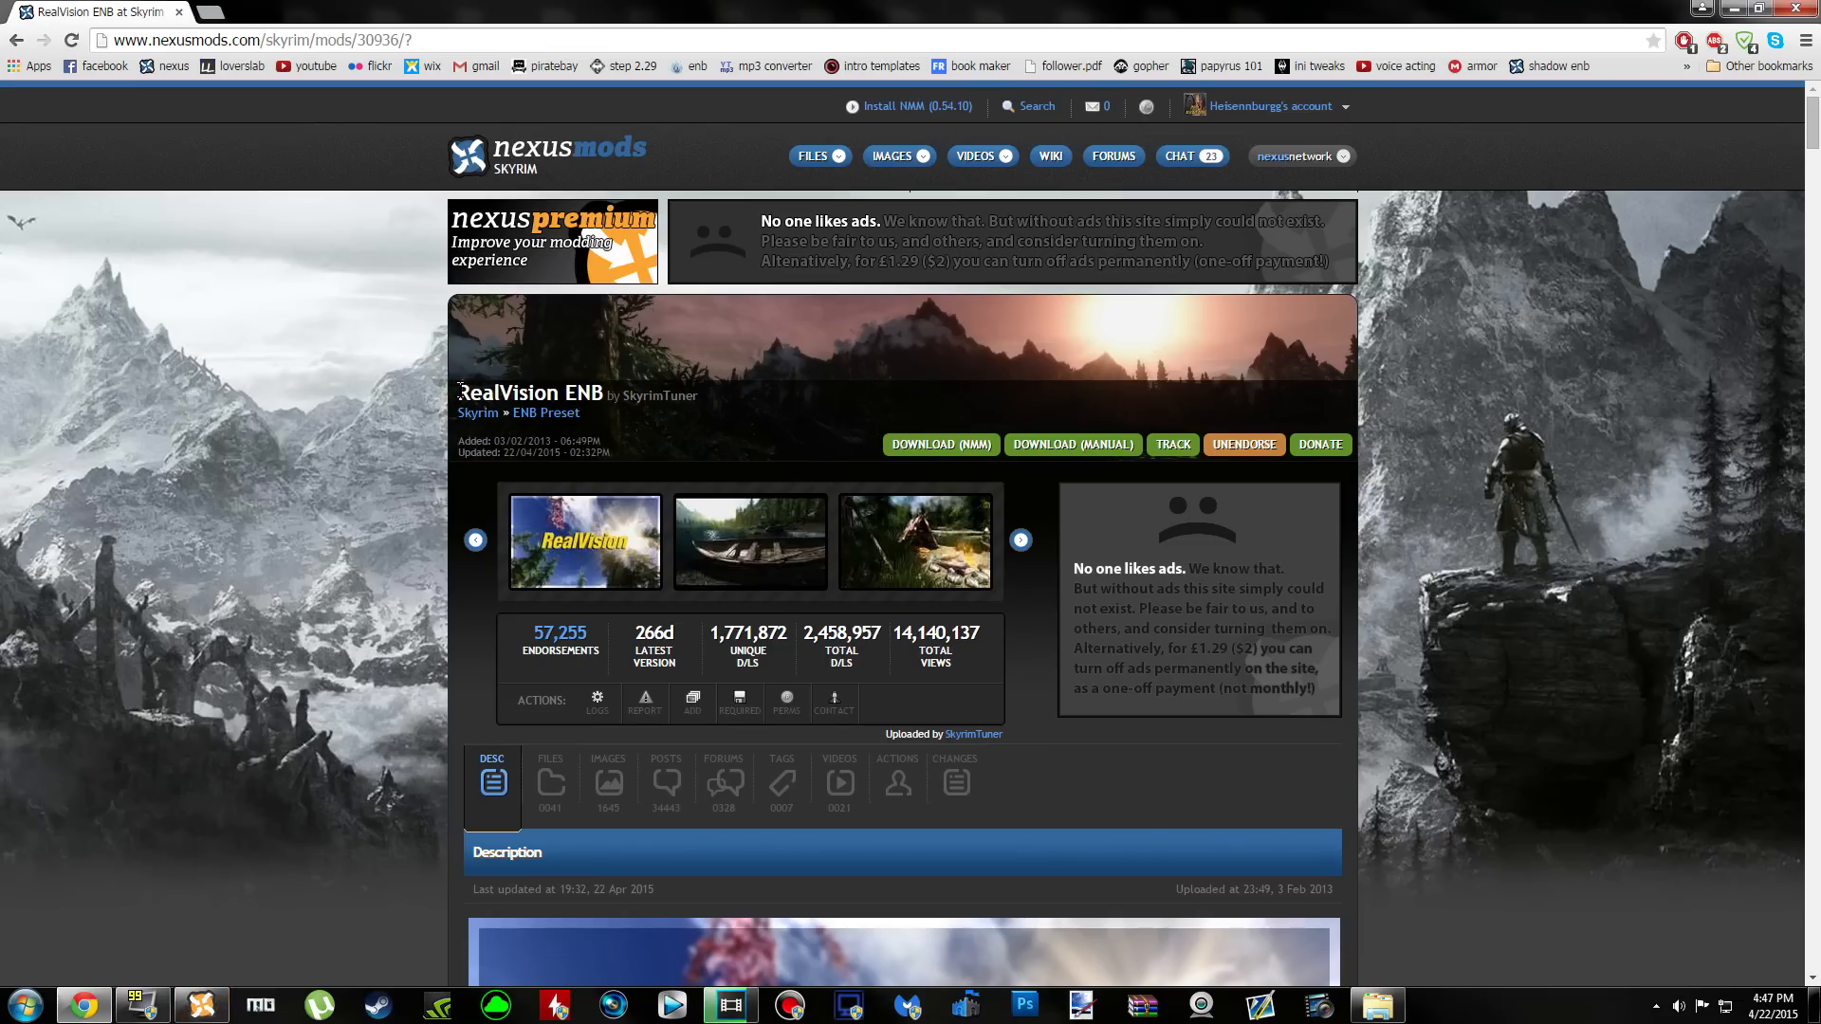
drag(458, 391, 612, 396)
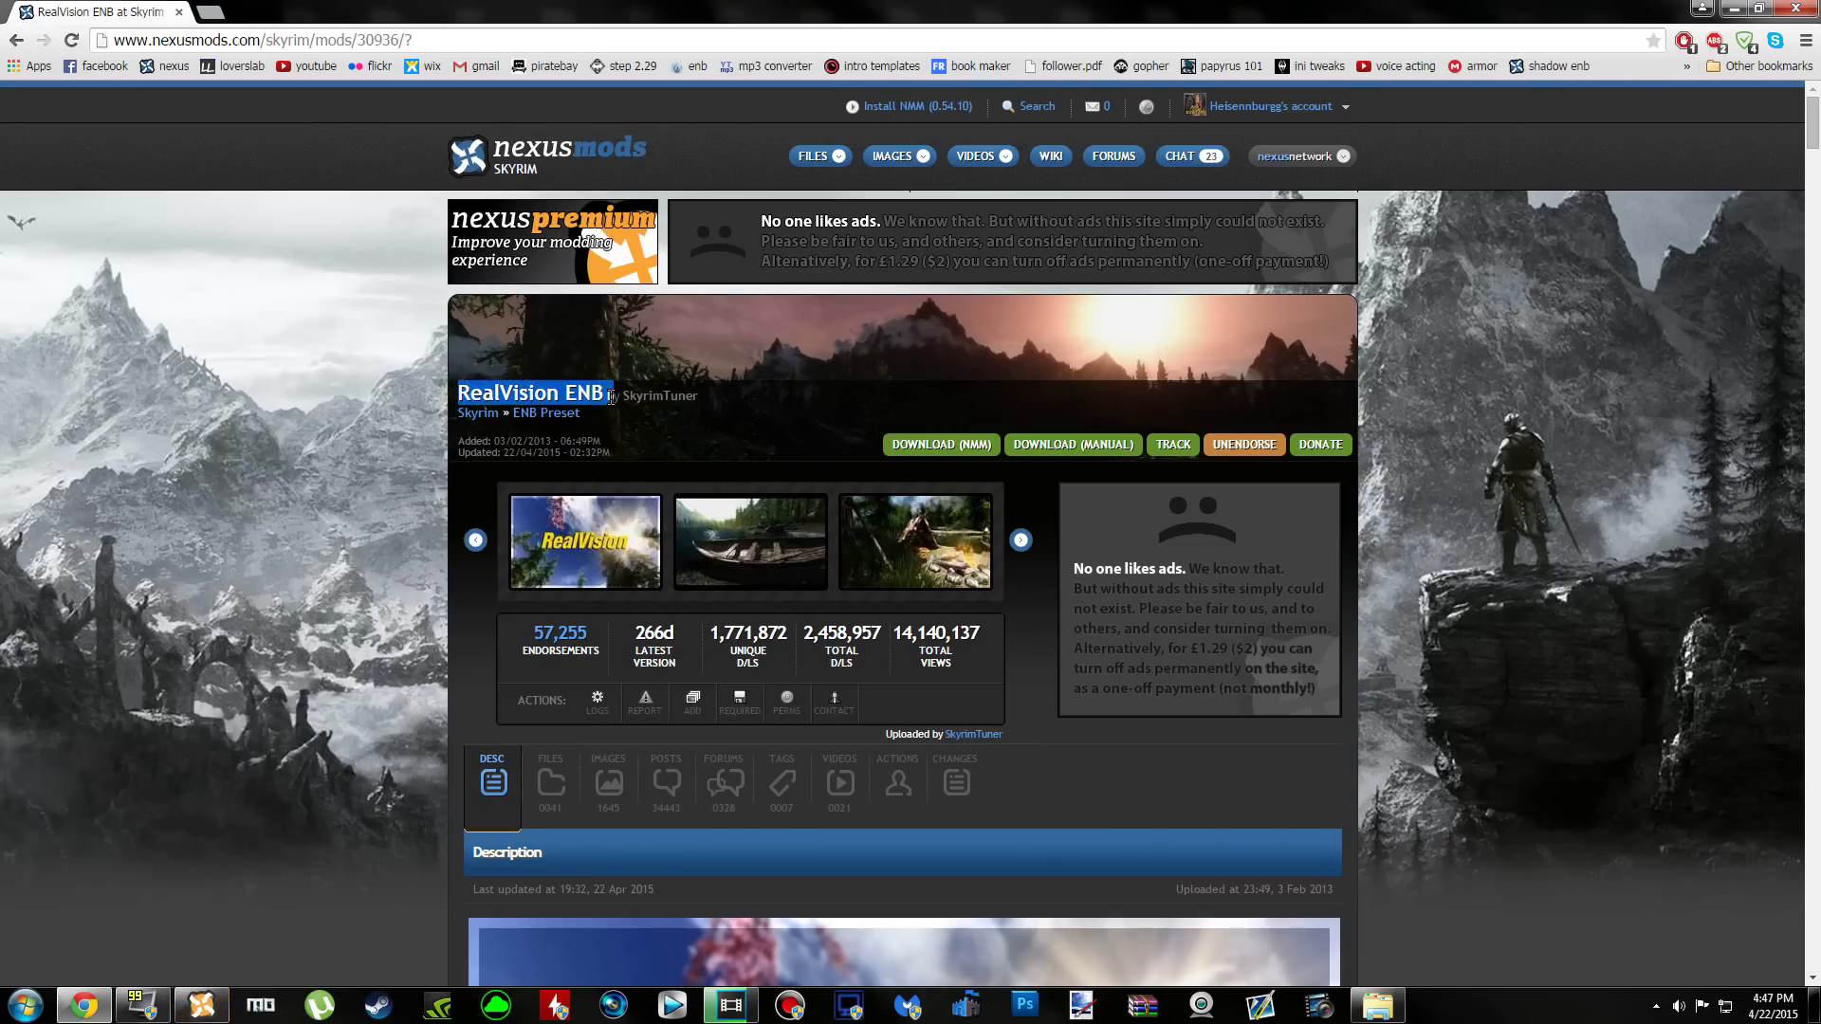
click(725, 410)
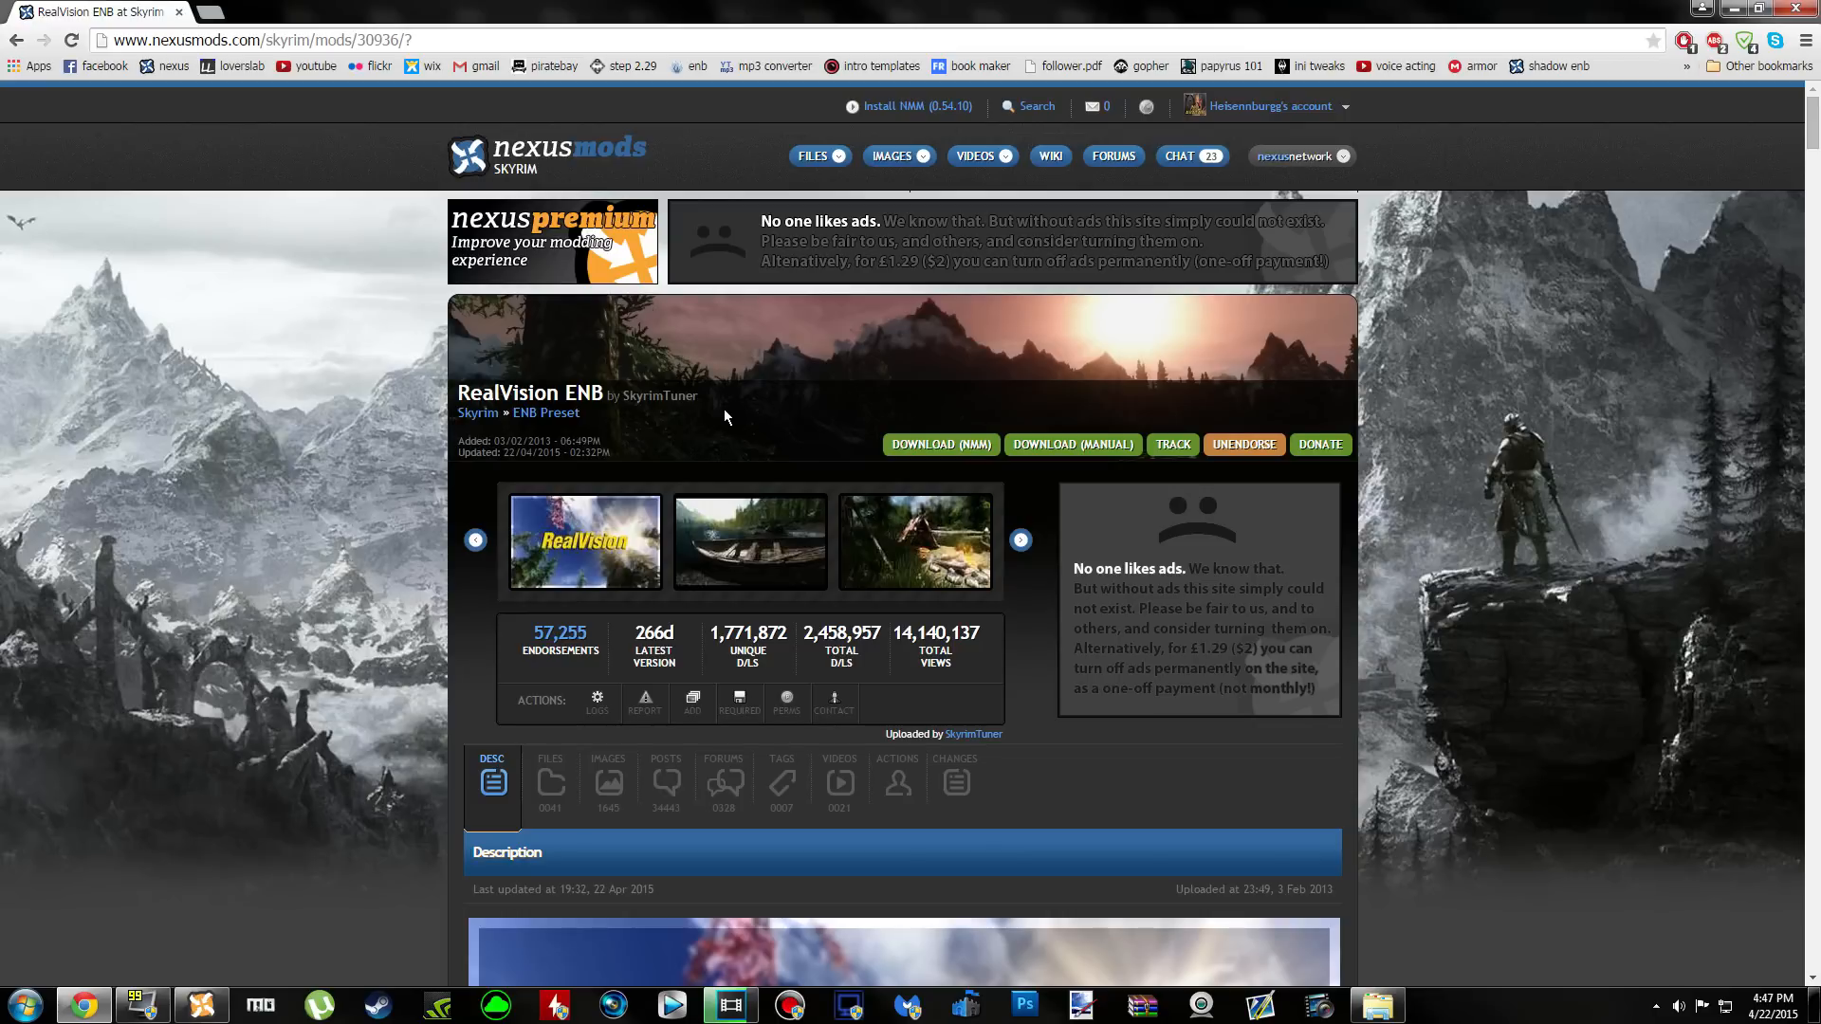
drag(608, 393, 444, 393)
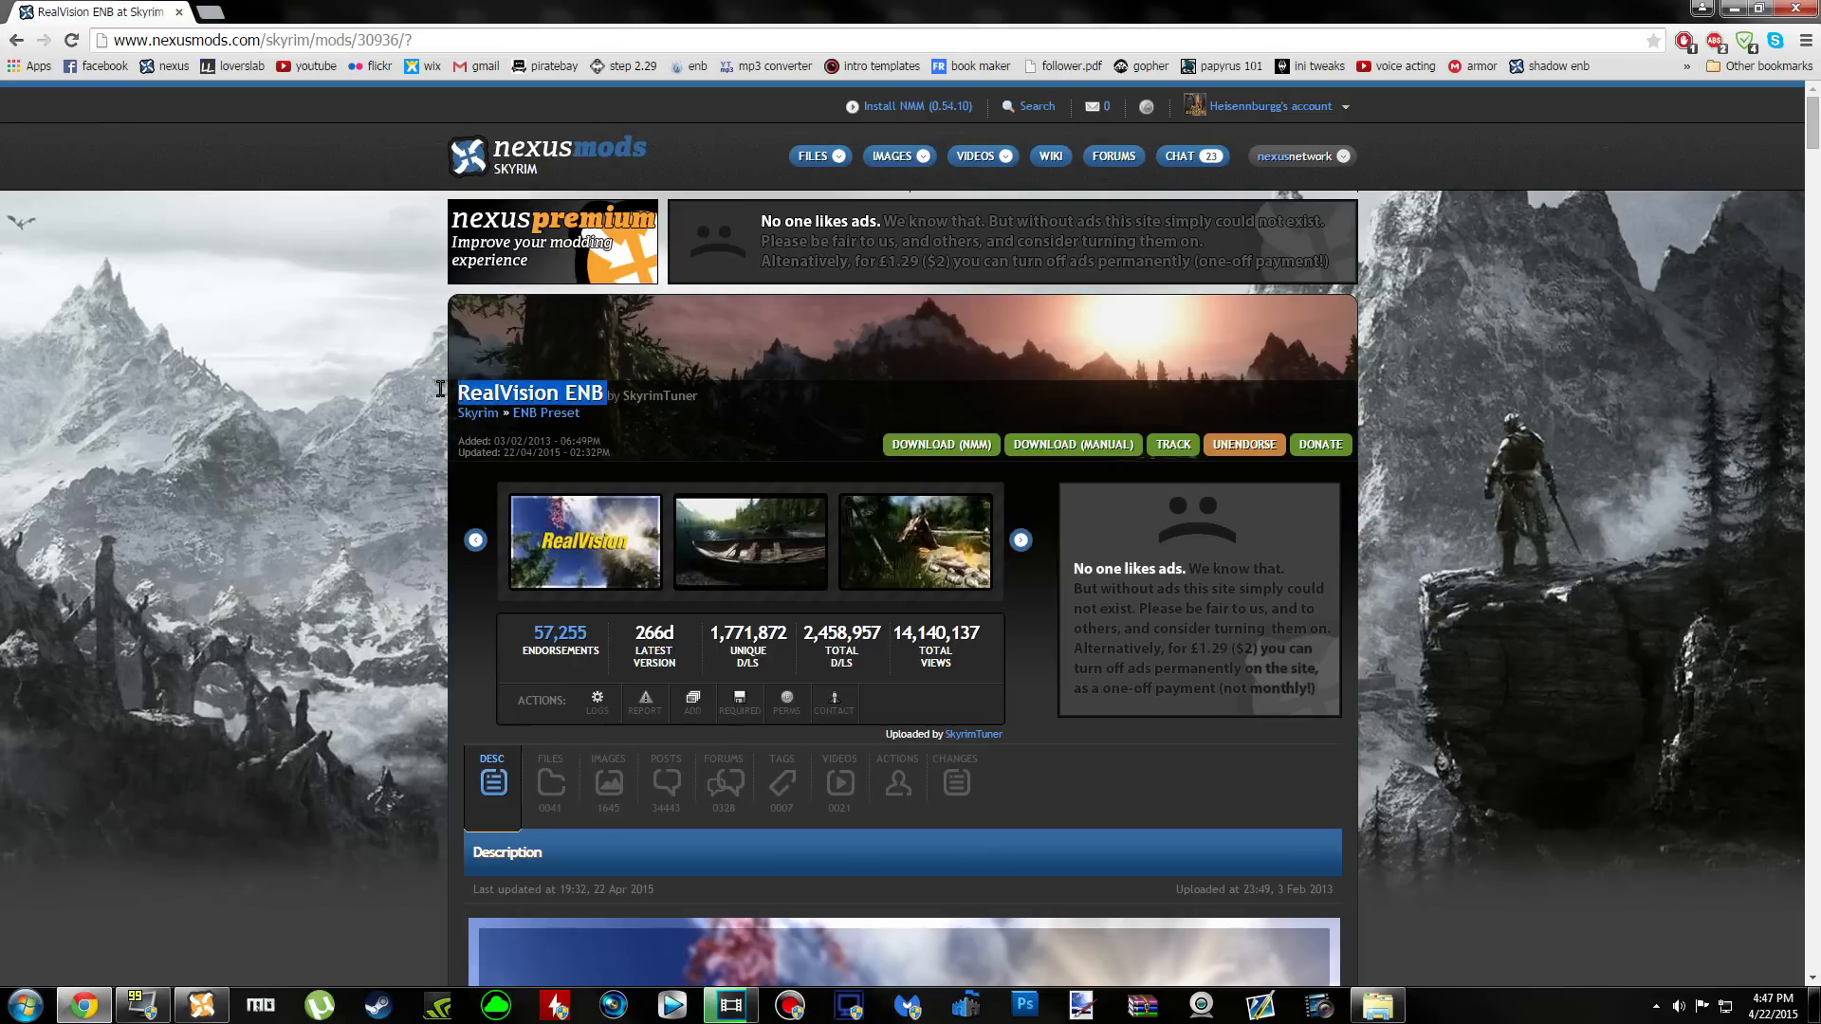
click(714, 396)
scroll(452, 547, down, 4)
scroll(451, 554, down, 2)
scroll(417, 626, up, 6)
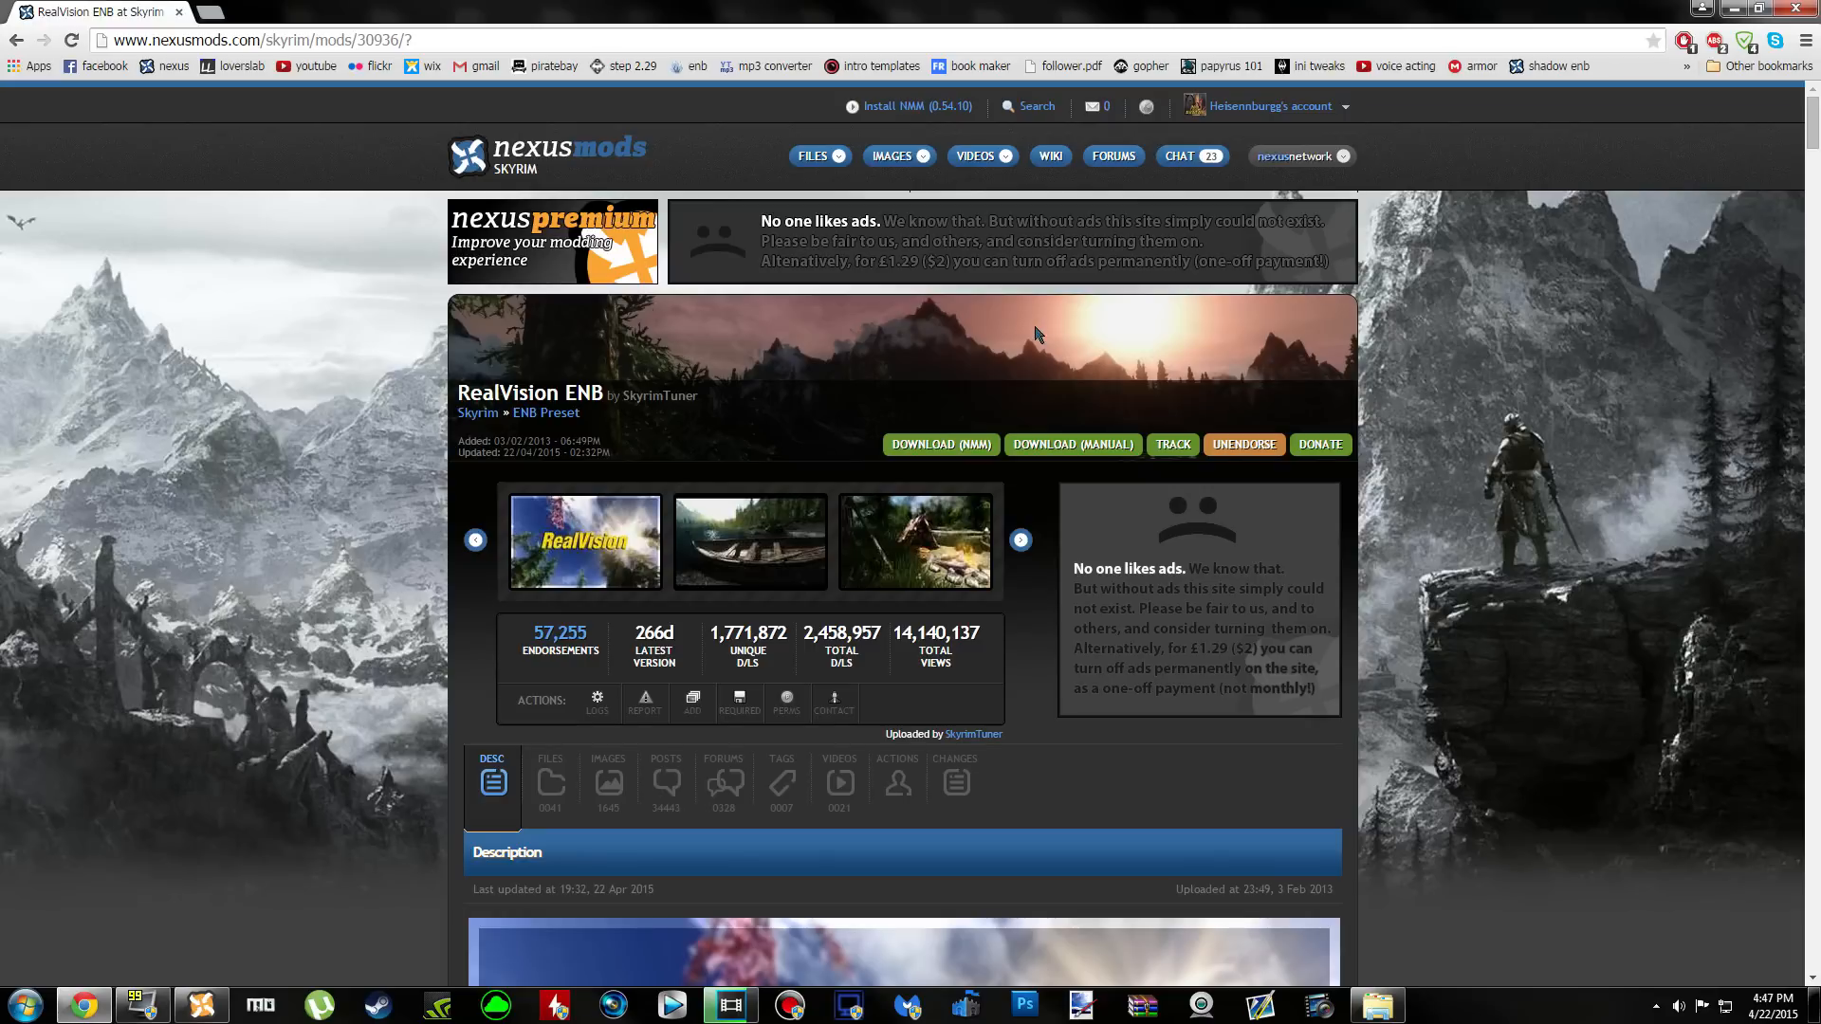
drag(706, 393, 453, 394)
click(723, 410)
click(201, 1005)
click(202, 1004)
drag(350, 396, 685, 422)
click(697, 420)
click(394, 394)
click(373, 201)
scroll(605, 426, down, 1)
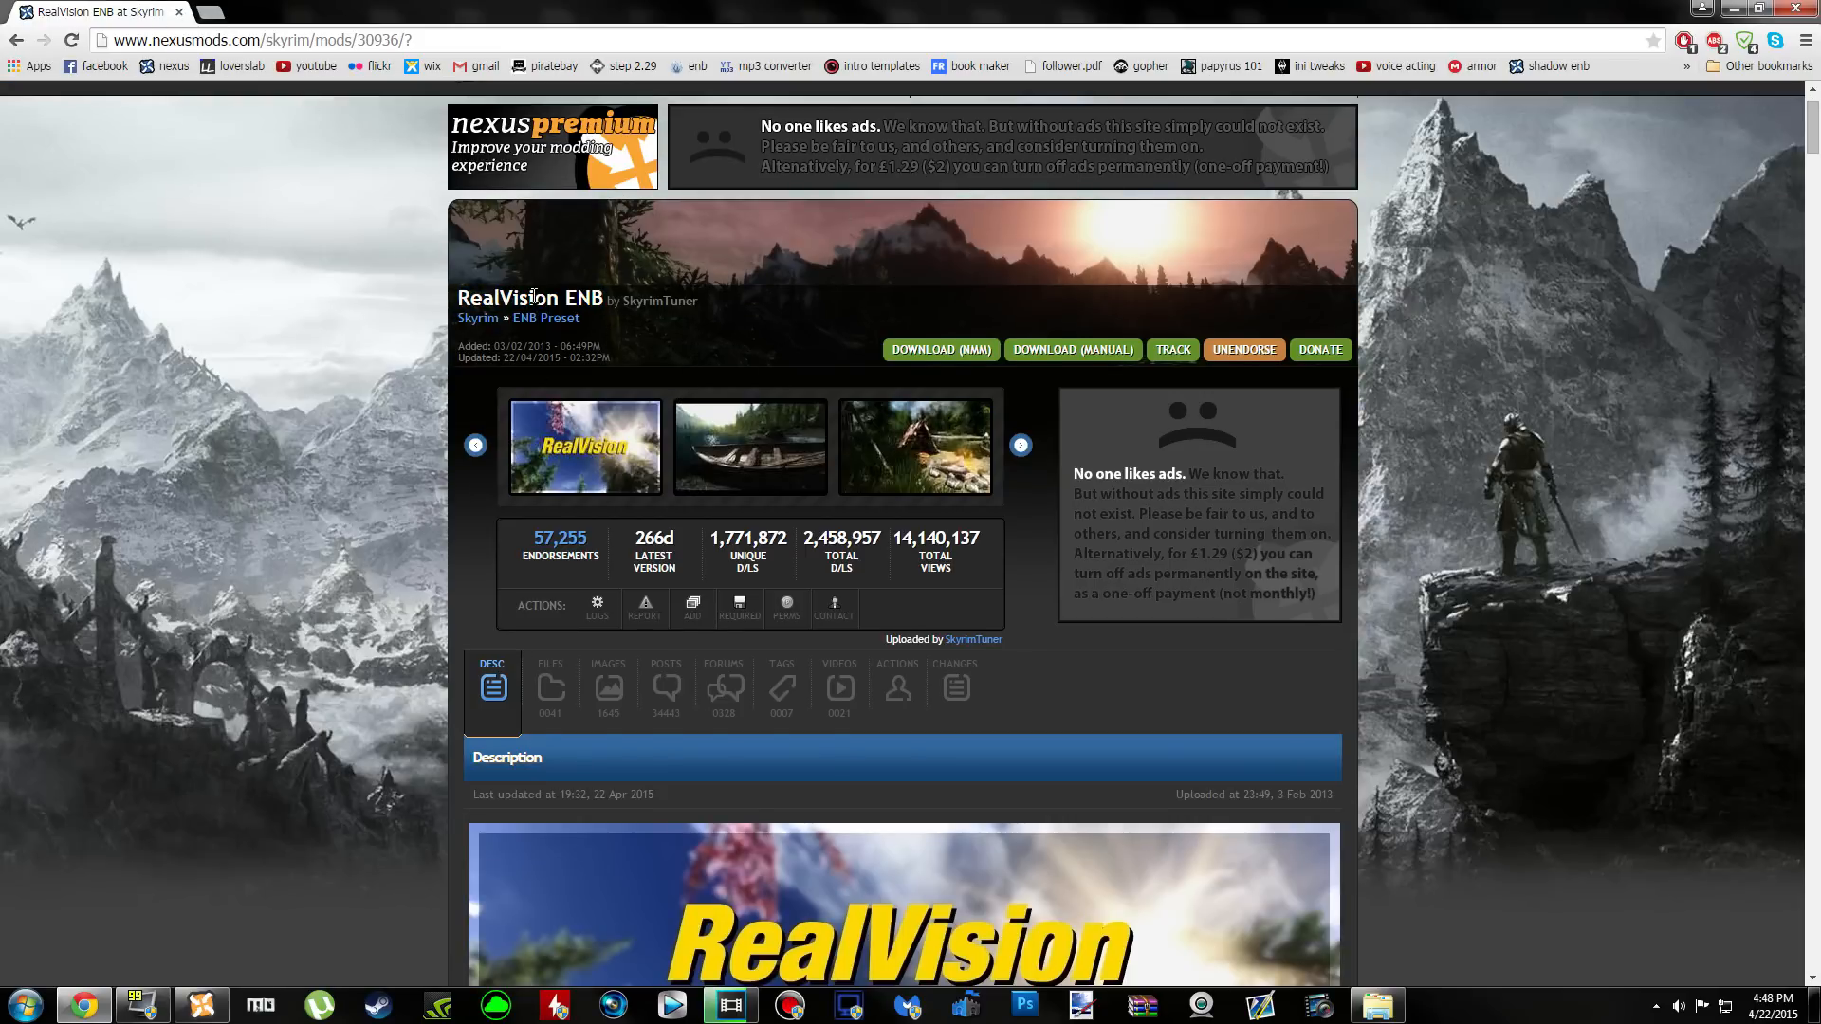
scroll(484, 297, up, 1)
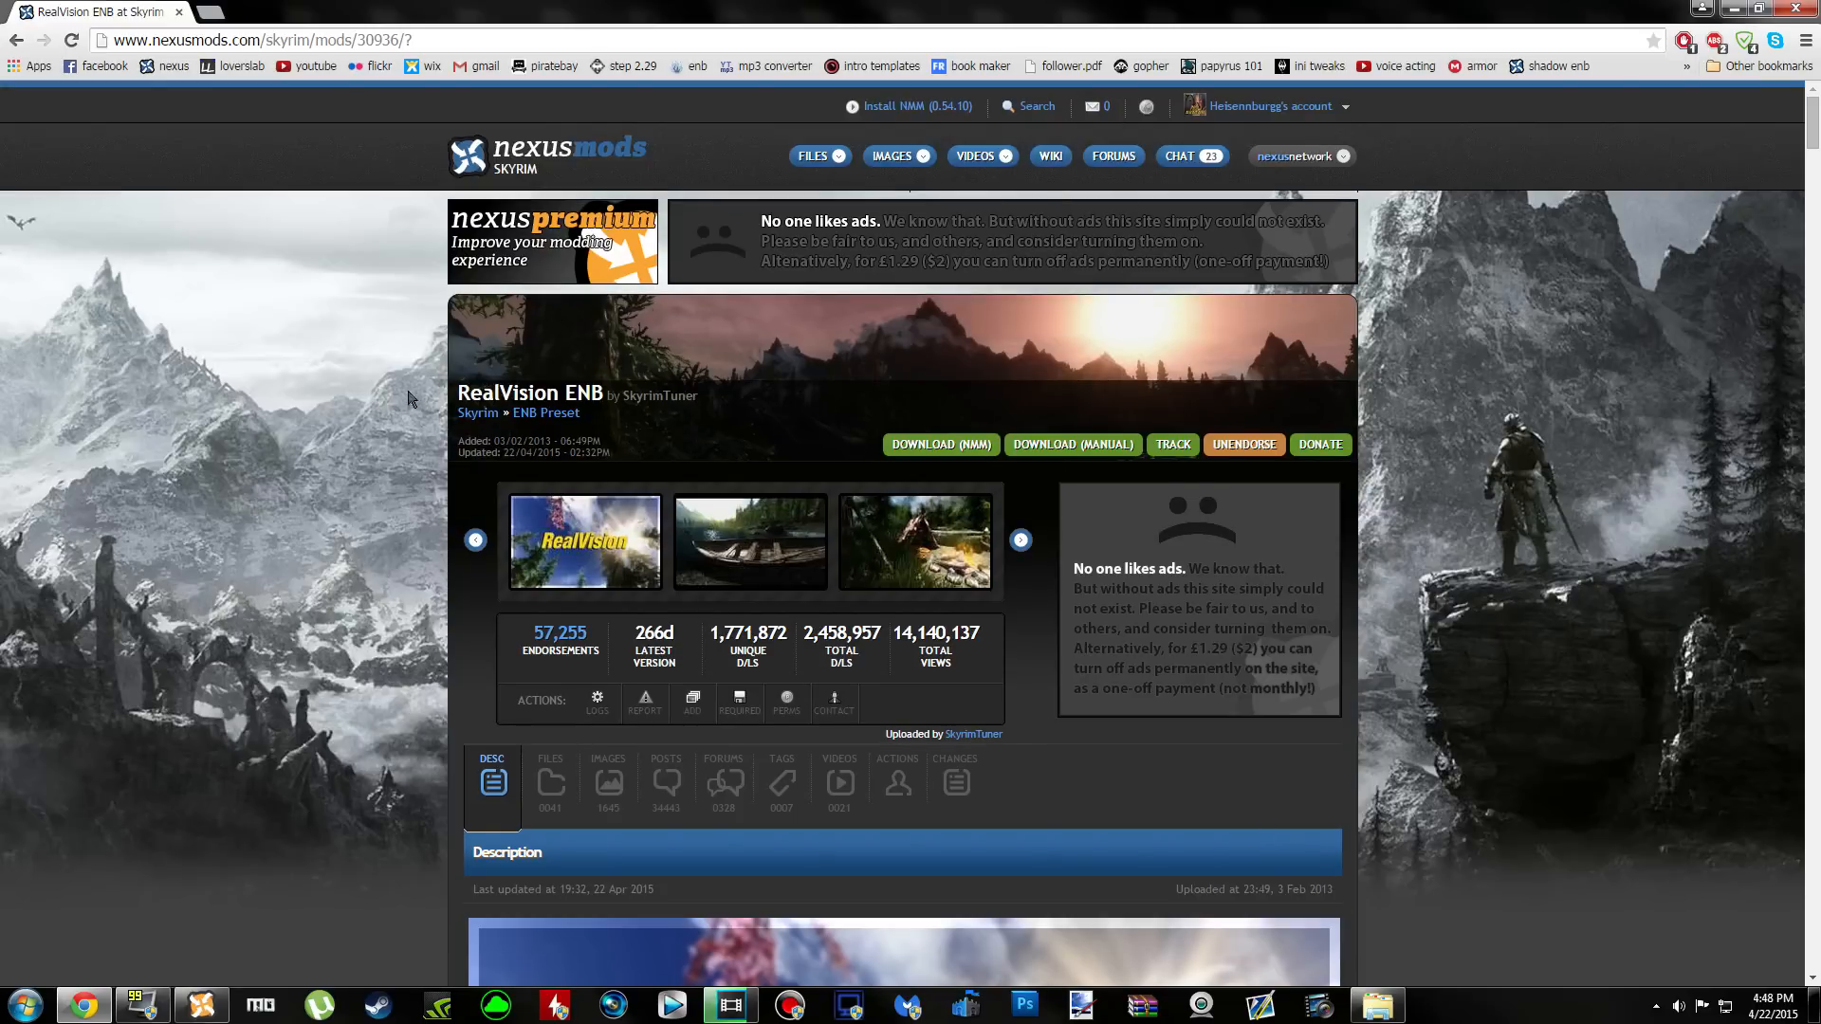
Read the RealVision ENB description from the introduction through the system requirements to the installation instructions
scroll(1610, 388, down, 10)
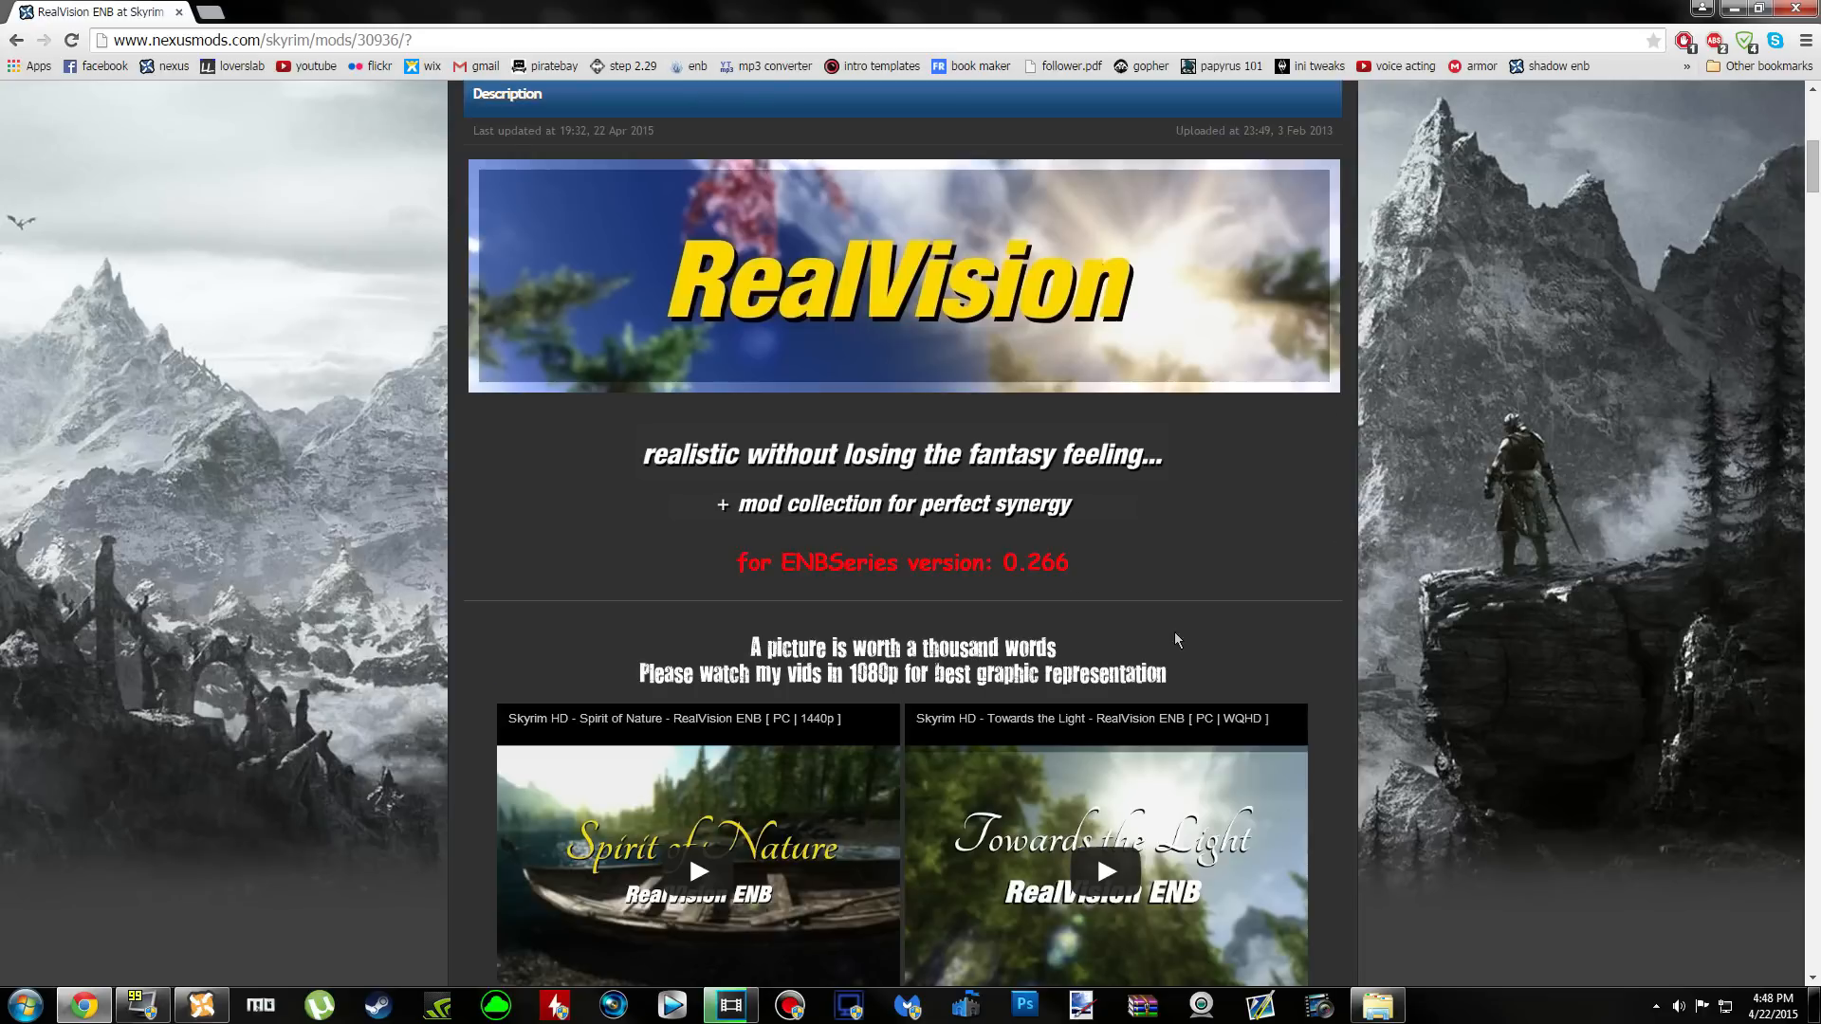
scroll(1253, 484, down, 5)
scroll(1252, 484, down, 4)
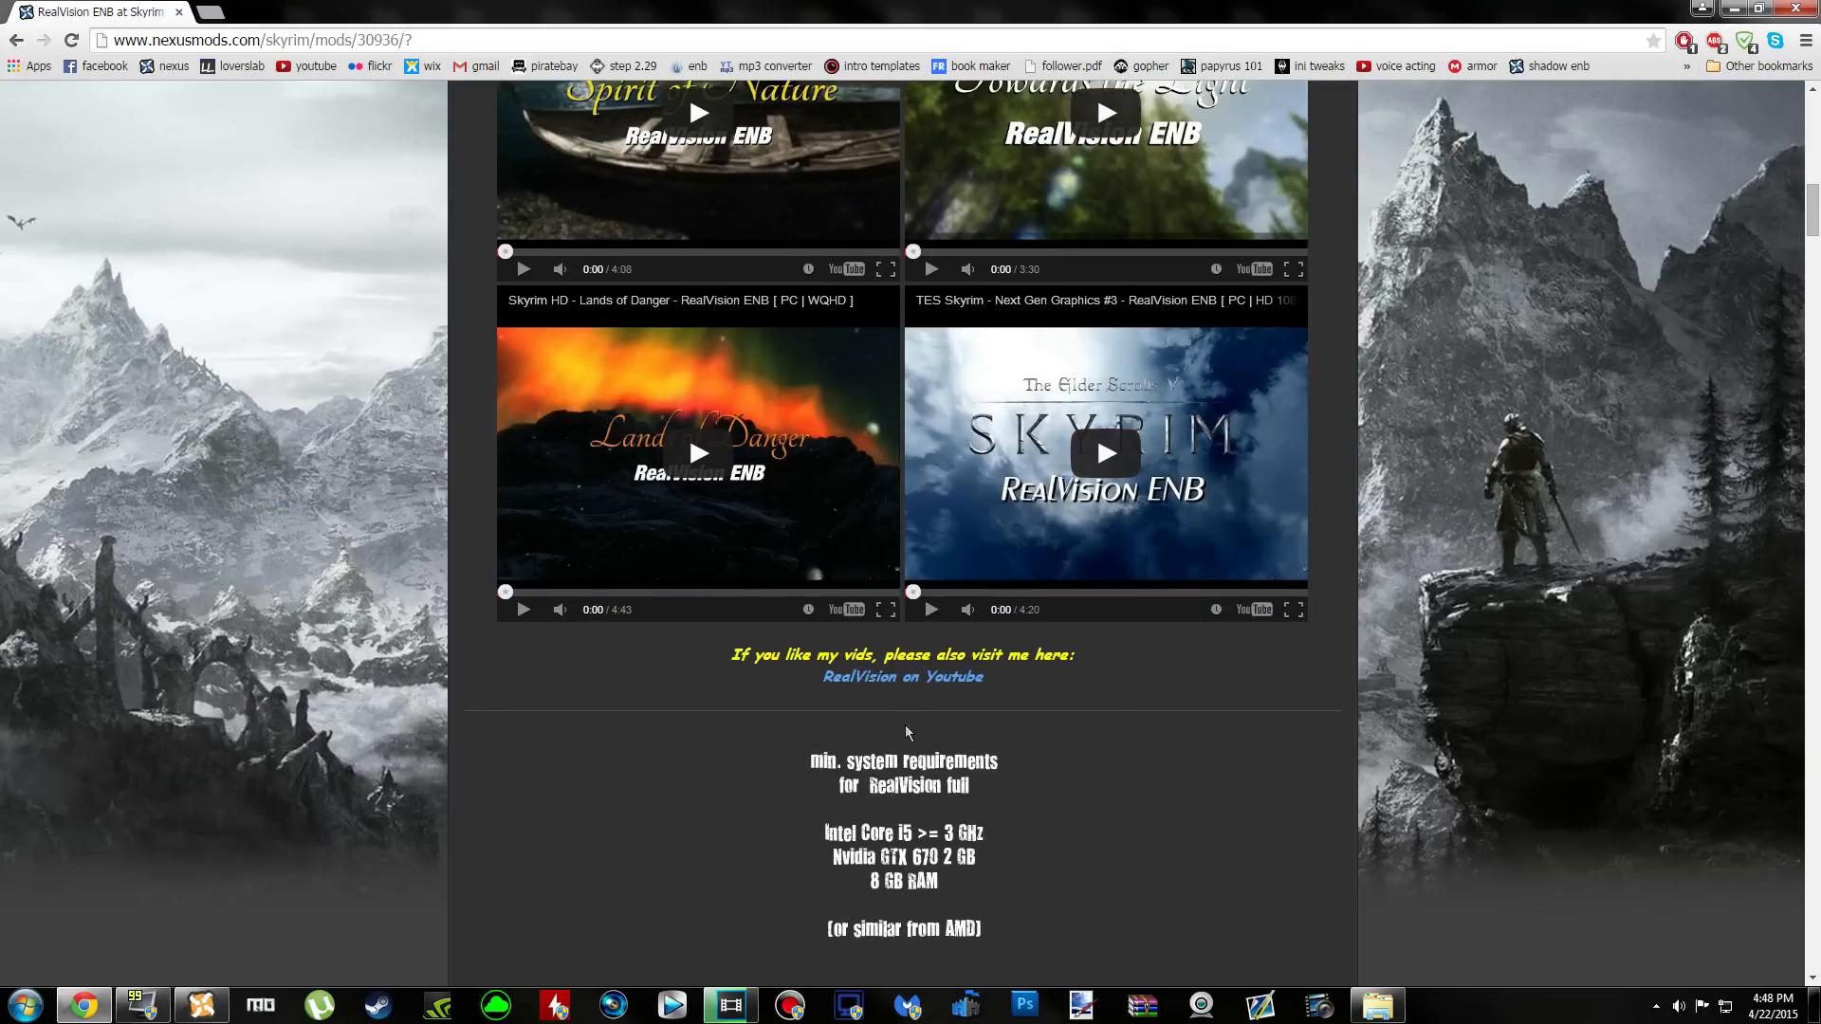
scroll(1256, 683, down, 6)
scroll(560, 472, down, 3)
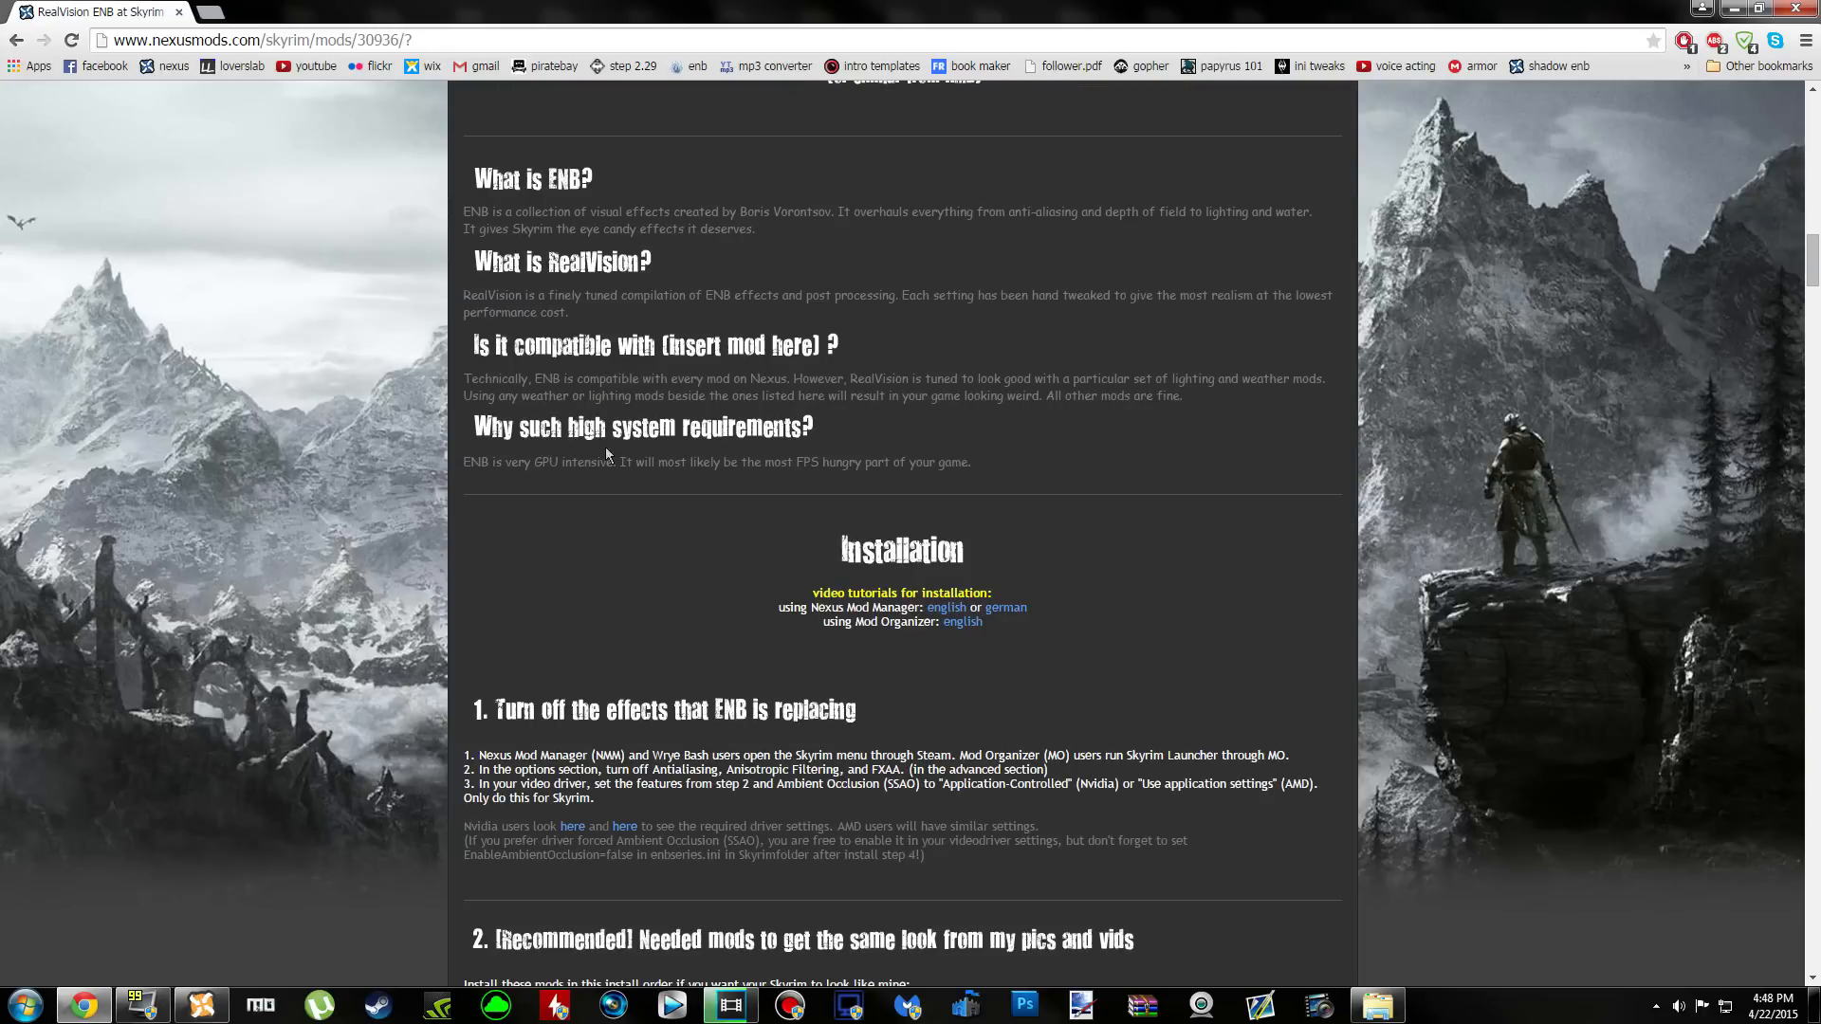
scroll(801, 752, down, 5)
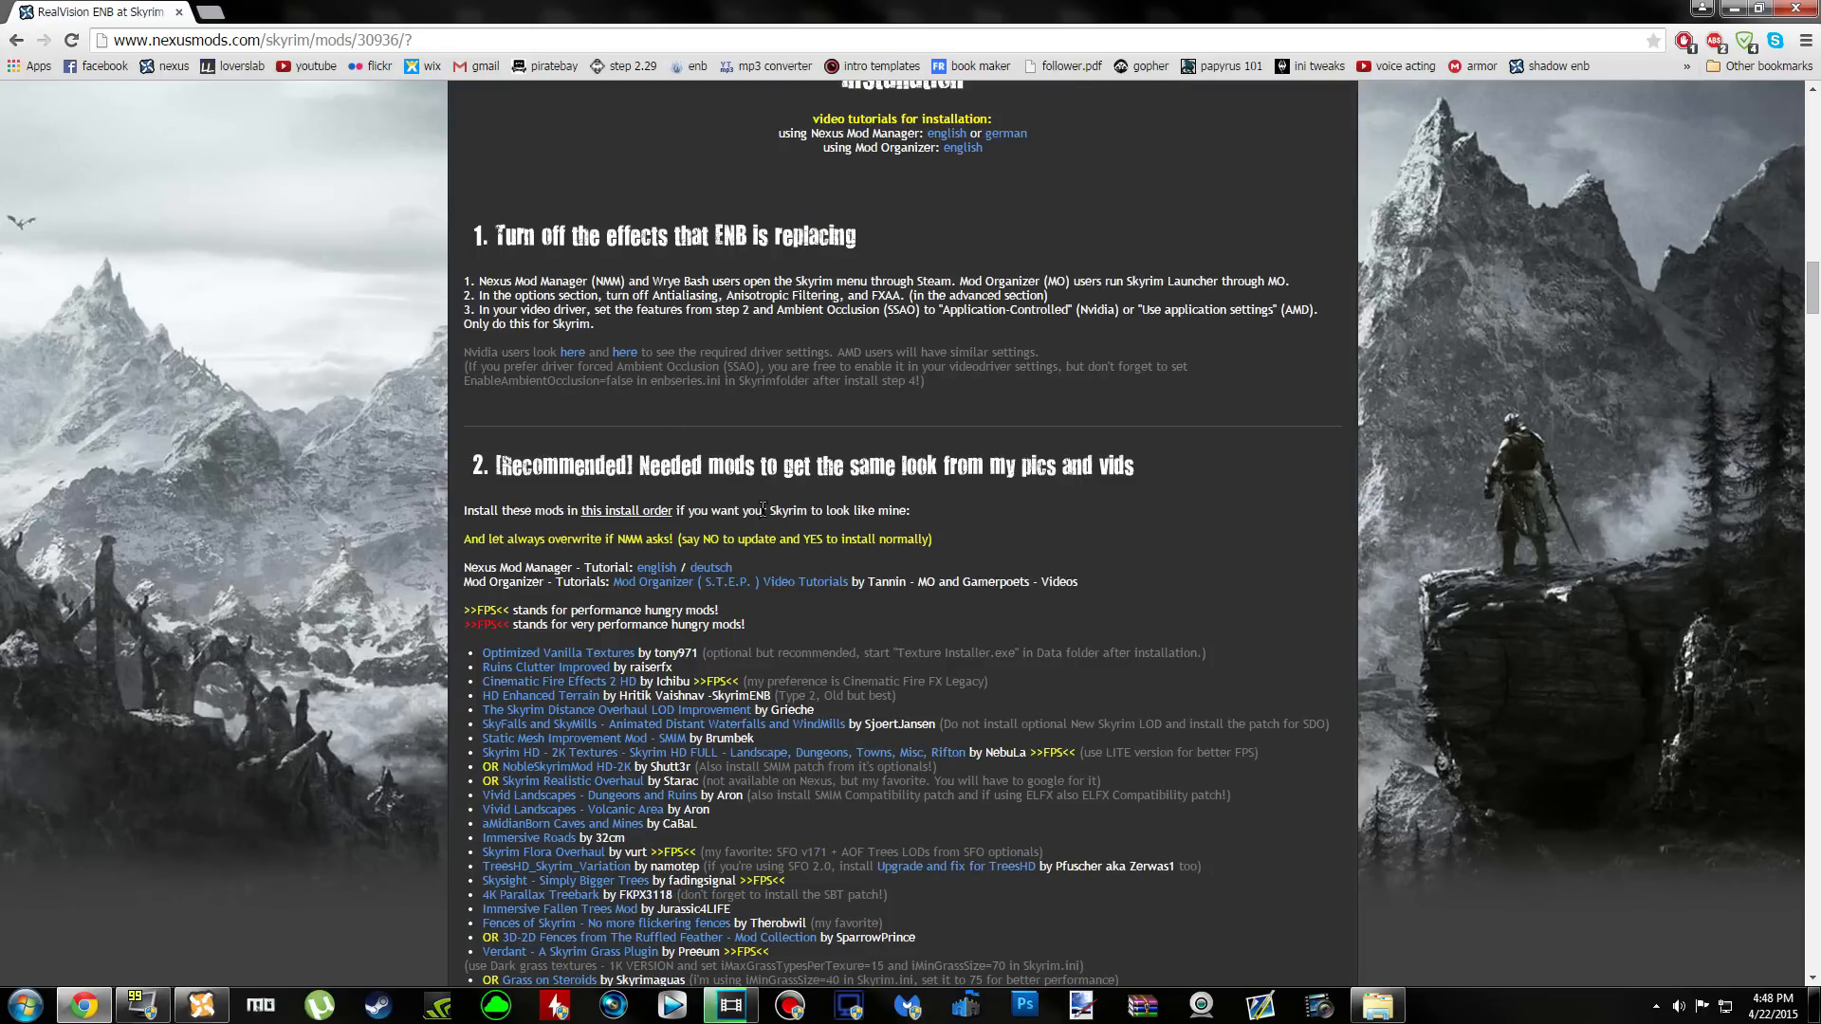
Examine the recommended and required mod lists in sections 2 and 3 of the RealVision ENB installation instructions
scroll(524, 474, down, 3)
scroll(580, 484, down, 2)
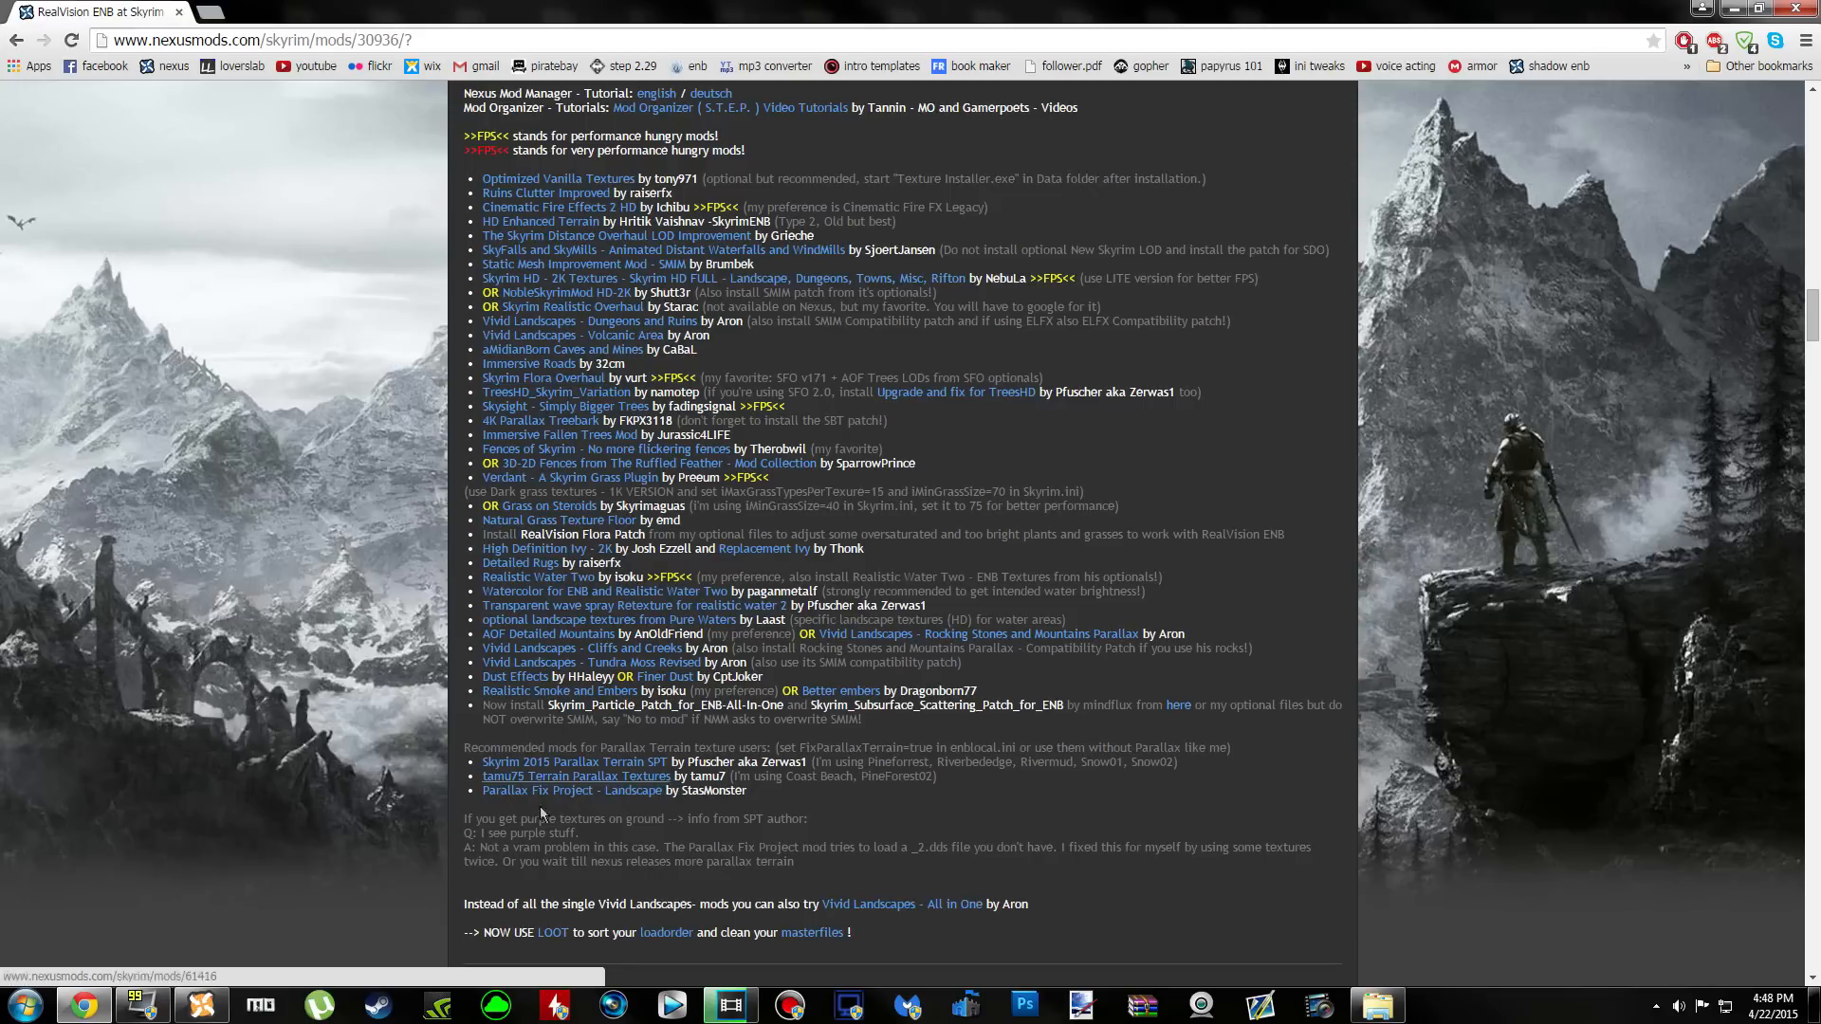
scroll(588, 318, up, 3)
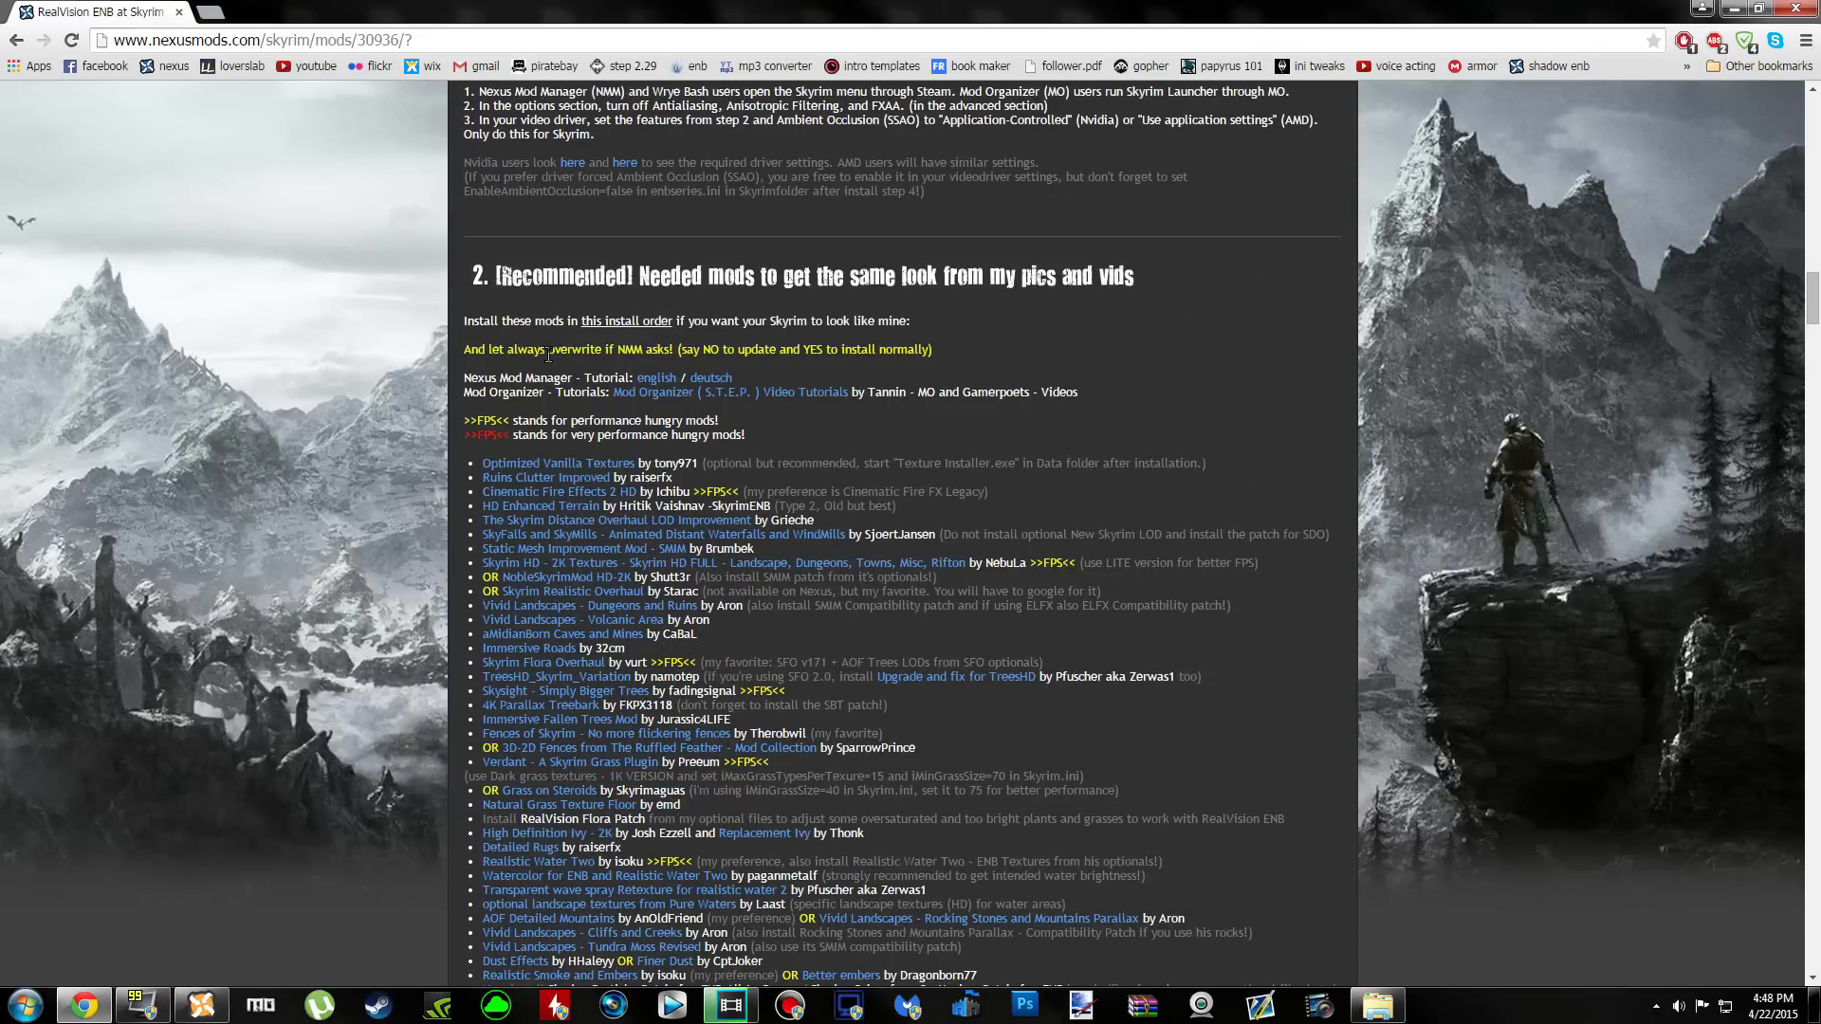
scroll(637, 370, down, 1)
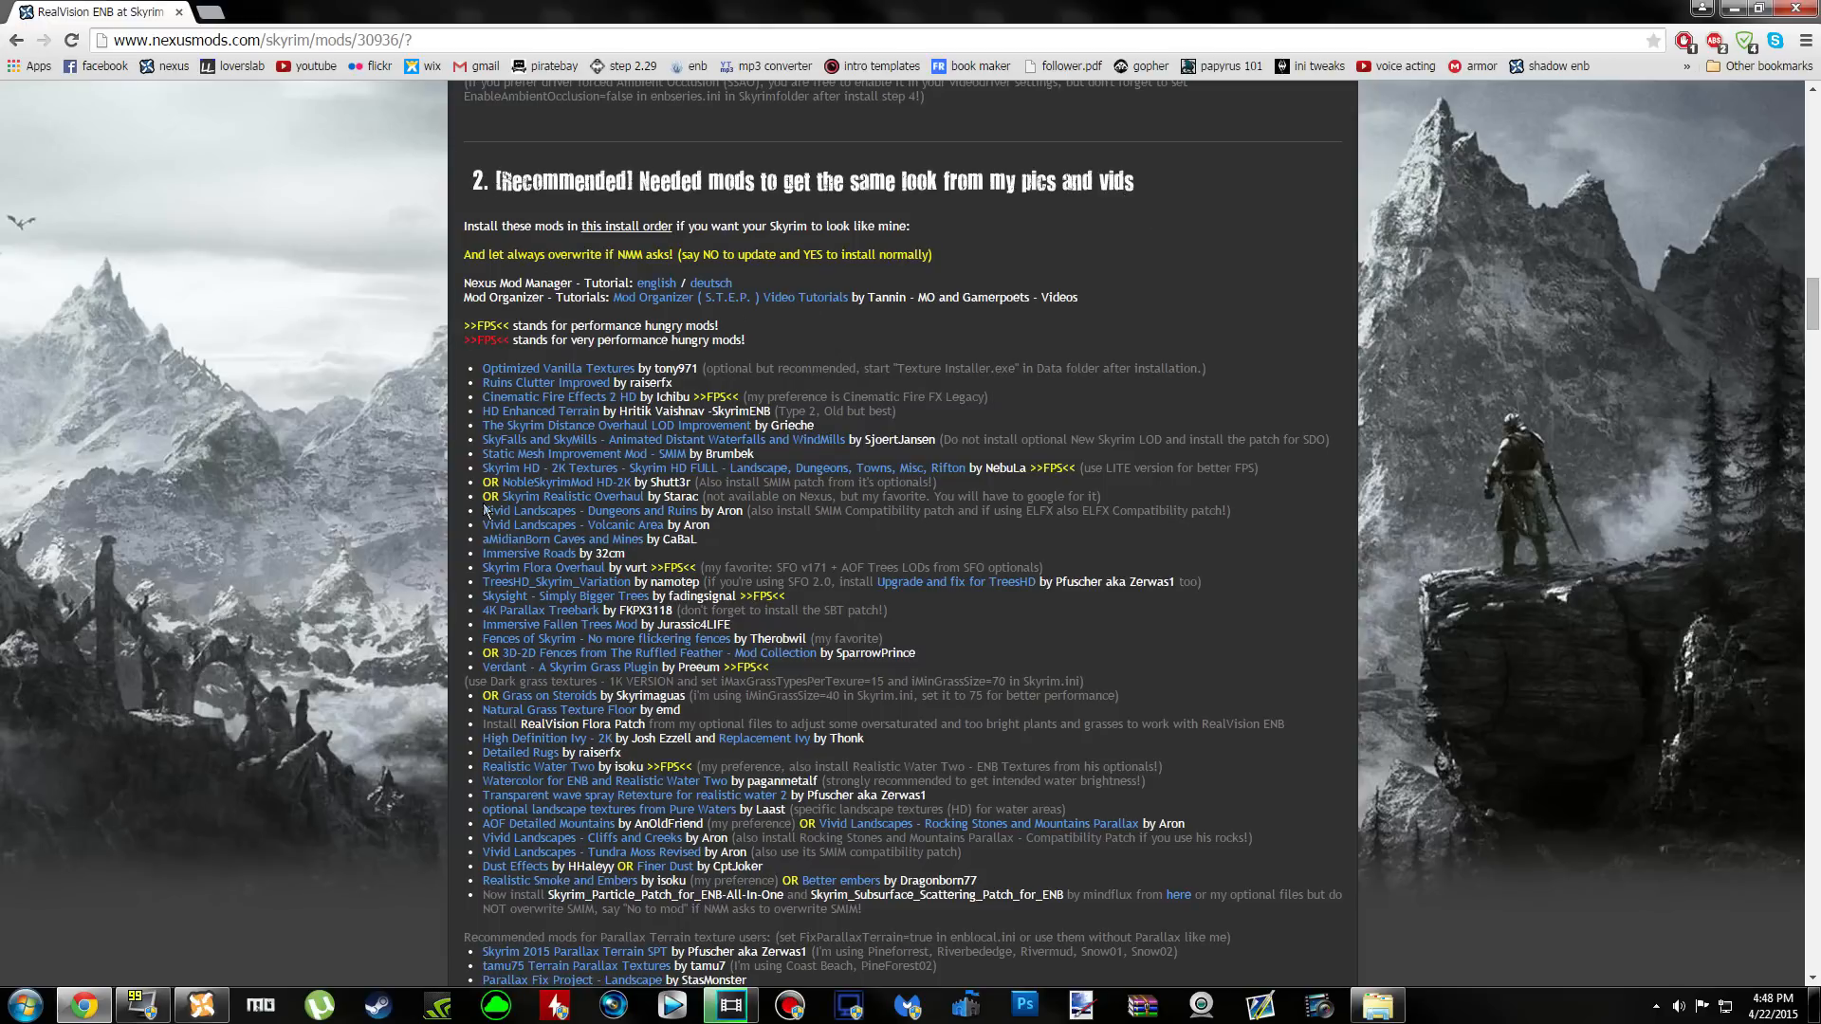
scroll(484, 509, down, 2)
scroll(664, 569, up, 20)
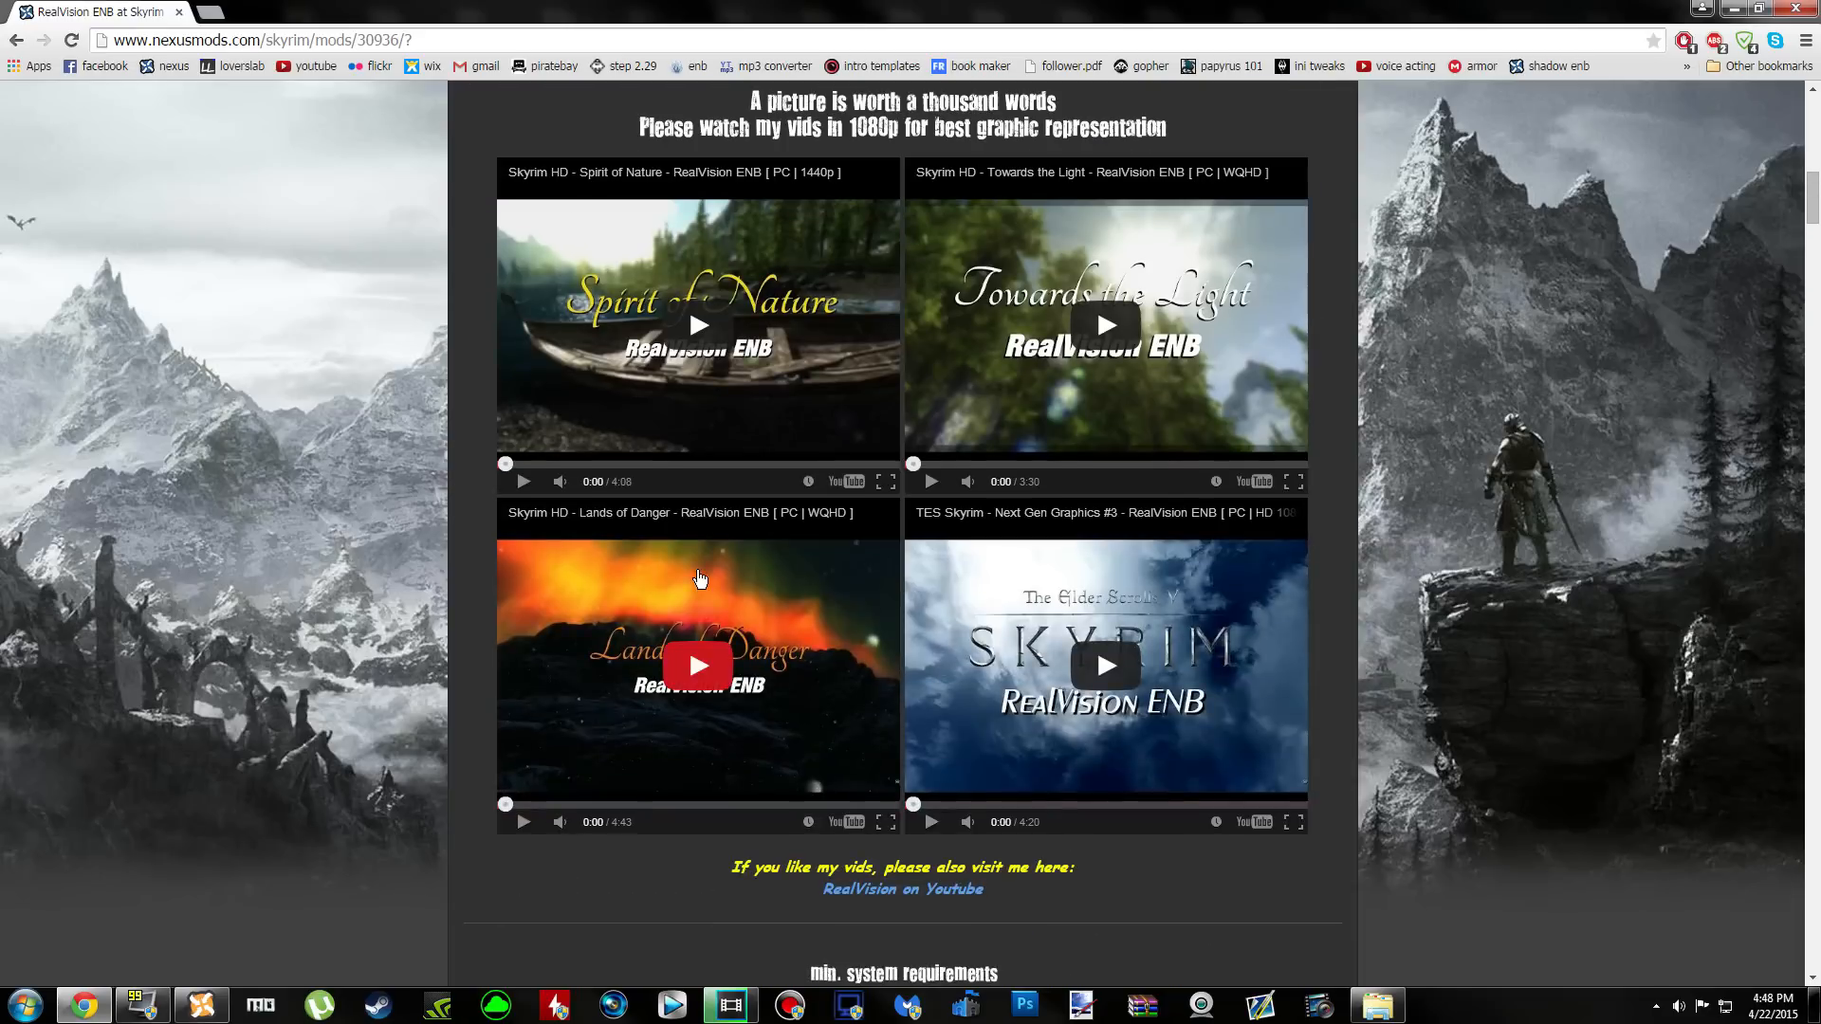
scroll(749, 612, down, 18)
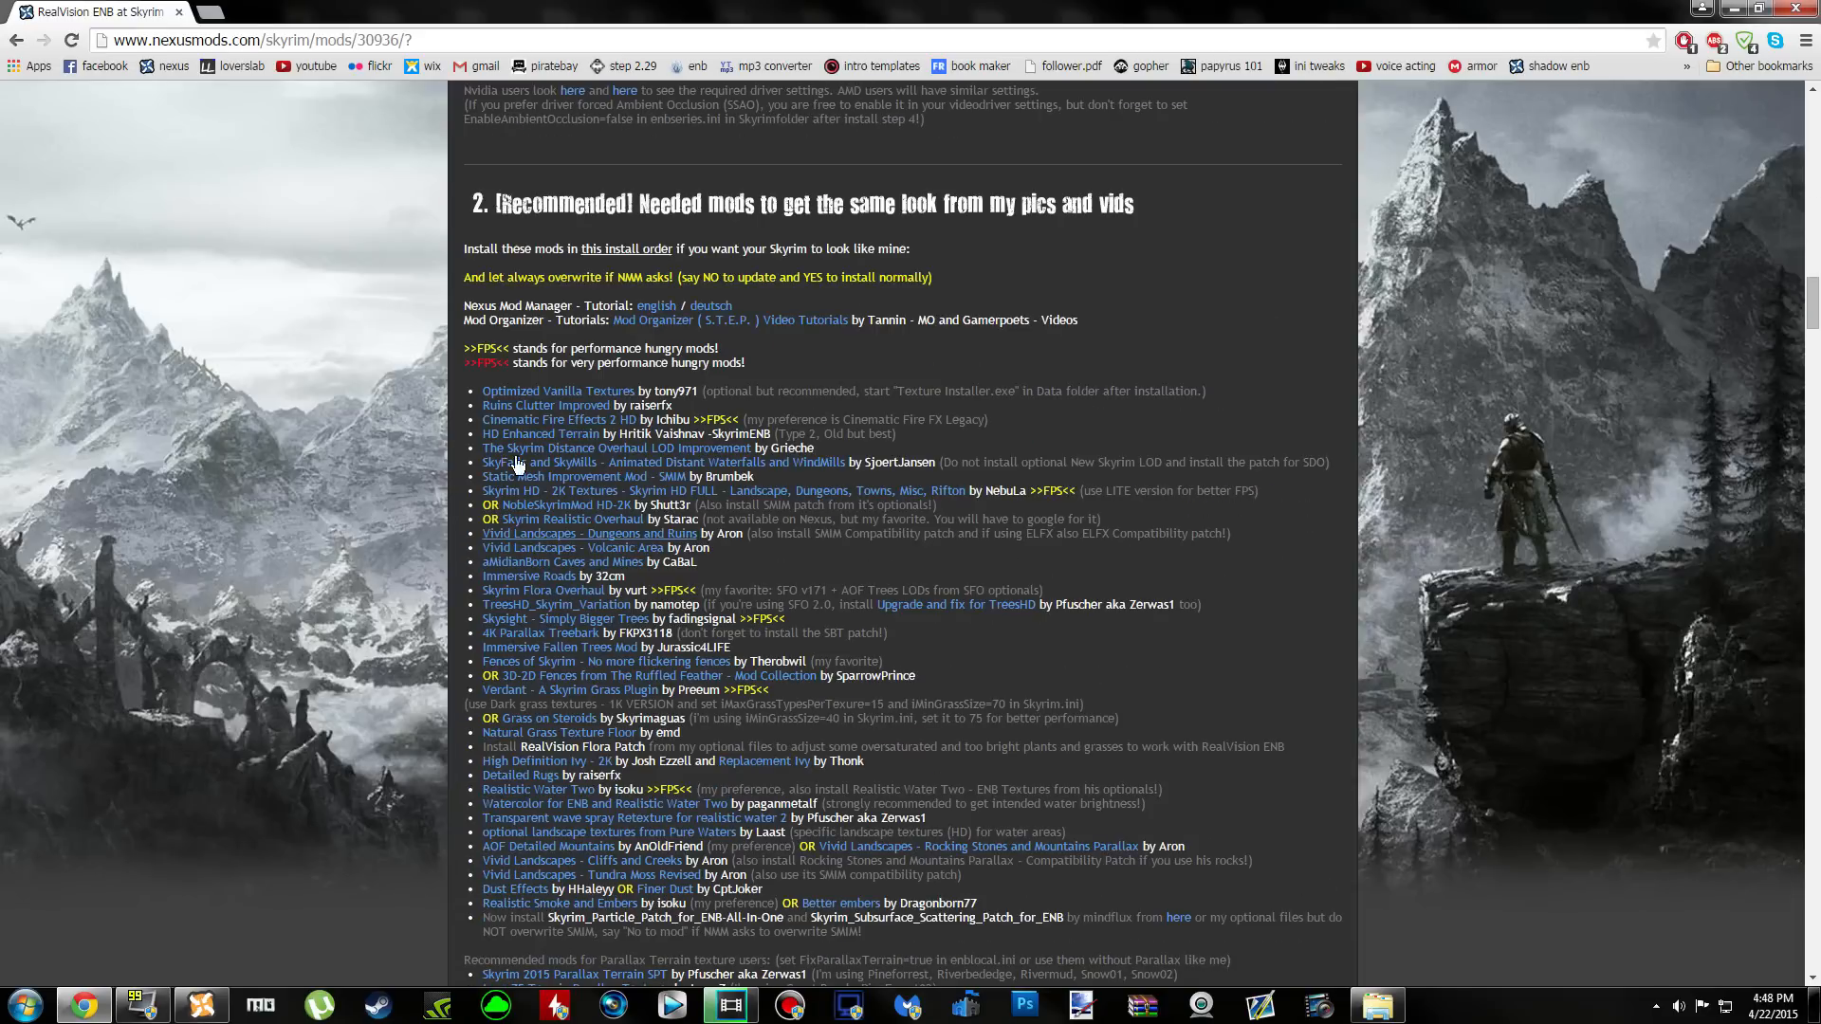
drag(423, 181, 1063, 956)
click(1463, 717)
scroll(1461, 719, down, 4)
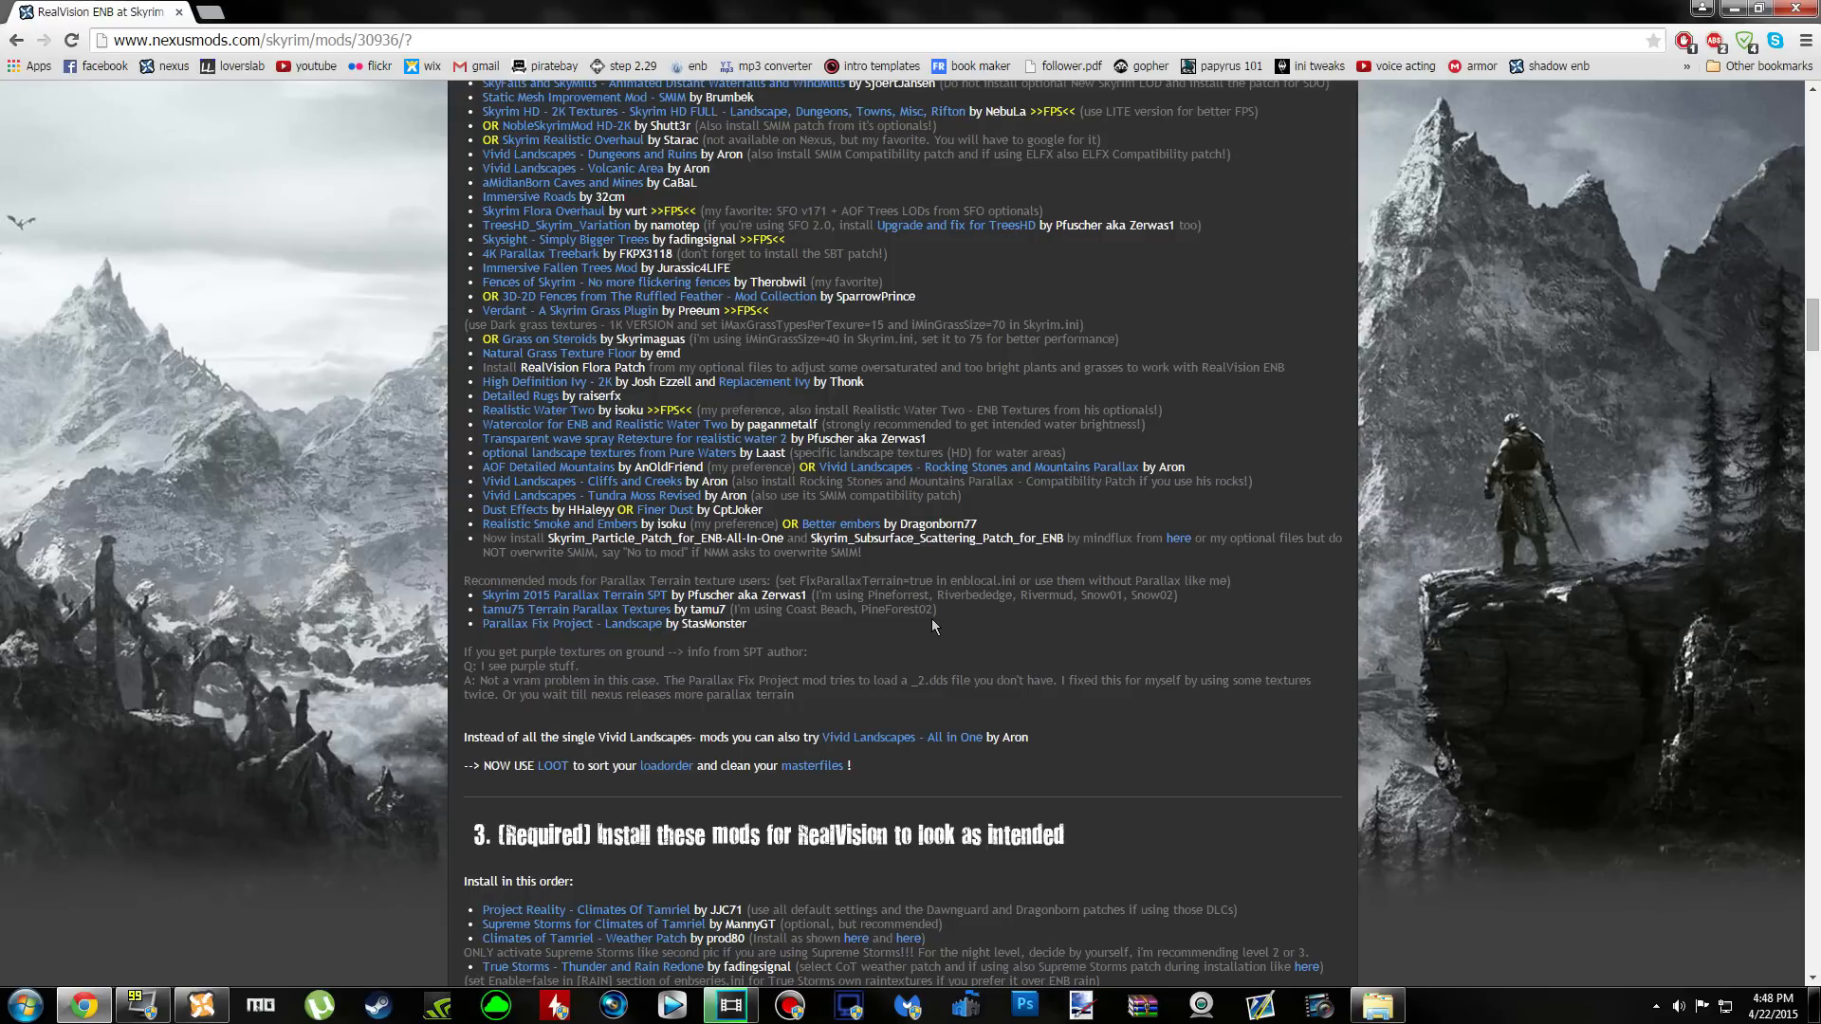
scroll(931, 625, down, 4)
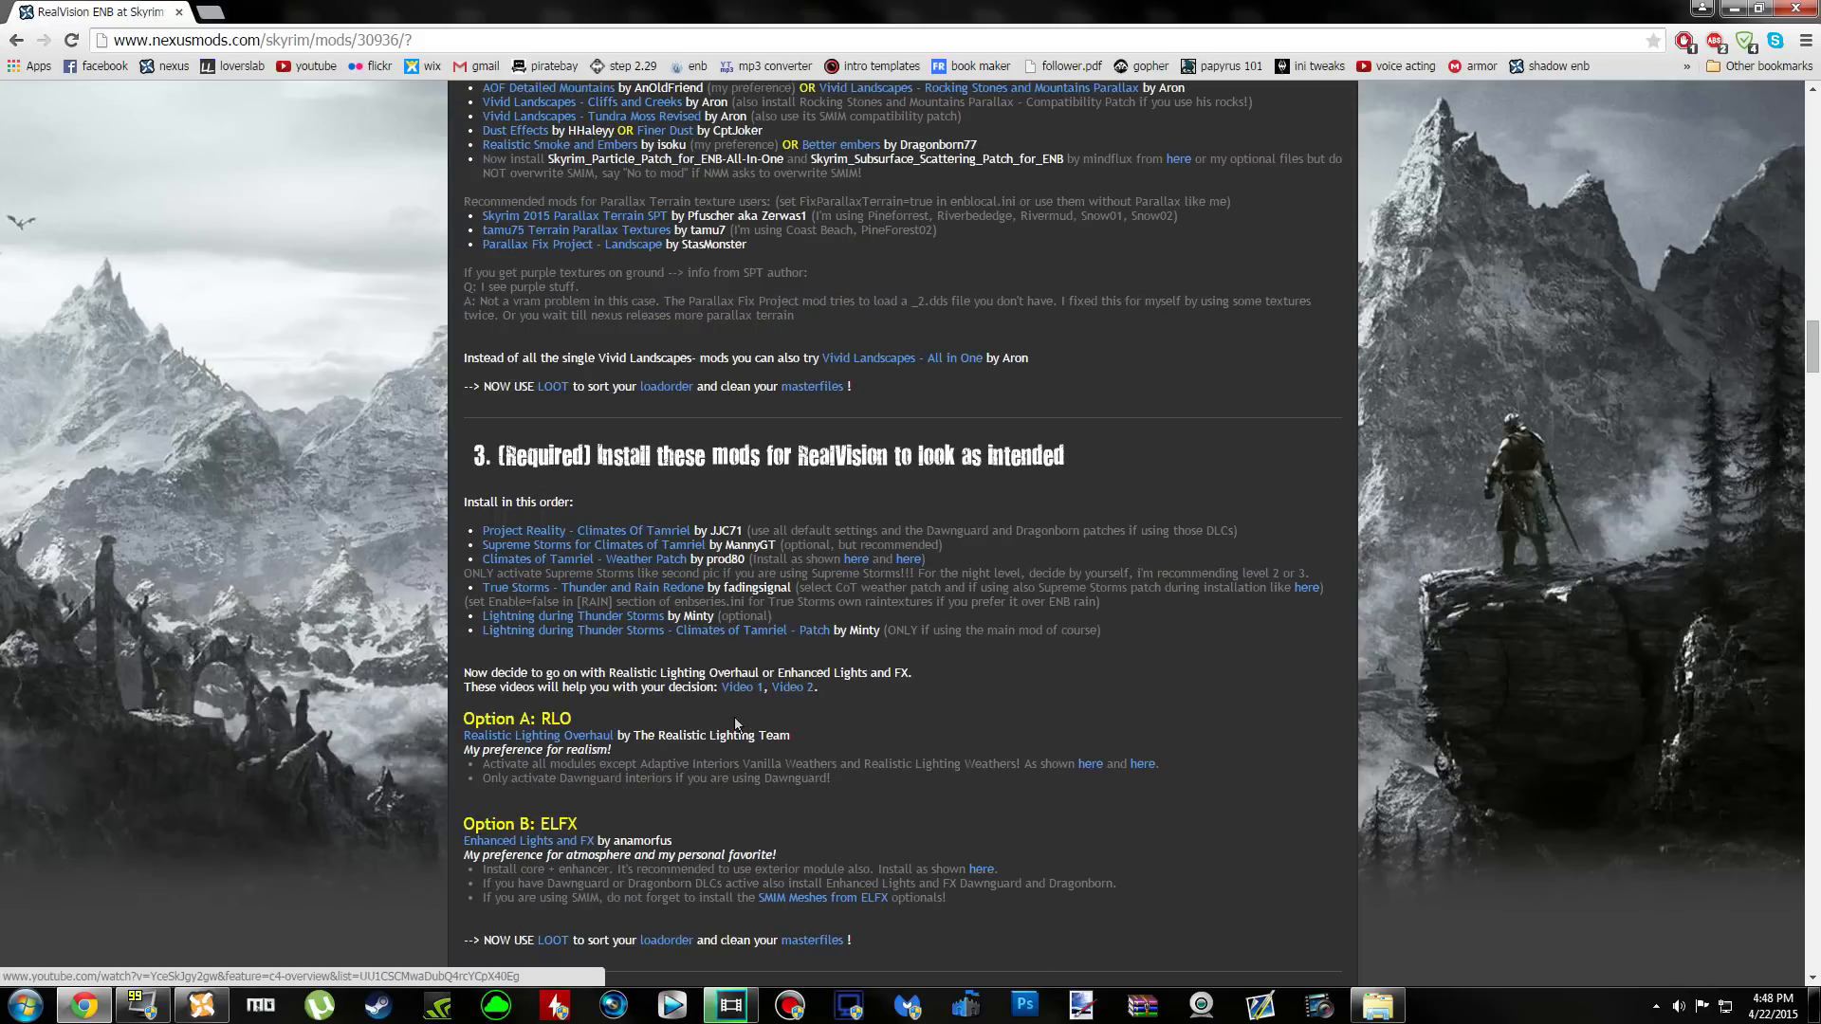
scroll(415, 813, up, 20)
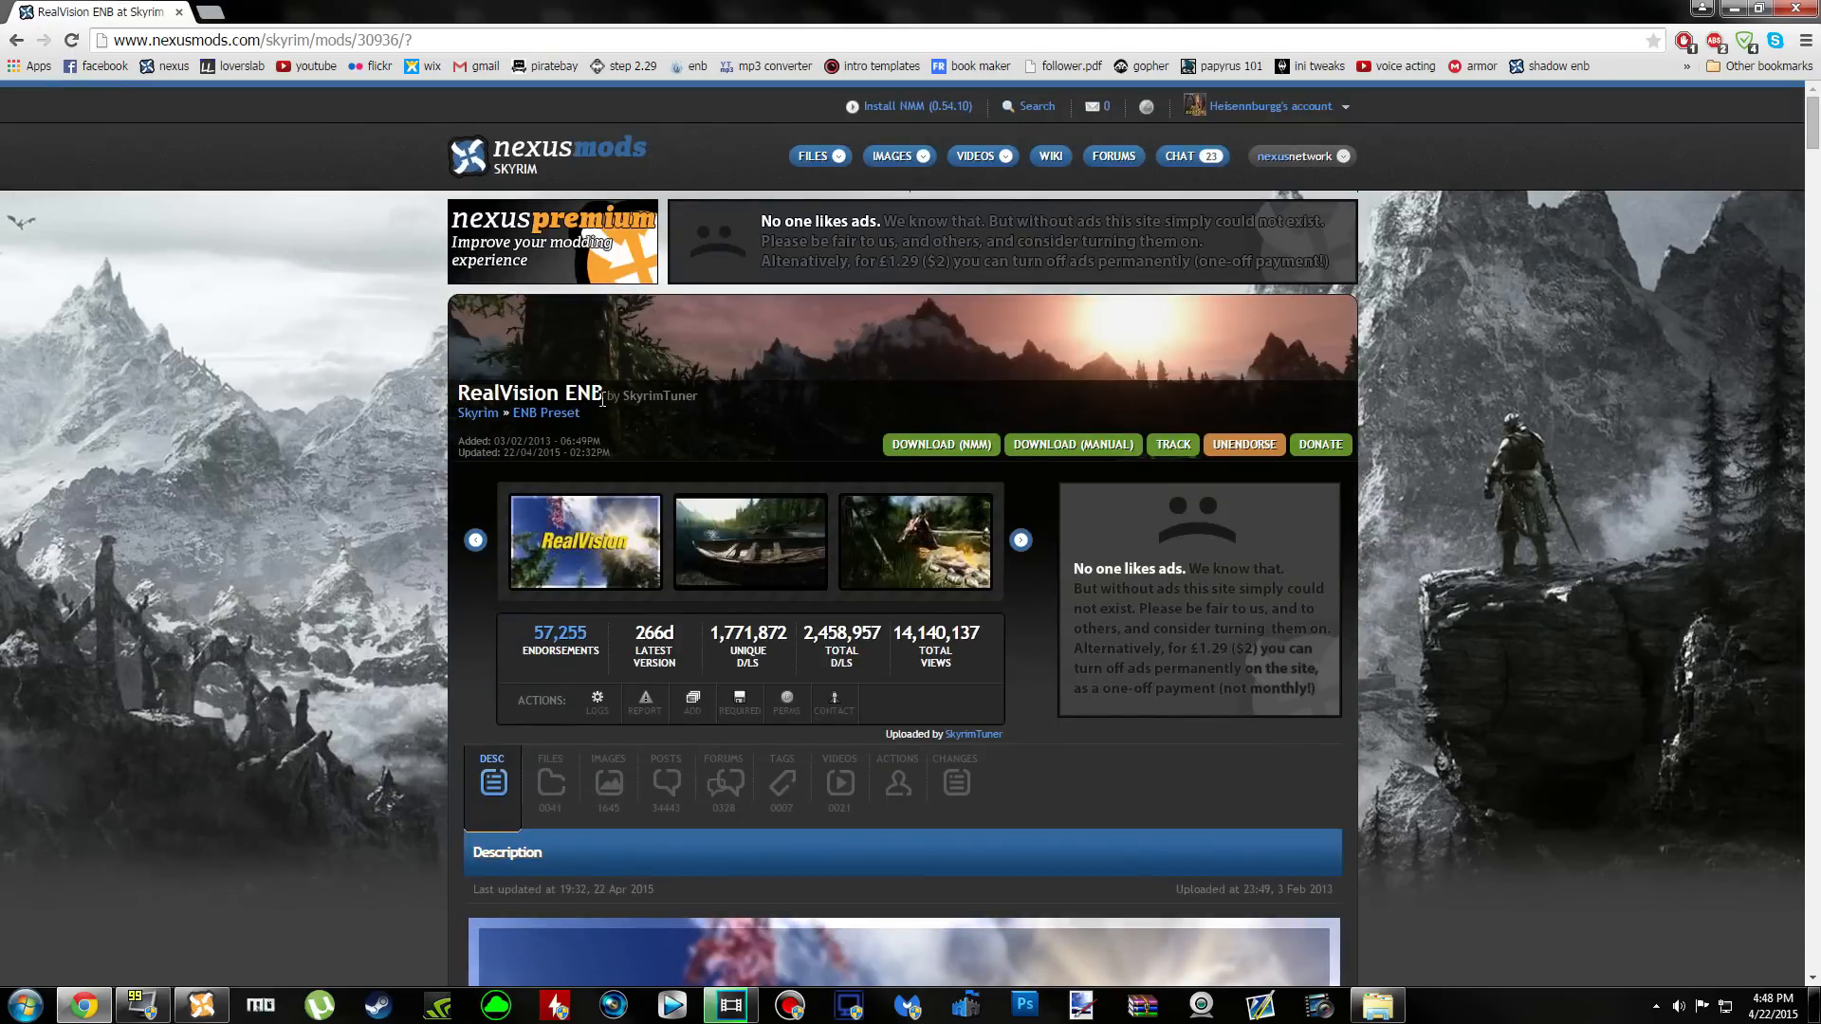
drag(602, 400, 398, 401)
click(391, 403)
Search the web for "purevision skyrim" in a new browser tab and open the PureVision ENB page on Nexus Mods
click(210, 11)
text(purevision)
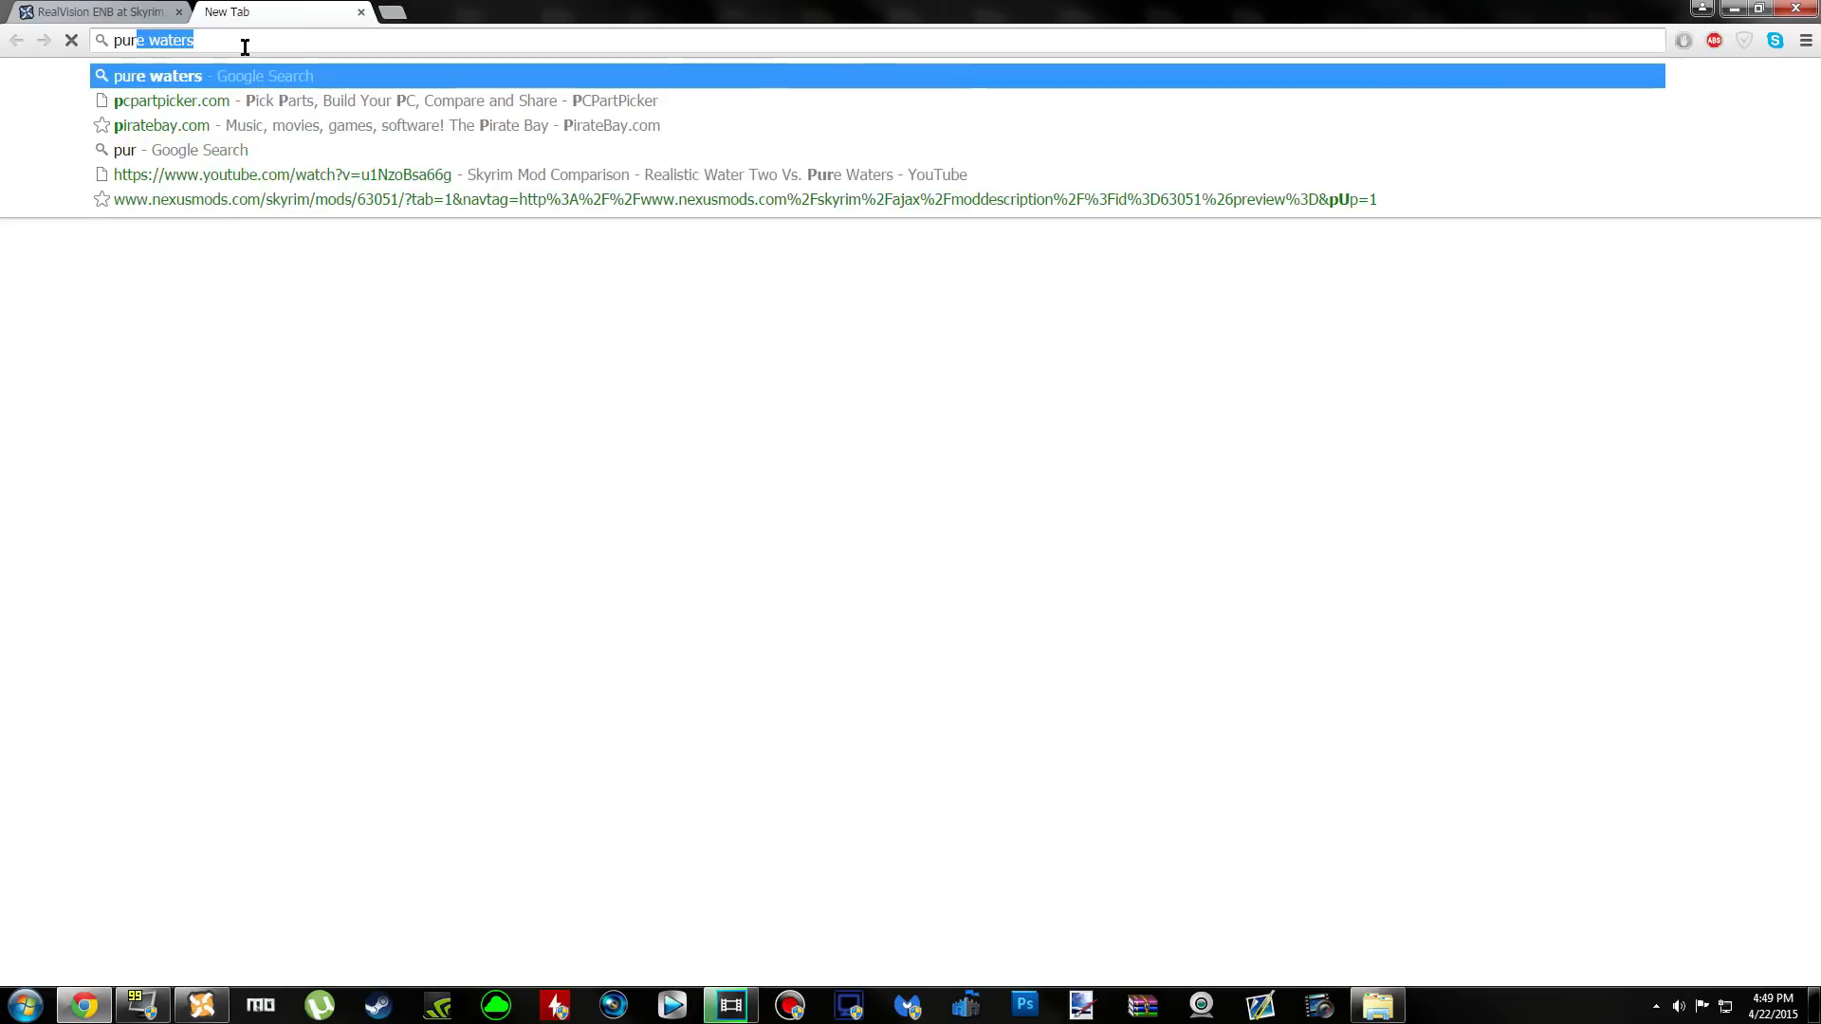
key(Return)
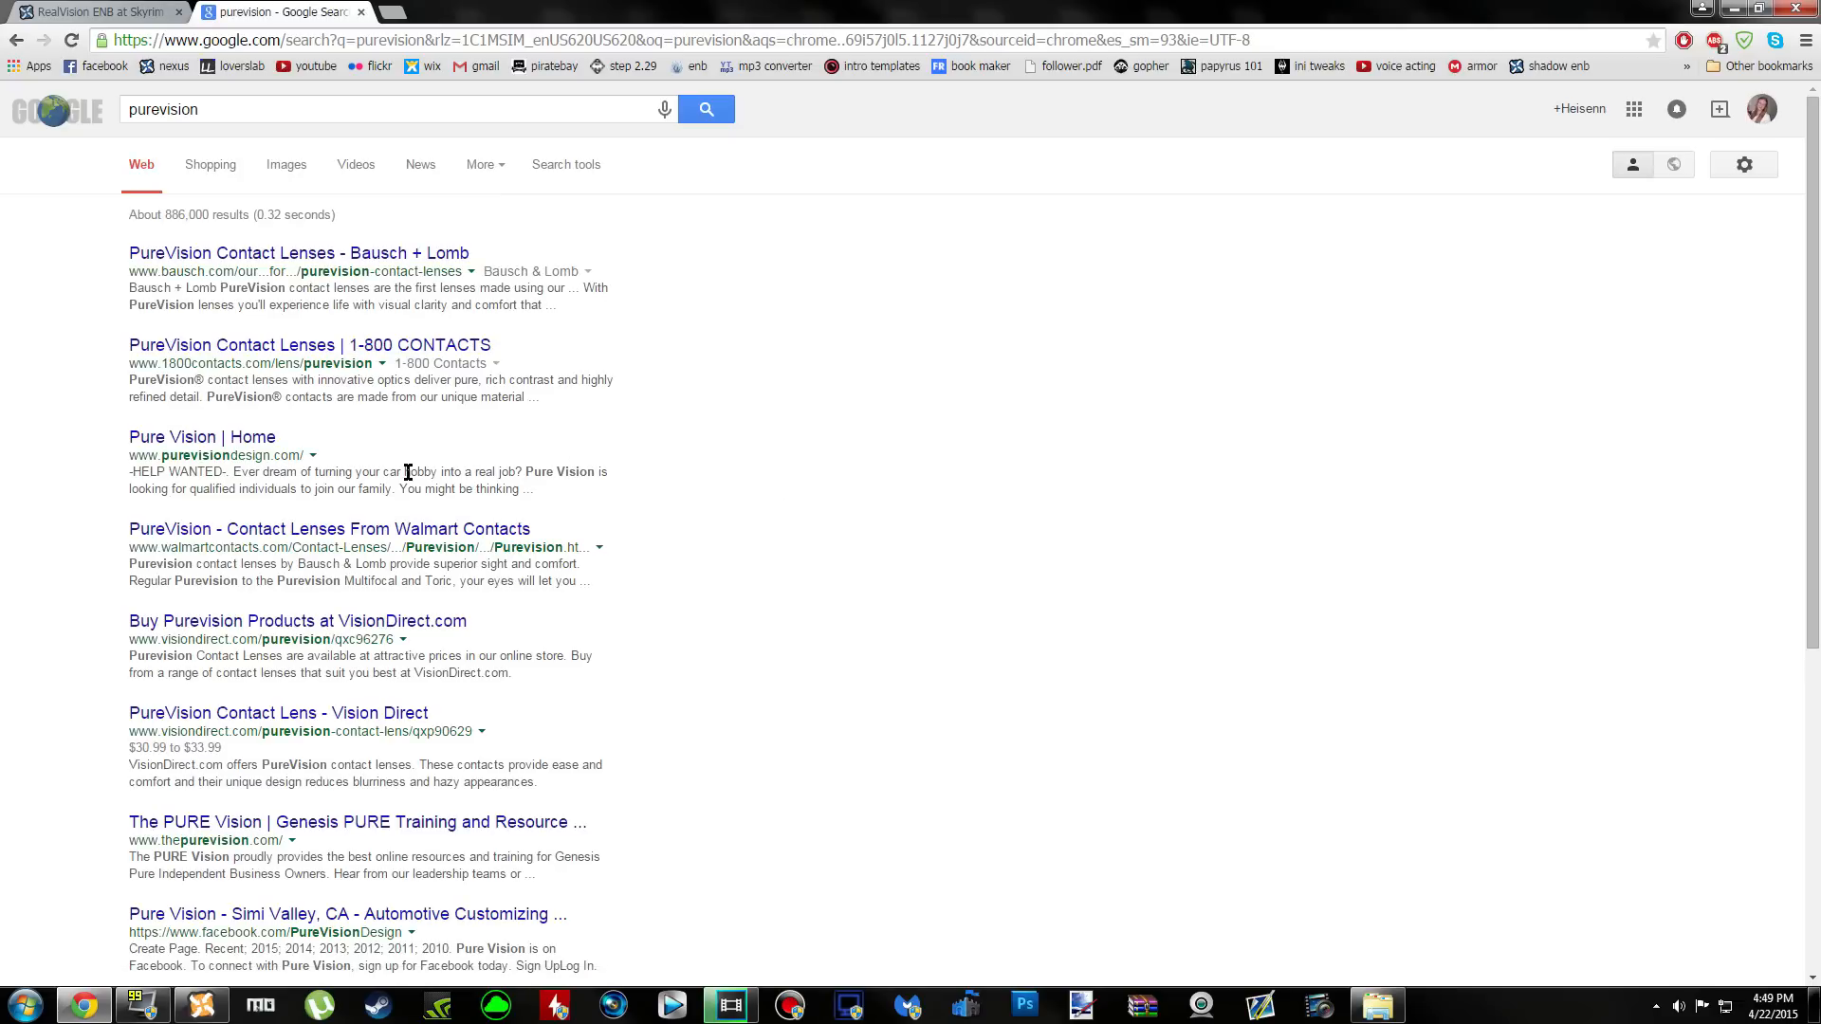
click(440, 114)
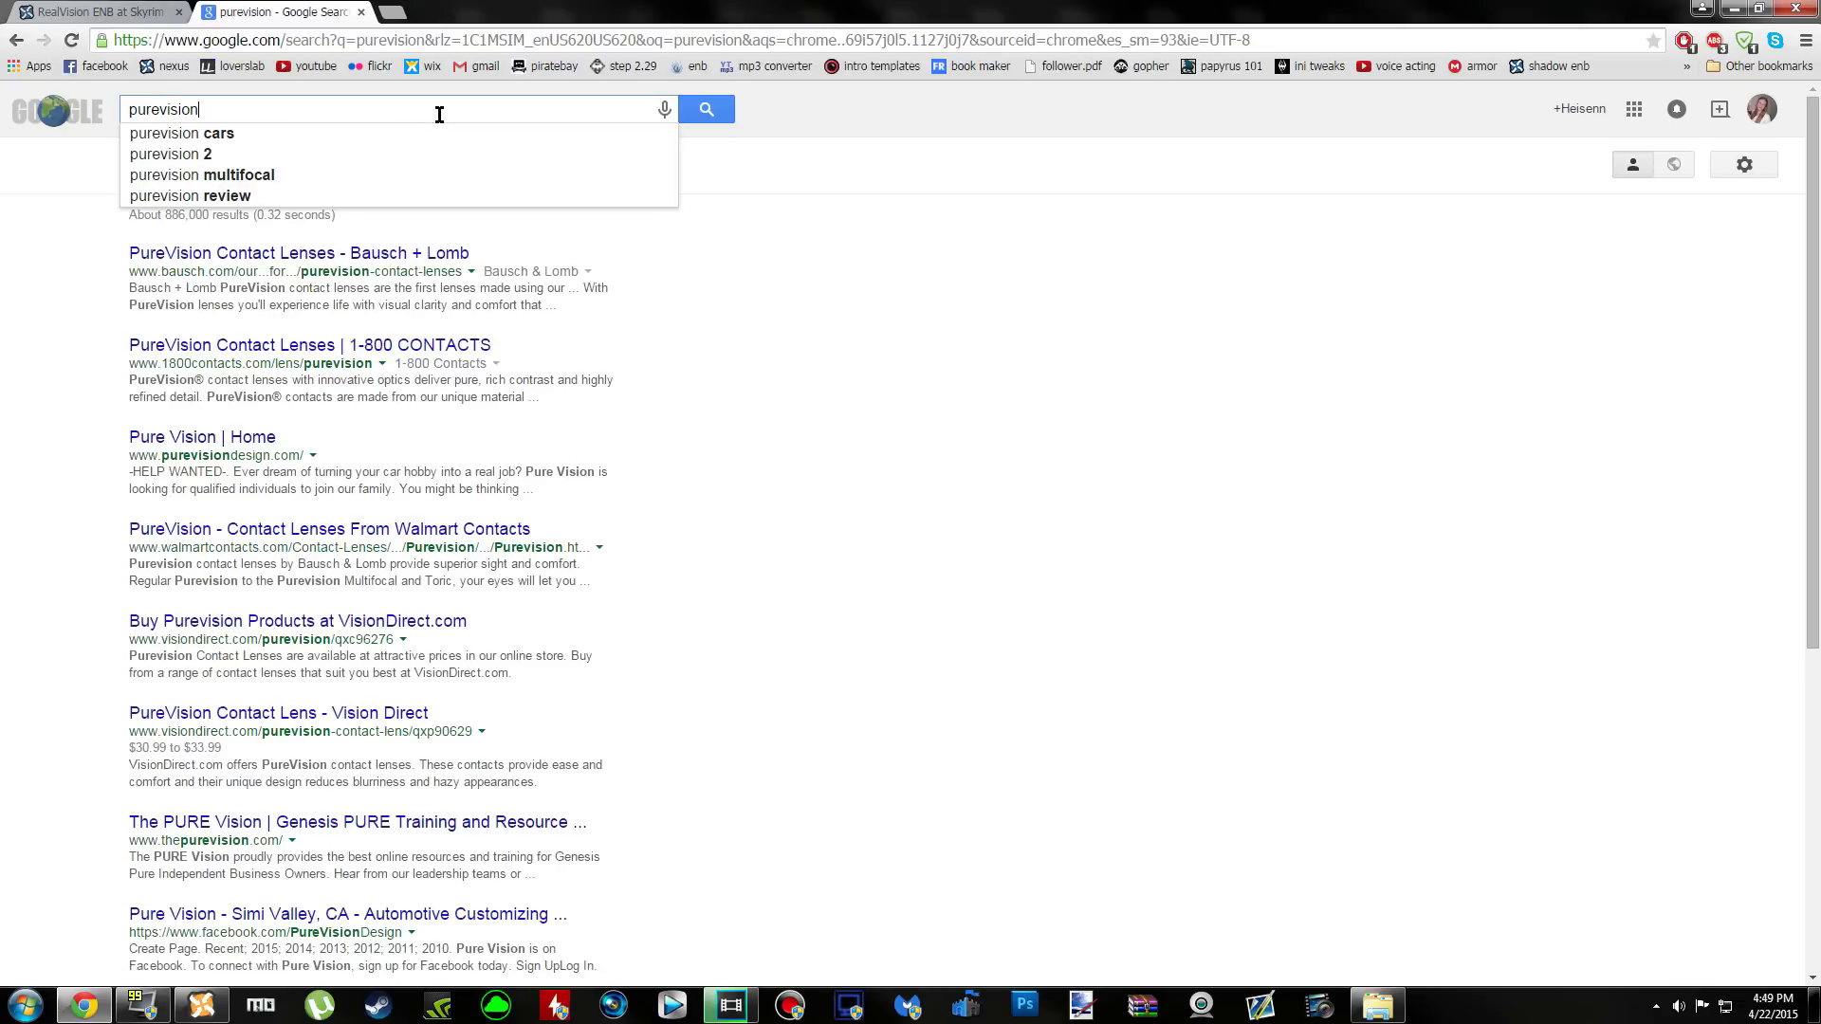
text(skyrim)
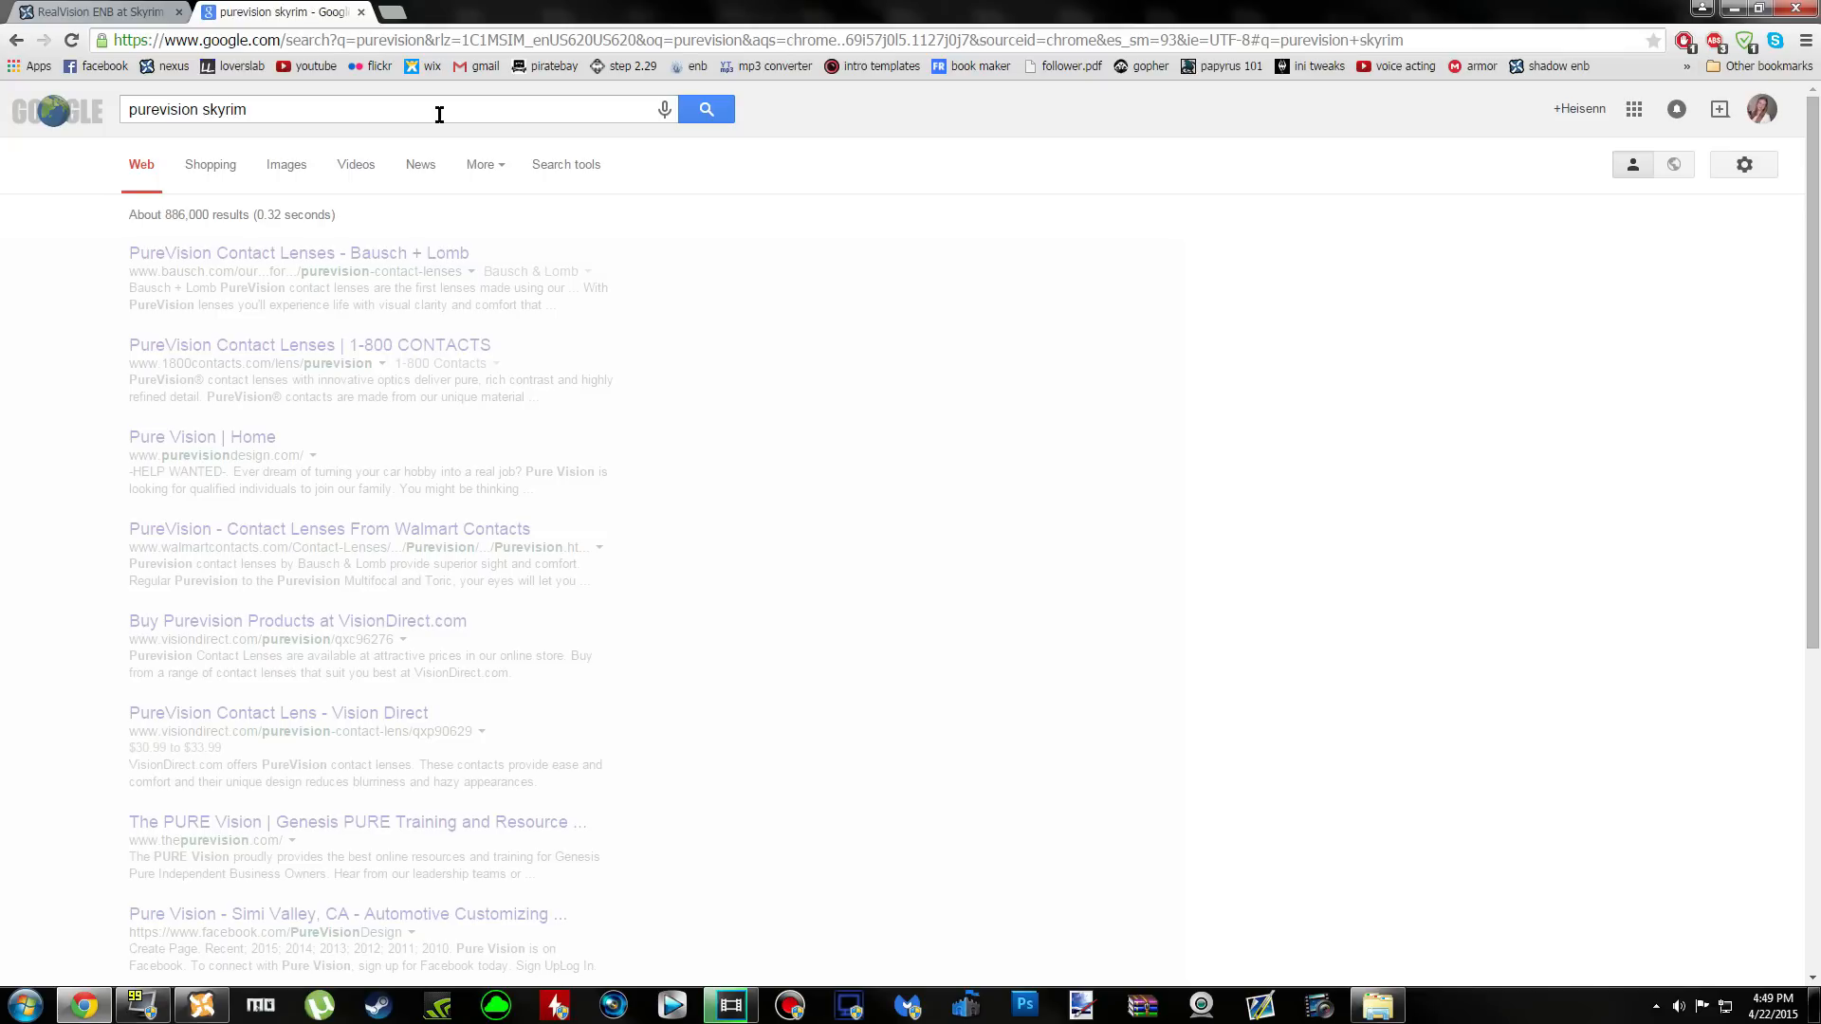
click(428, 314)
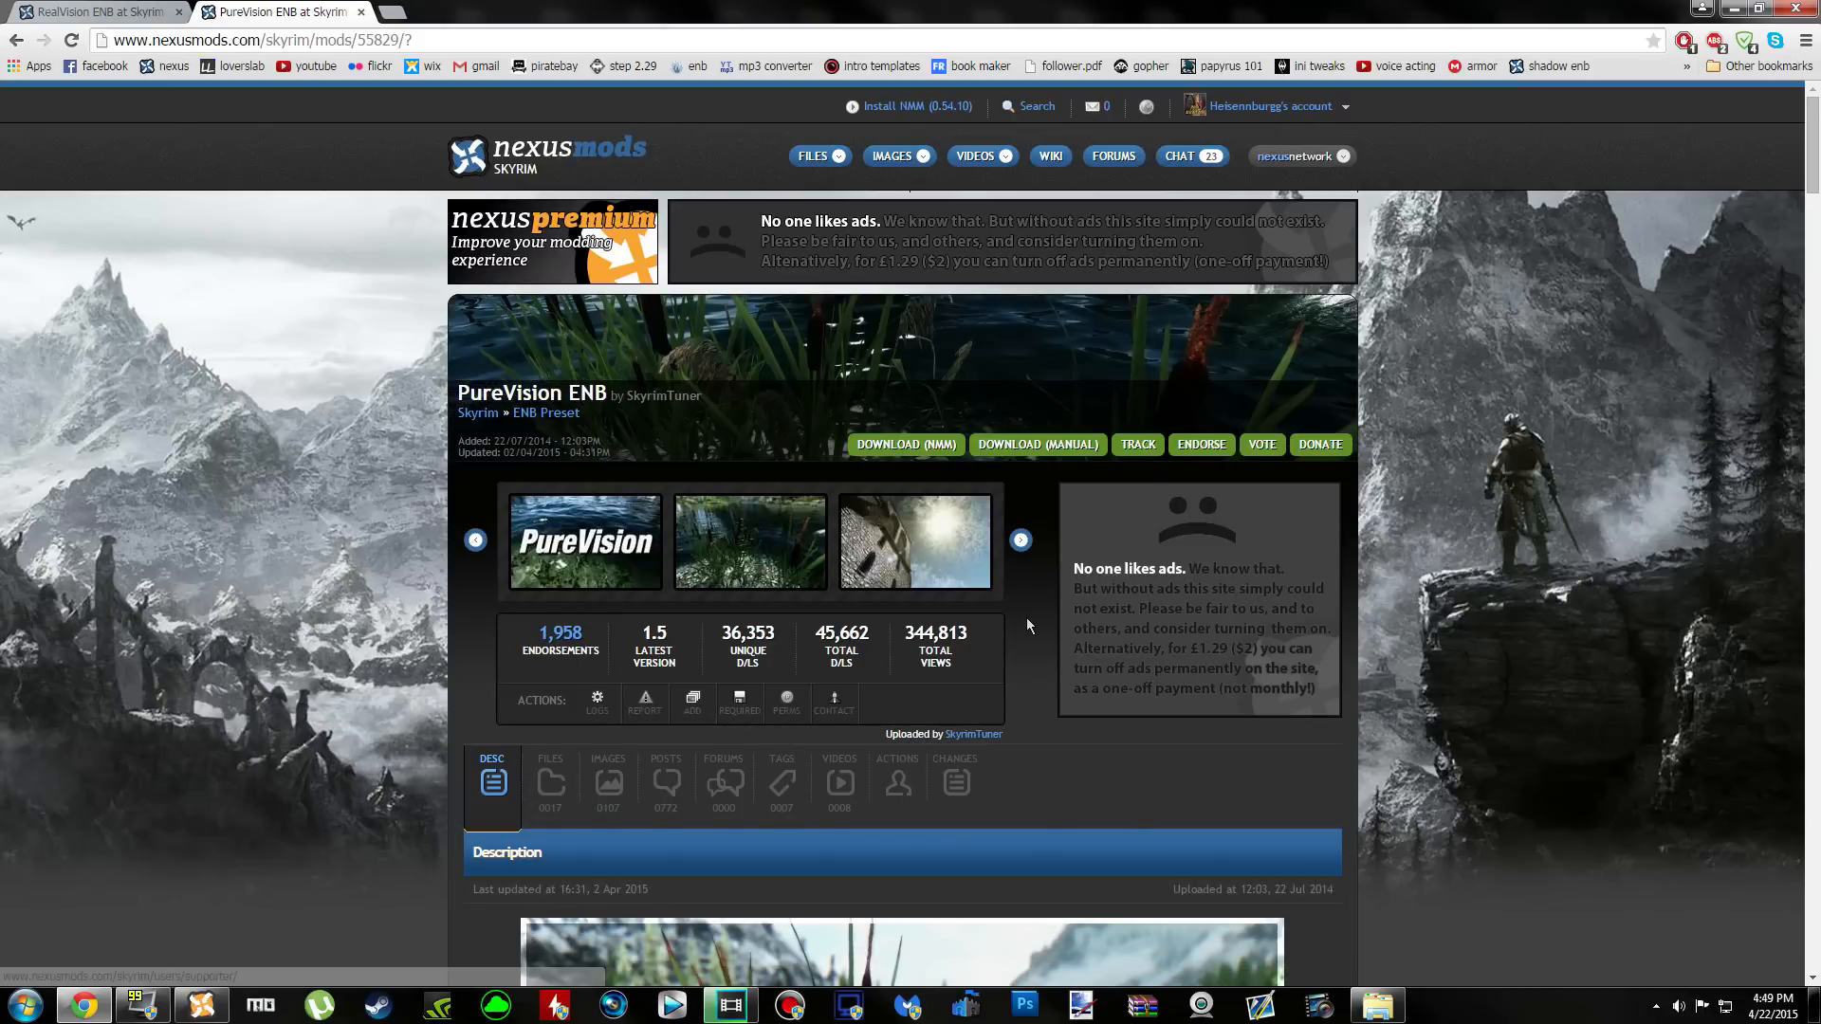
scroll(1026, 618, down, 5)
scroll(1257, 778, up, 4)
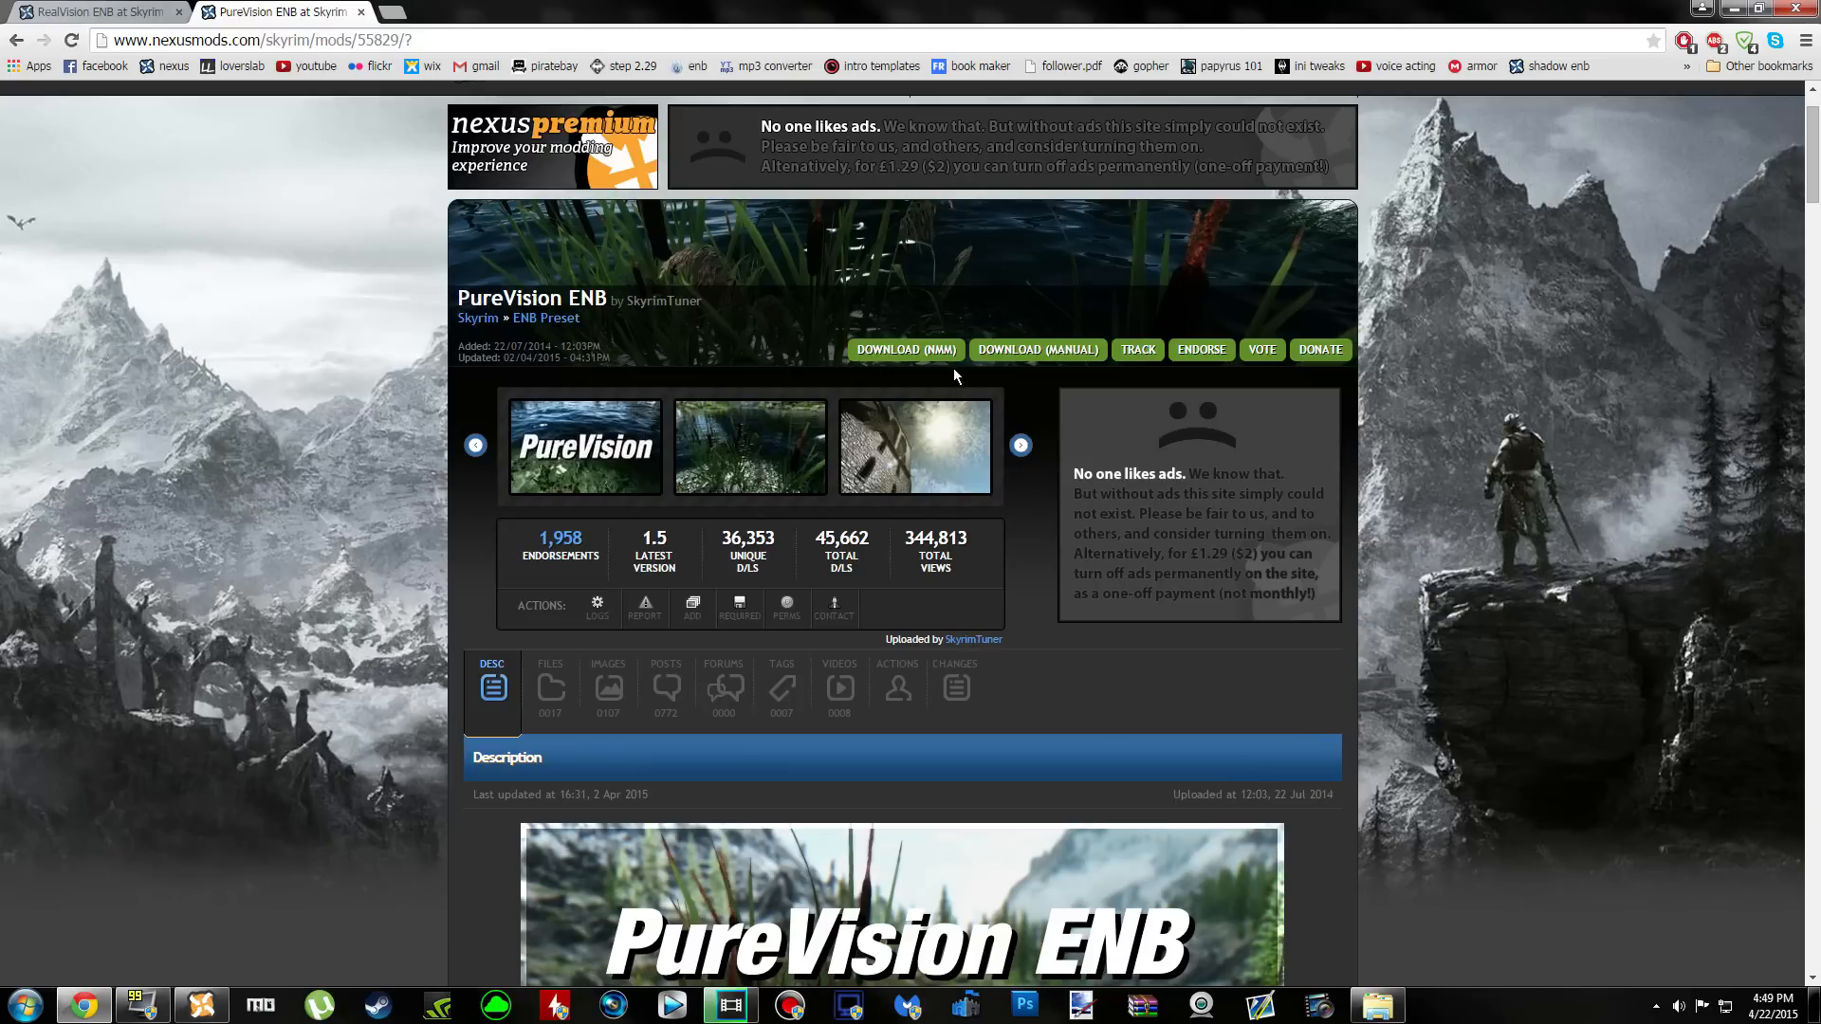
Return from the PureVision ENB page to RealVision ENB and examine the required mods listed in section 3
drag(611, 303, 456, 300)
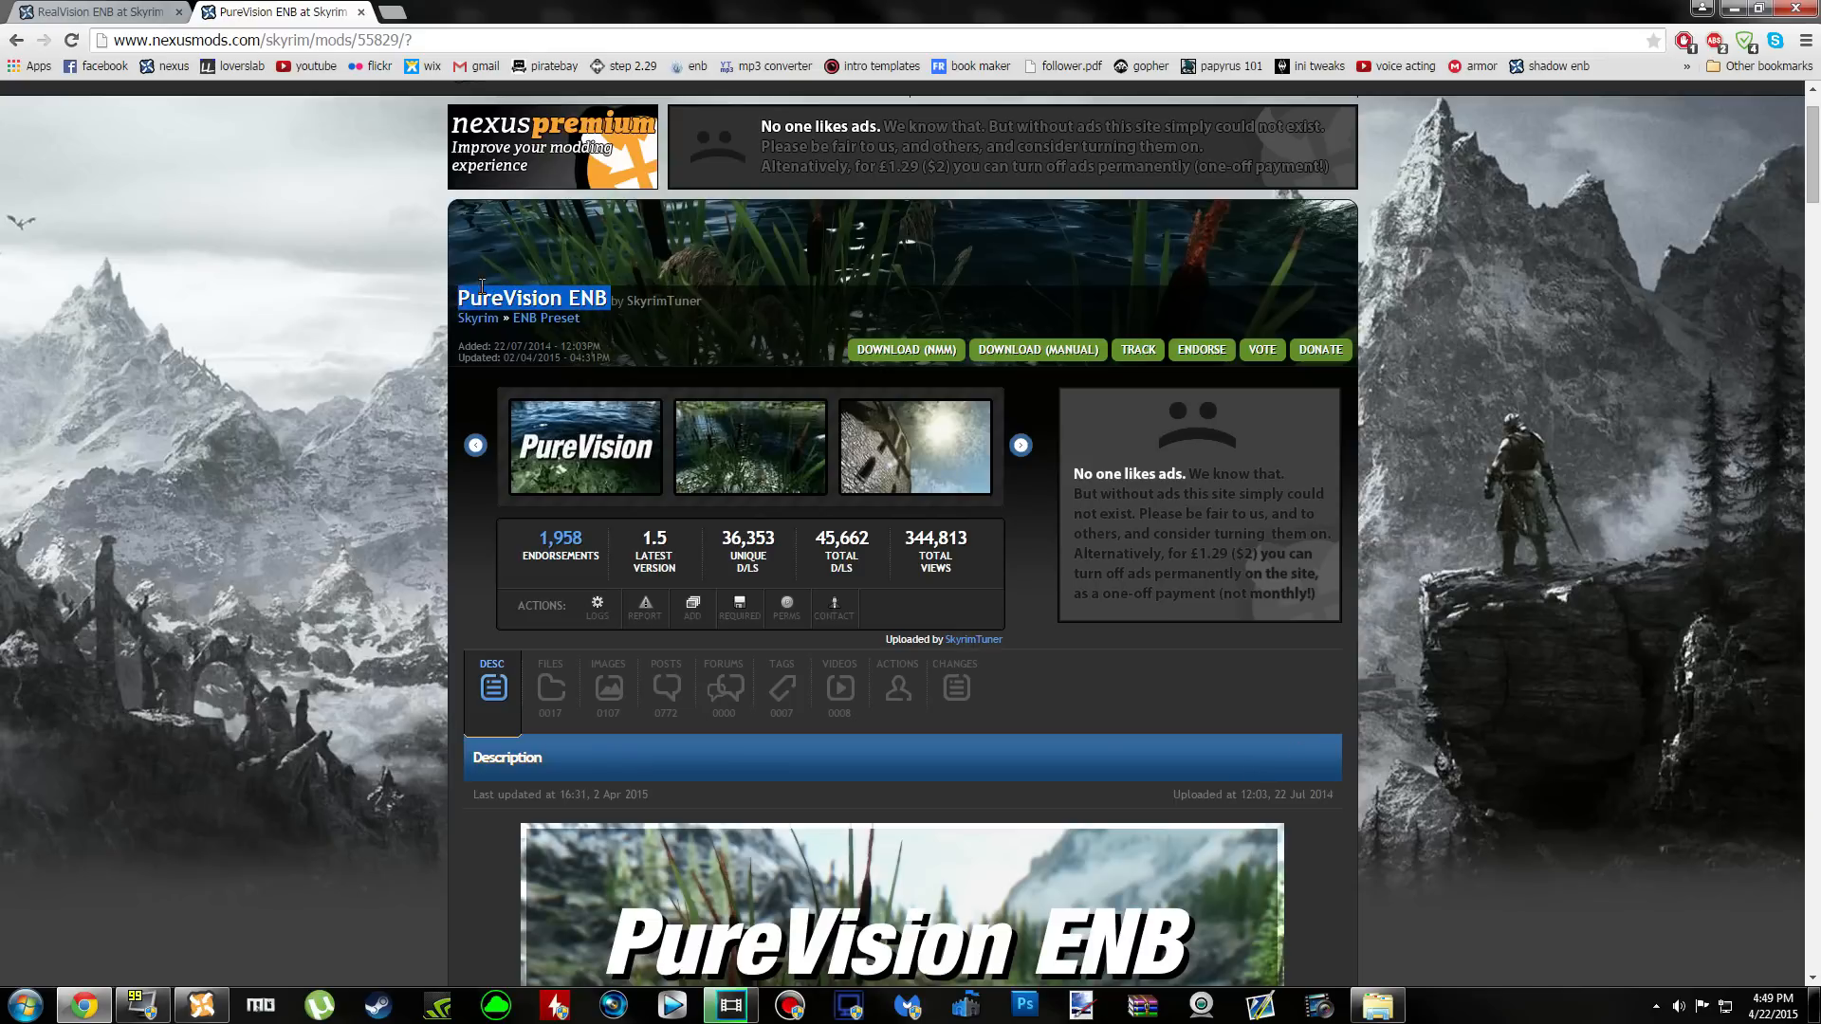
click(641, 301)
click(32, 11)
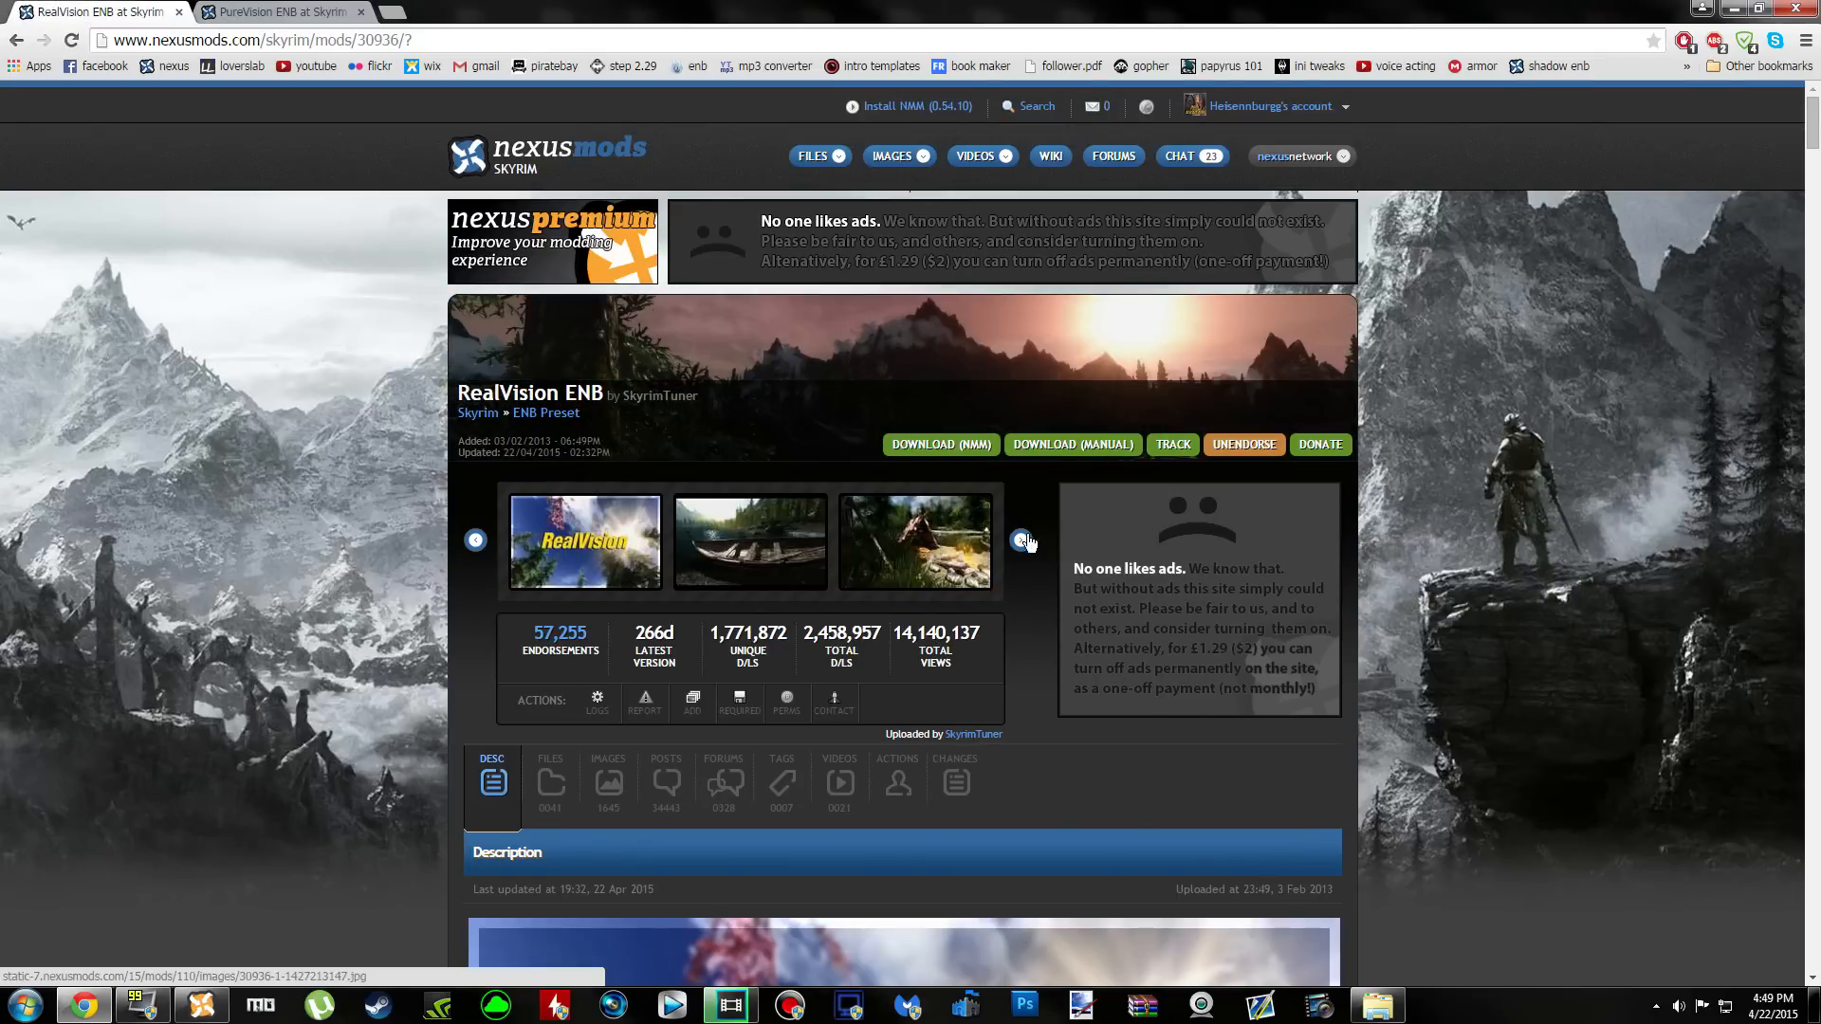
scroll(1311, 683, down, 20)
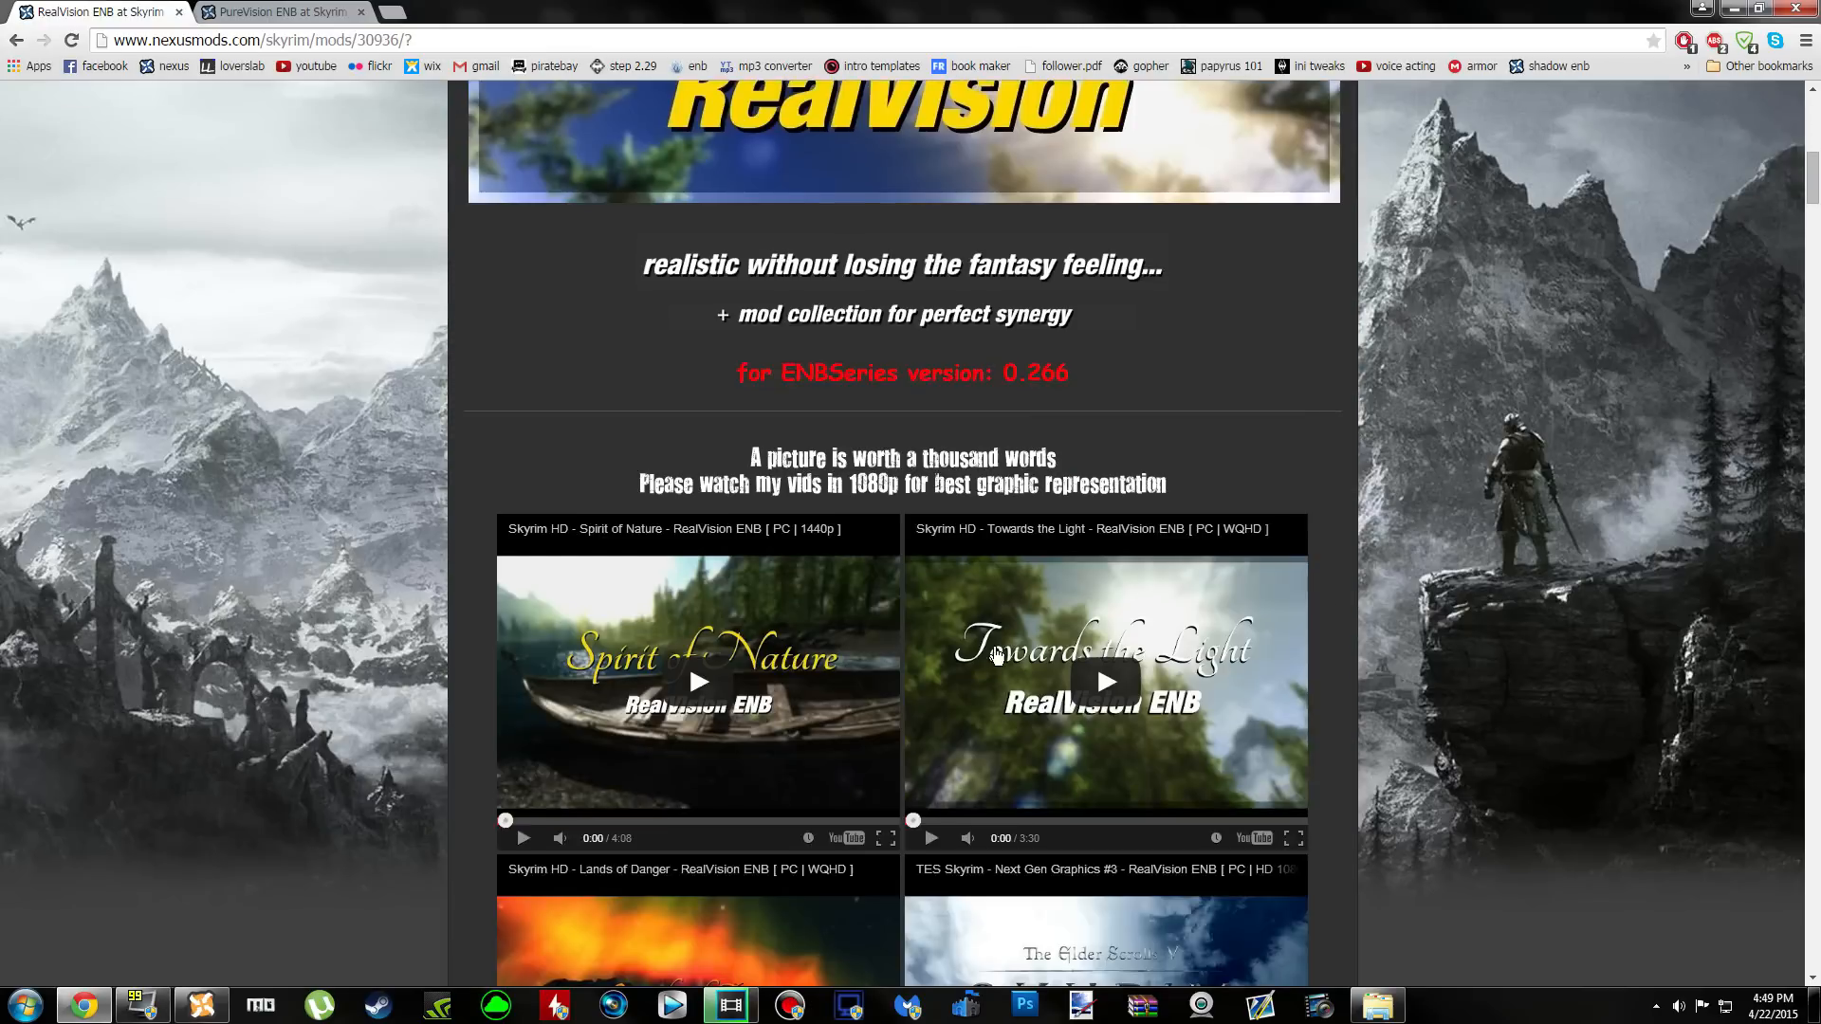
scroll(714, 600, down, 12)
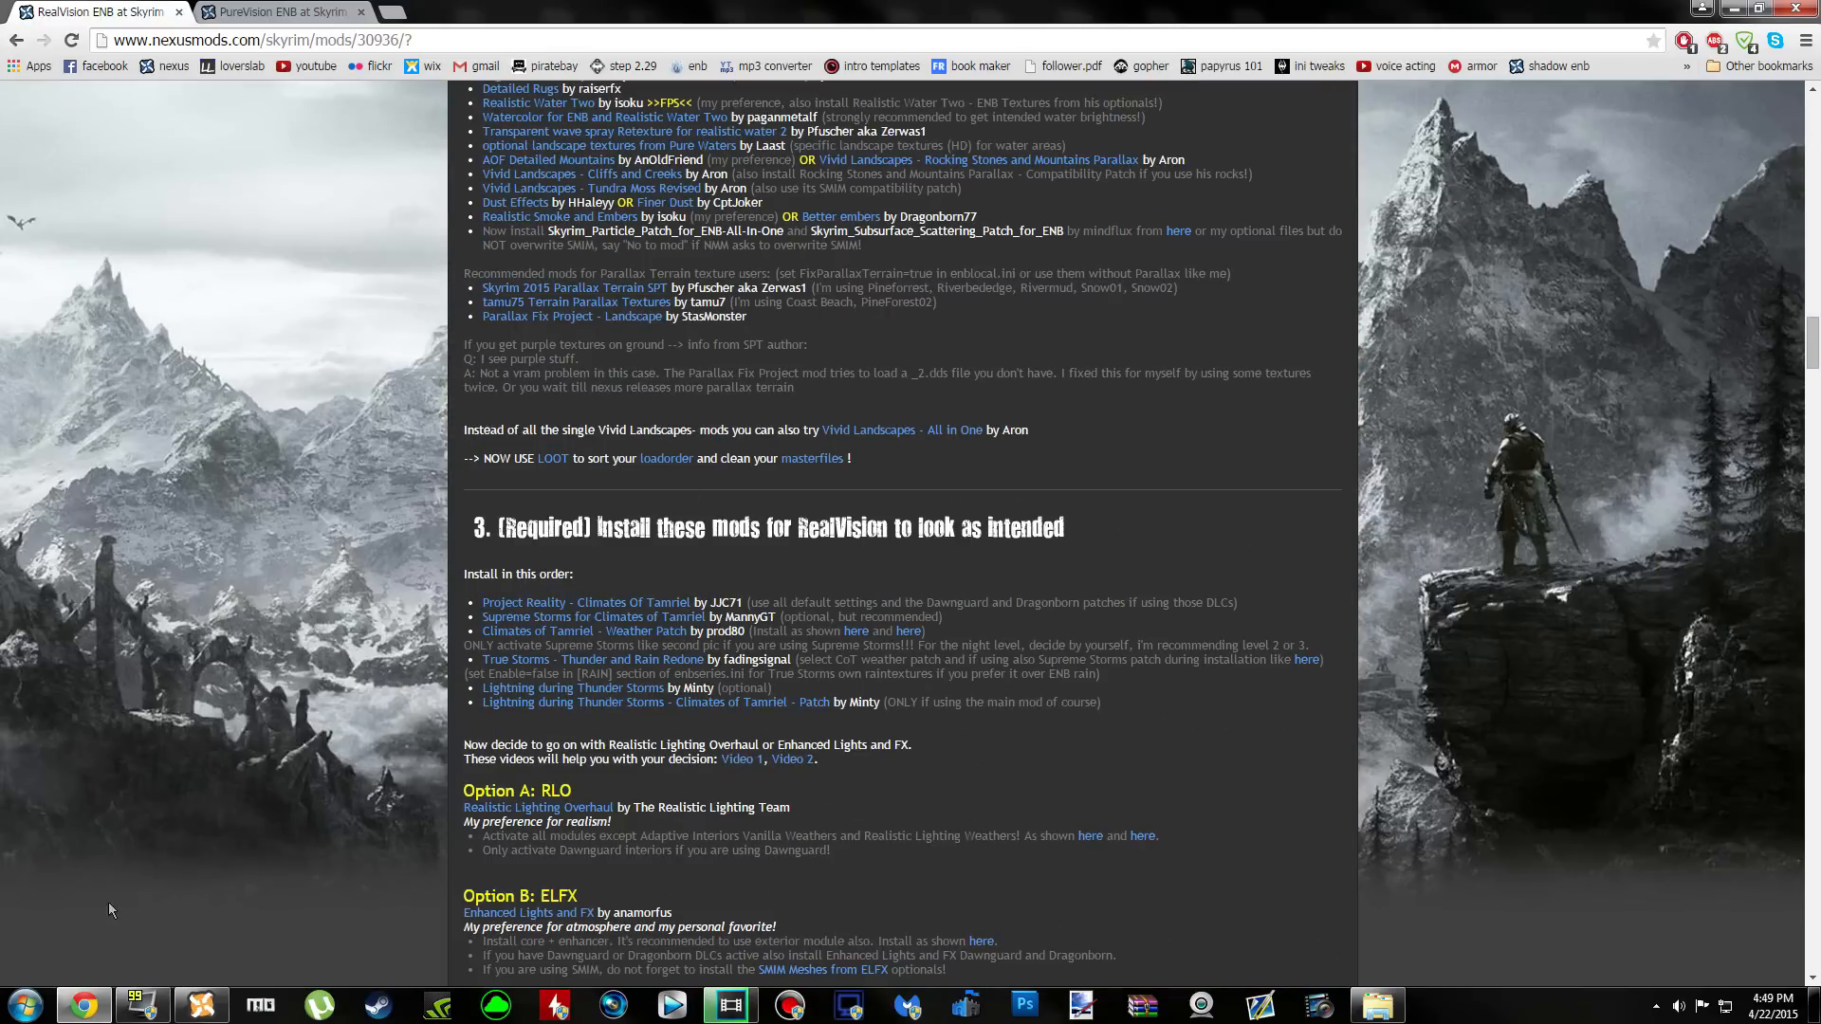
drag(456, 594, 804, 602)
click(804, 602)
drag(467, 616, 1009, 692)
click(1011, 700)
Read the two lighting choices in section 3, Option A: RLO and Option B: ELFX, including their install notes
scroll(792, 769, down, 2)
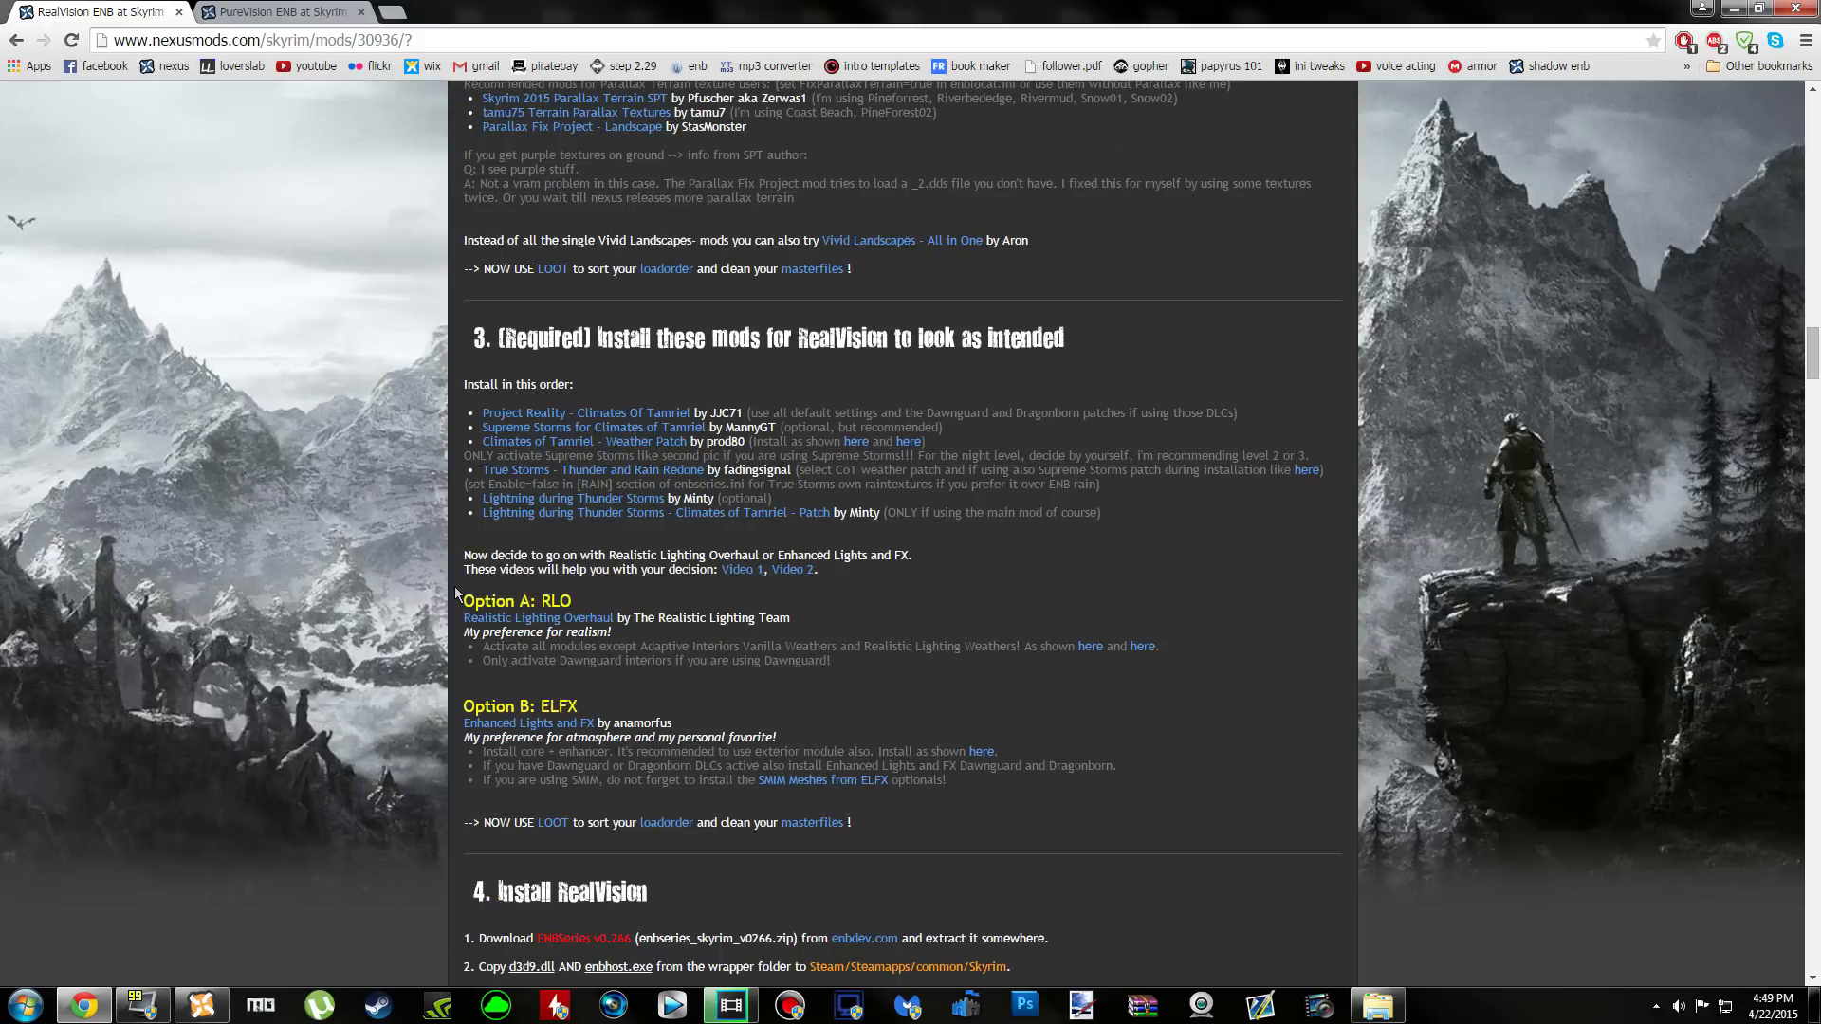
drag(521, 600, 775, 675)
click(775, 692)
drag(464, 707, 959, 781)
click(958, 782)
From section 4, Install RealVision, open the enbdev.com download link in a new browser tab and switch to it
scroll(988, 594, down, 4)
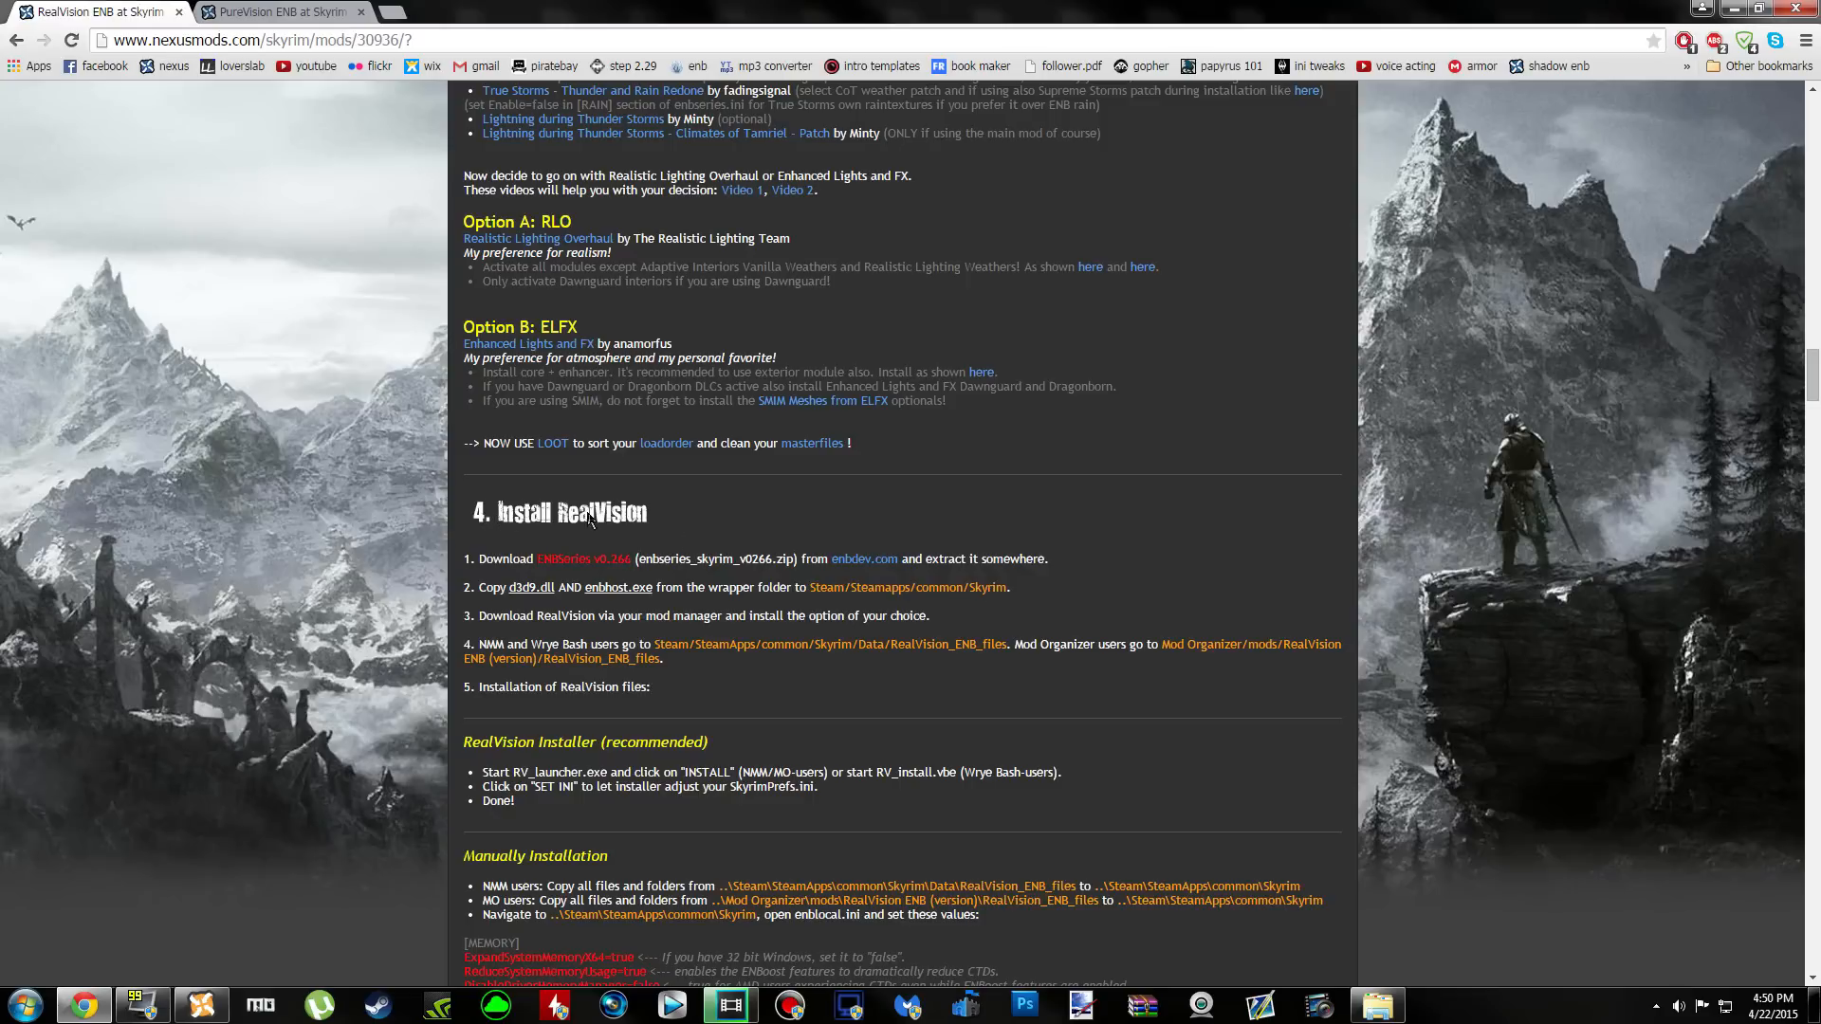
drag(481, 559, 625, 560)
click(630, 560)
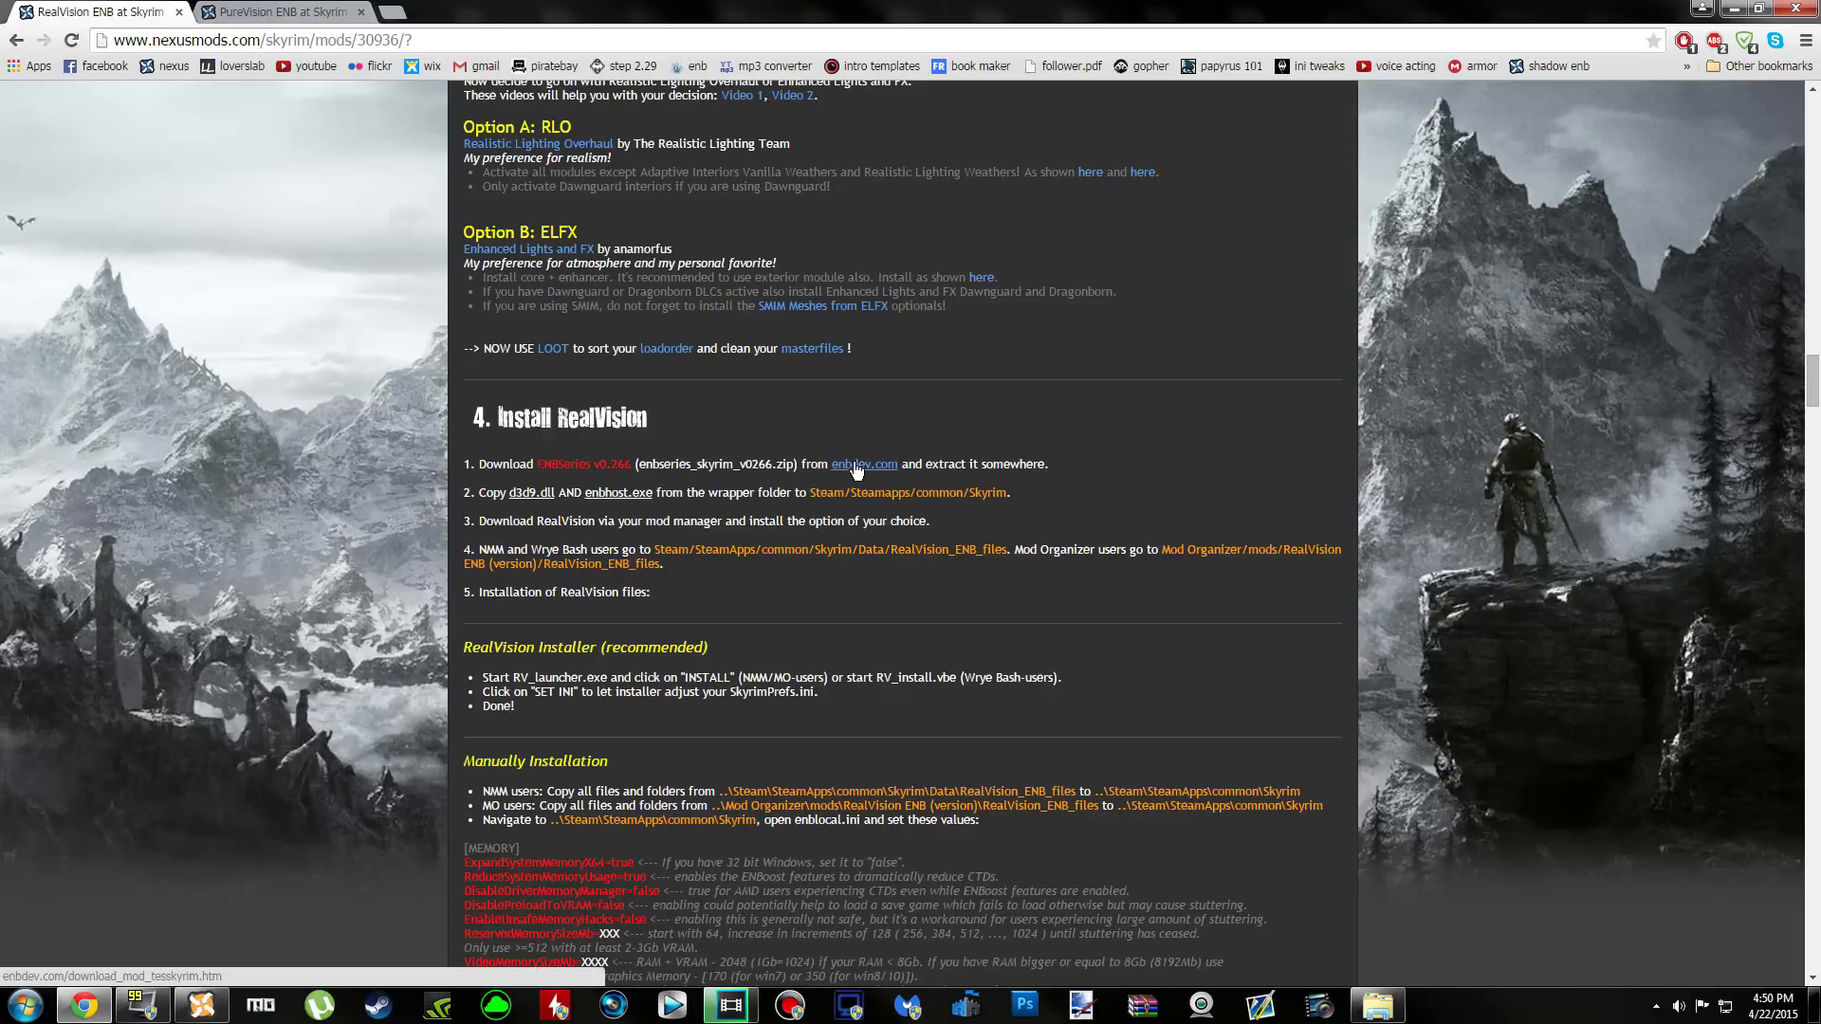
right_click(873, 472)
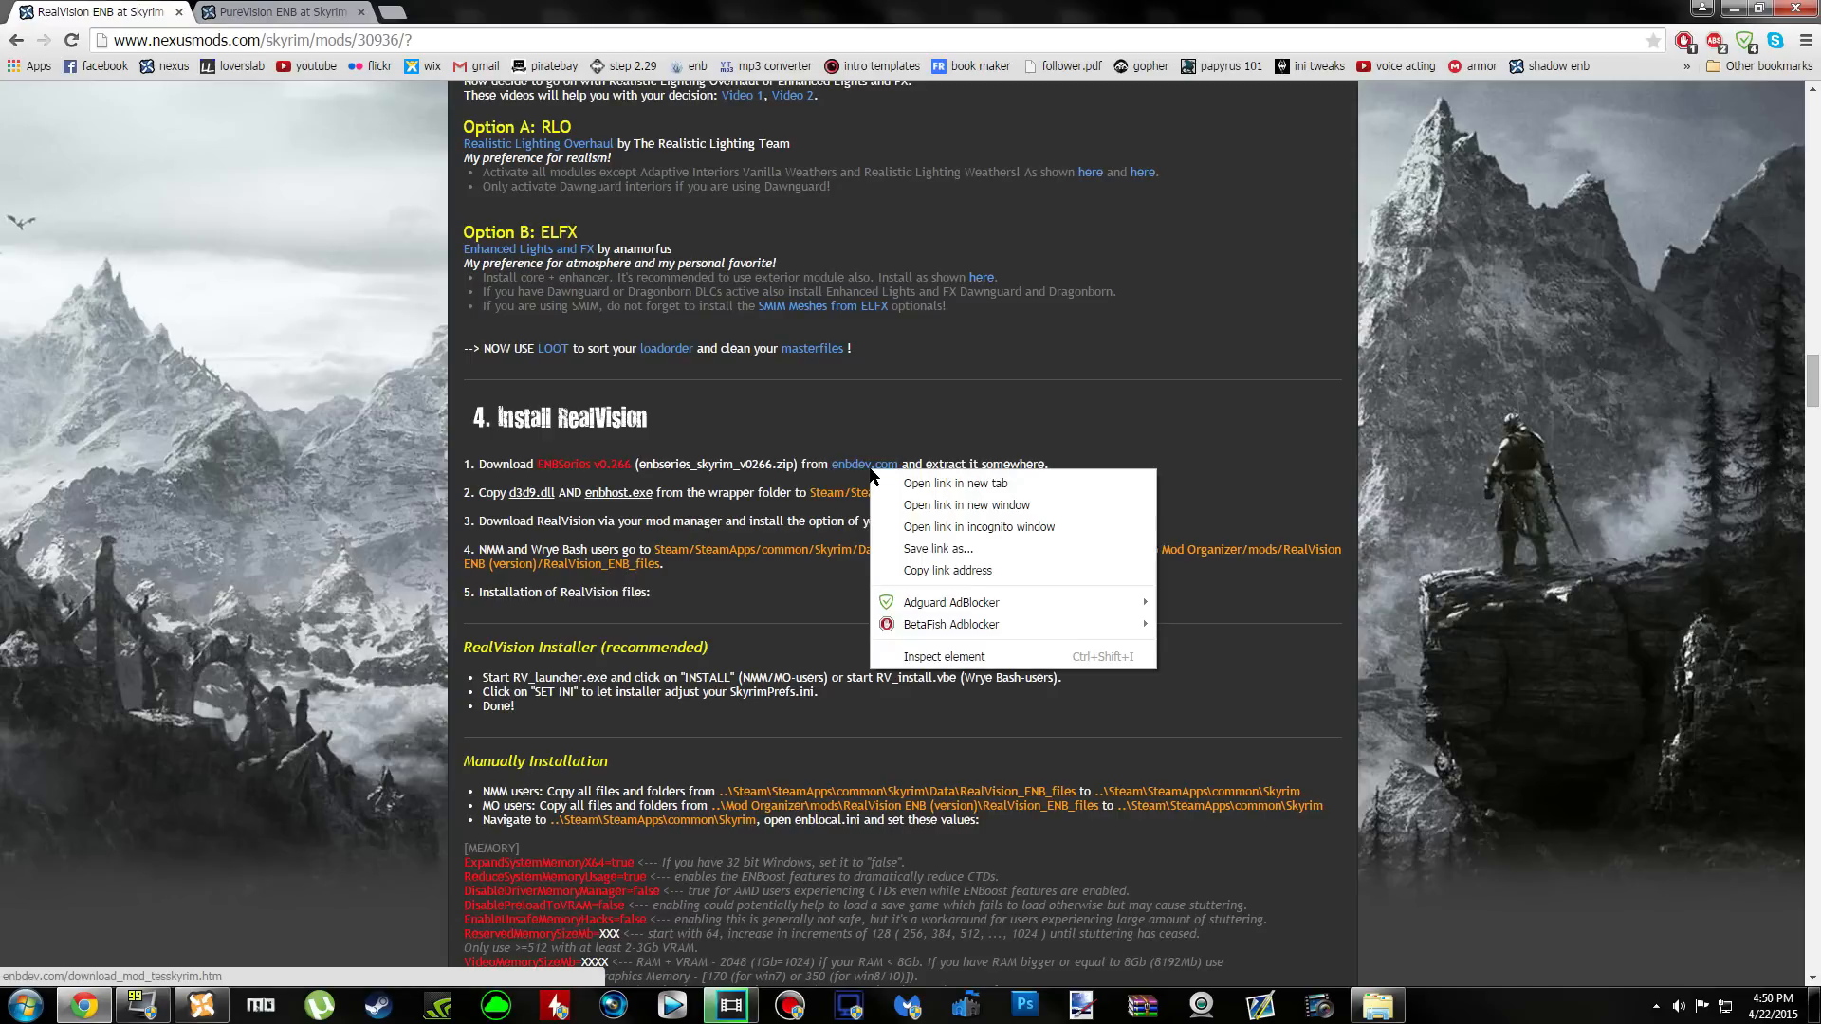
click(977, 480)
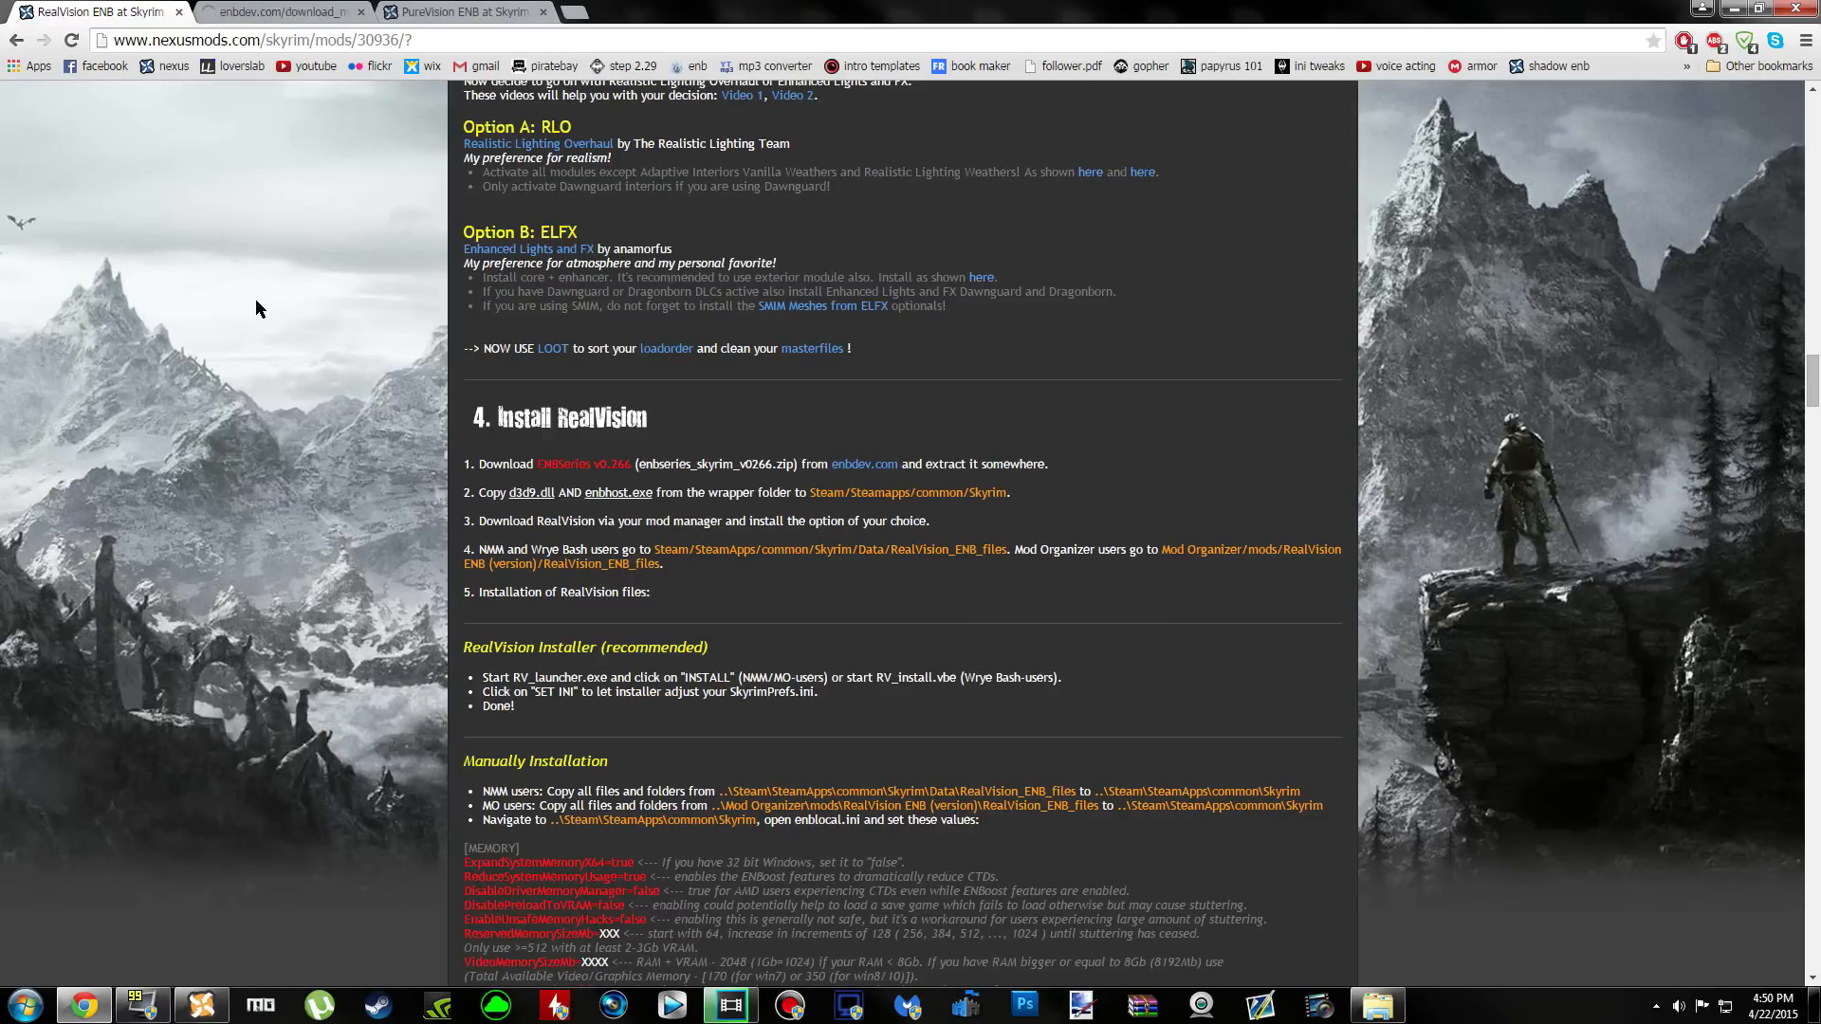
click(270, 11)
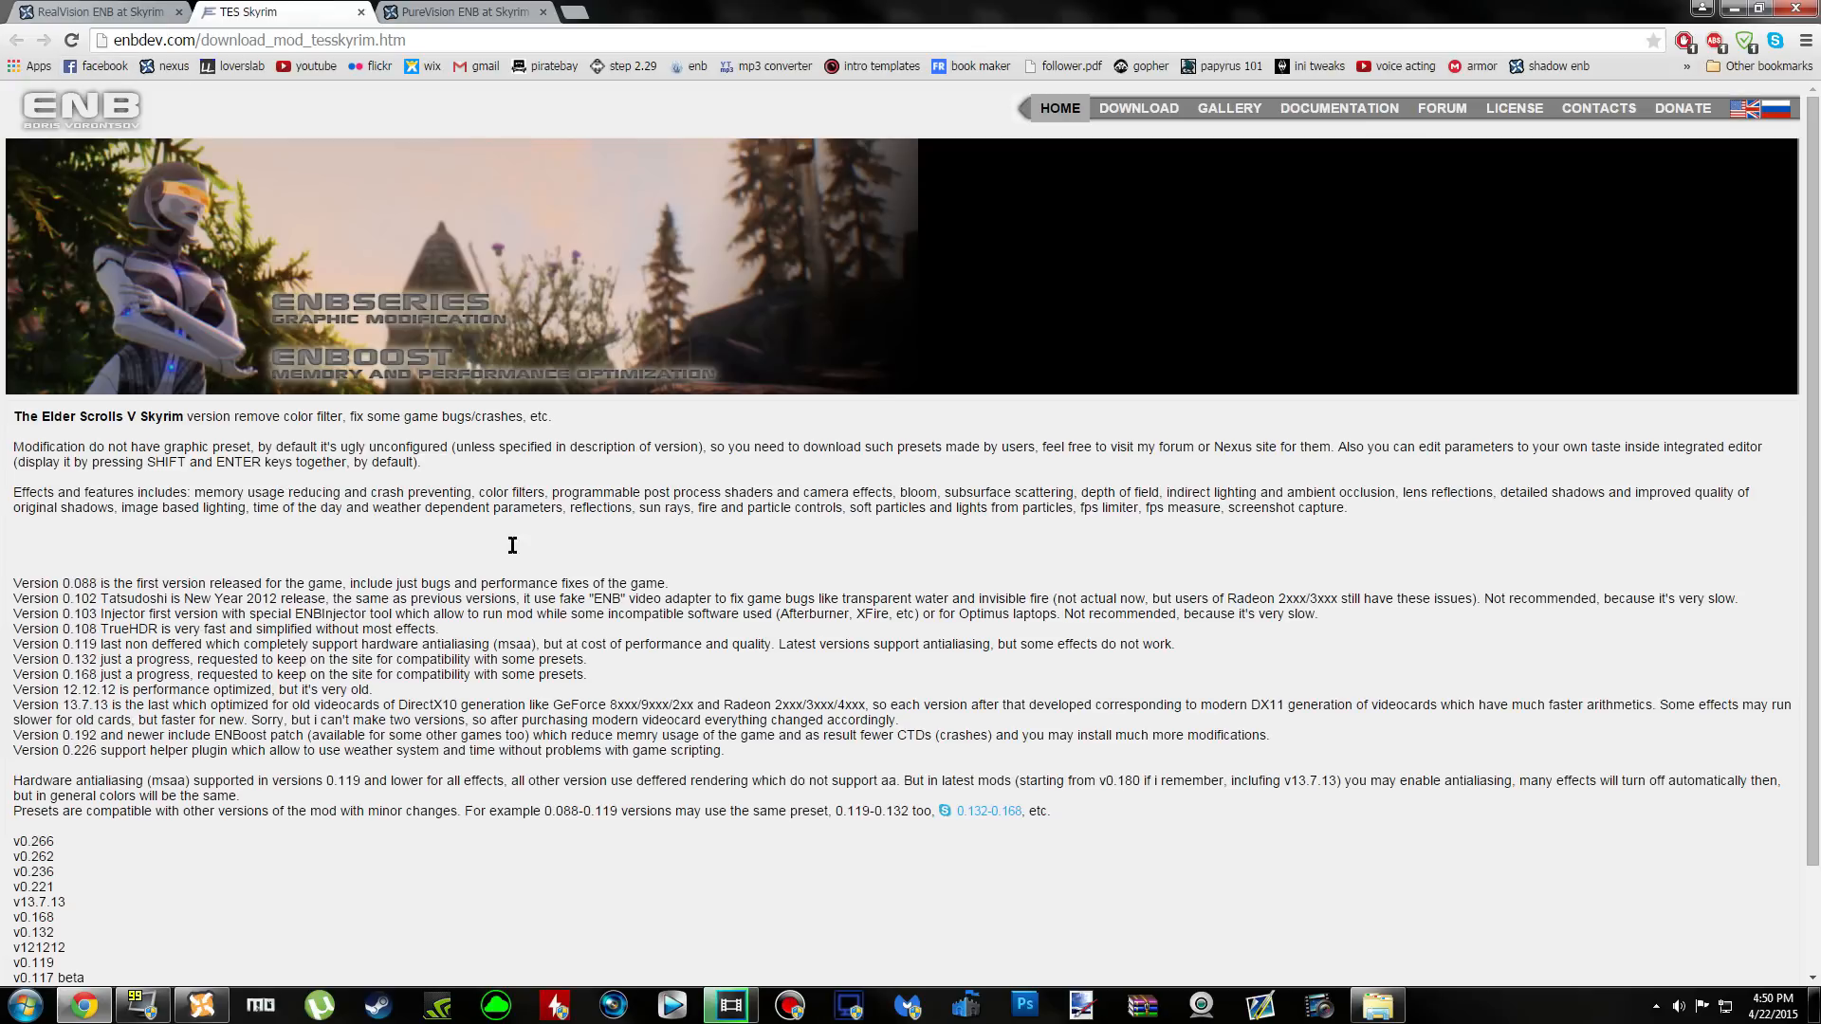
Open the v0.266 page from the ENBSeries version list and download its archive
scroll(472, 573, down, 2)
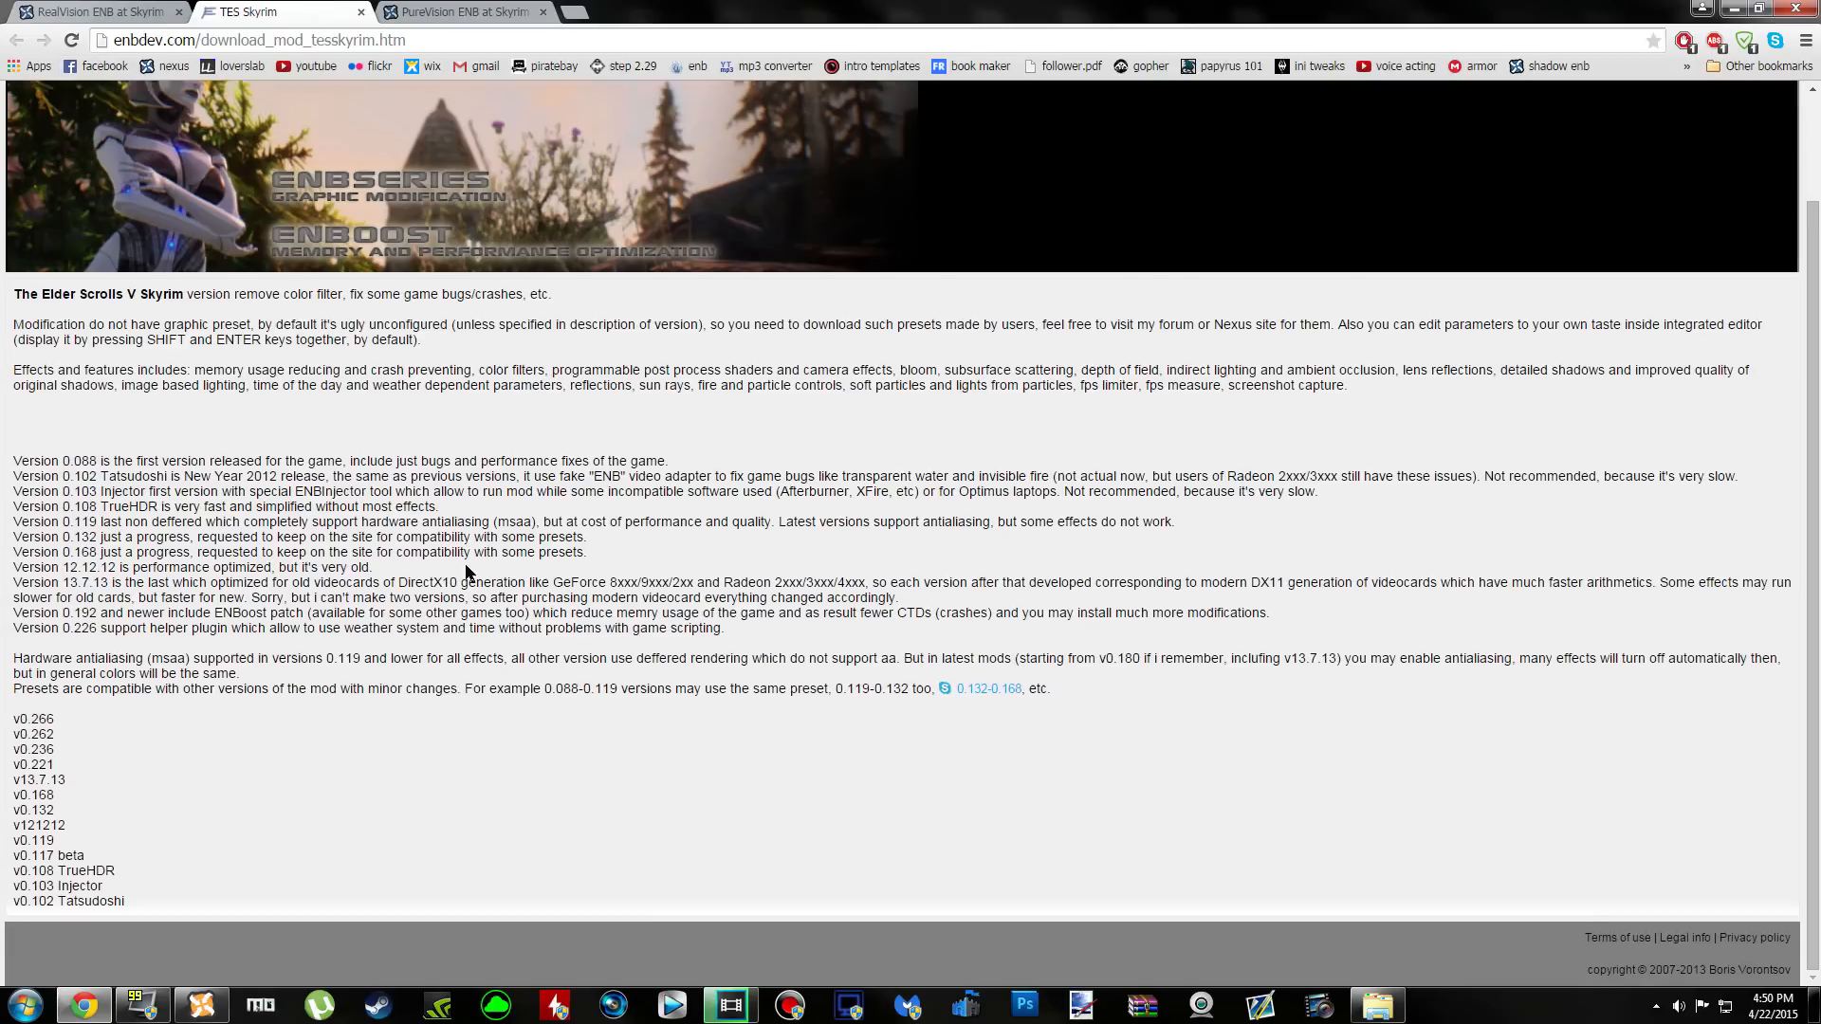
click(42, 726)
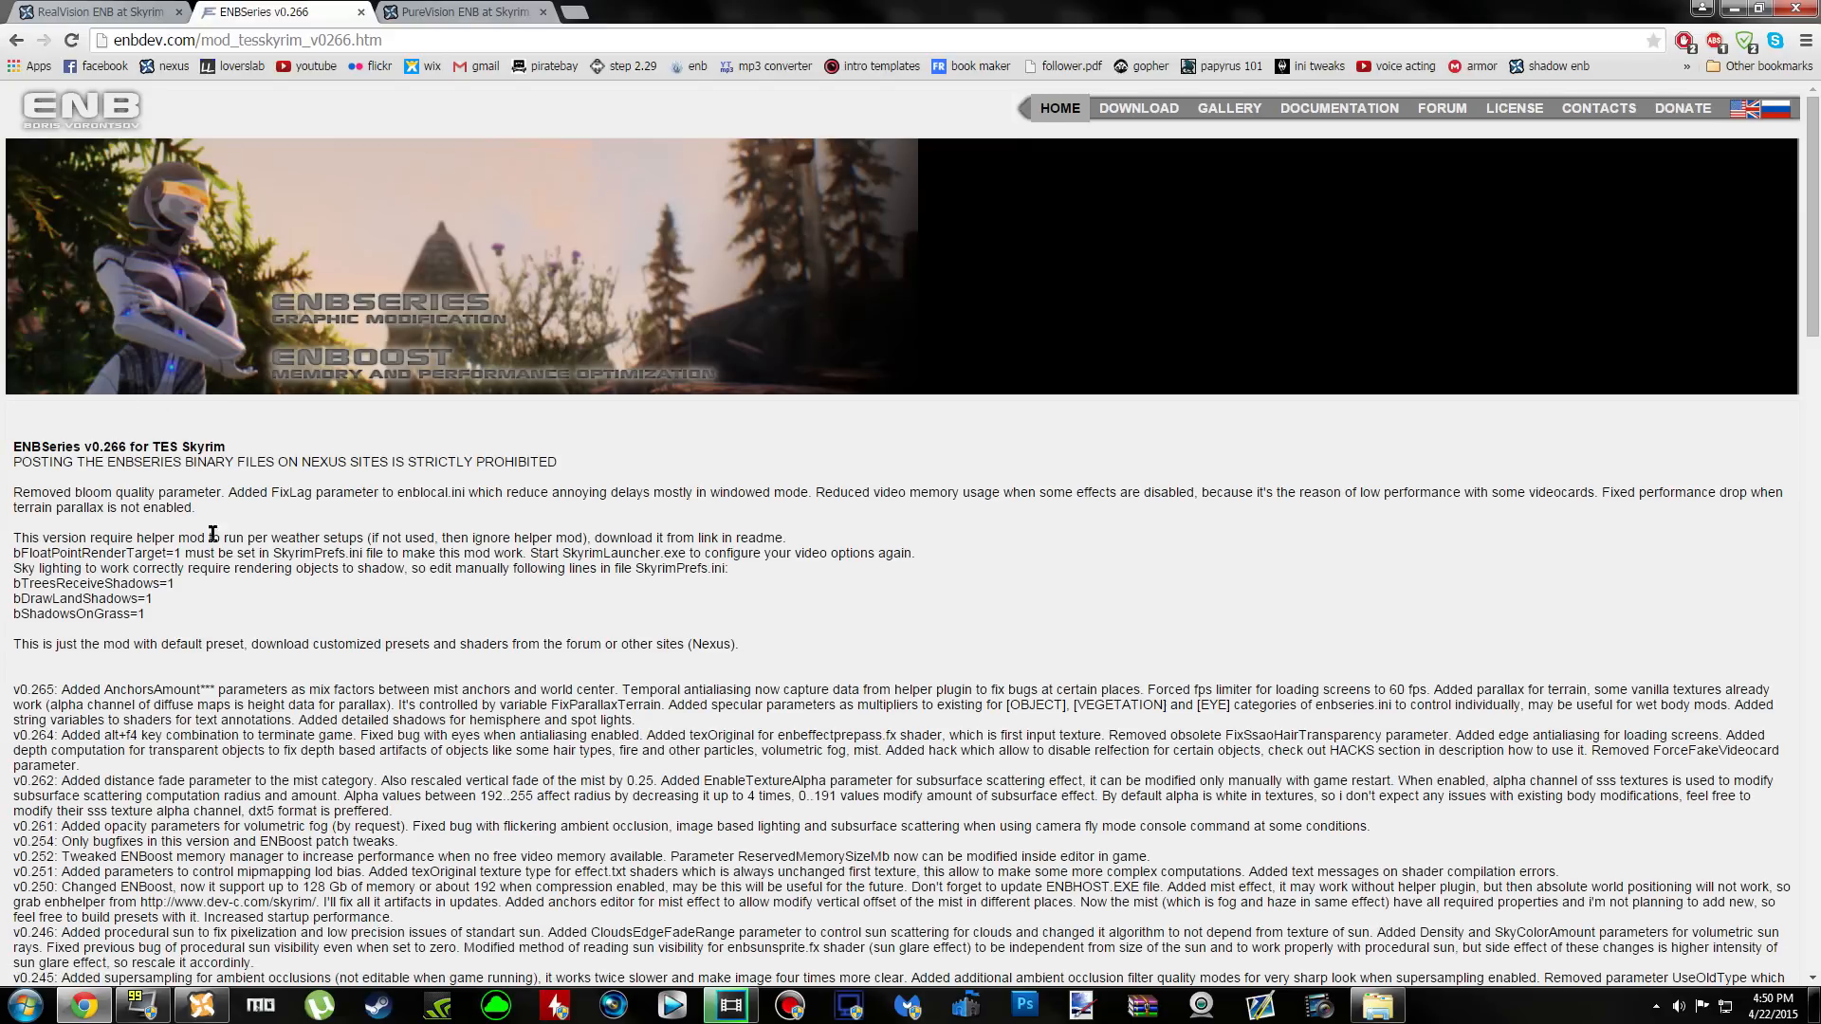
scroll(227, 565, down, 15)
scroll(237, 568, down, 6)
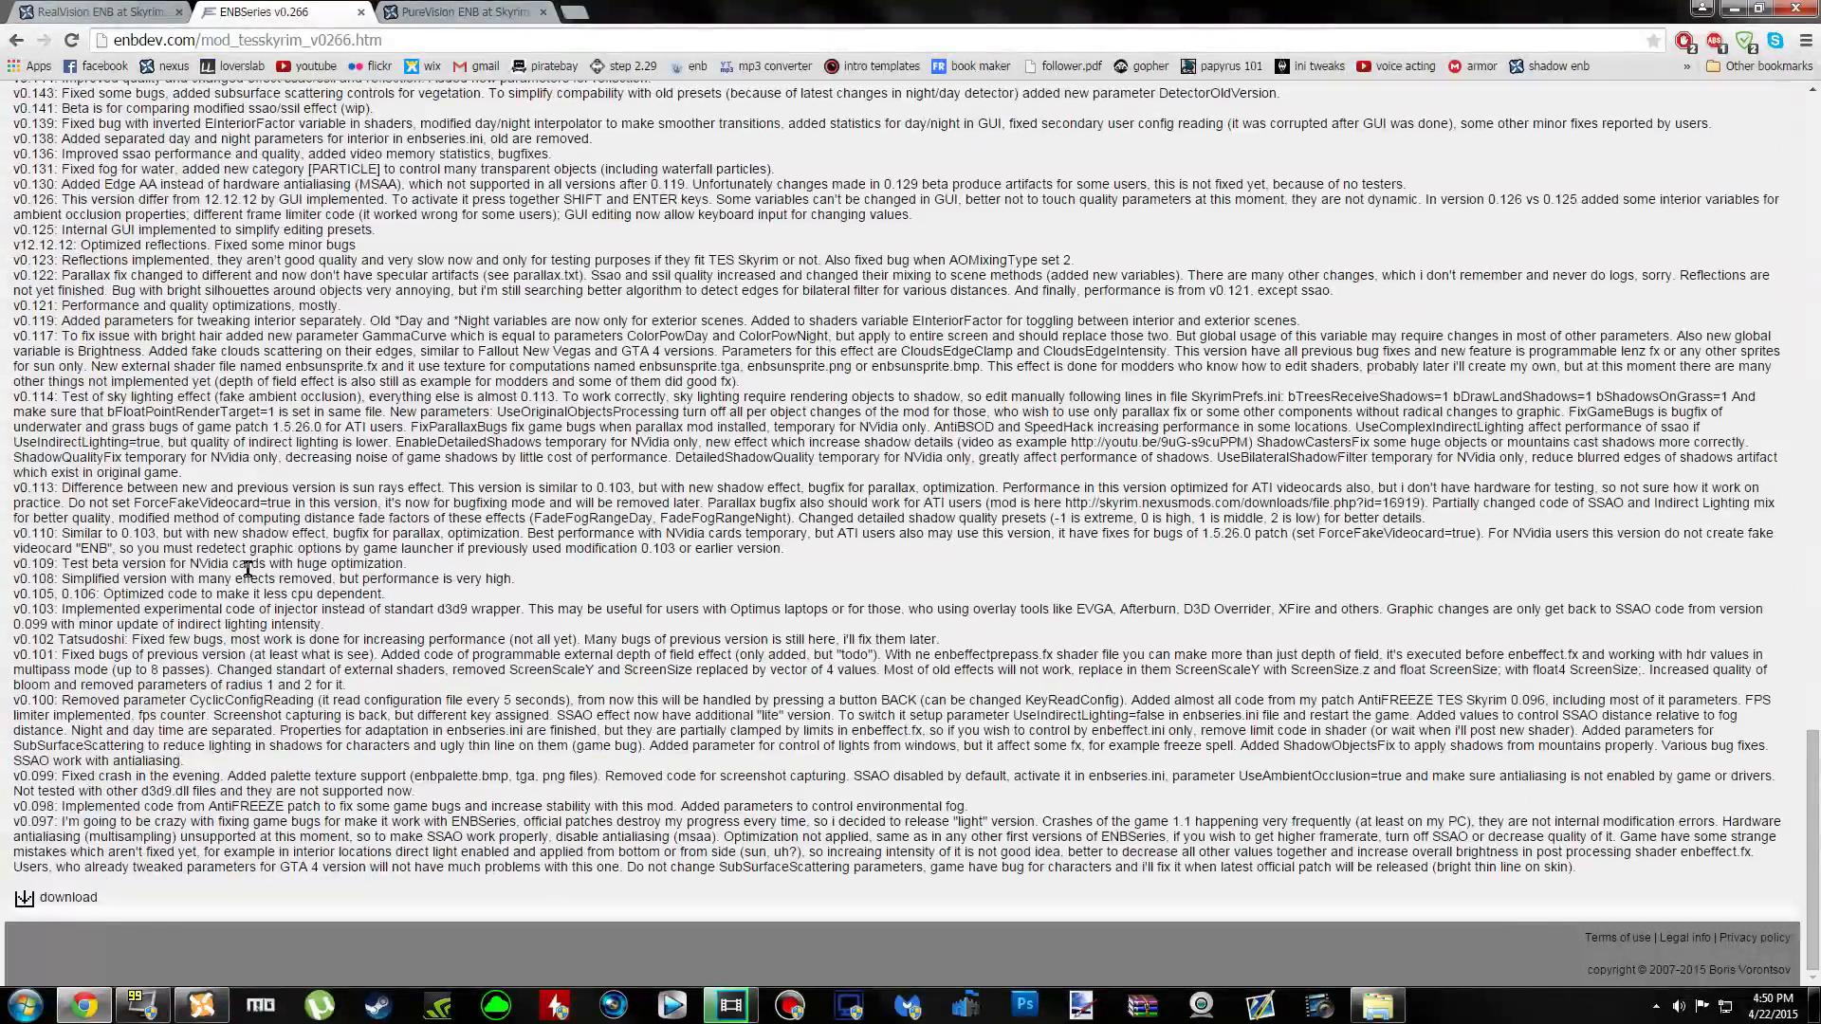
click(33, 900)
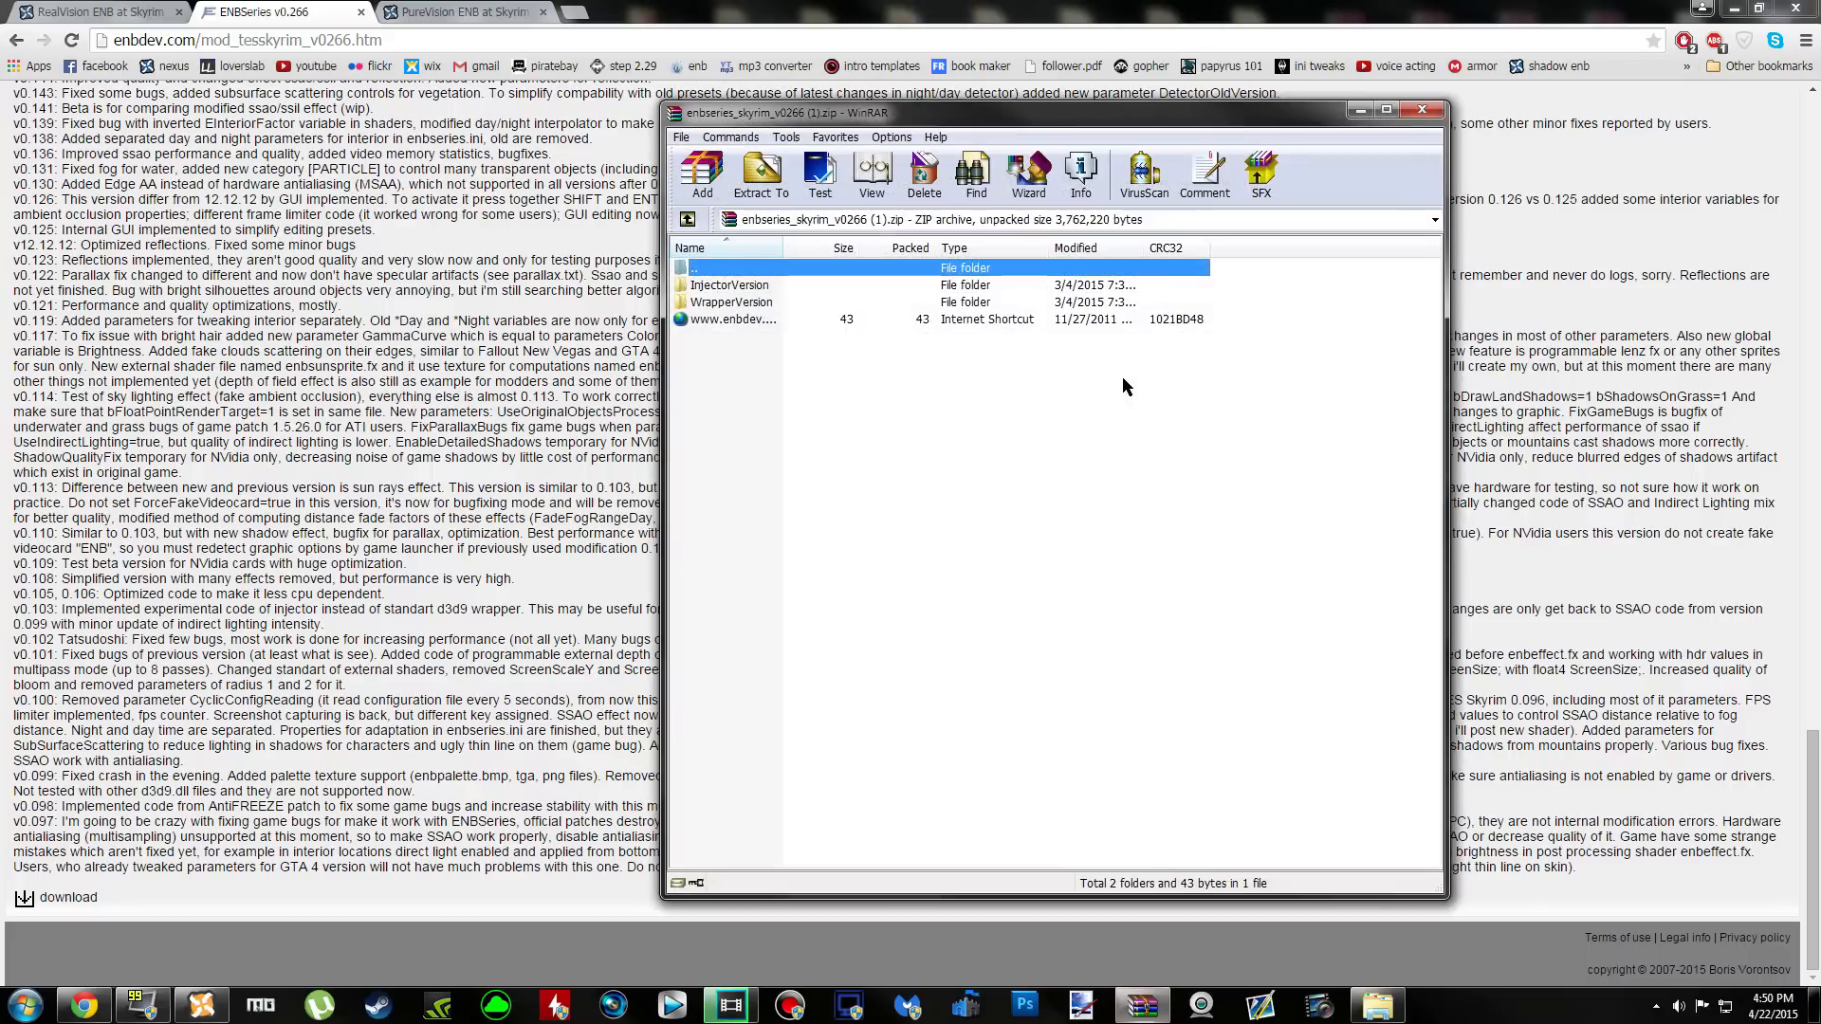
Minimize the browser and close the Skyrim folder window, keeping the ENBSeries archive window open on the desktop
drag(1130, 125, 1278, 96)
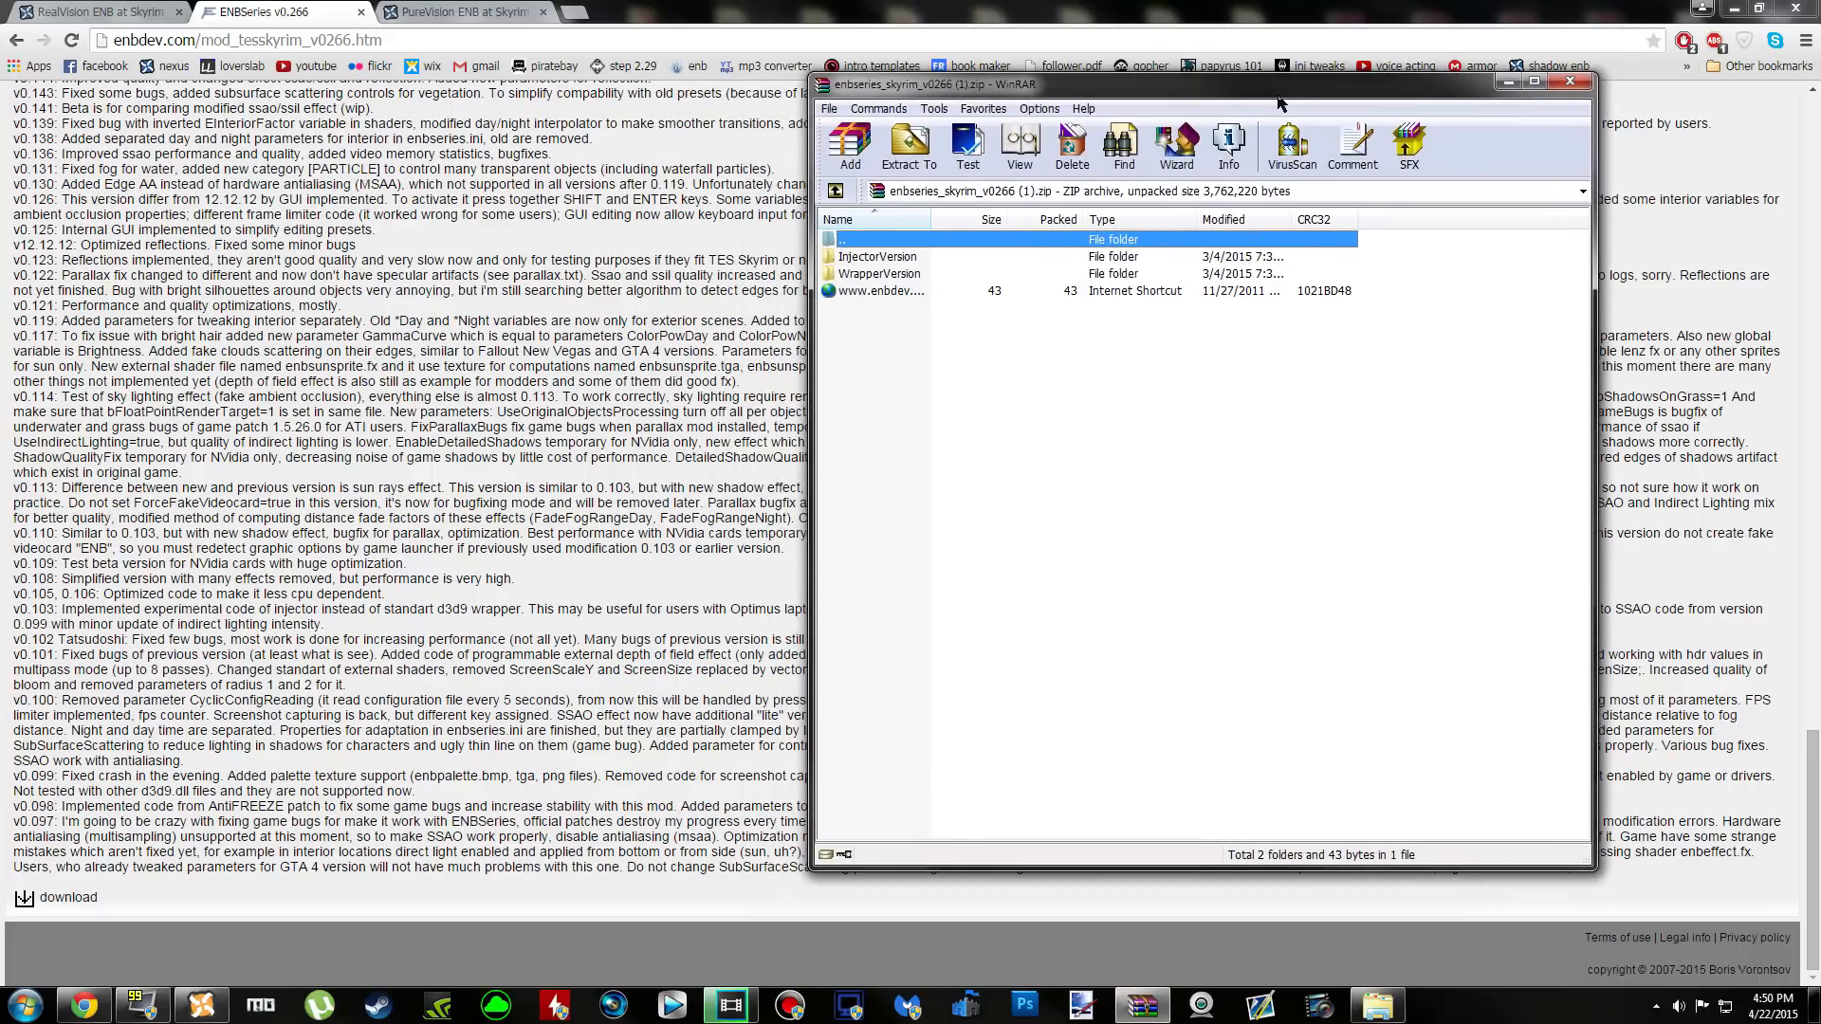
click(1735, 9)
click(1735, 9)
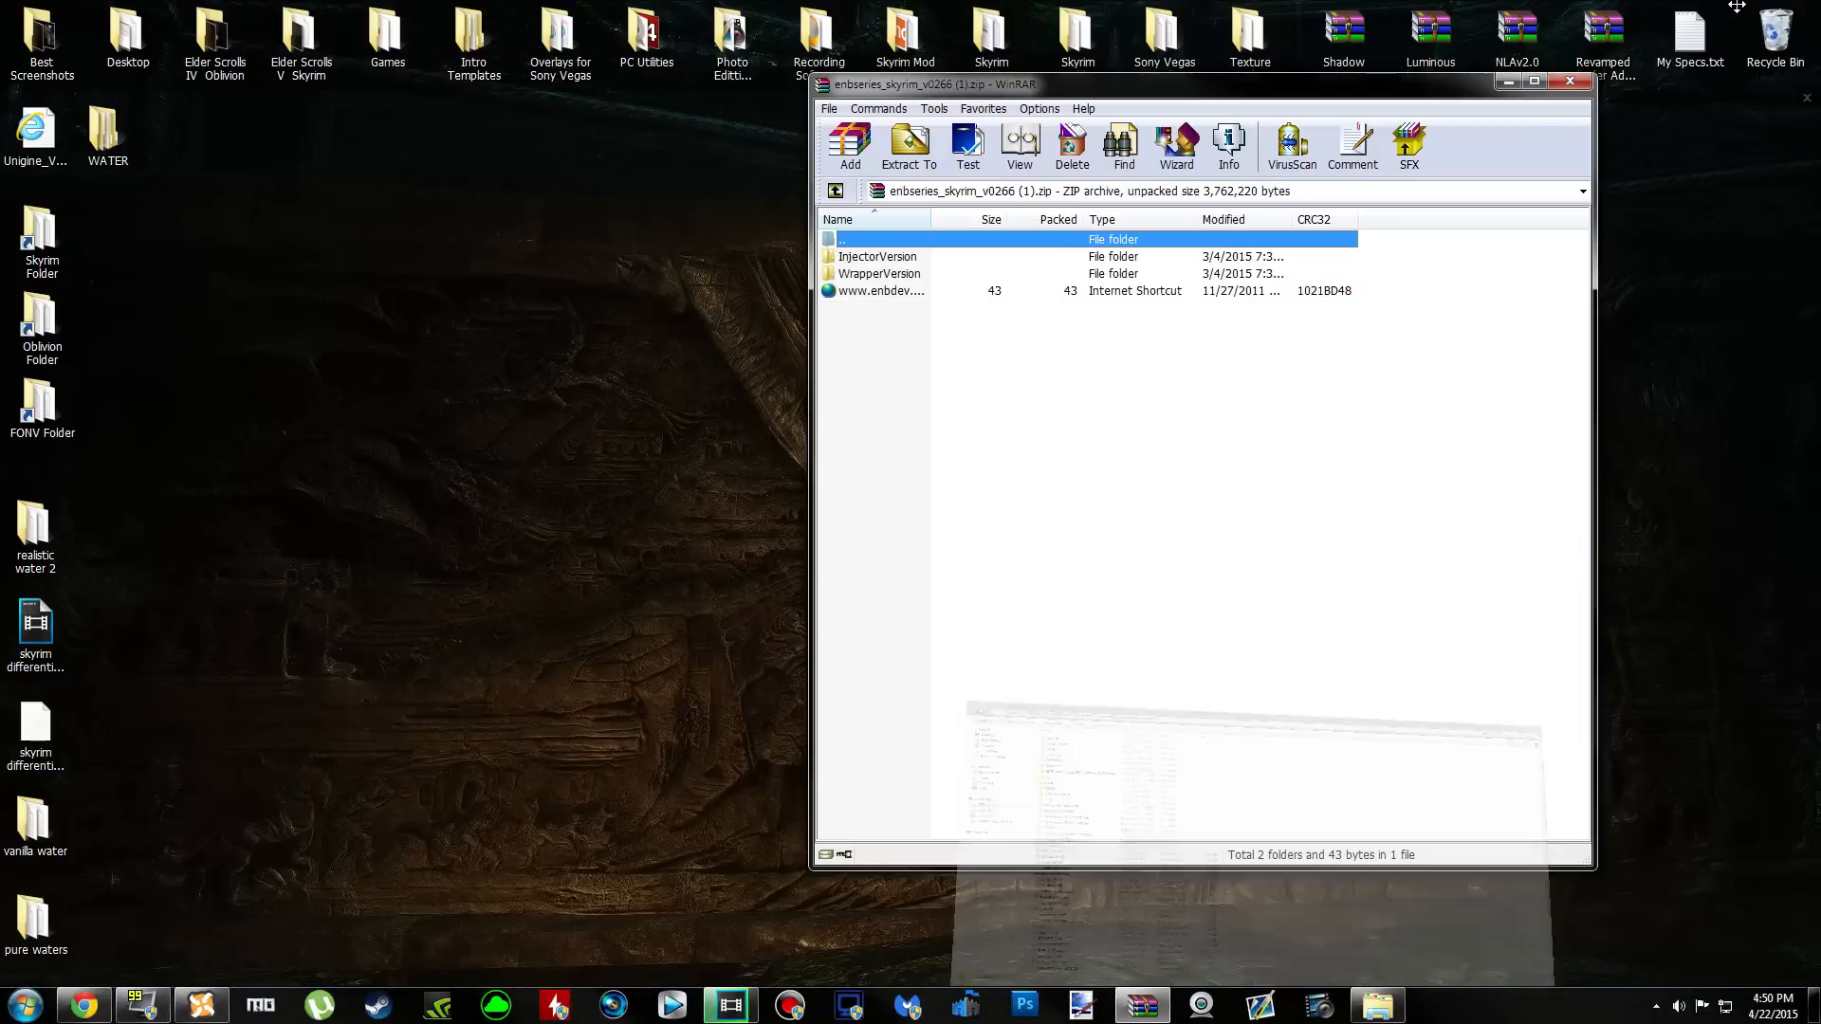
click(1377, 1006)
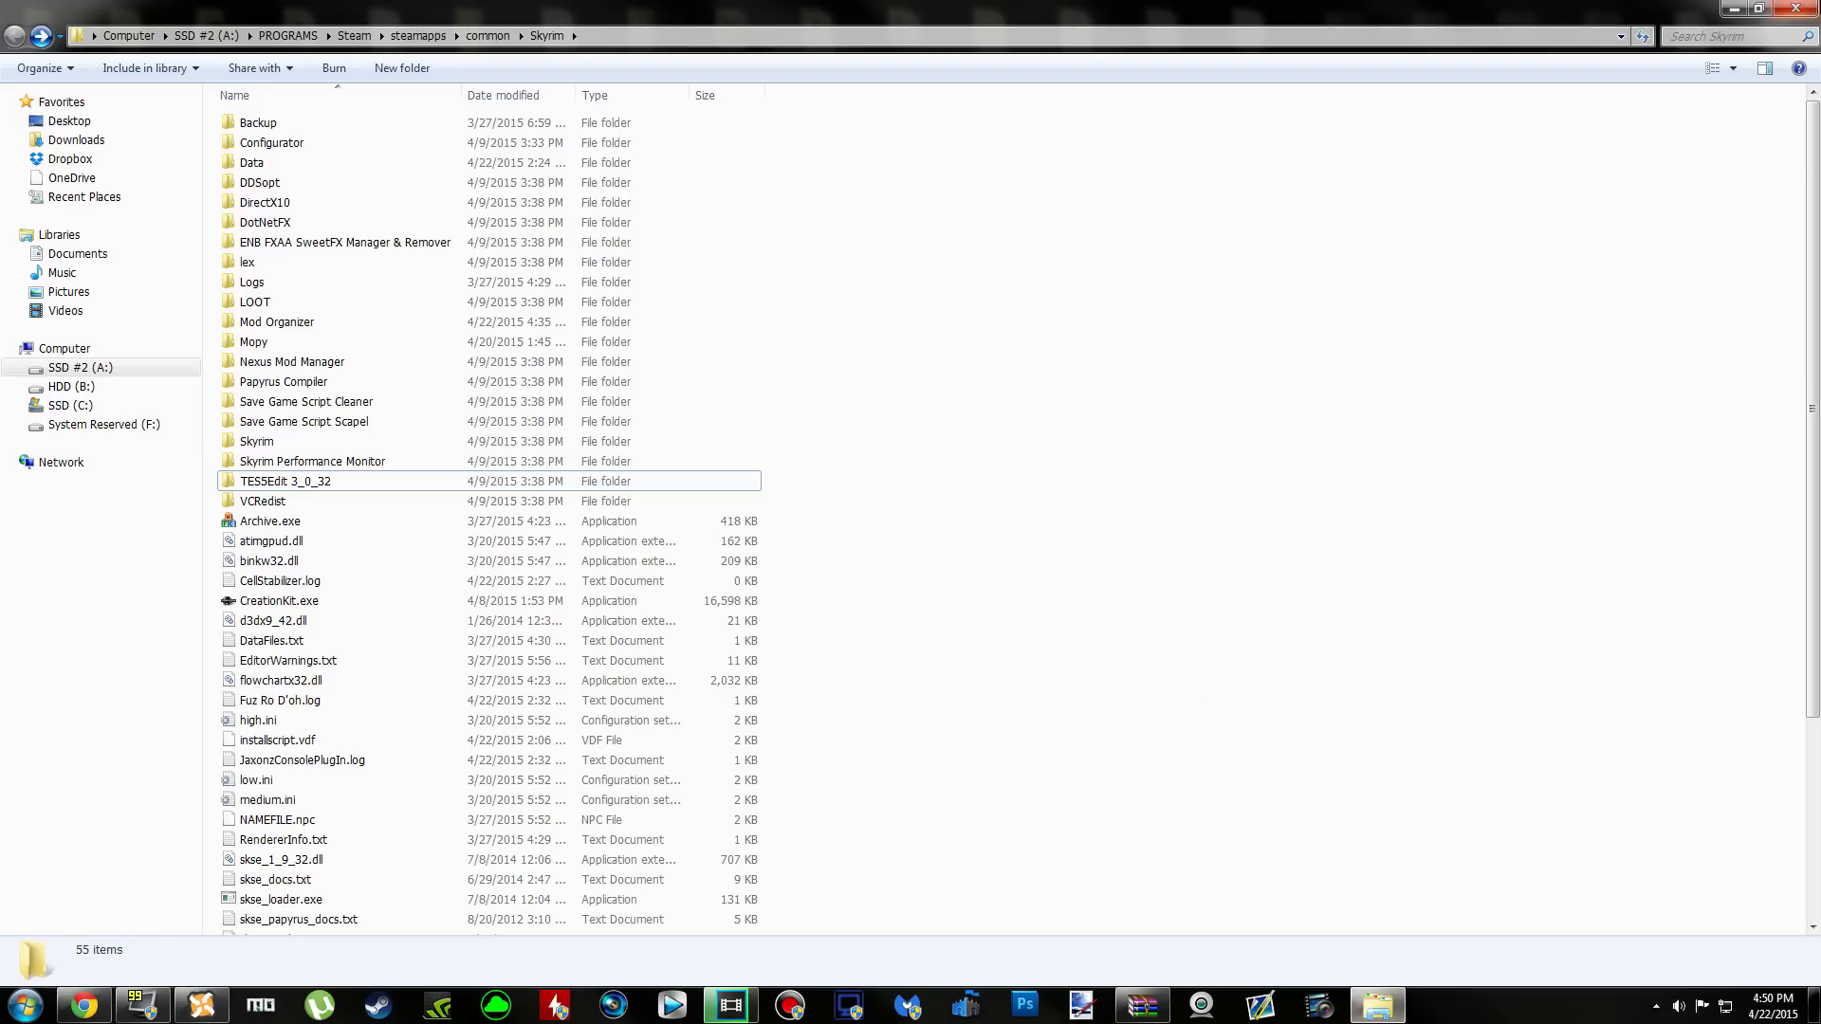
click(1796, 8)
drag(1268, 89, 1356, 119)
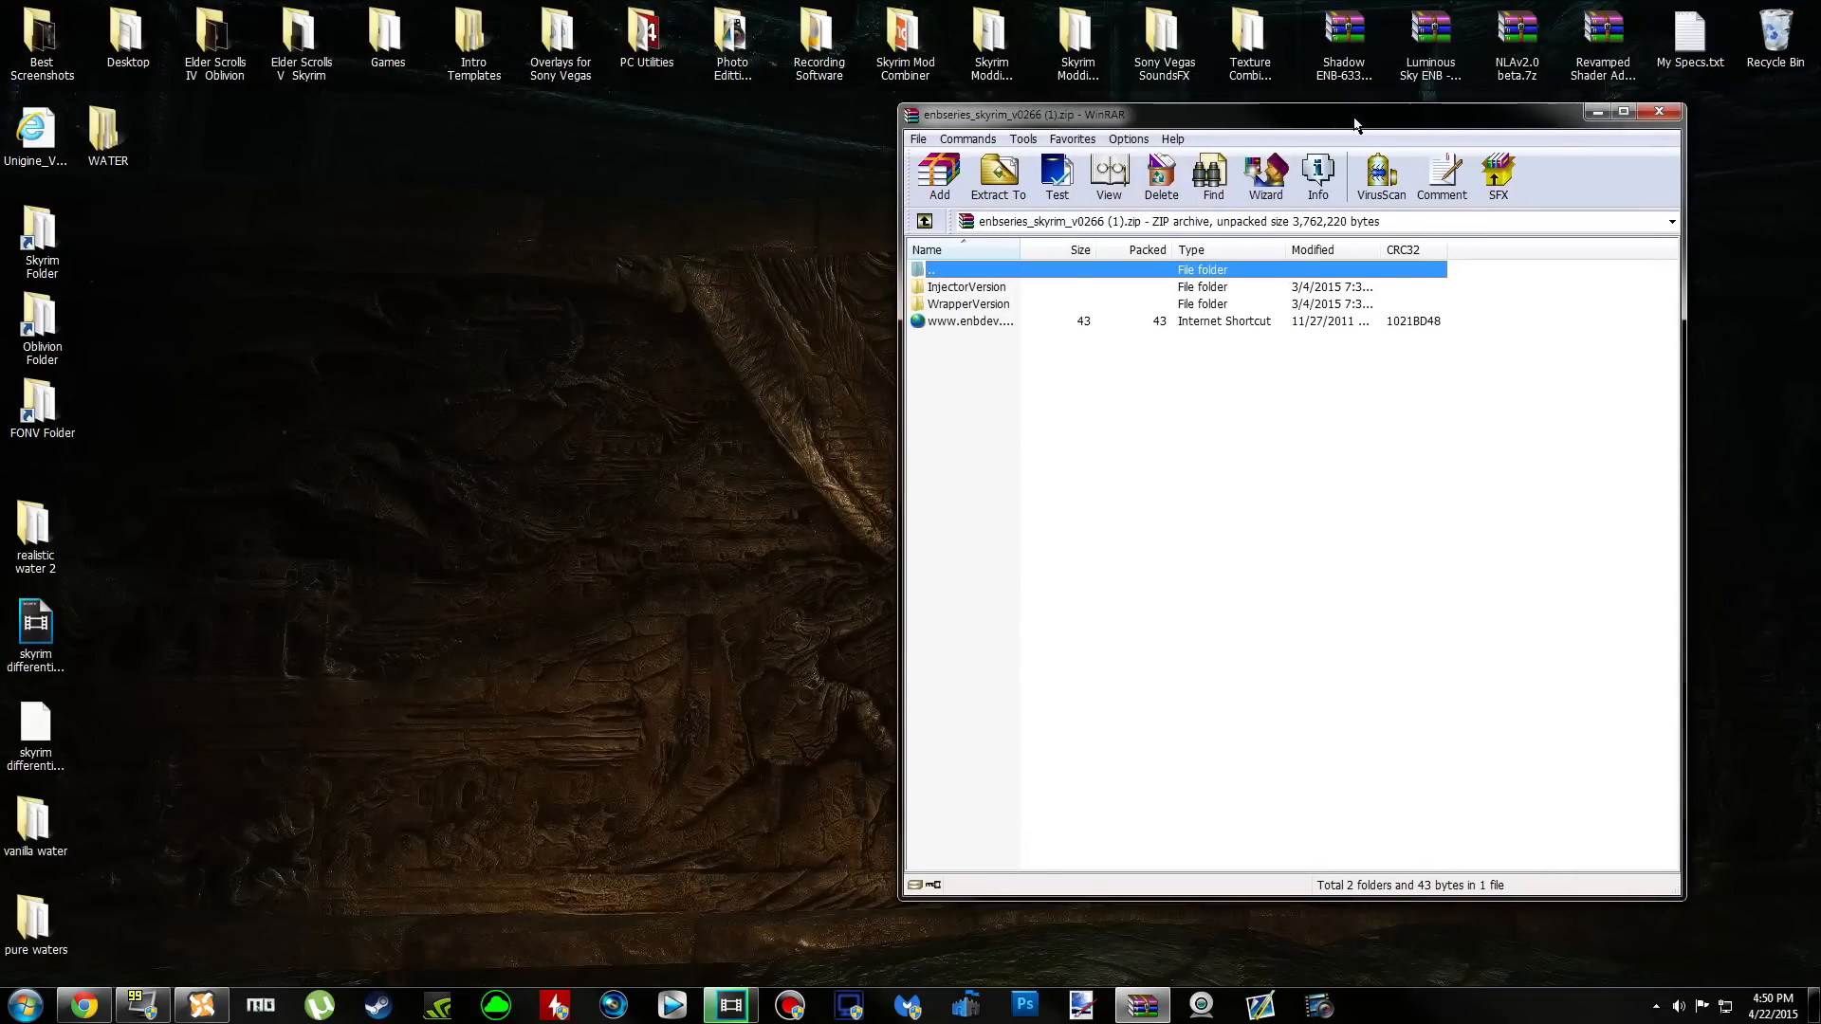
Go up to the Downloads folder in WinRAR, put the ENBSeries zip on the desktop beside the Skyrim Folder shortcut, and close WinRAR
key(Return)
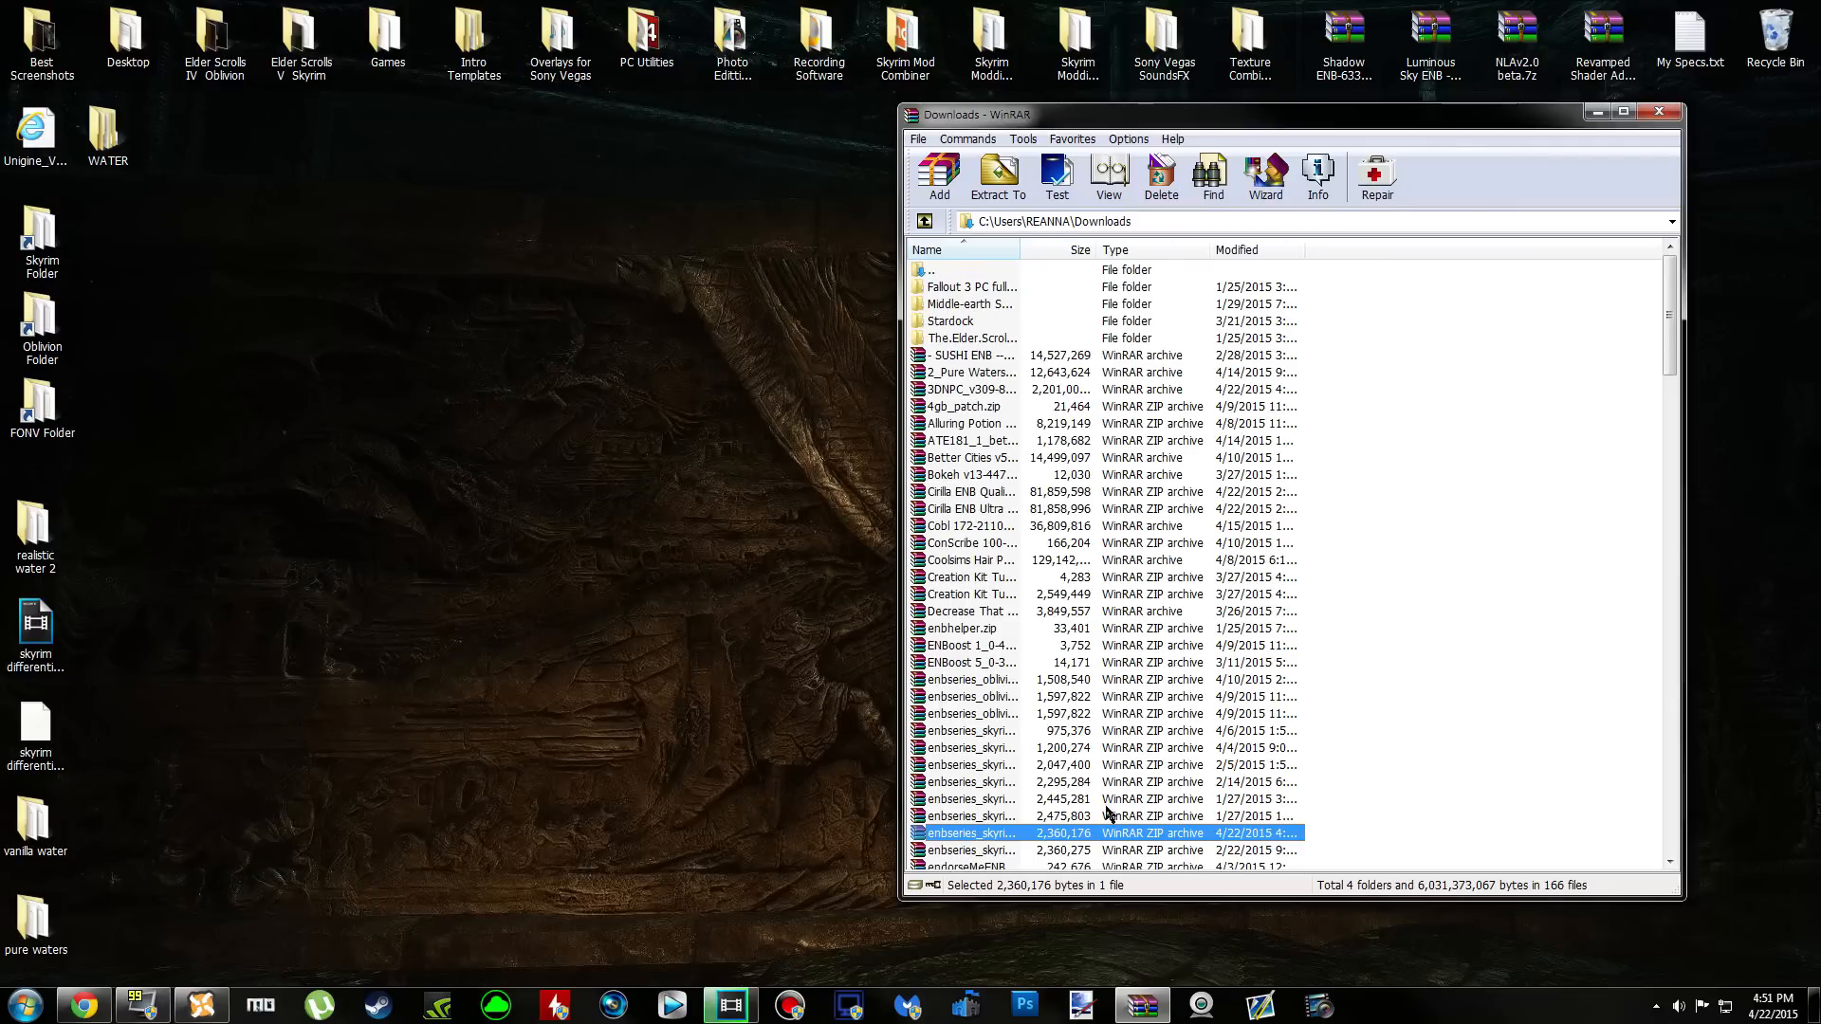
drag(710, 697, 439, 606)
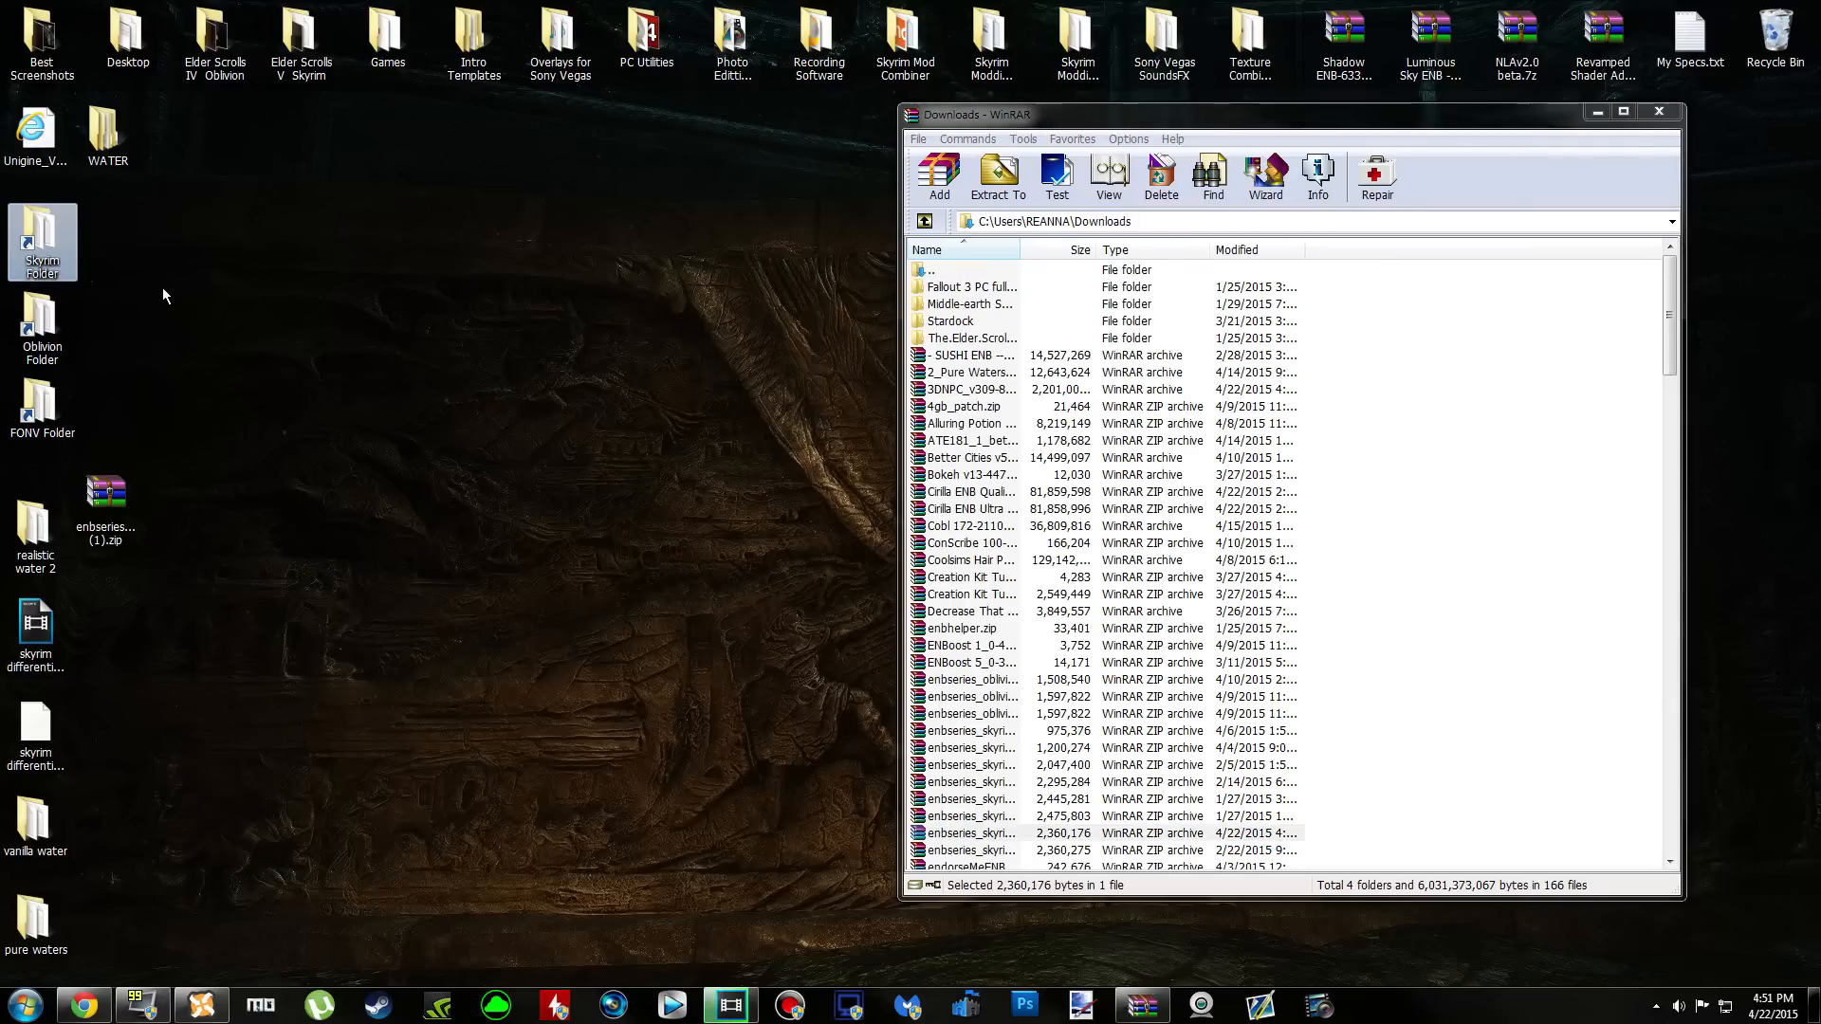
drag(109, 481, 107, 228)
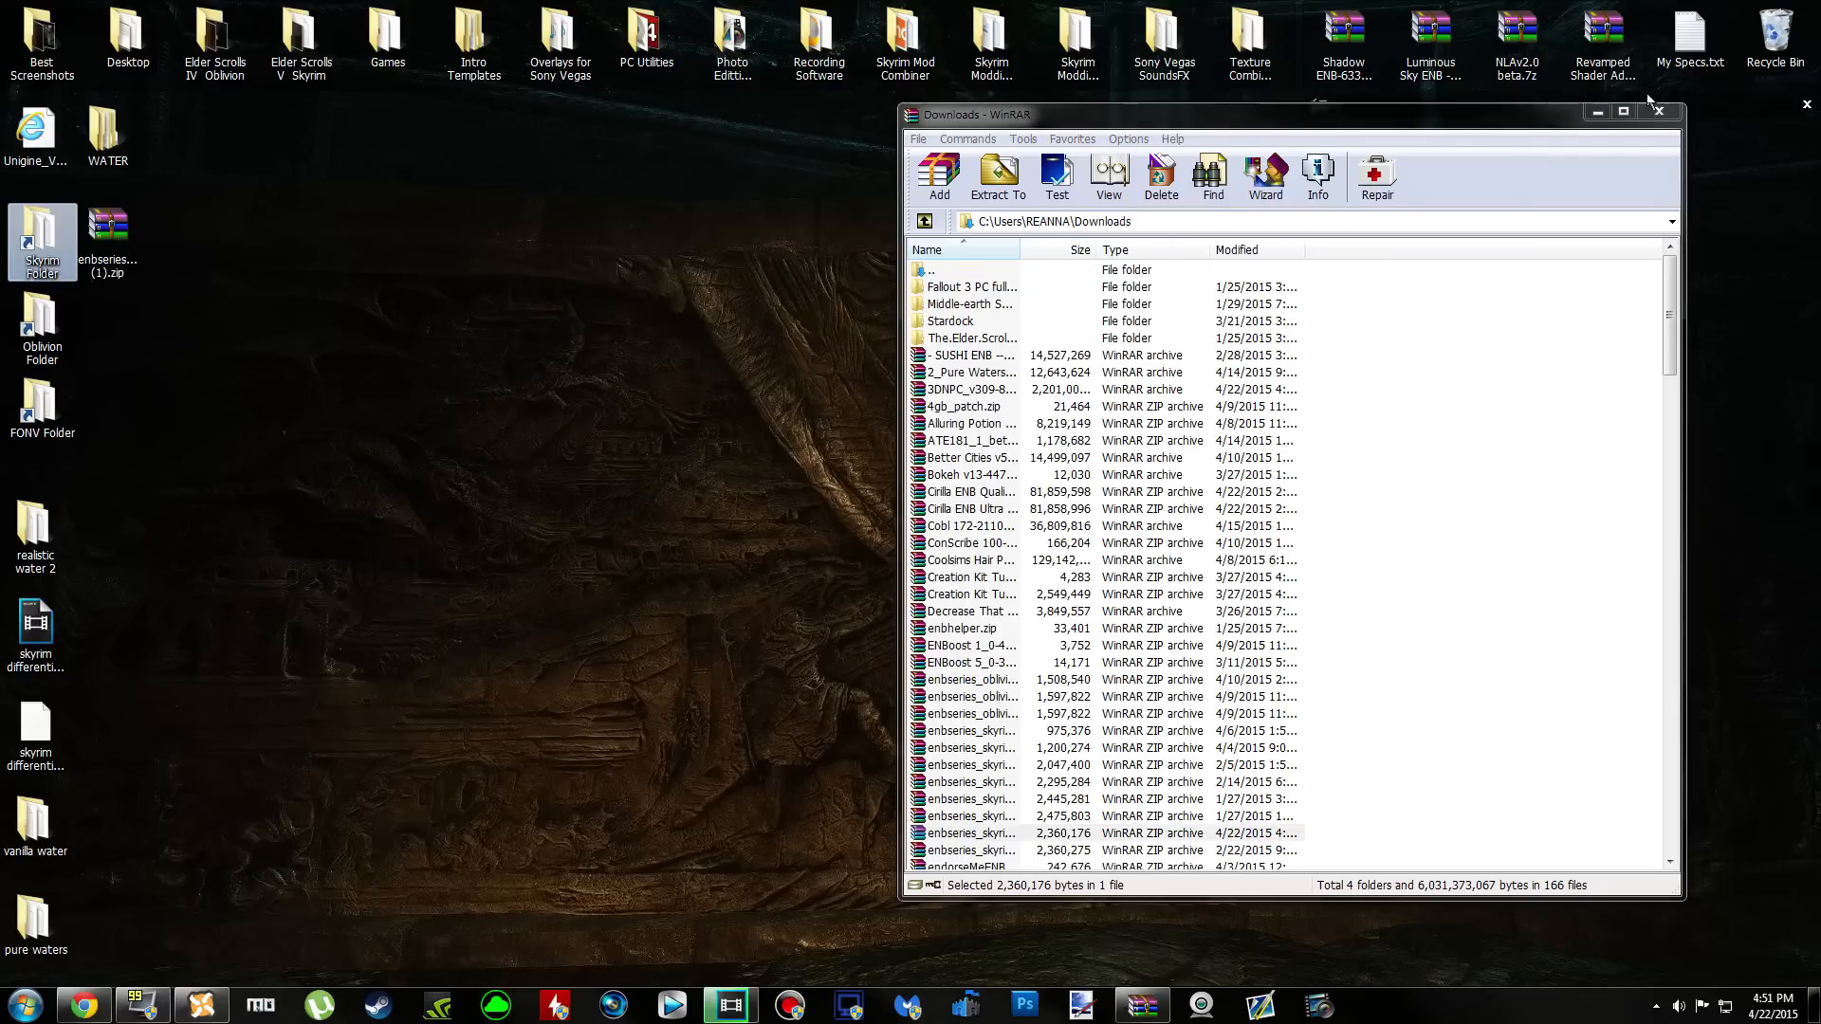
click(1659, 111)
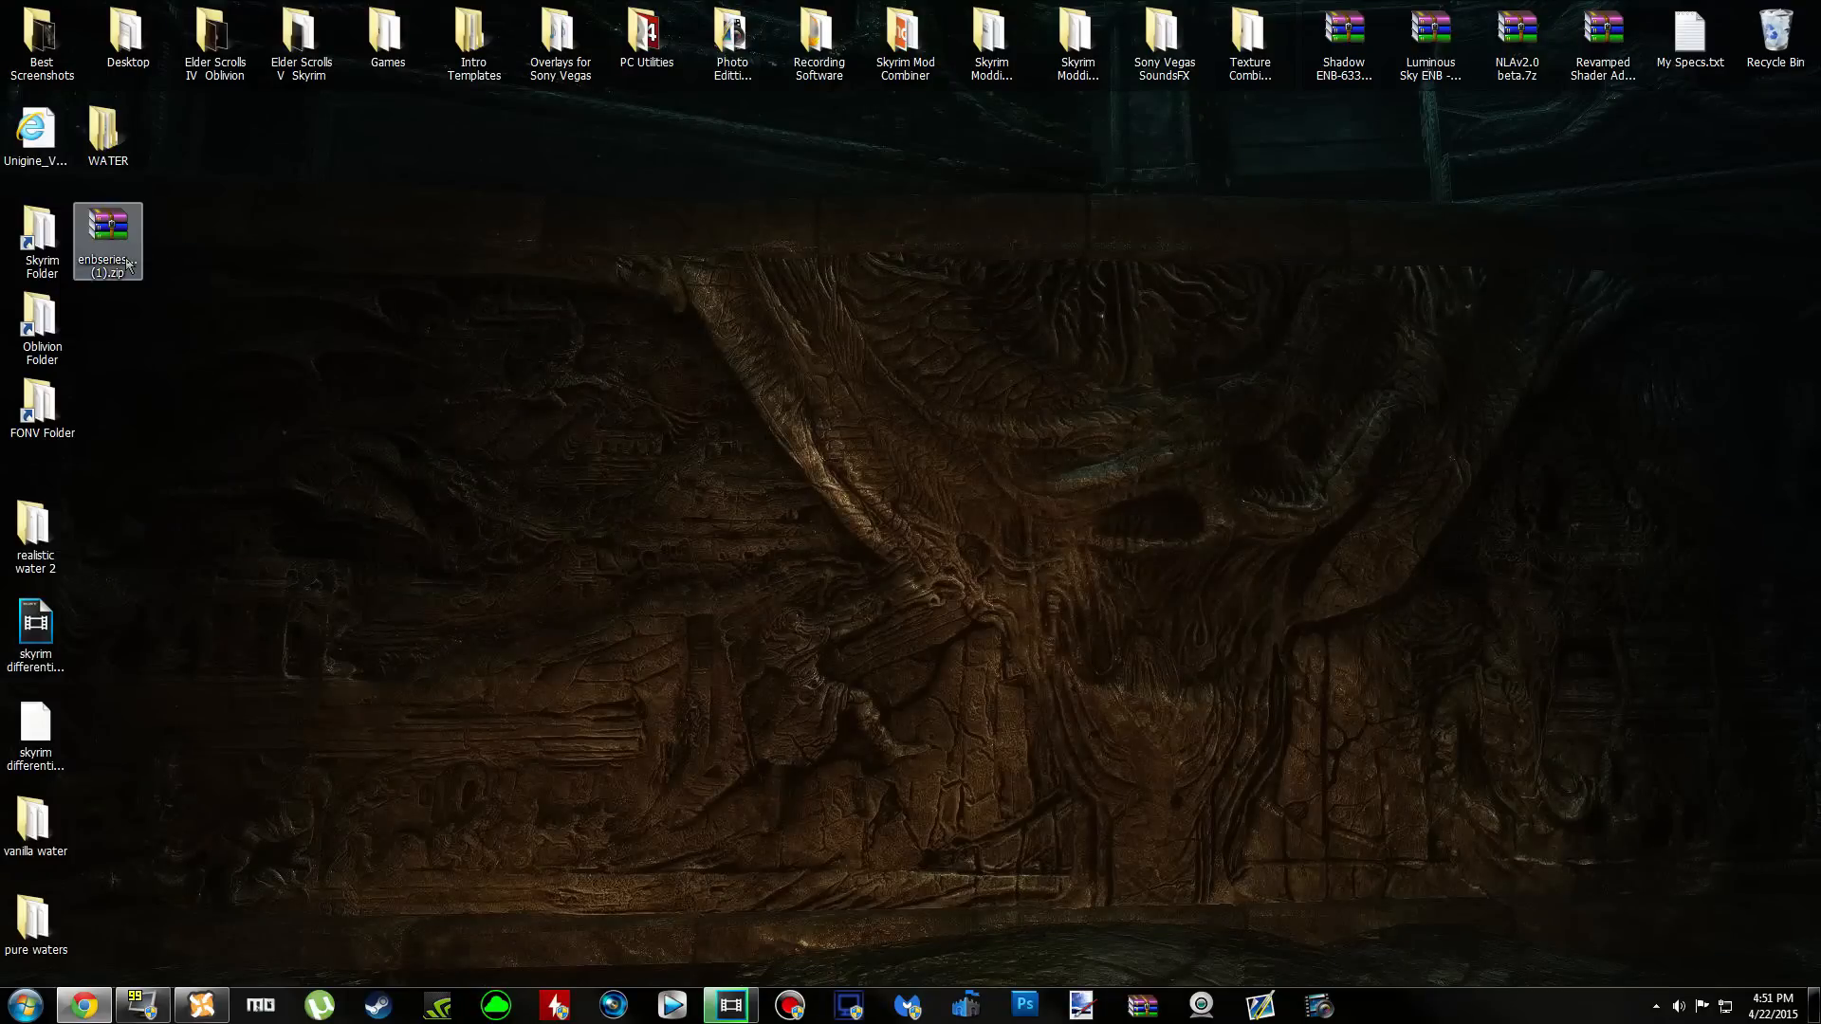
Switch back to Chrome, close the ENBSeries tab, and open the file list of RealVision ENB
click(67, 1018)
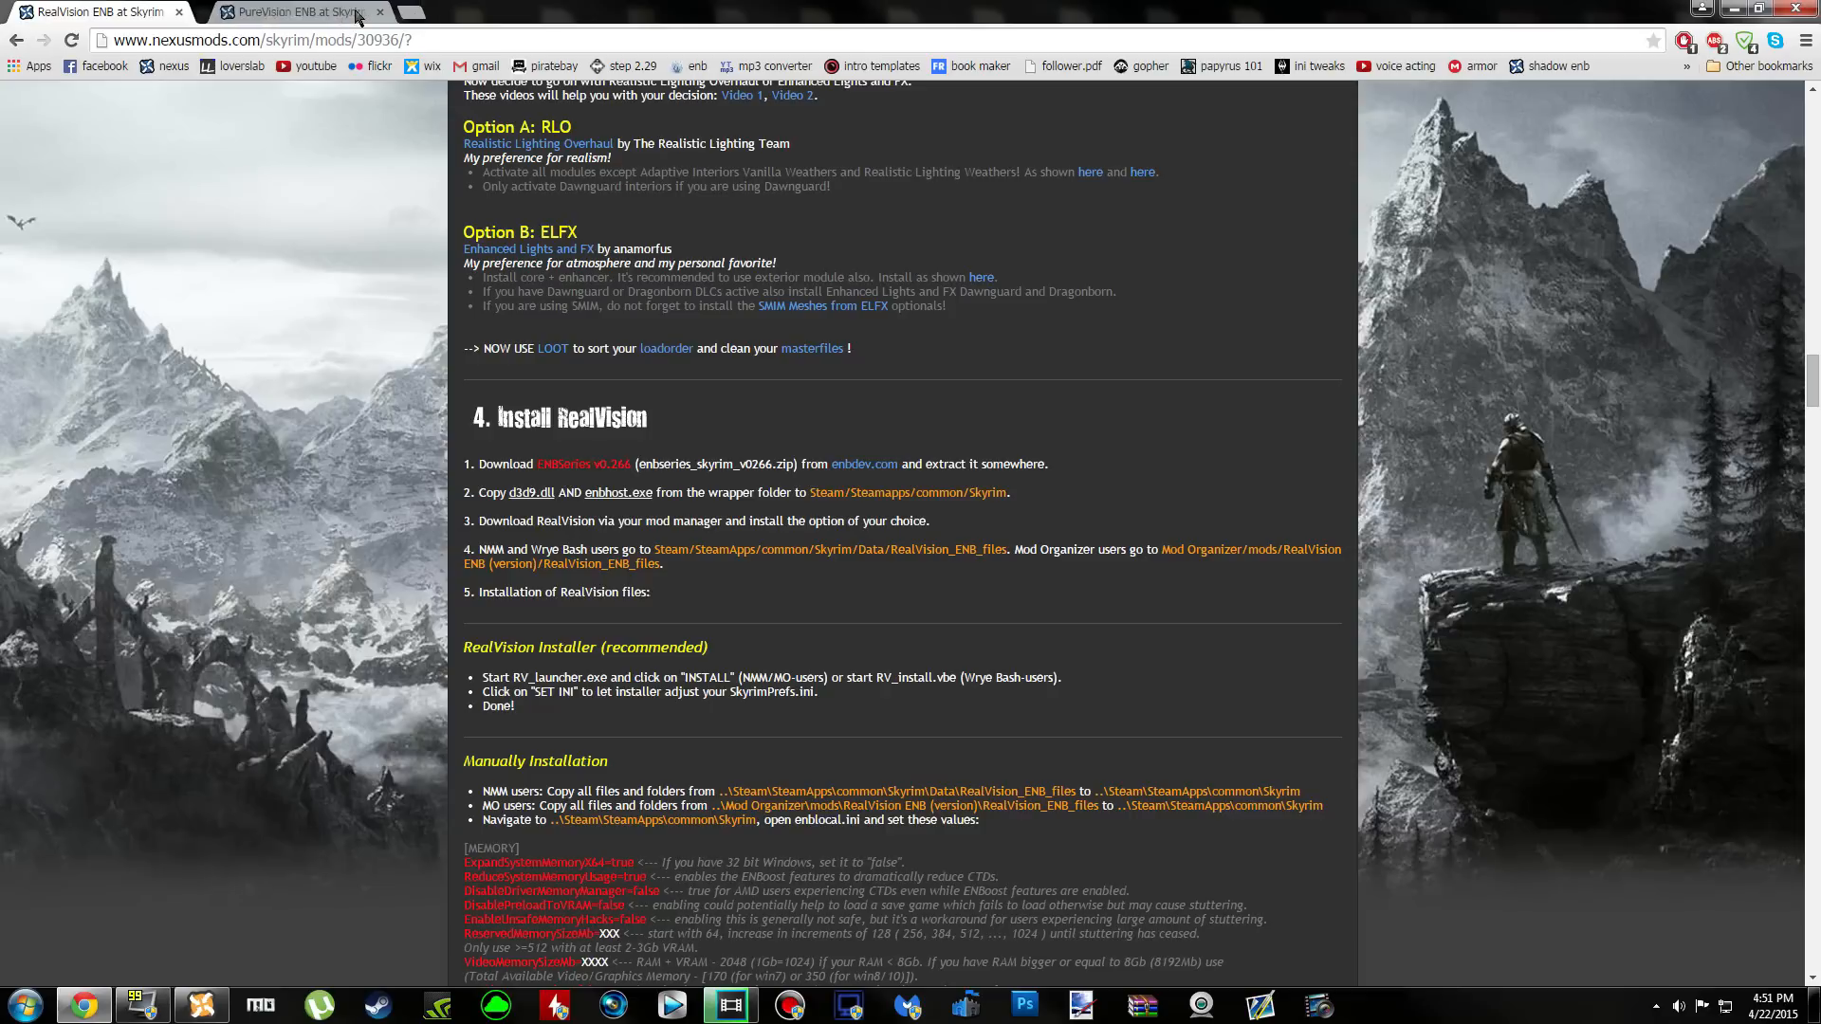
click(361, 12)
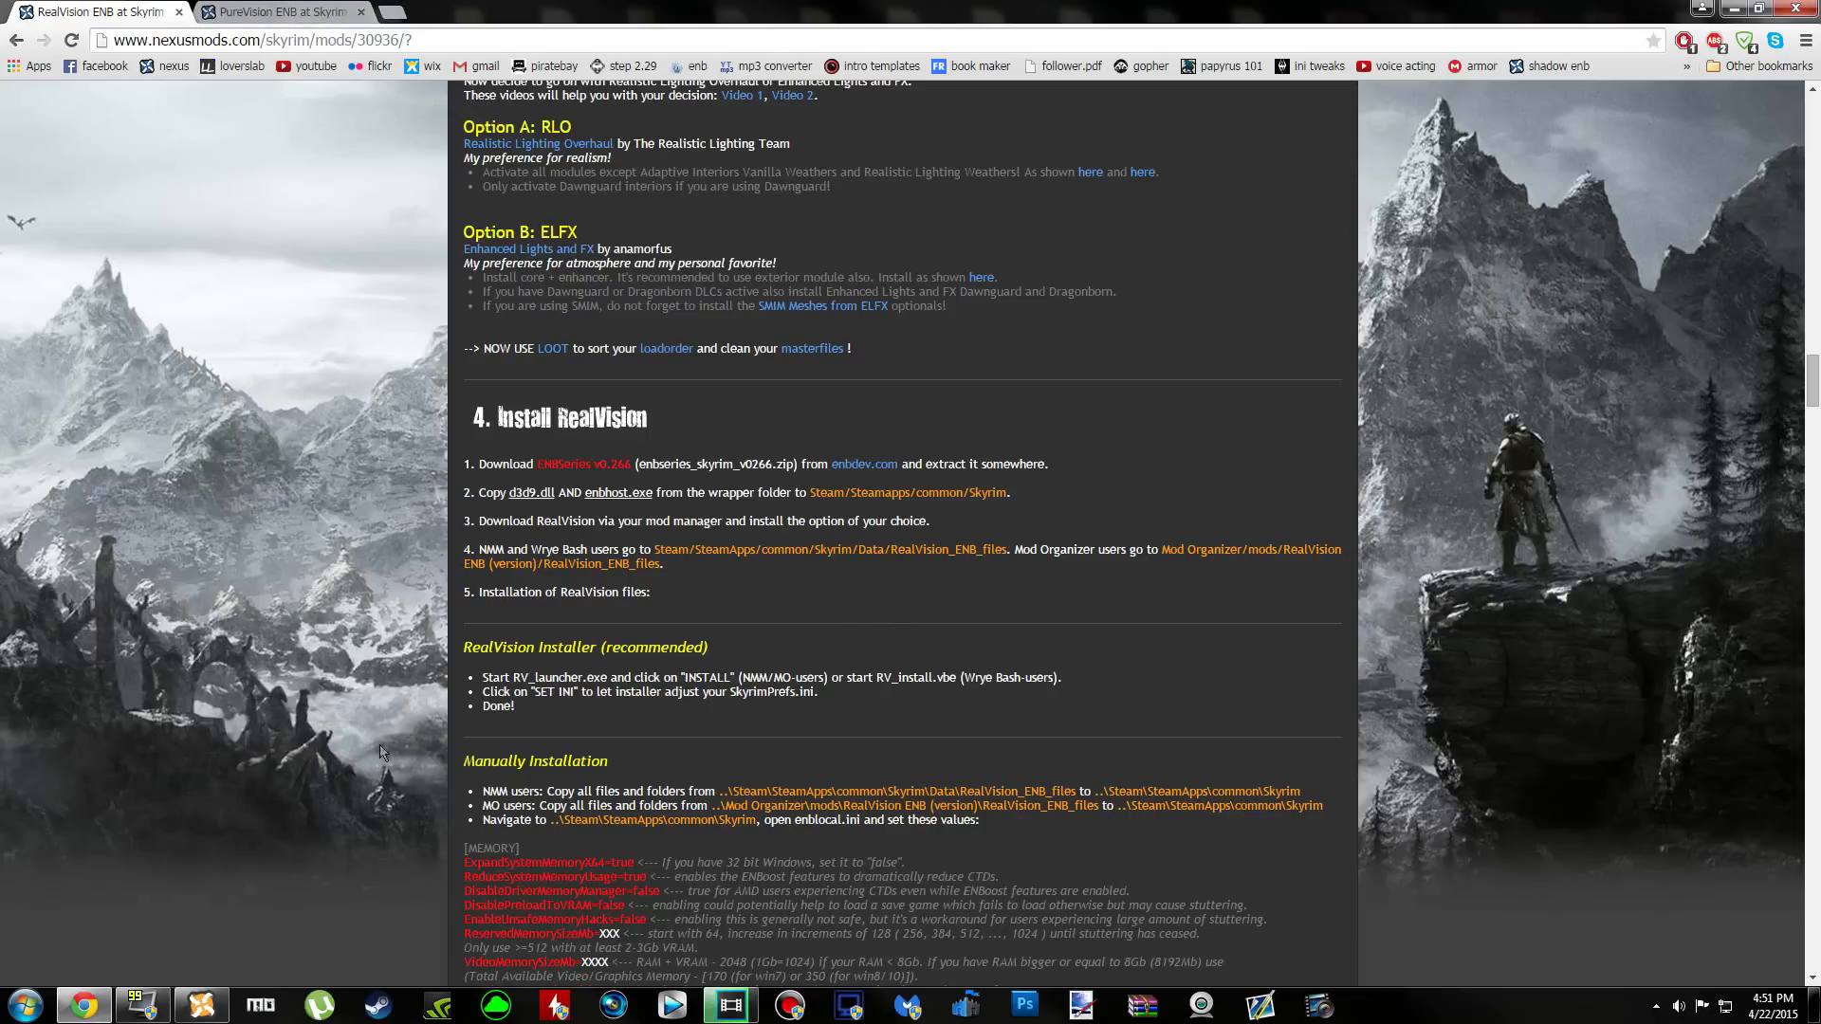
scroll(353, 704, up, 20)
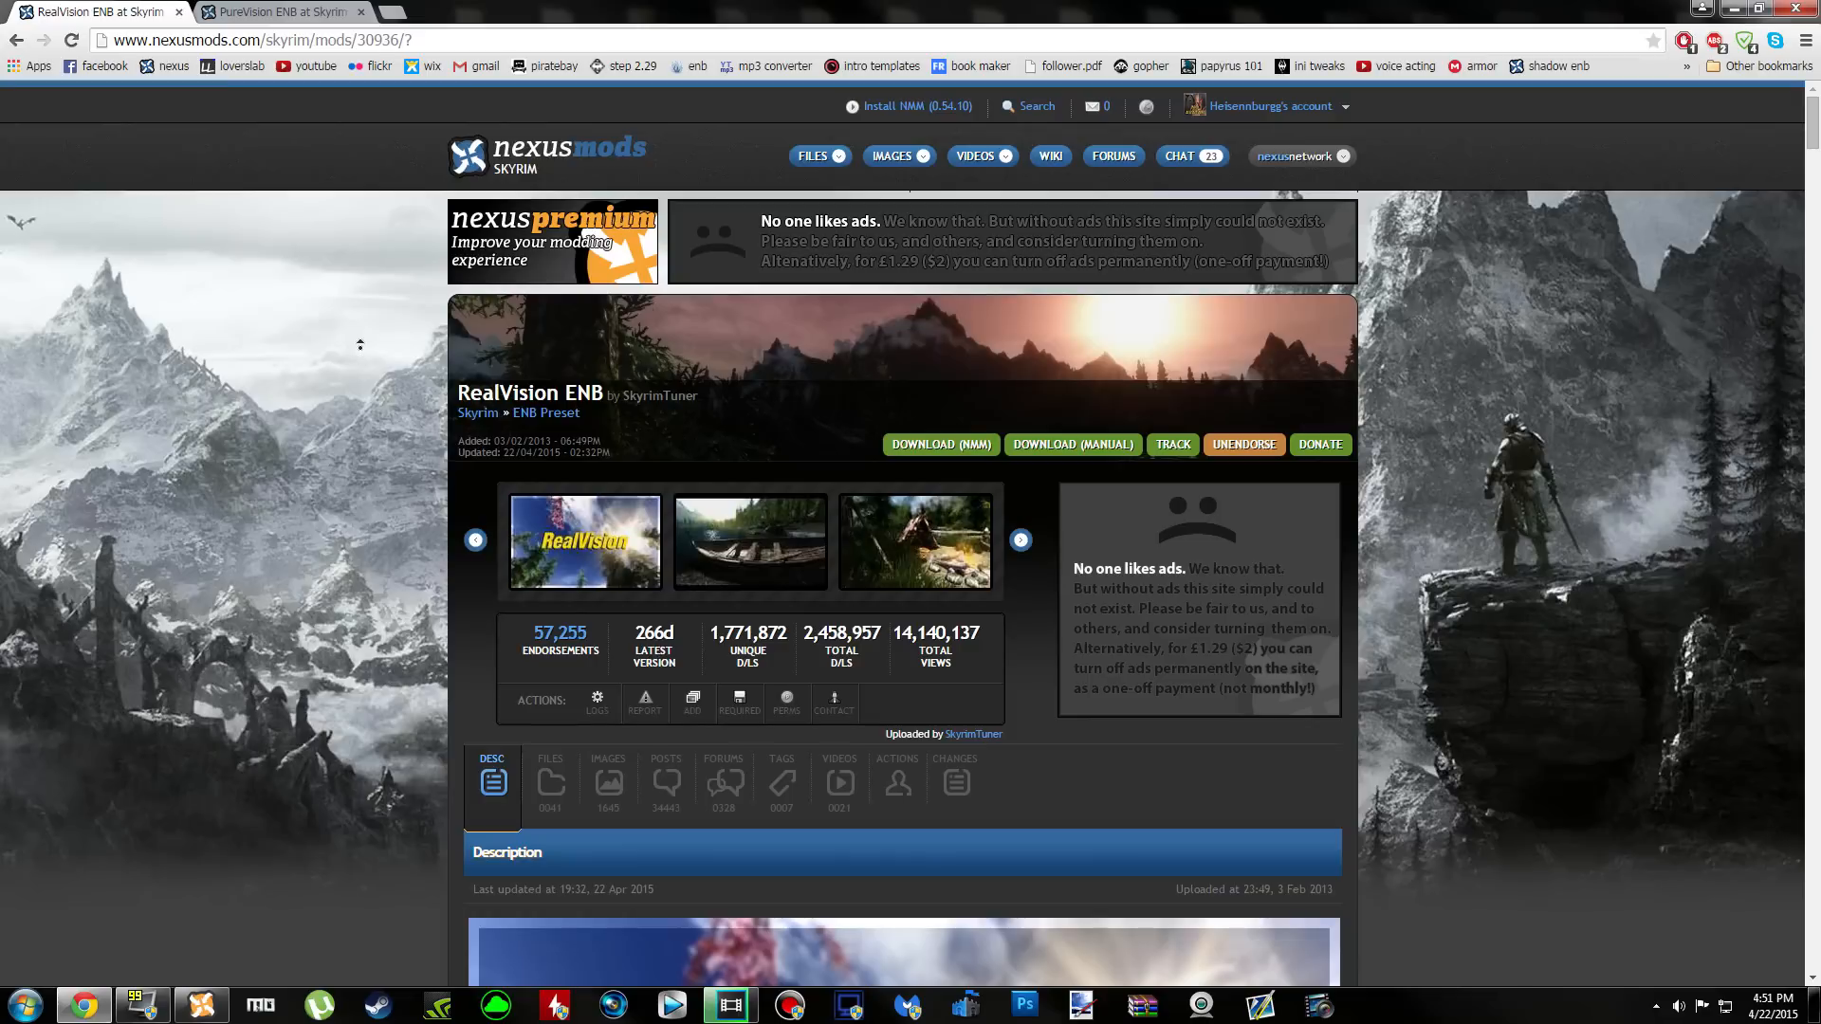
click(550, 797)
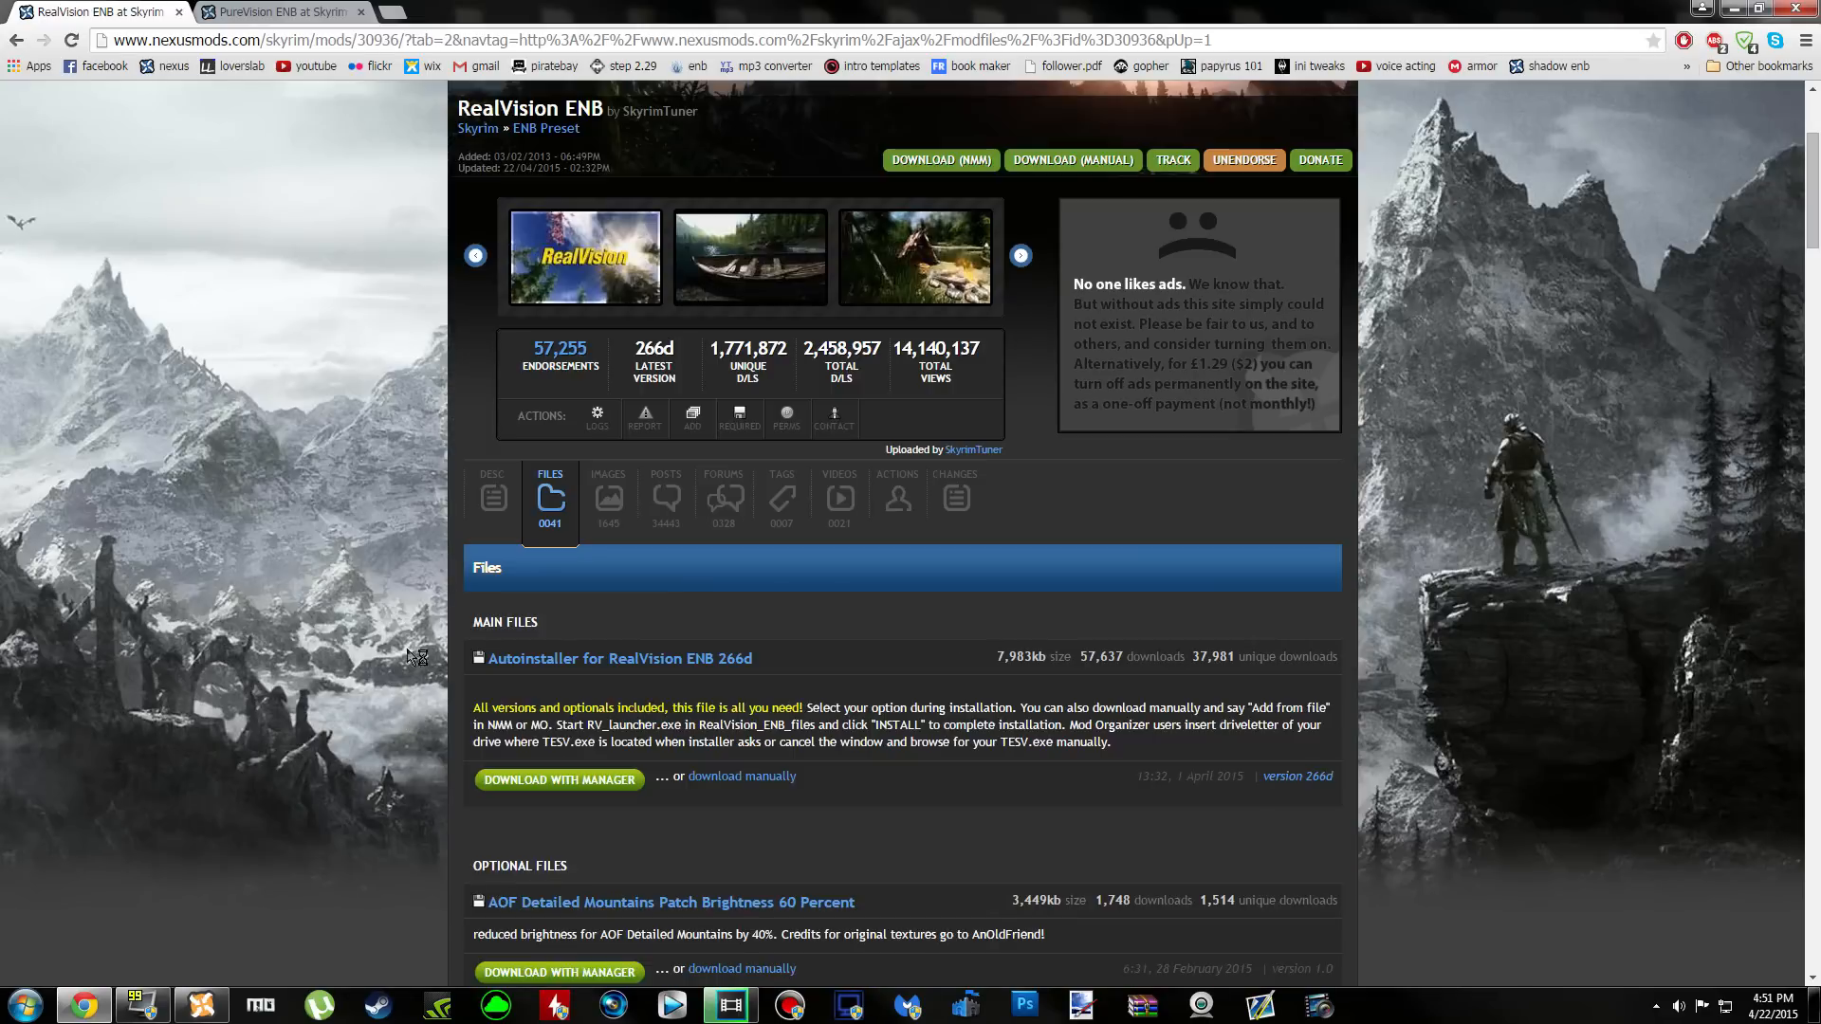
Download the main file Autoinstaller for RealVision ENB 266d with the mod manager and select its download in Nexus Mod Manager
scroll(376, 574, down, 4)
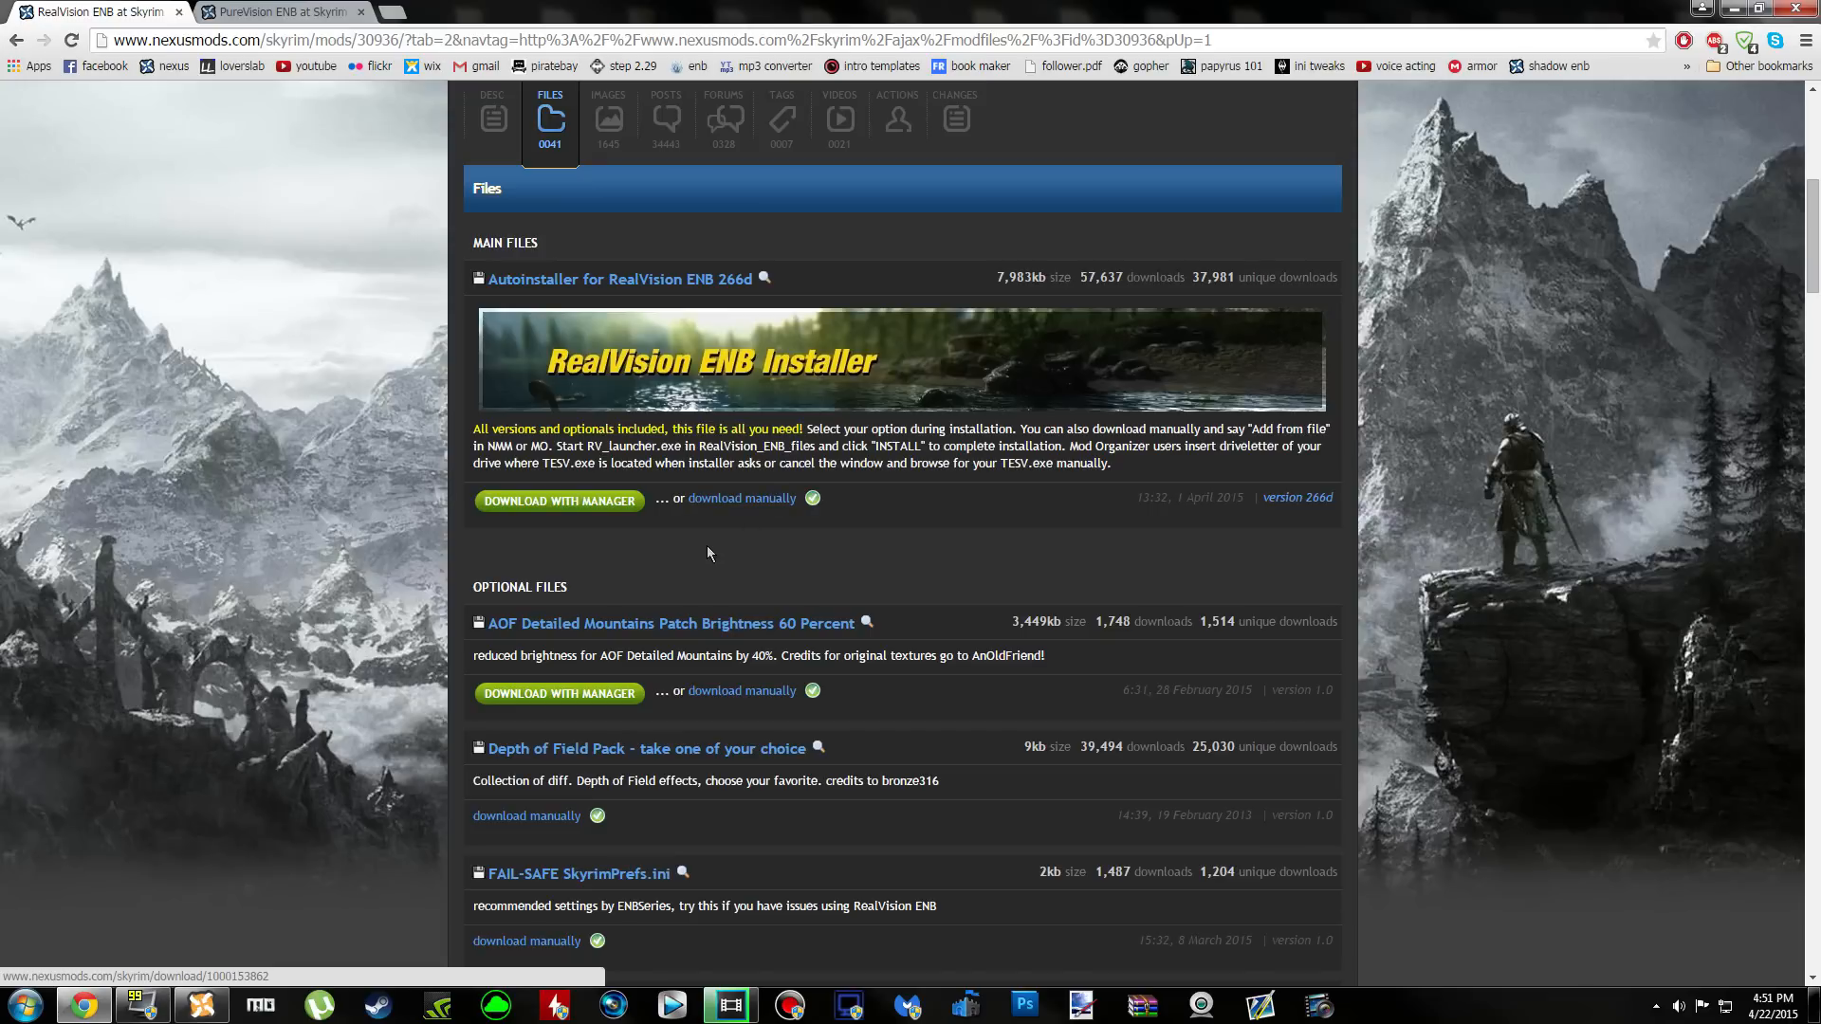
click(572, 503)
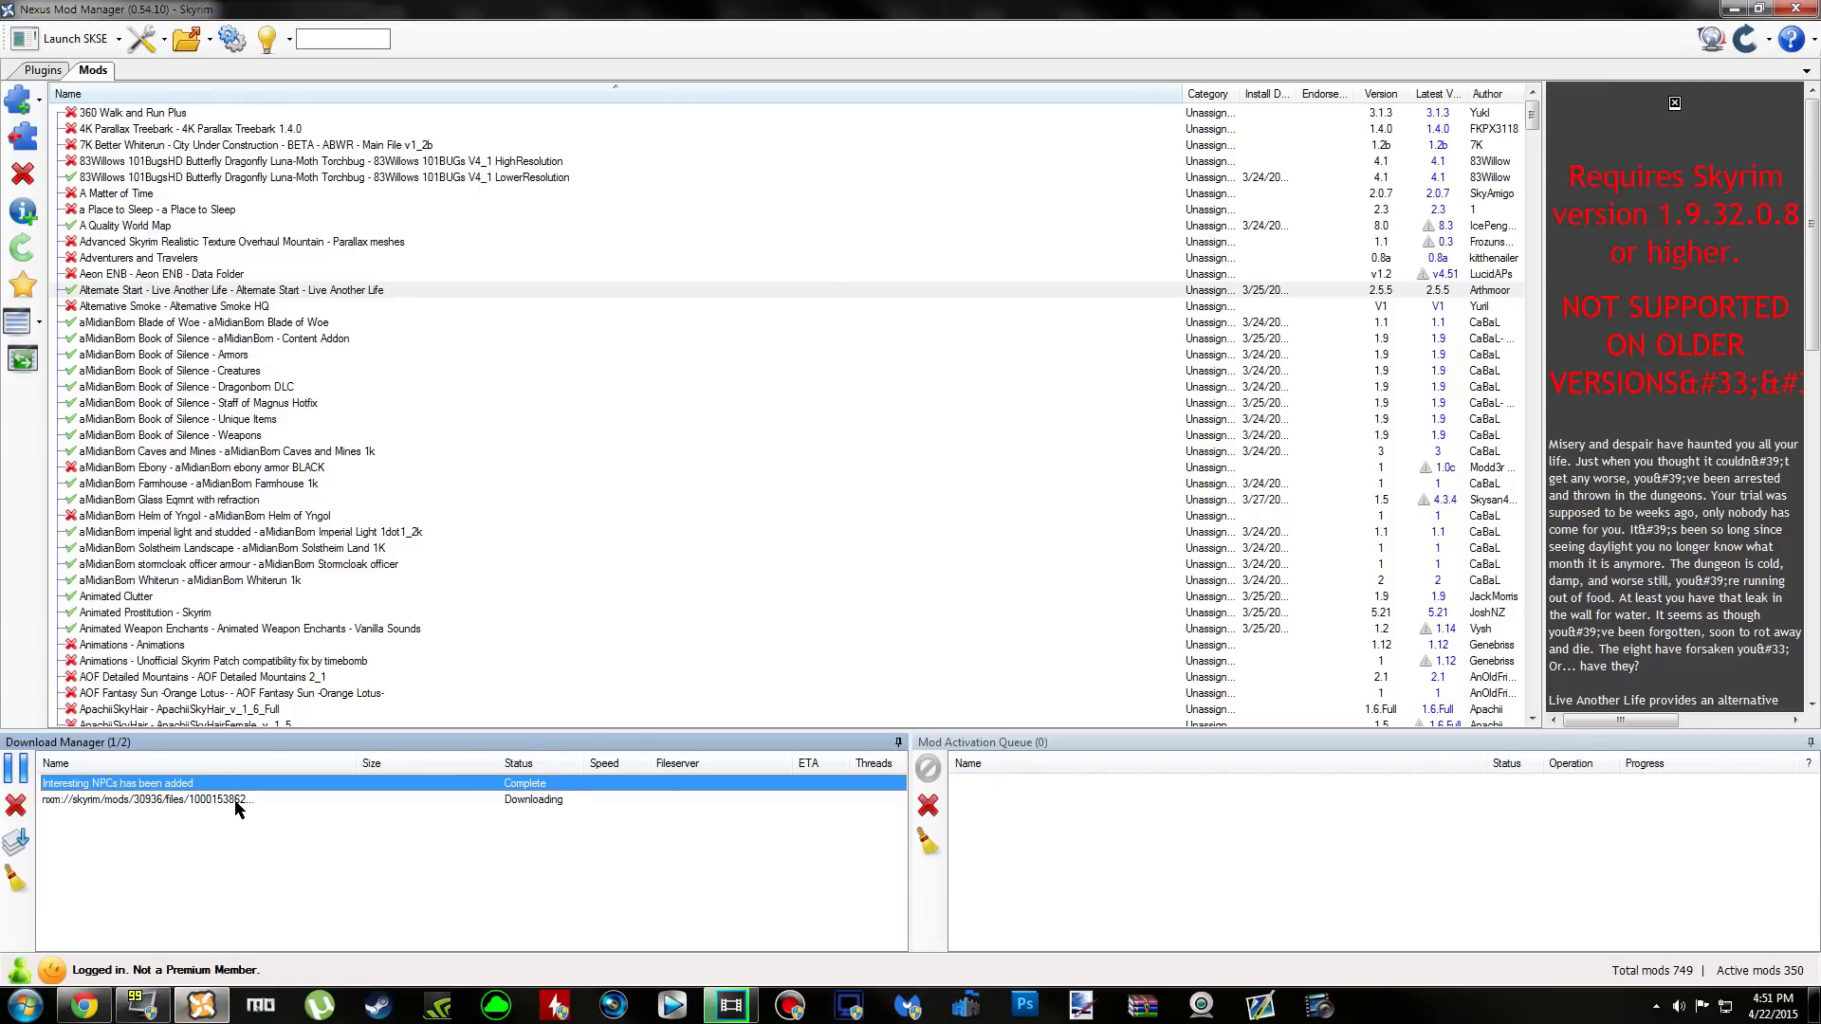
click(239, 807)
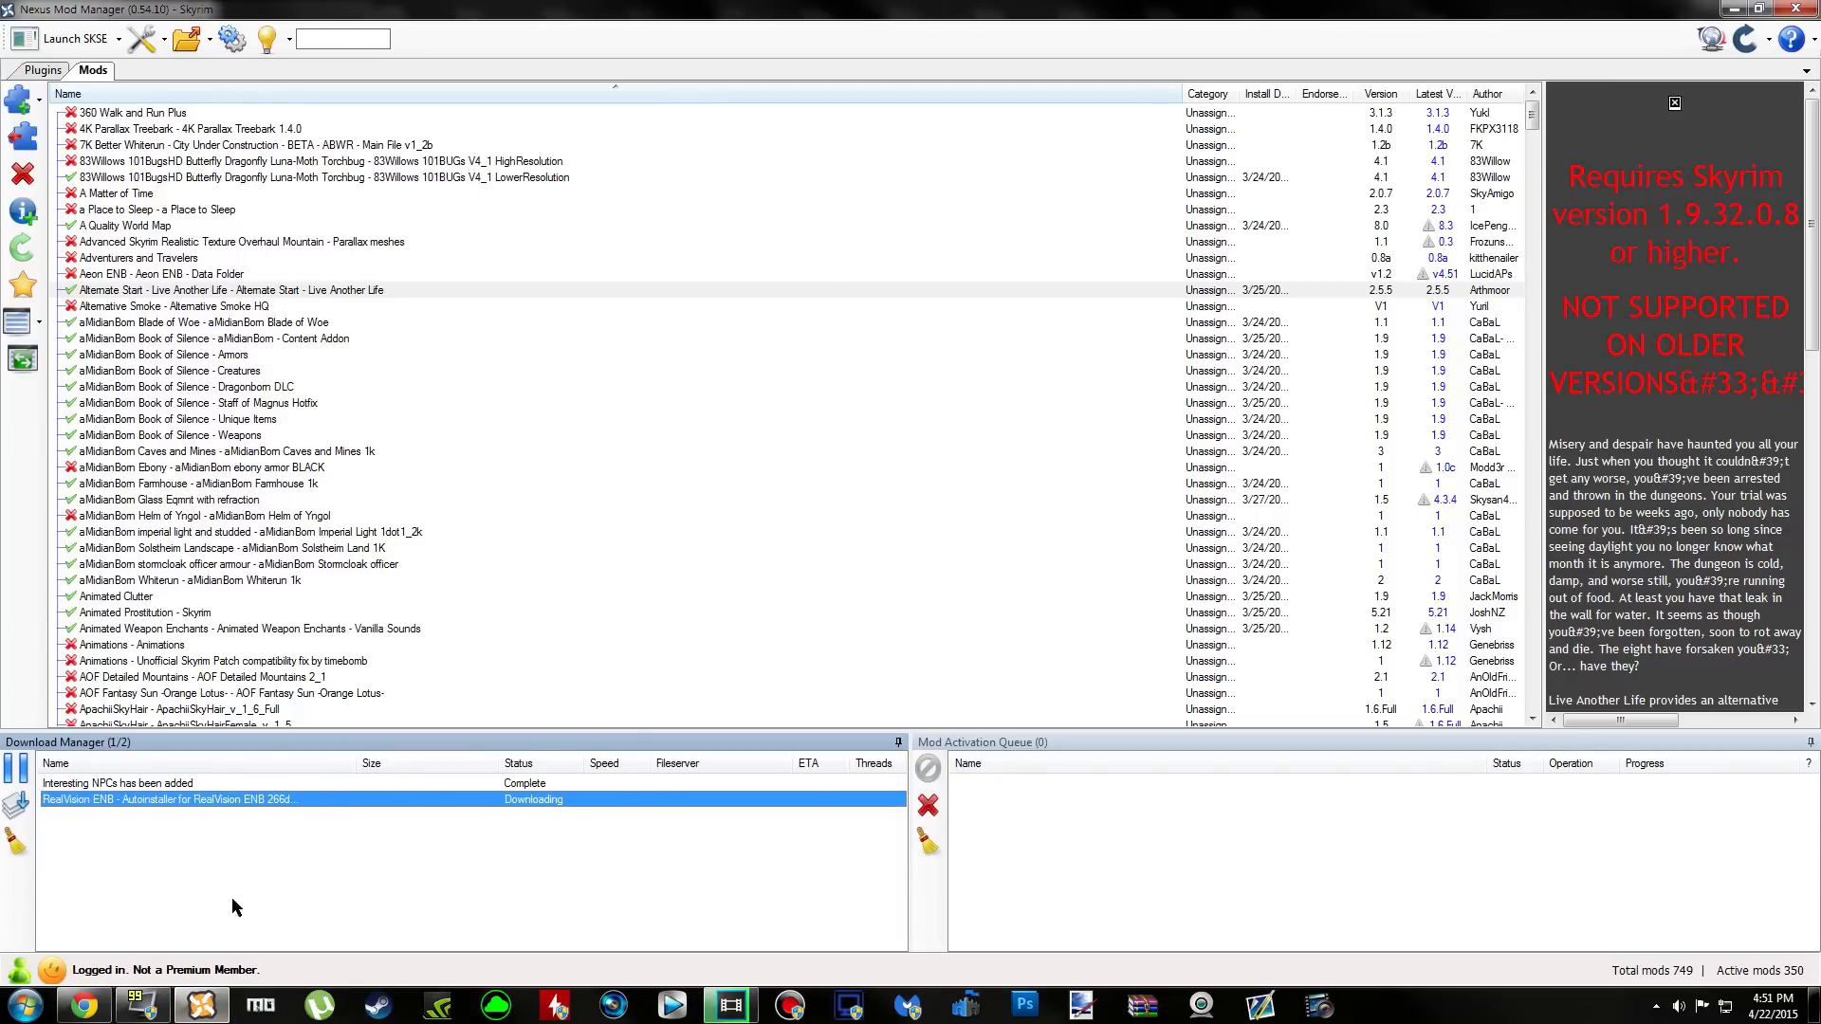
Switch back to Chrome, review the optional files for RealVision ENB, and return to the mod's description
click(84, 1006)
scroll(549, 537, down, 2)
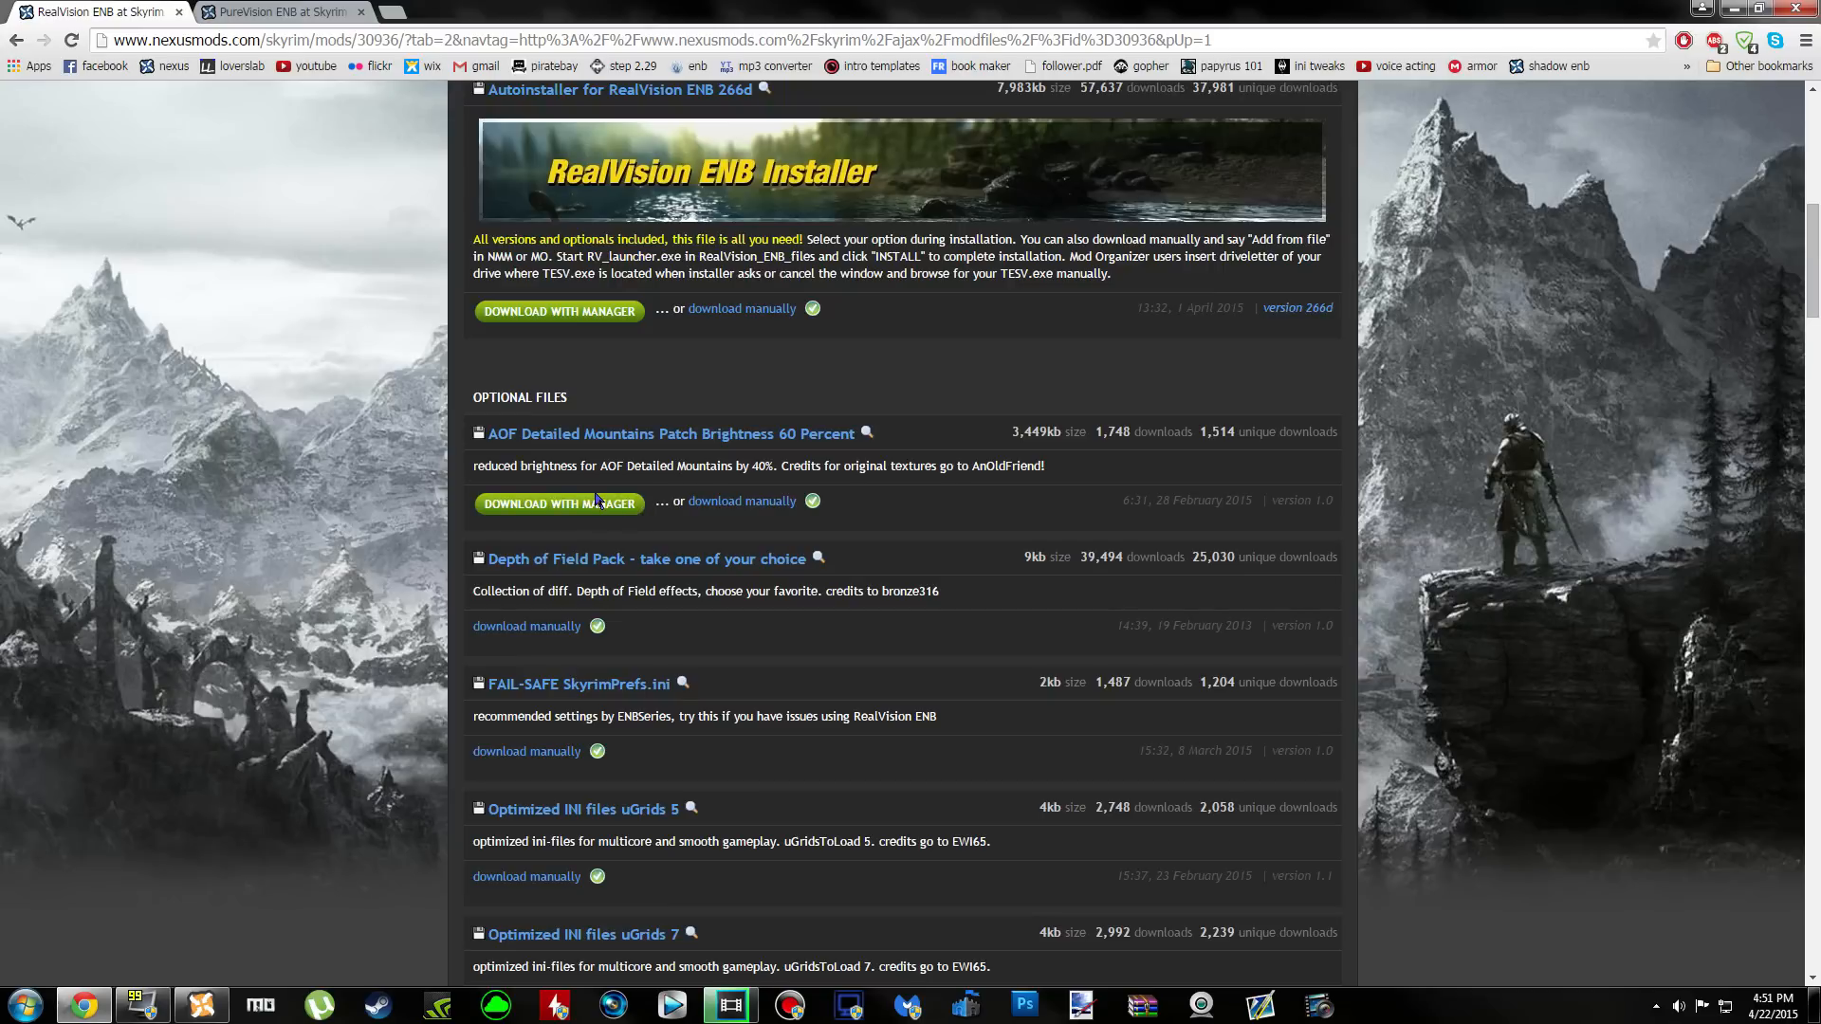
scroll(919, 639, down, 3)
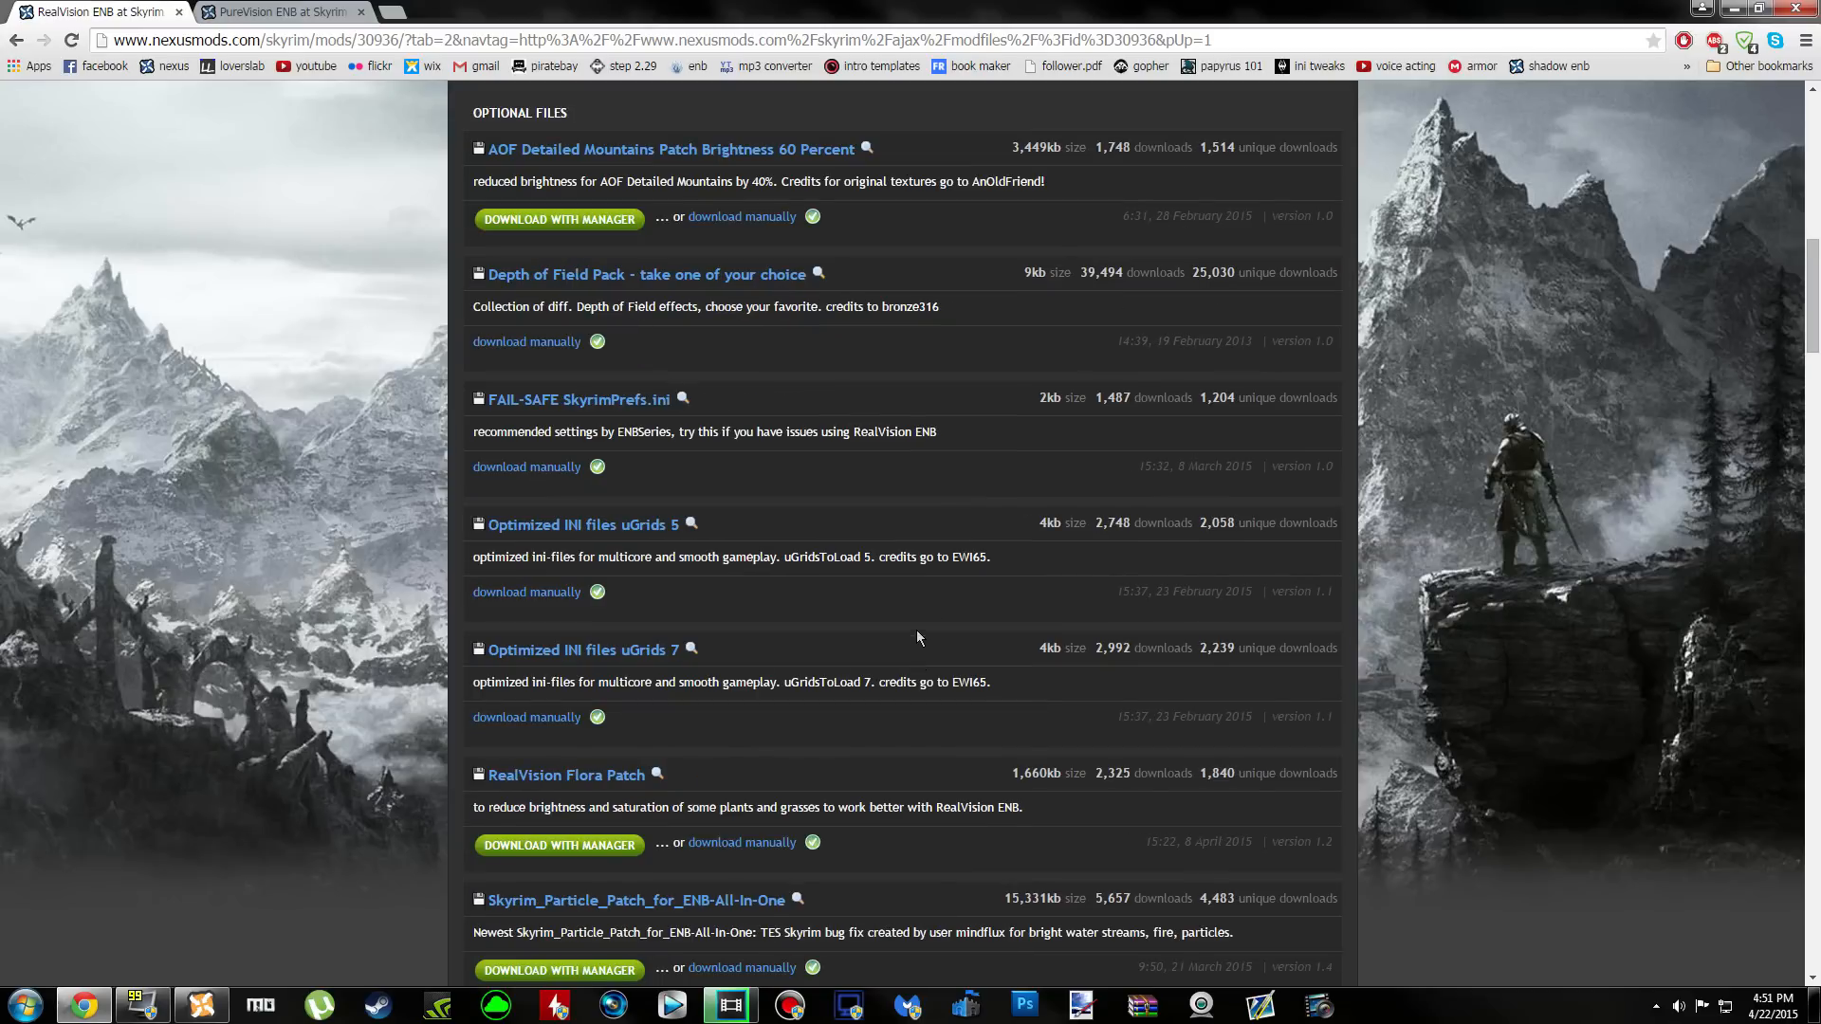
scroll(833, 512, down, 2)
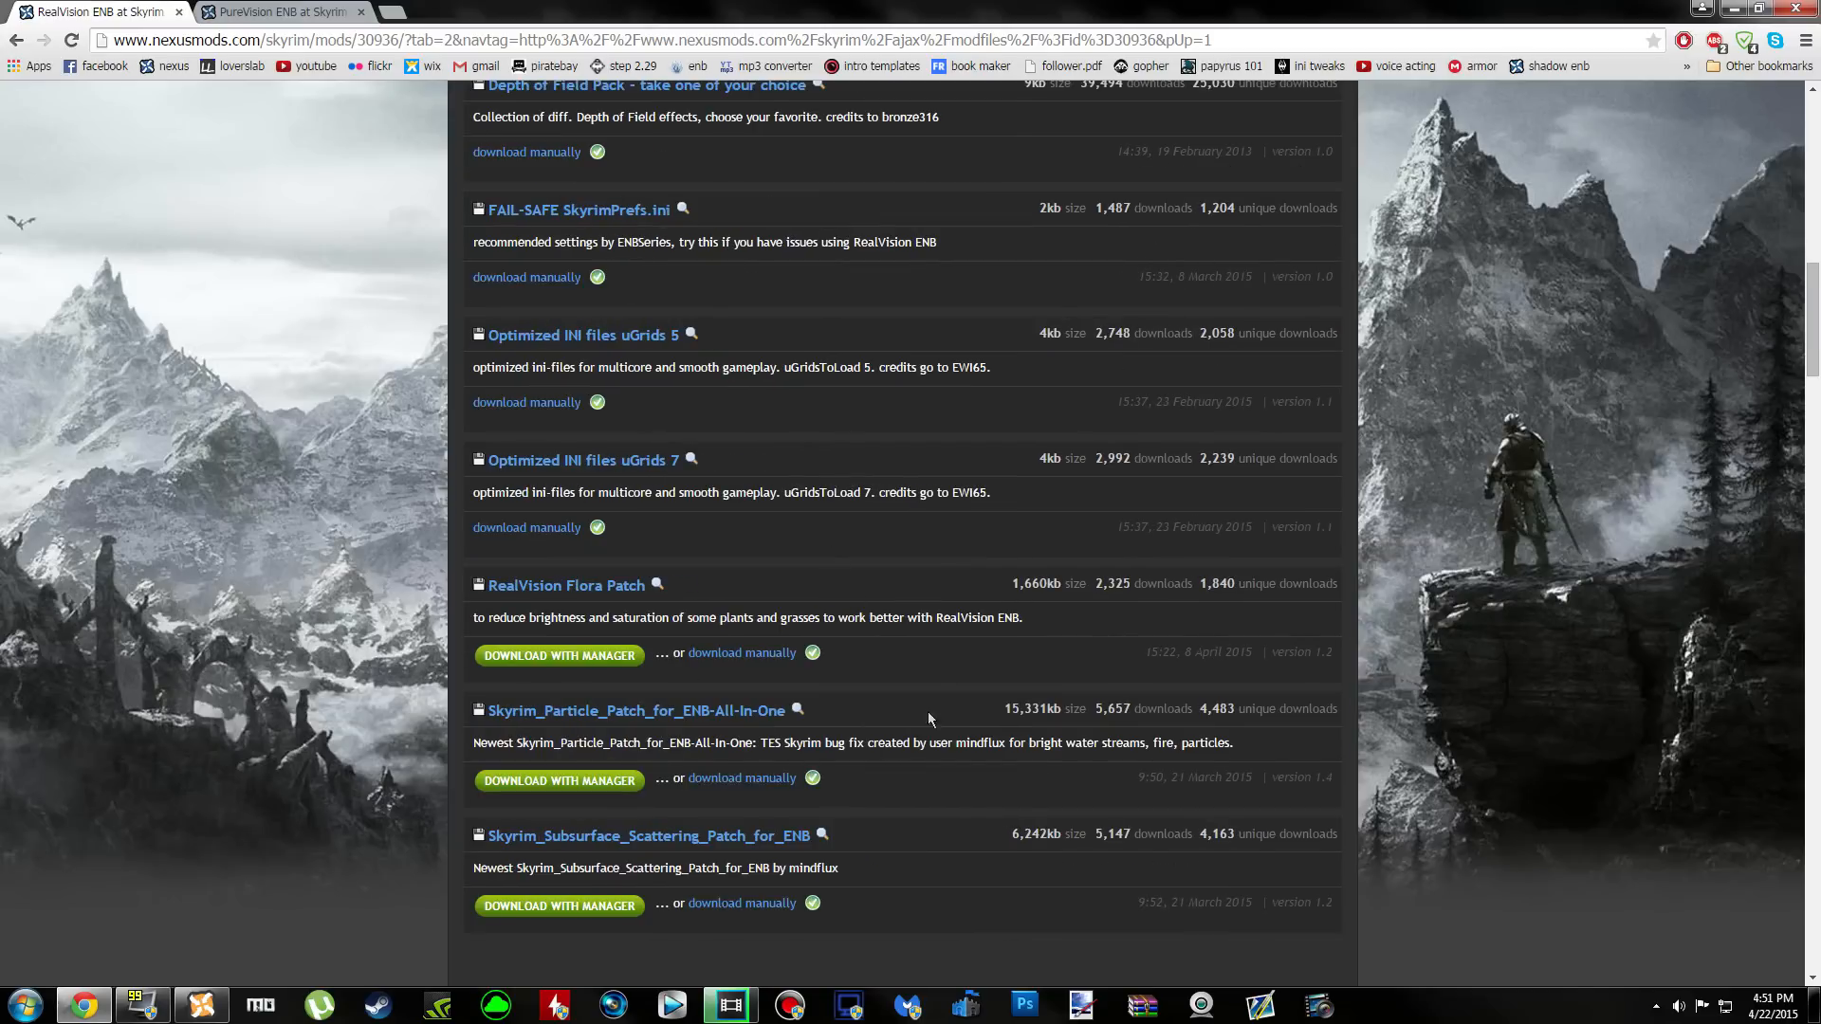
scroll(894, 714, down, 2)
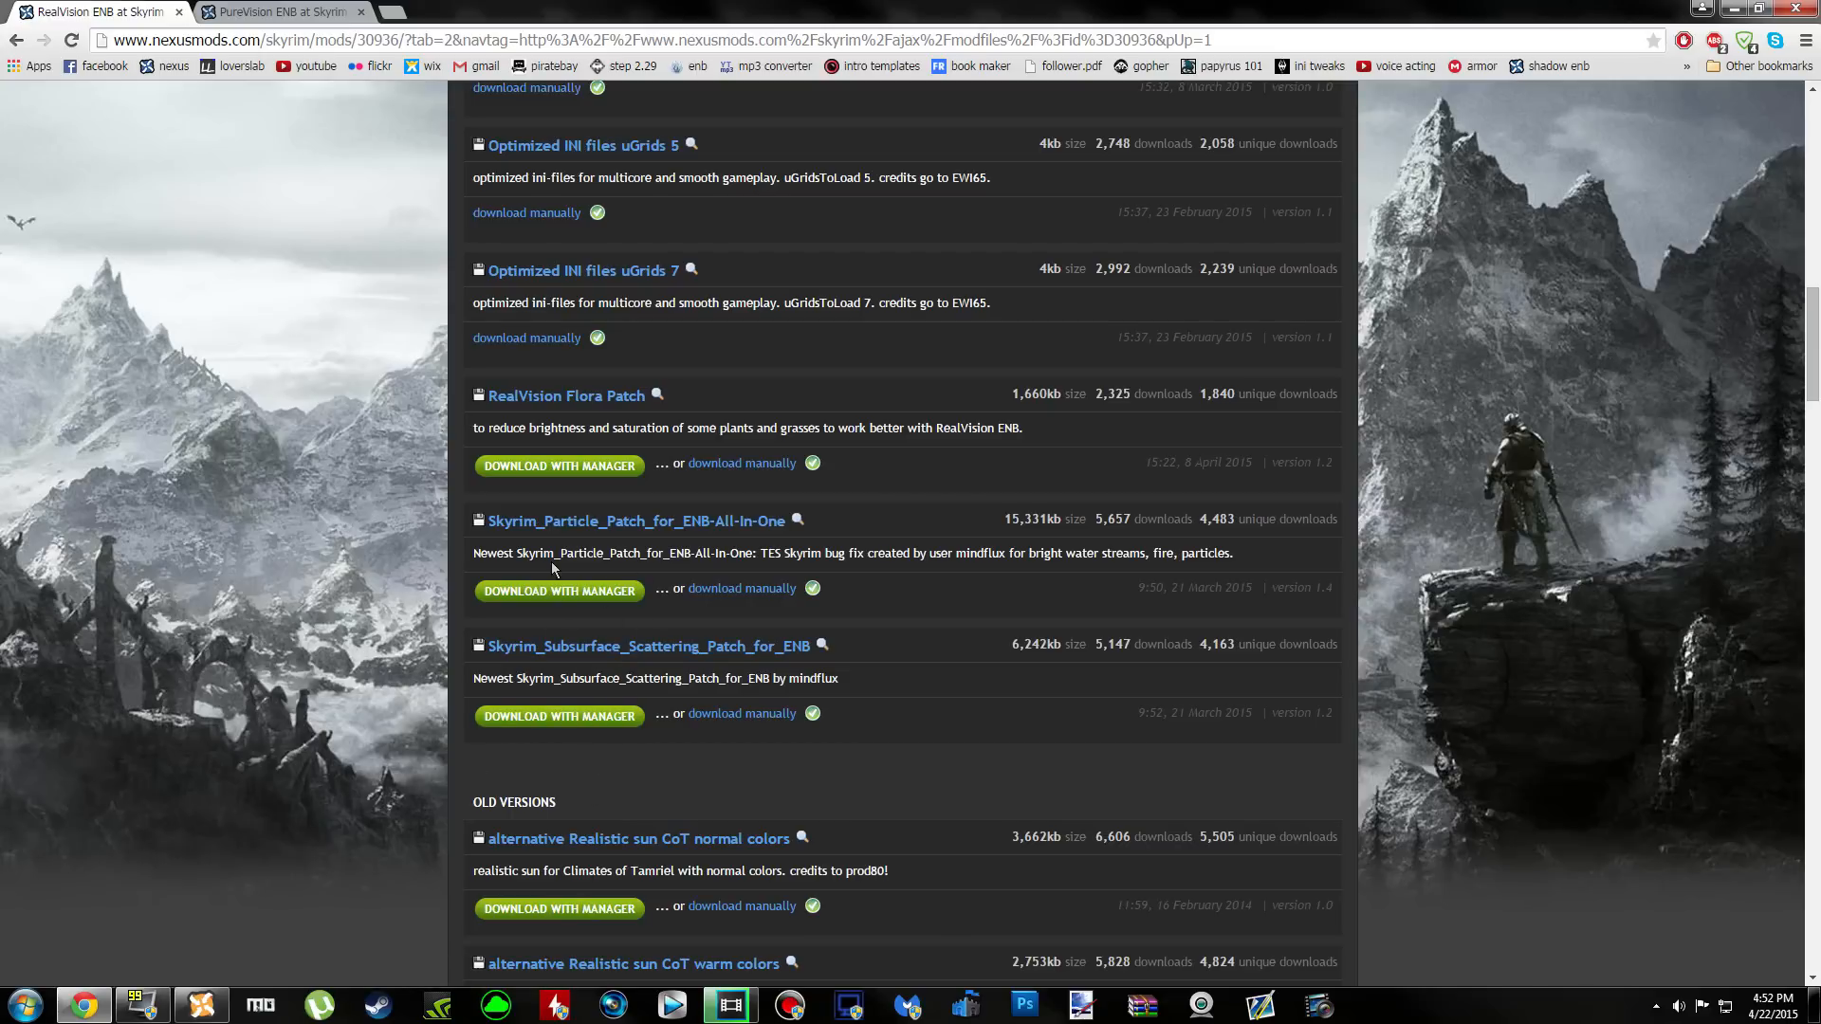
scroll(362, 886, up, 15)
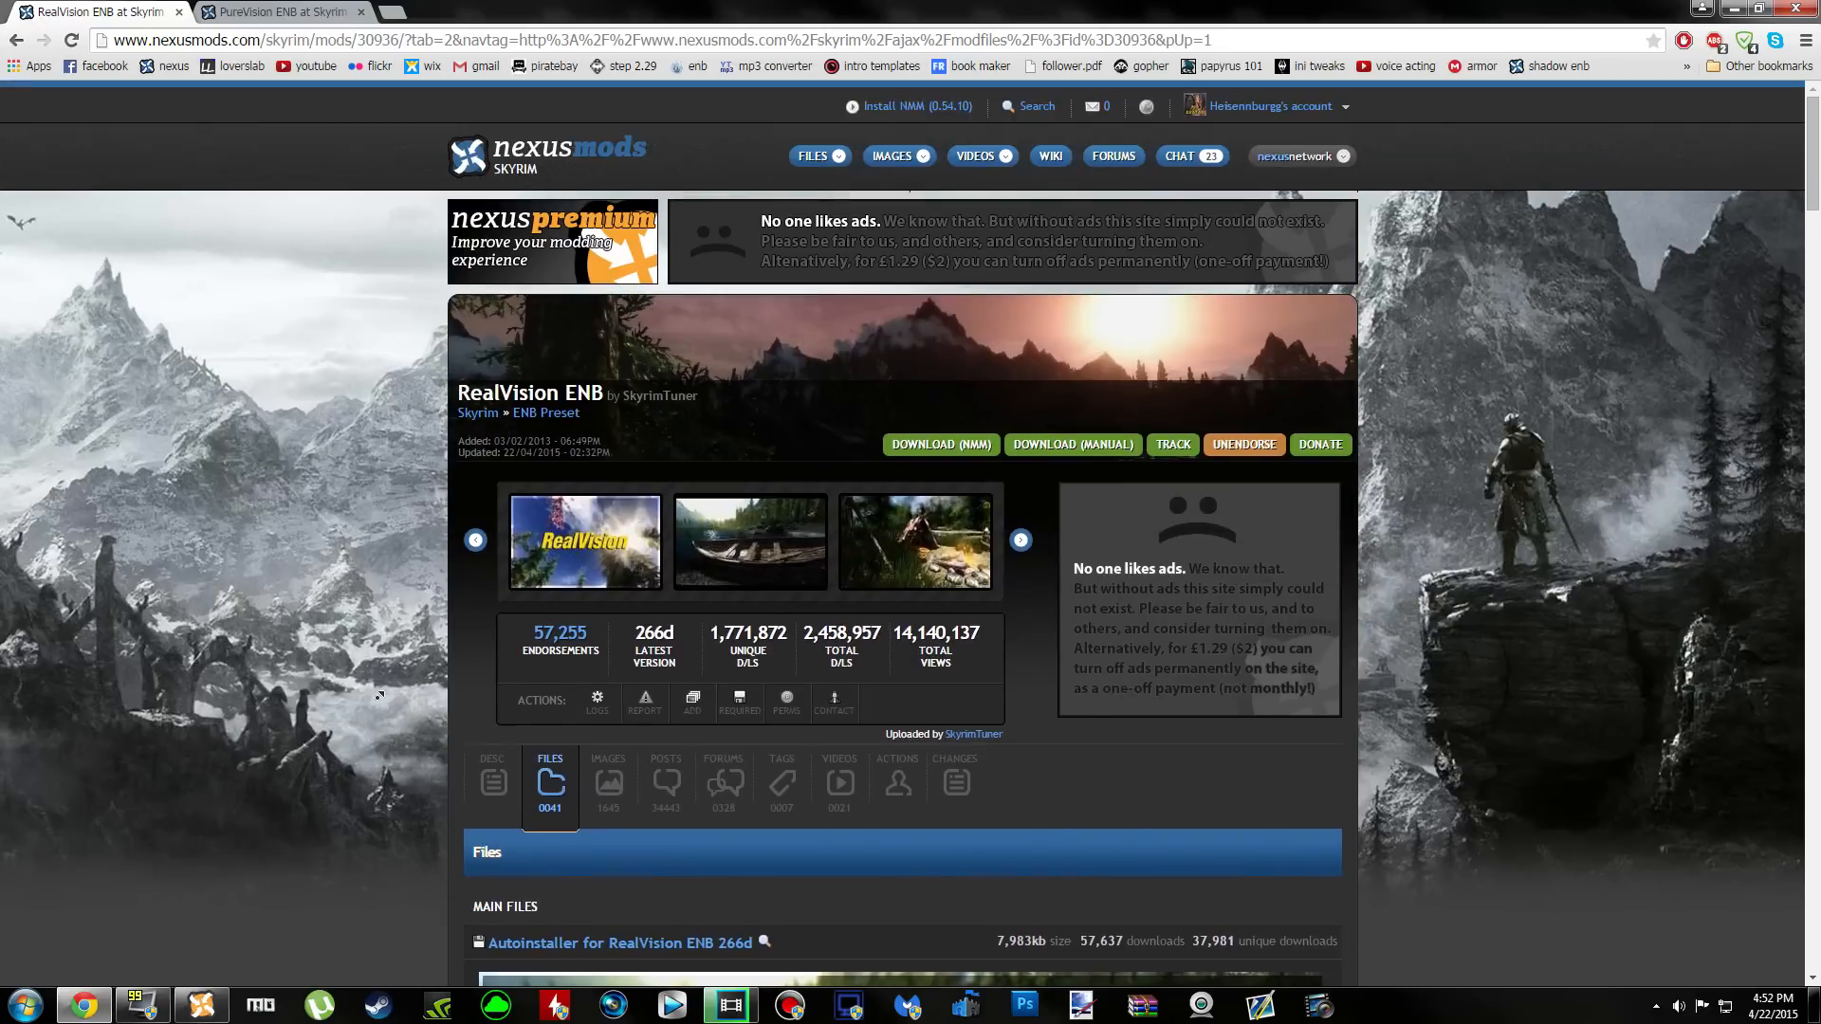
click(509, 785)
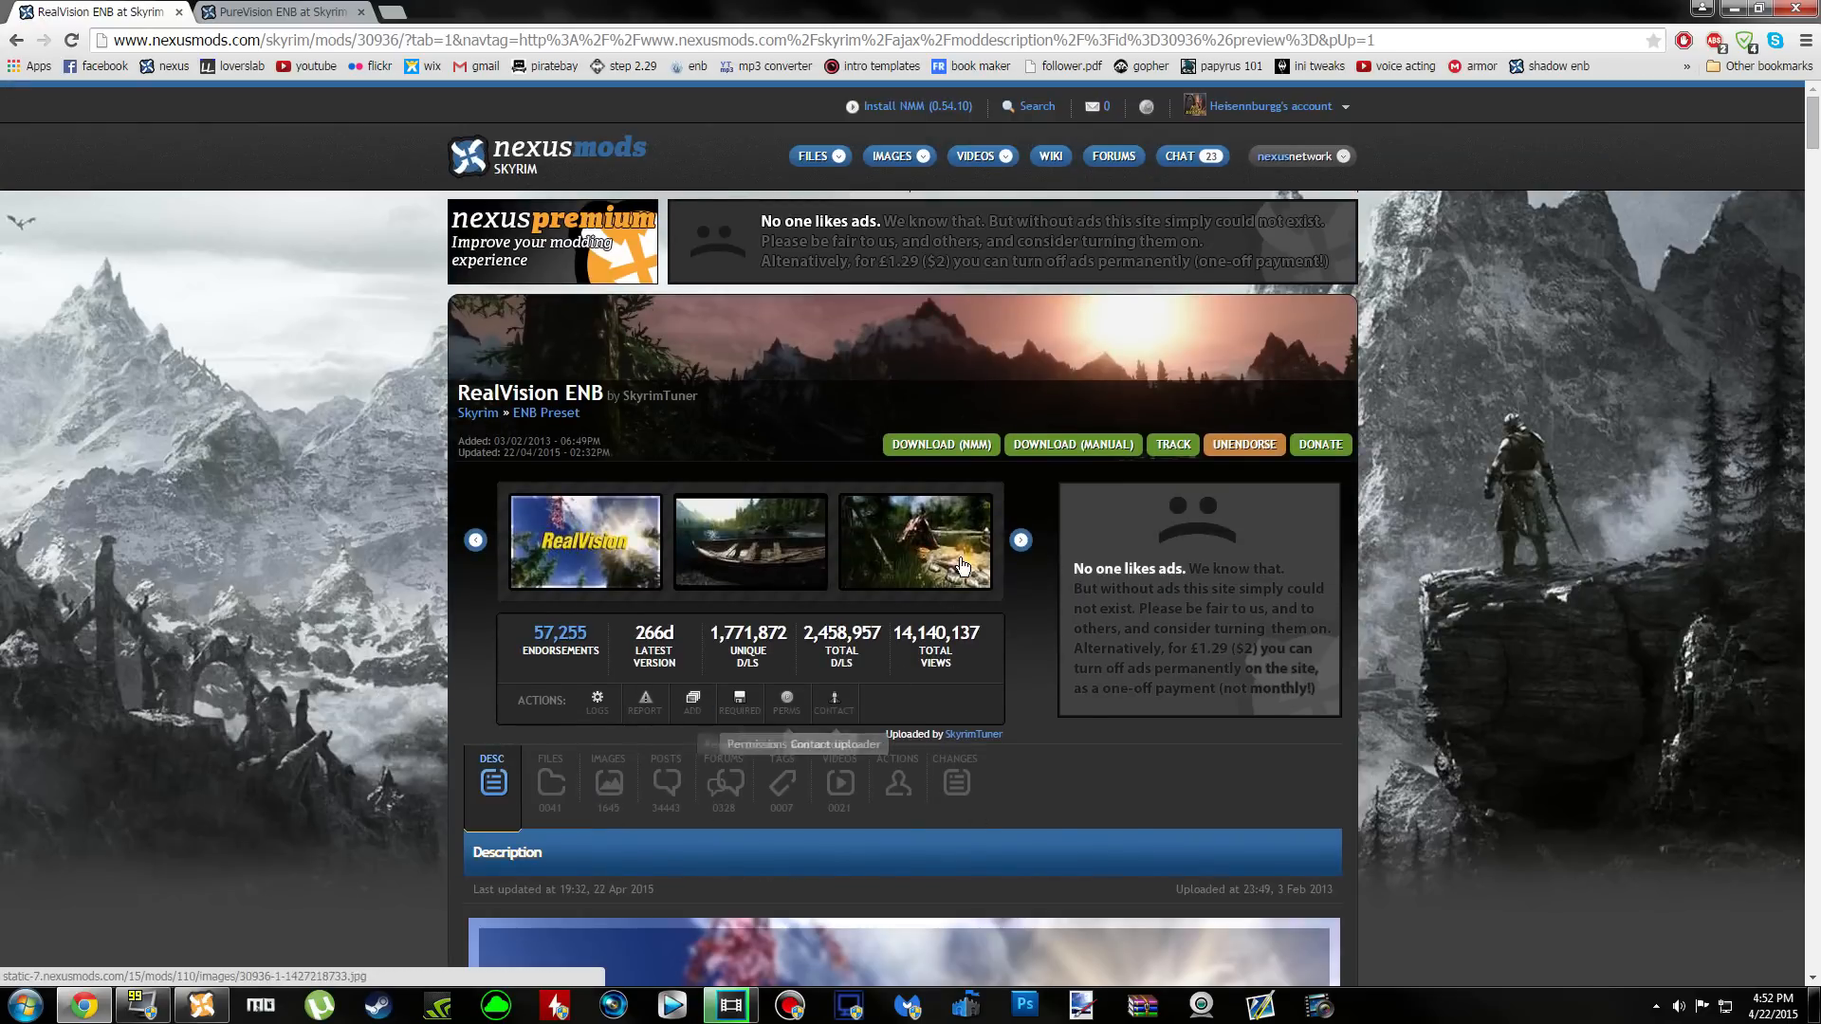
Review RealVision's installation instructions down to section 4, Install RealVision, and minimise Chrome and Nexus Mod Manager to reach the desktop
scroll(513, 645, down, 10)
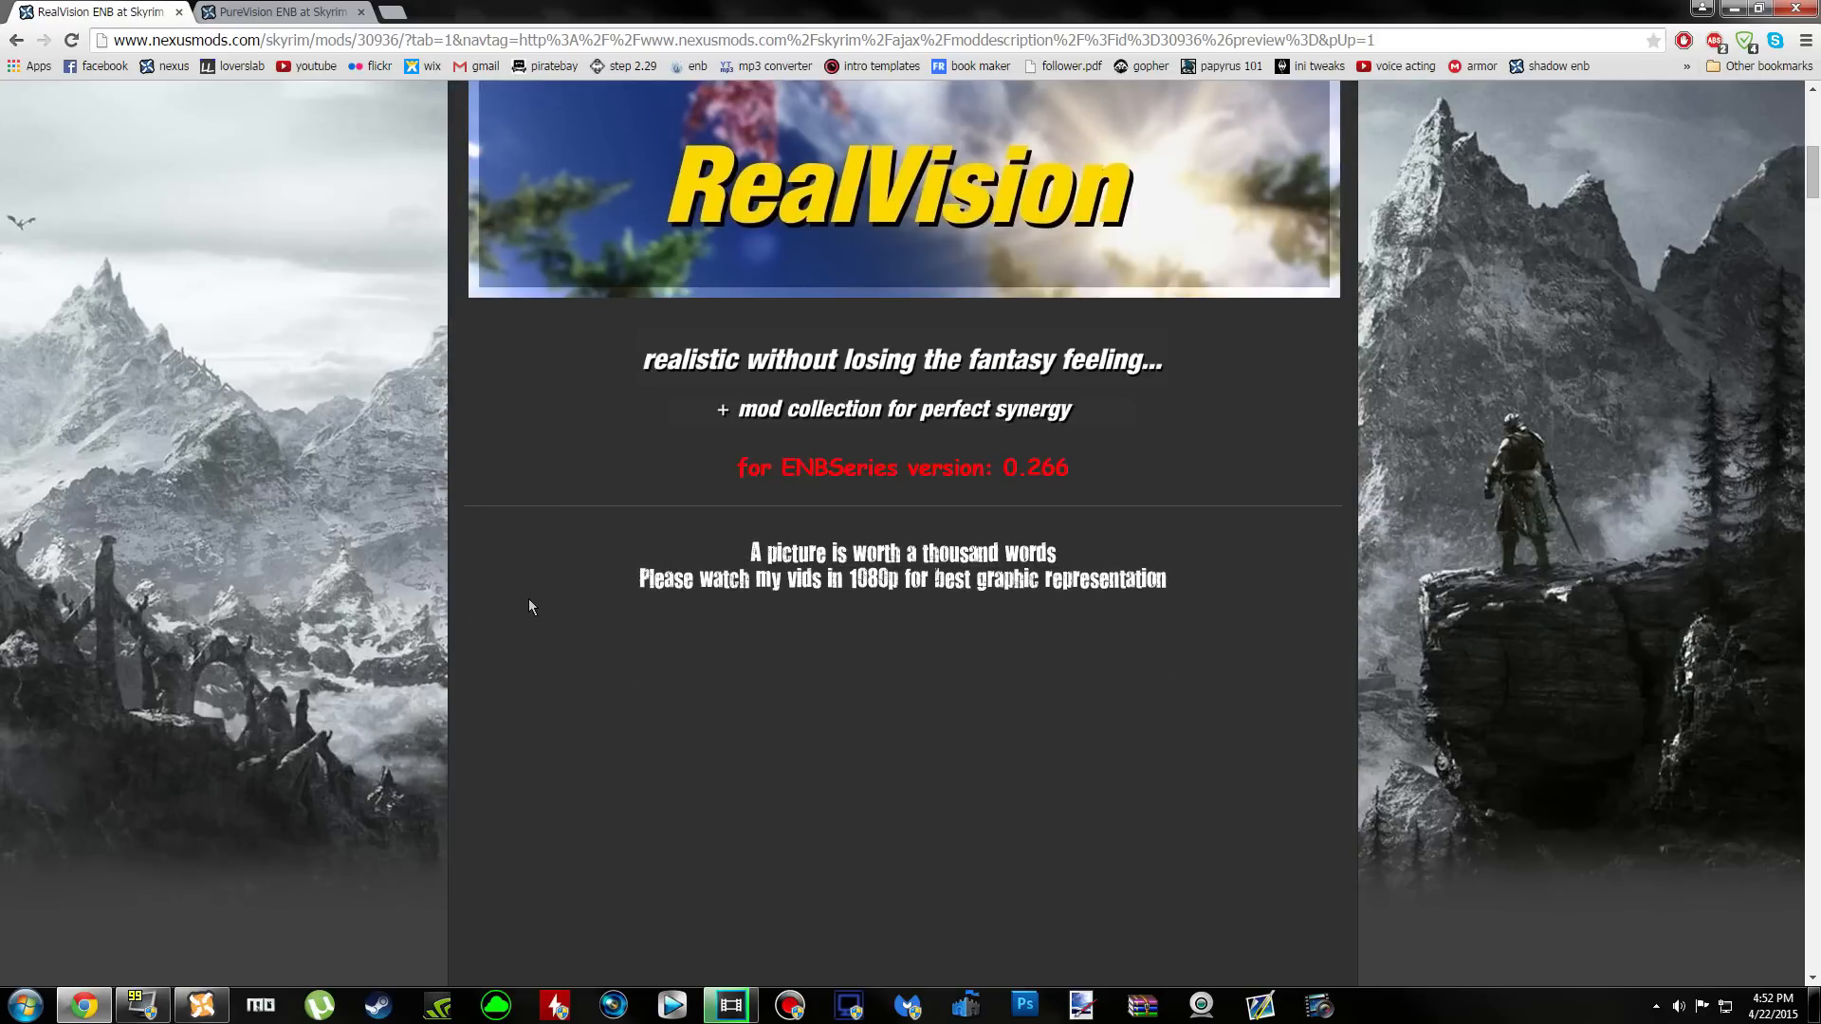
scroll(555, 588, down, 10)
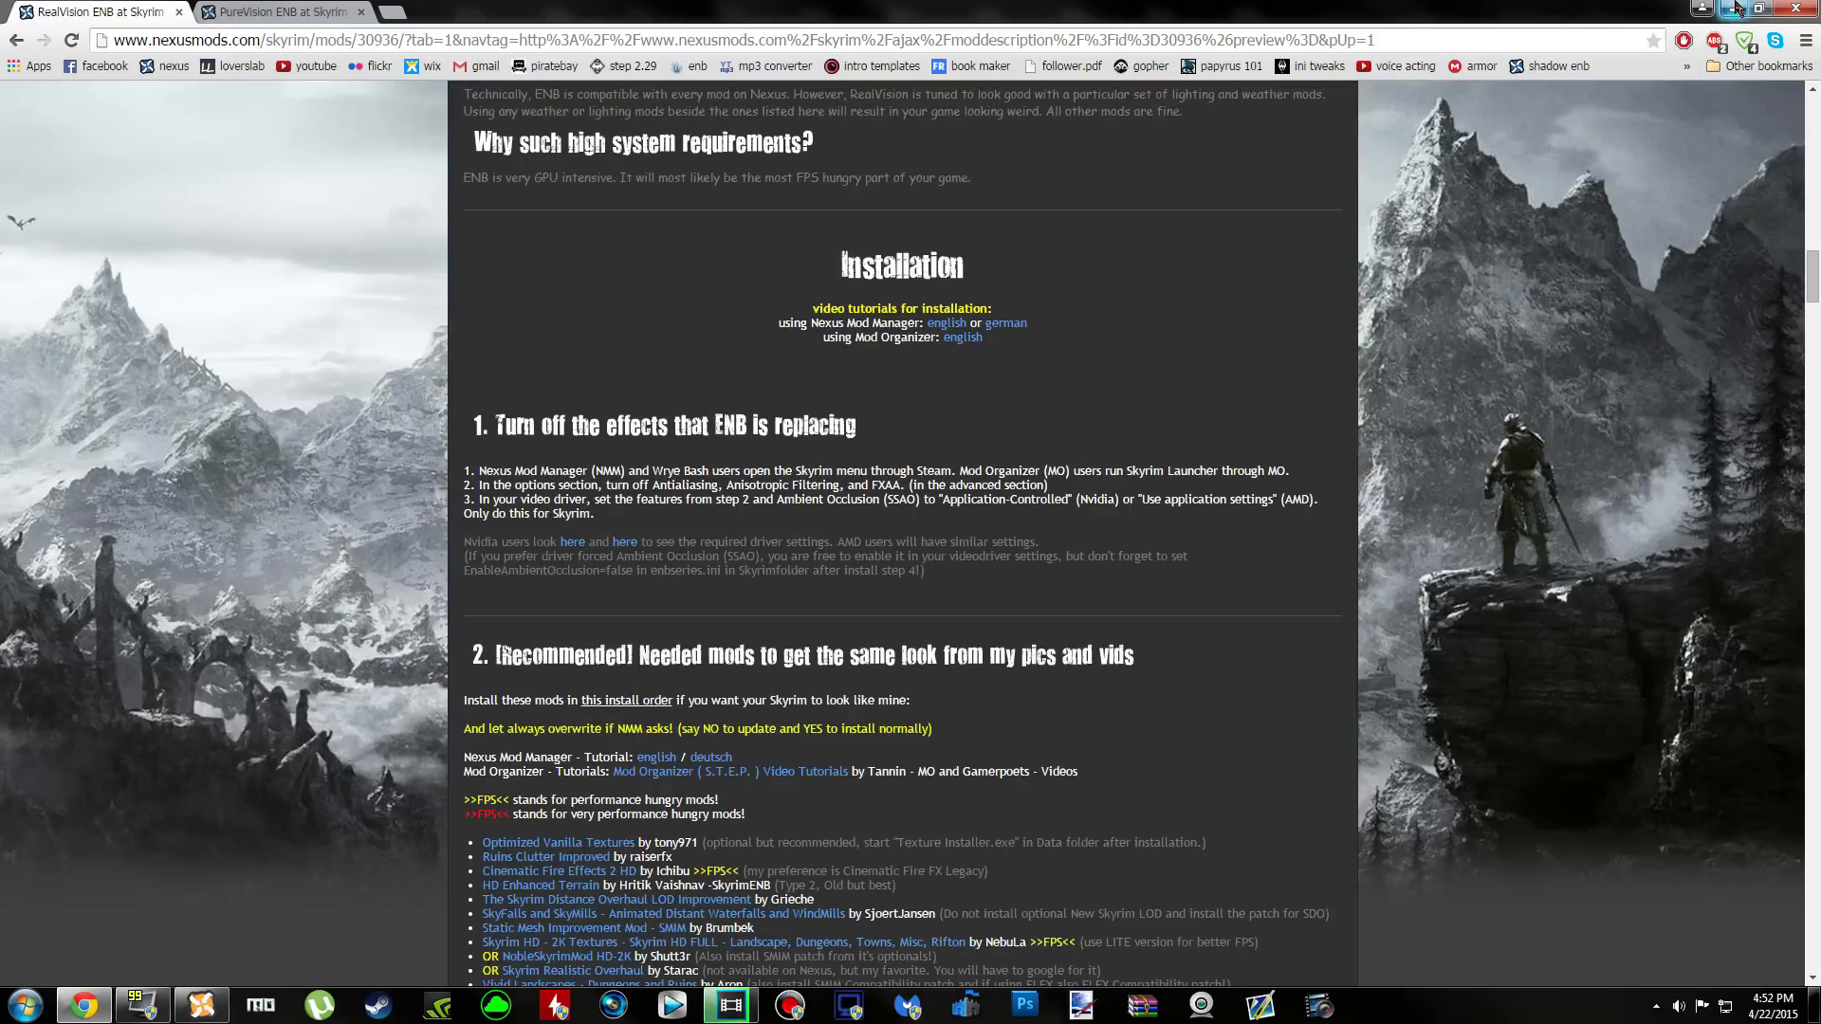
scroll(1298, 496, down, 15)
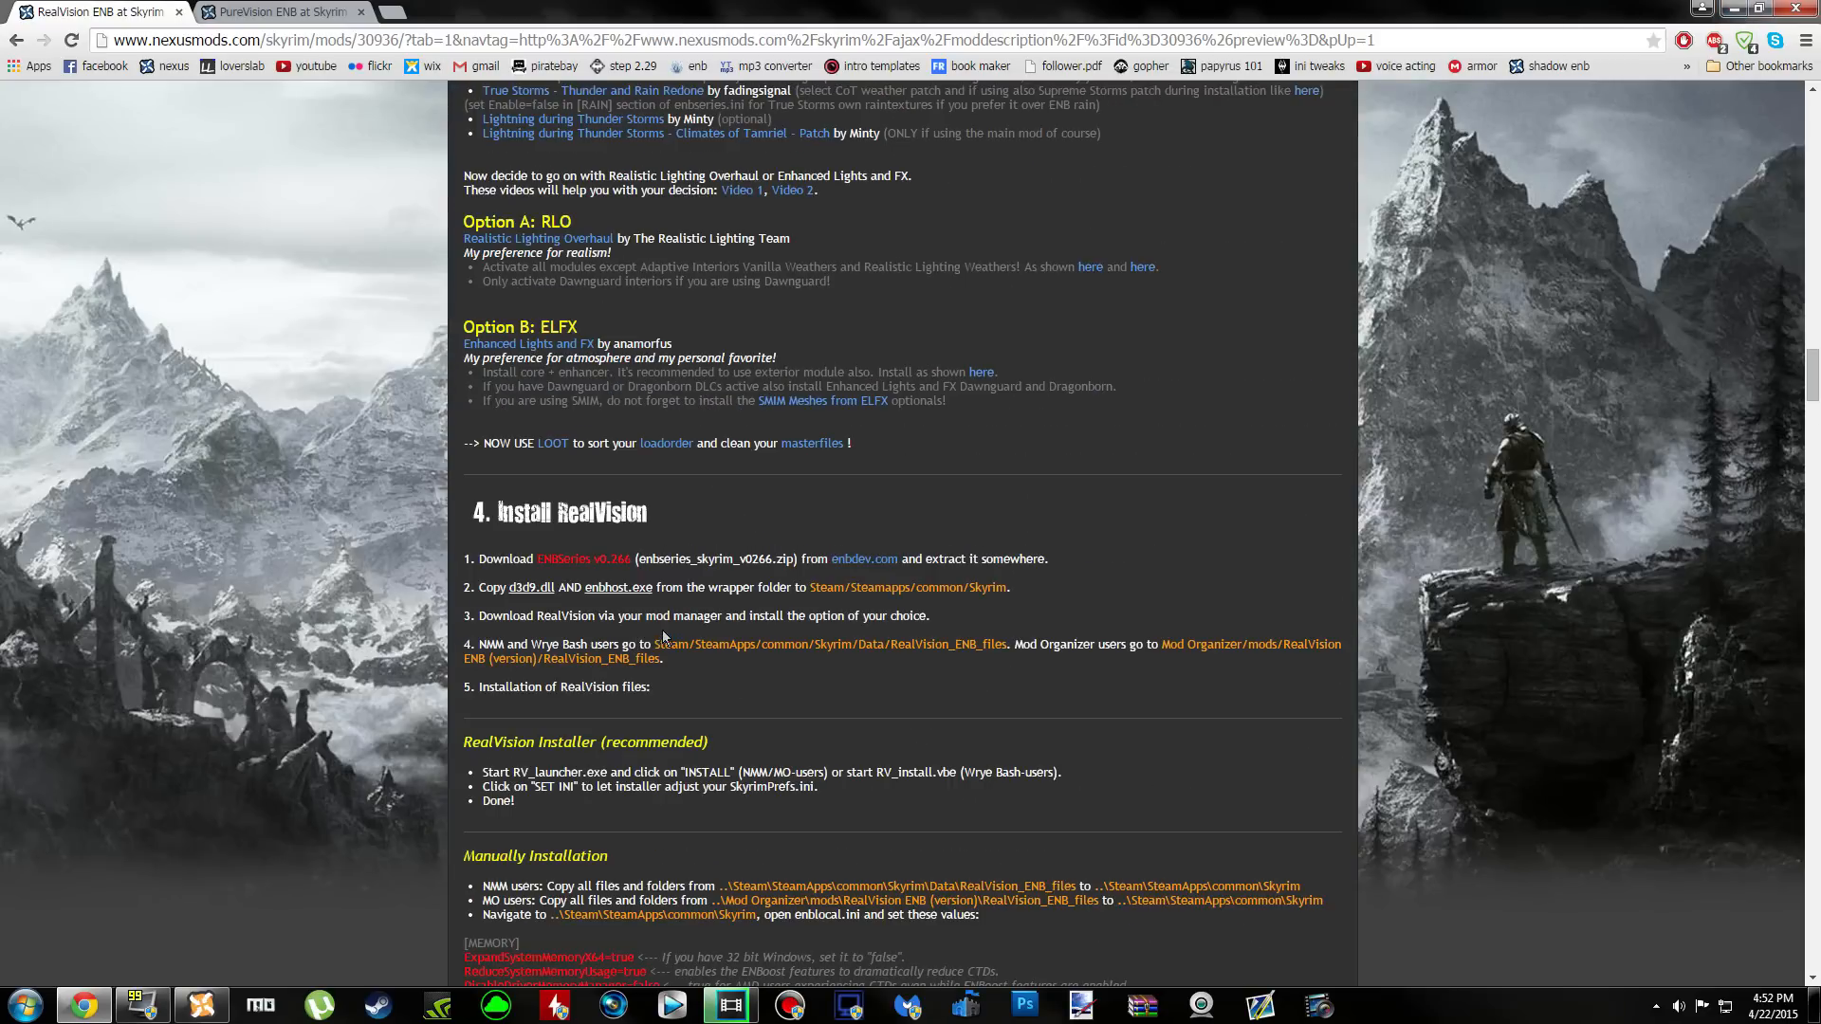
click(1734, 8)
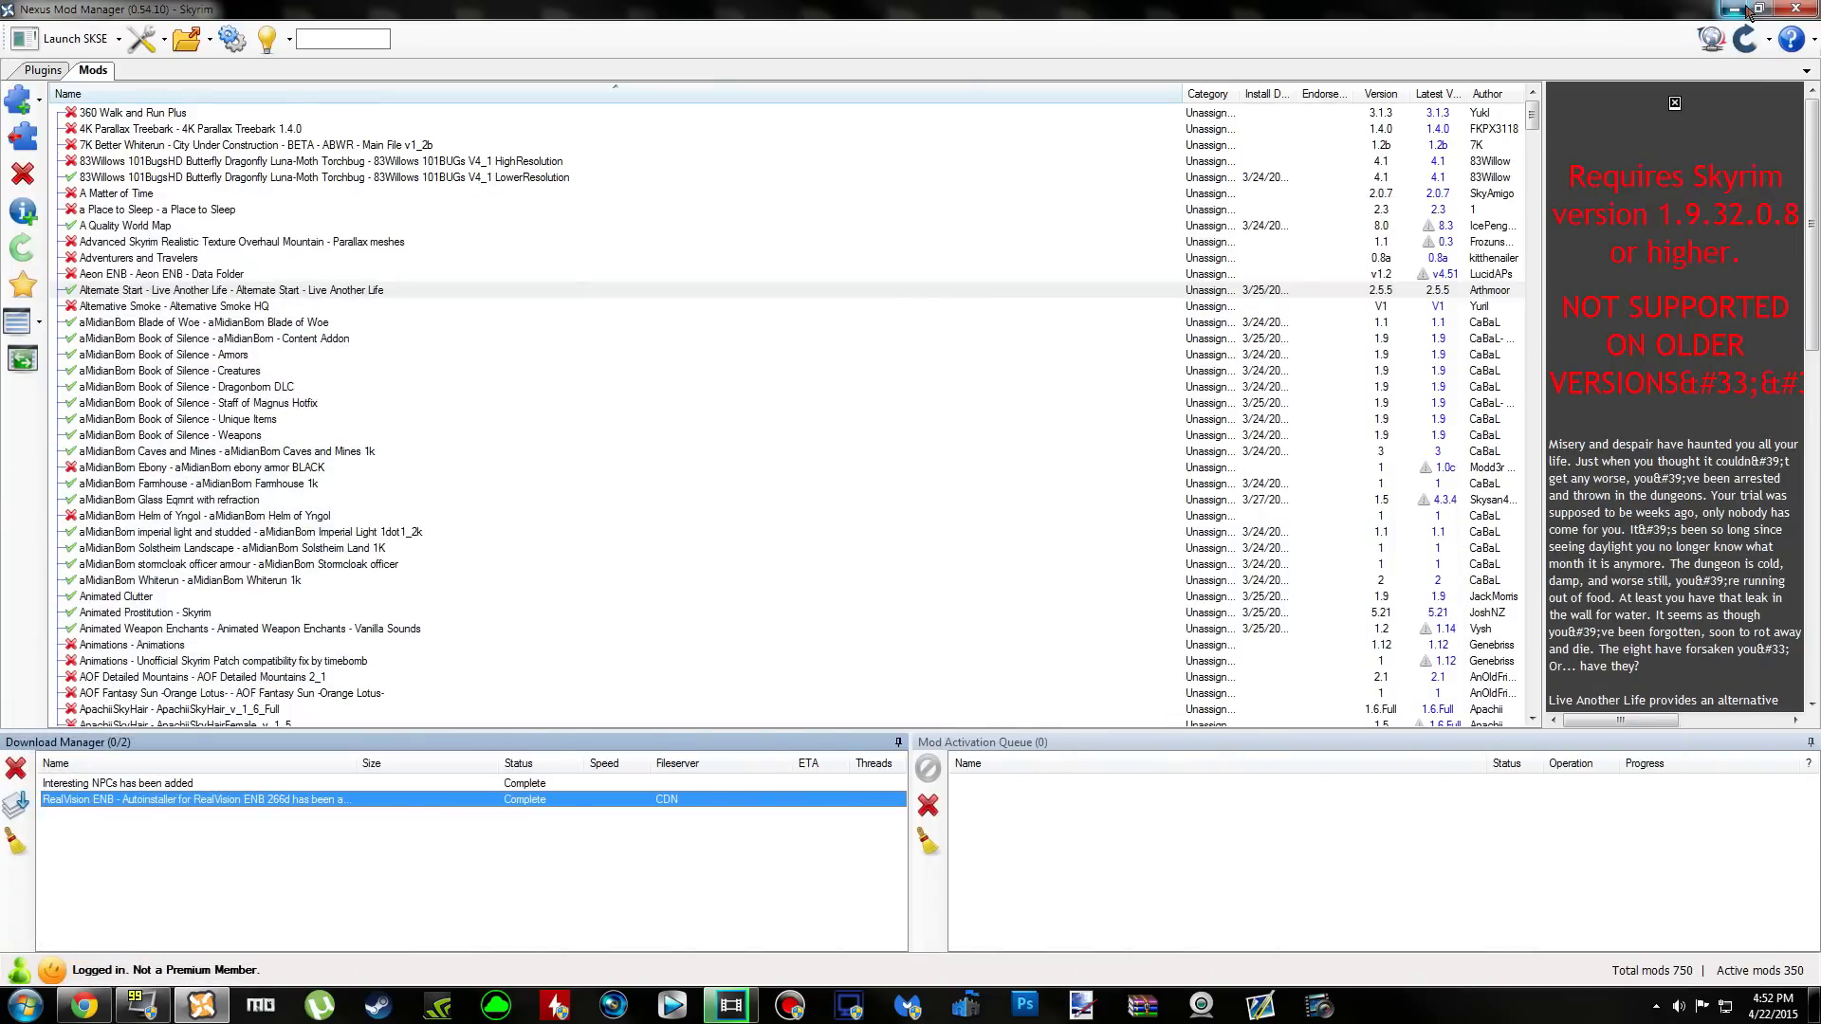
click(1742, 8)
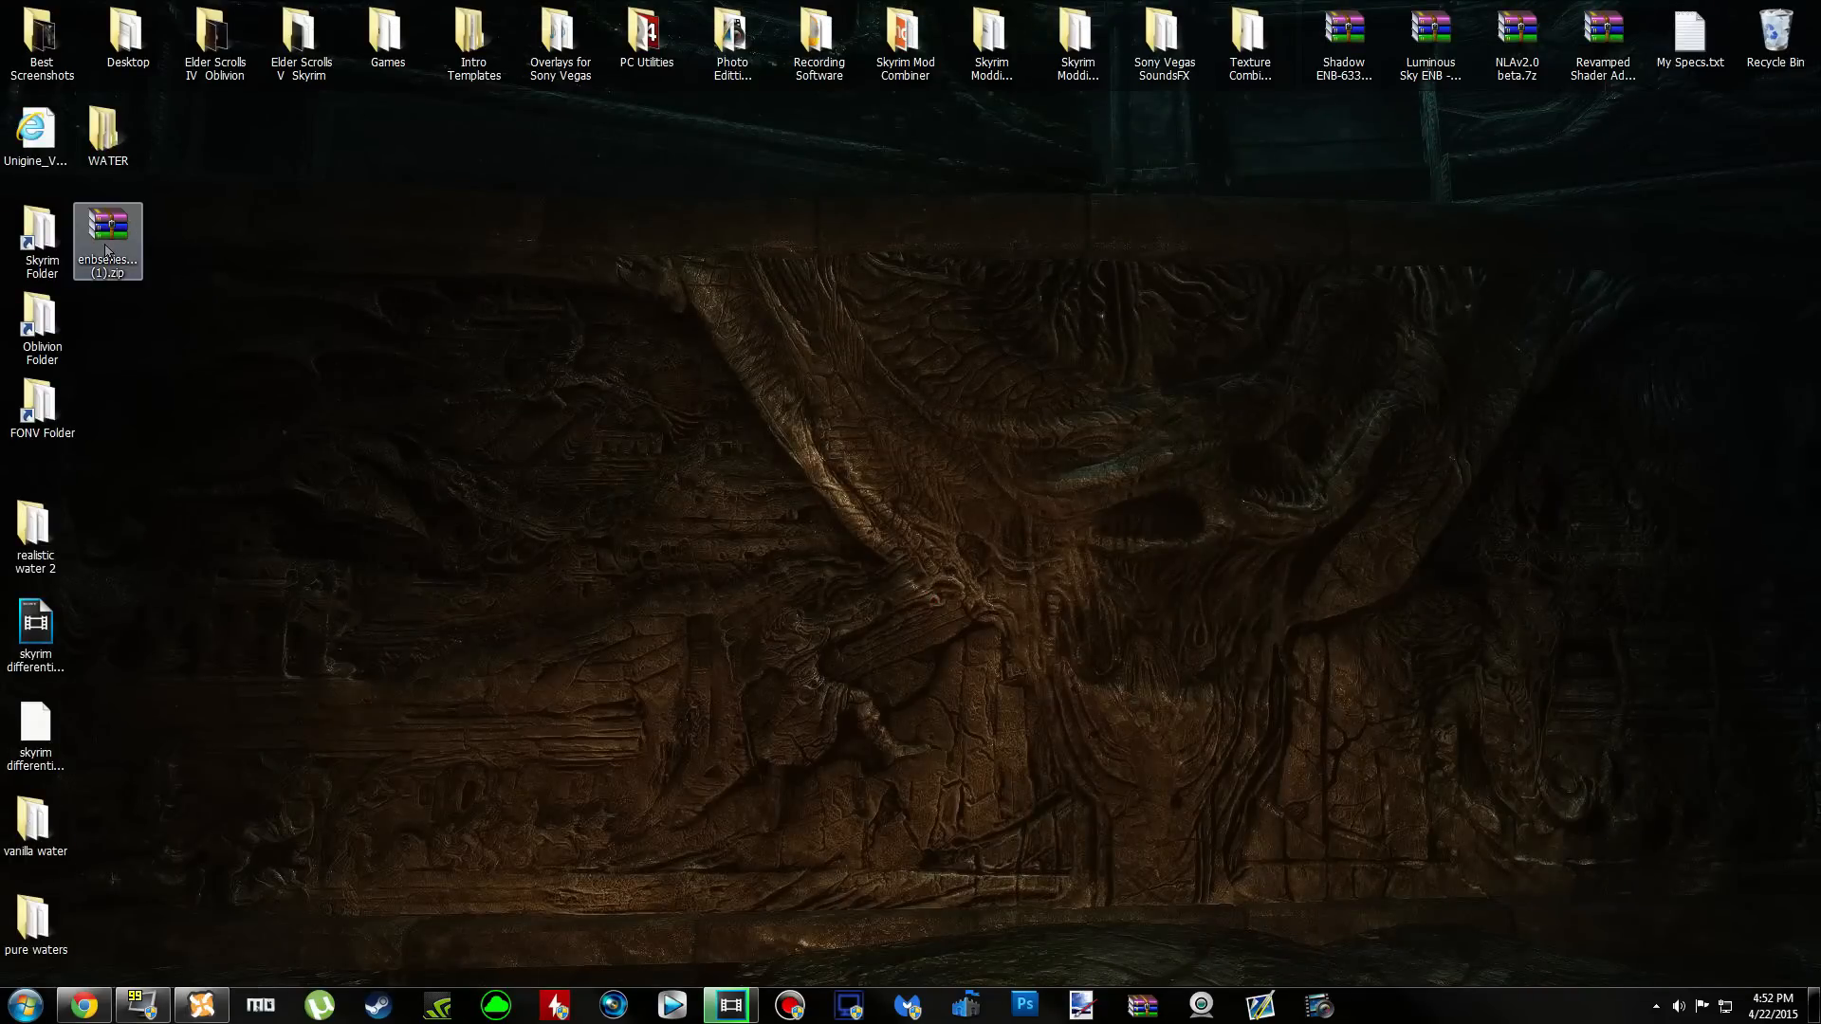
Extract the ENBSeries zip on the desktop into its own folder, enbseries_skyrim_v0266 (1), and select that folder
click(106, 249)
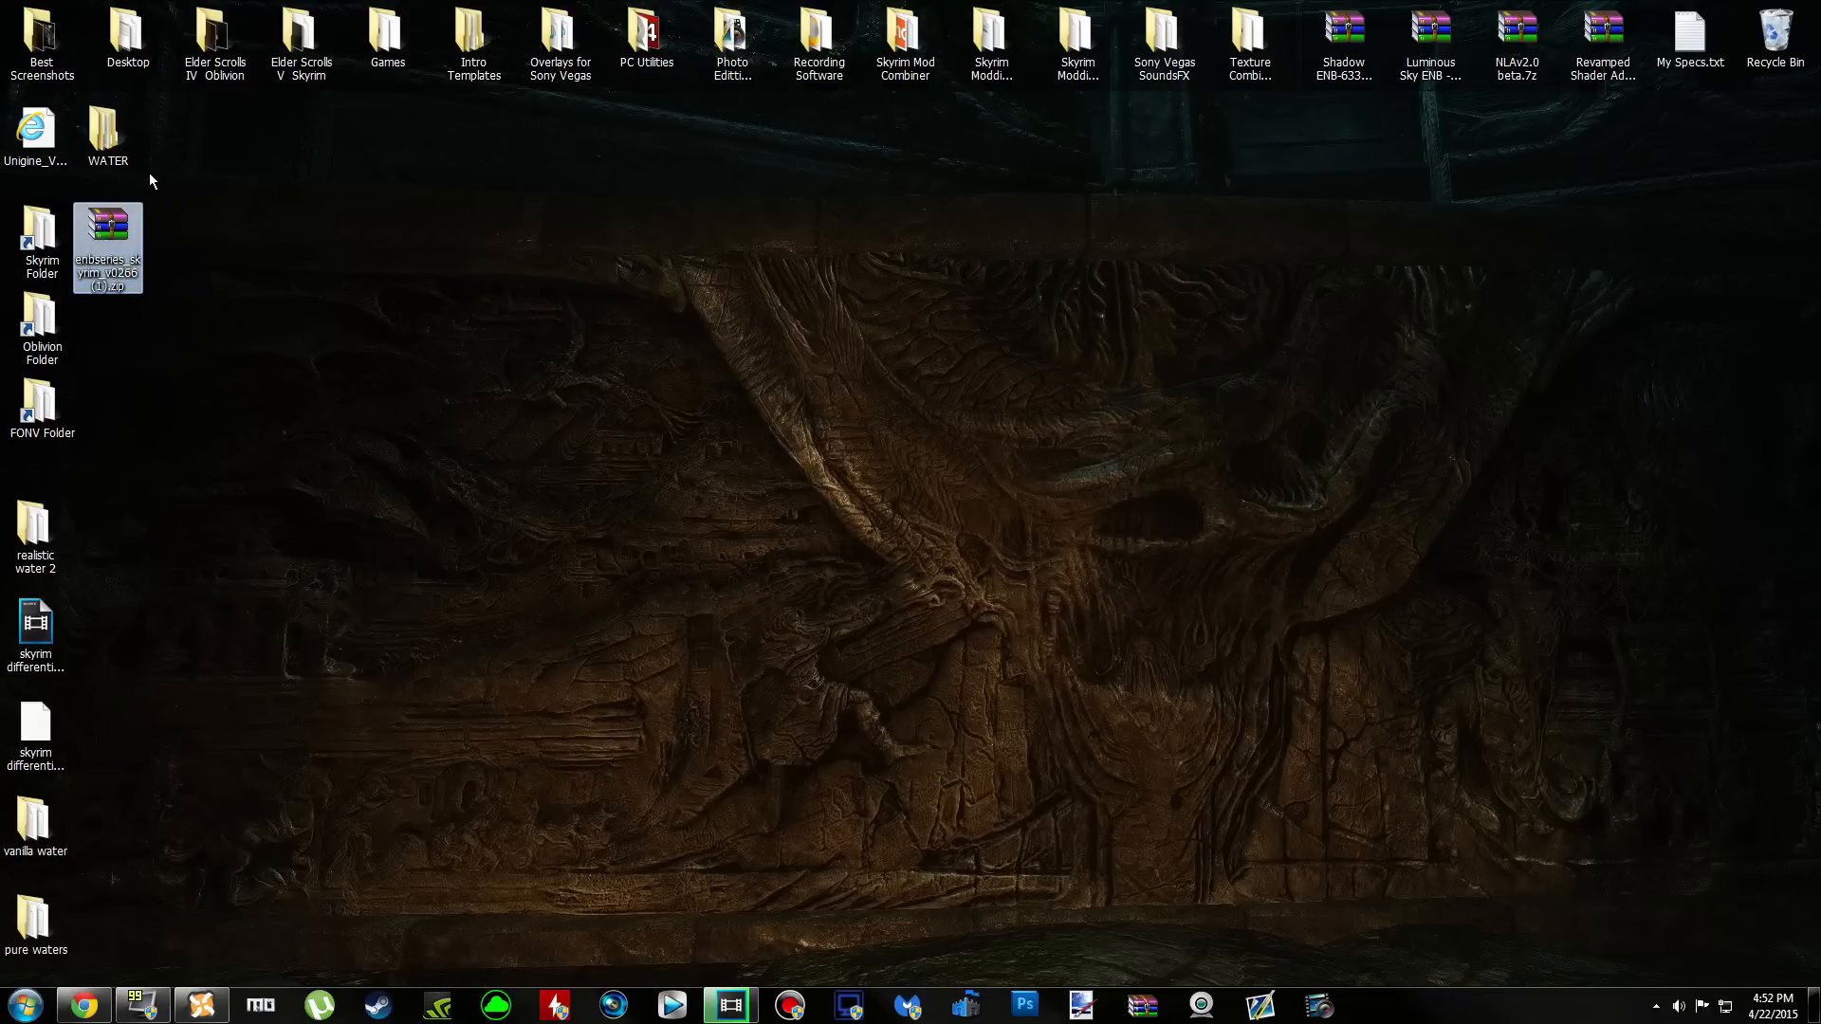
right_click(128, 231)
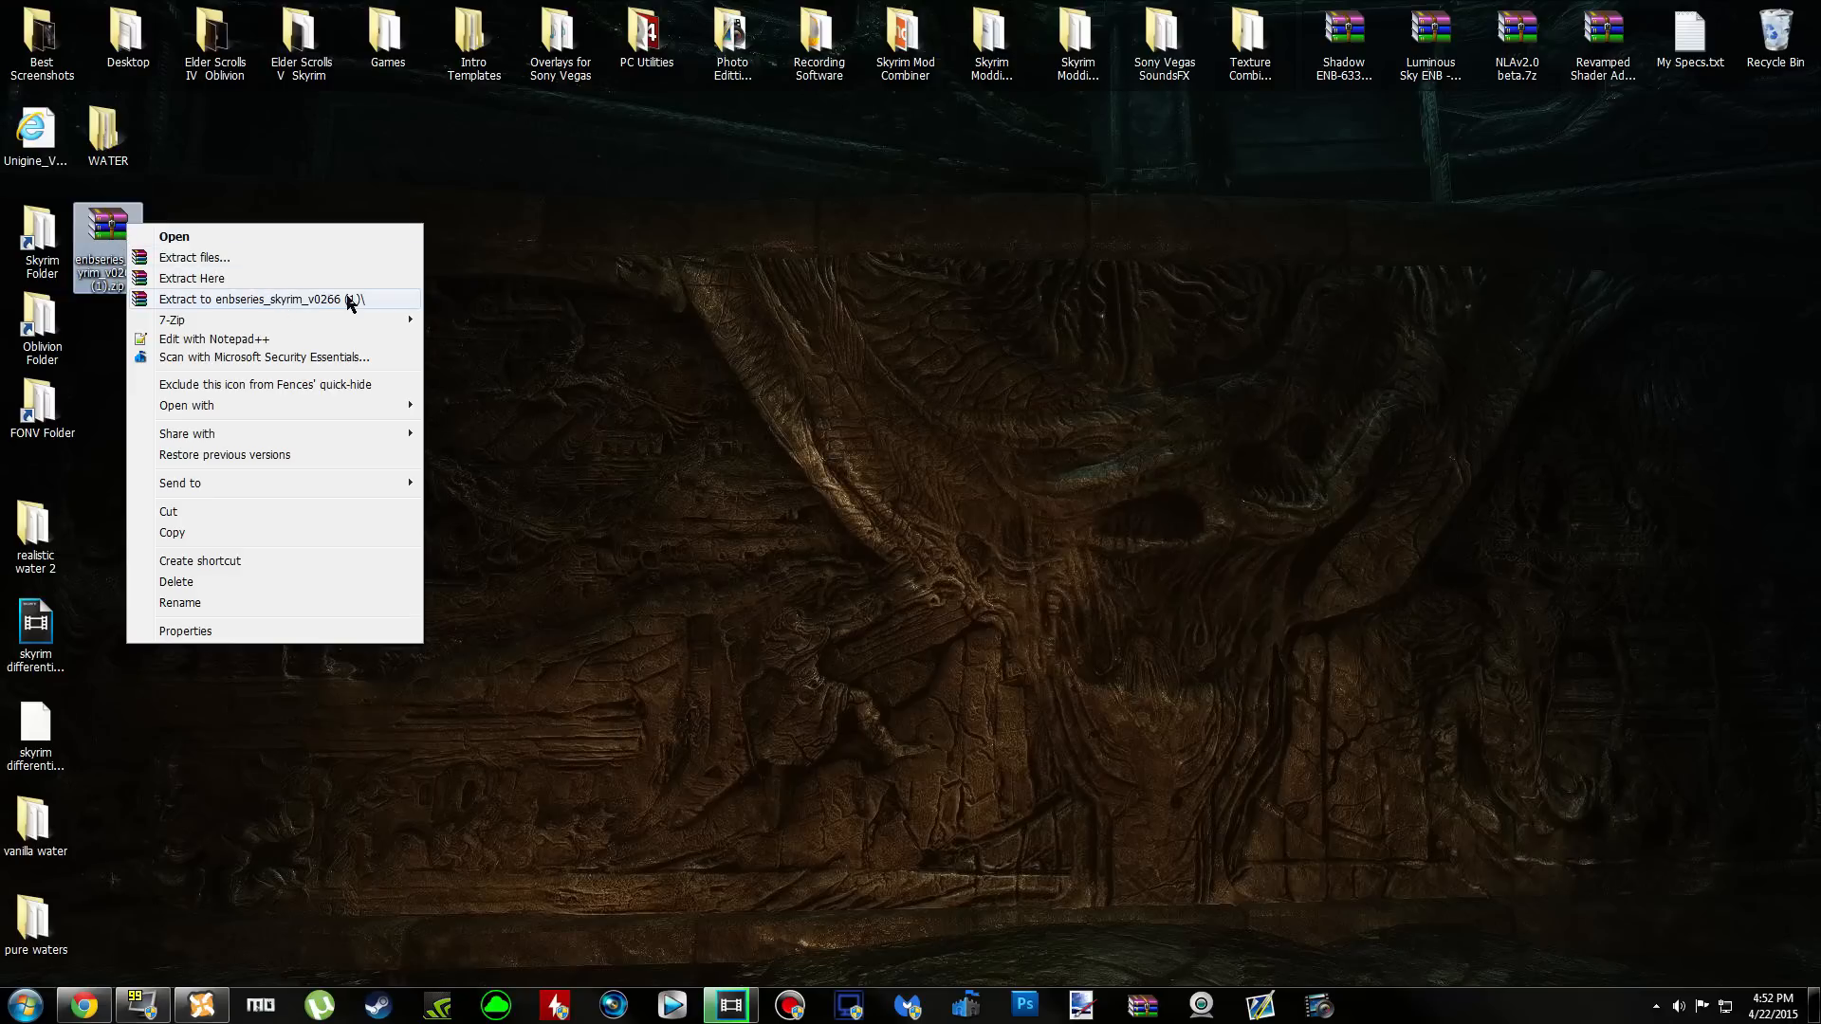
mouse_move(408, 323)
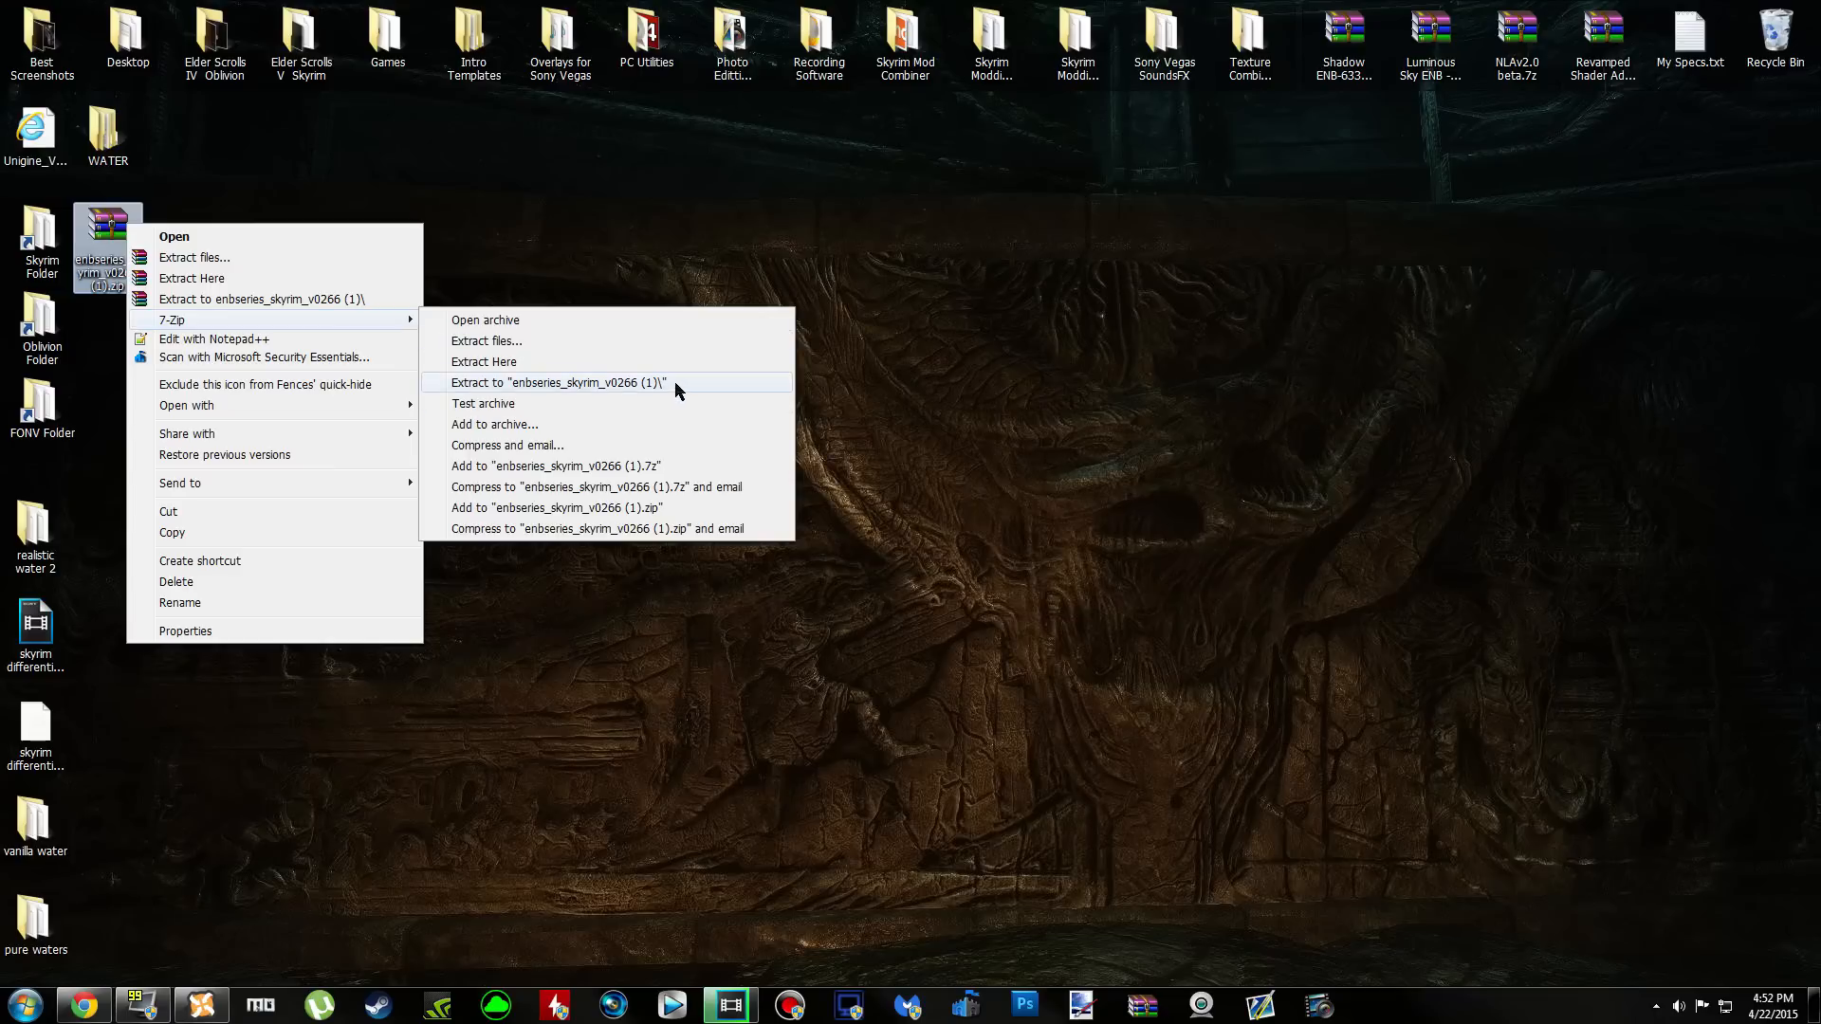
click(334, 299)
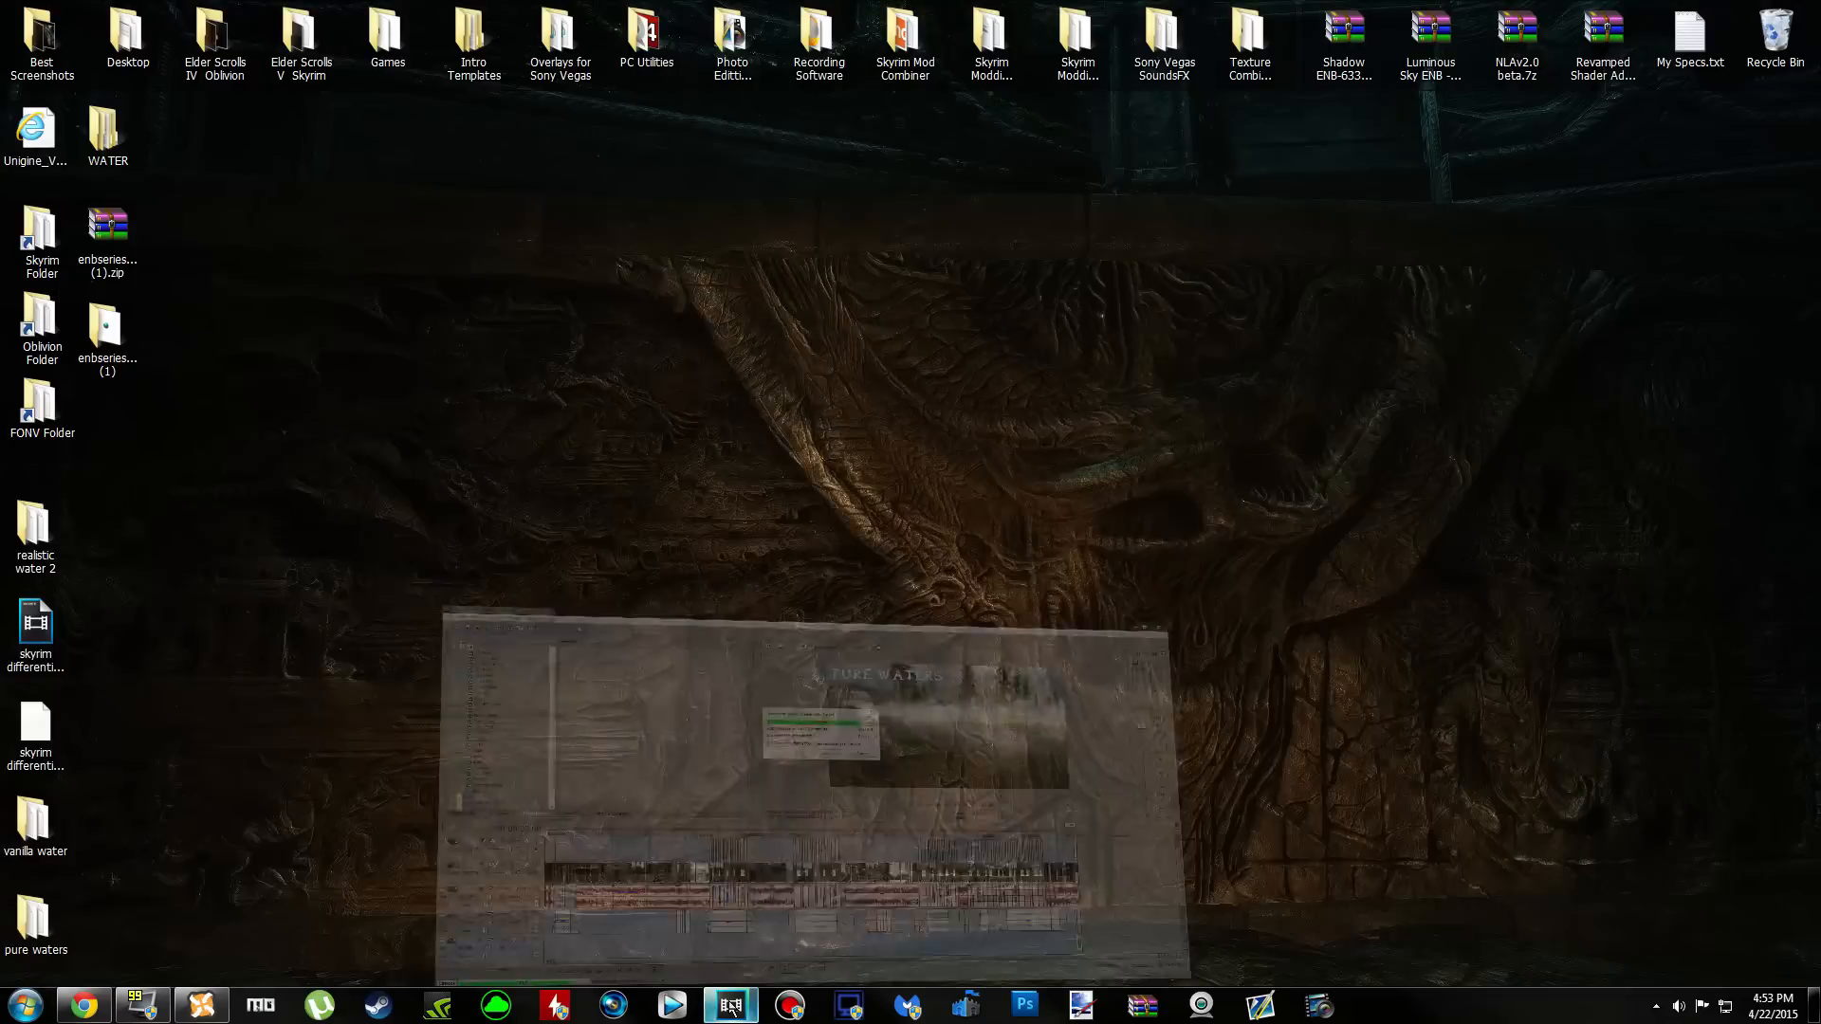
click(112, 332)
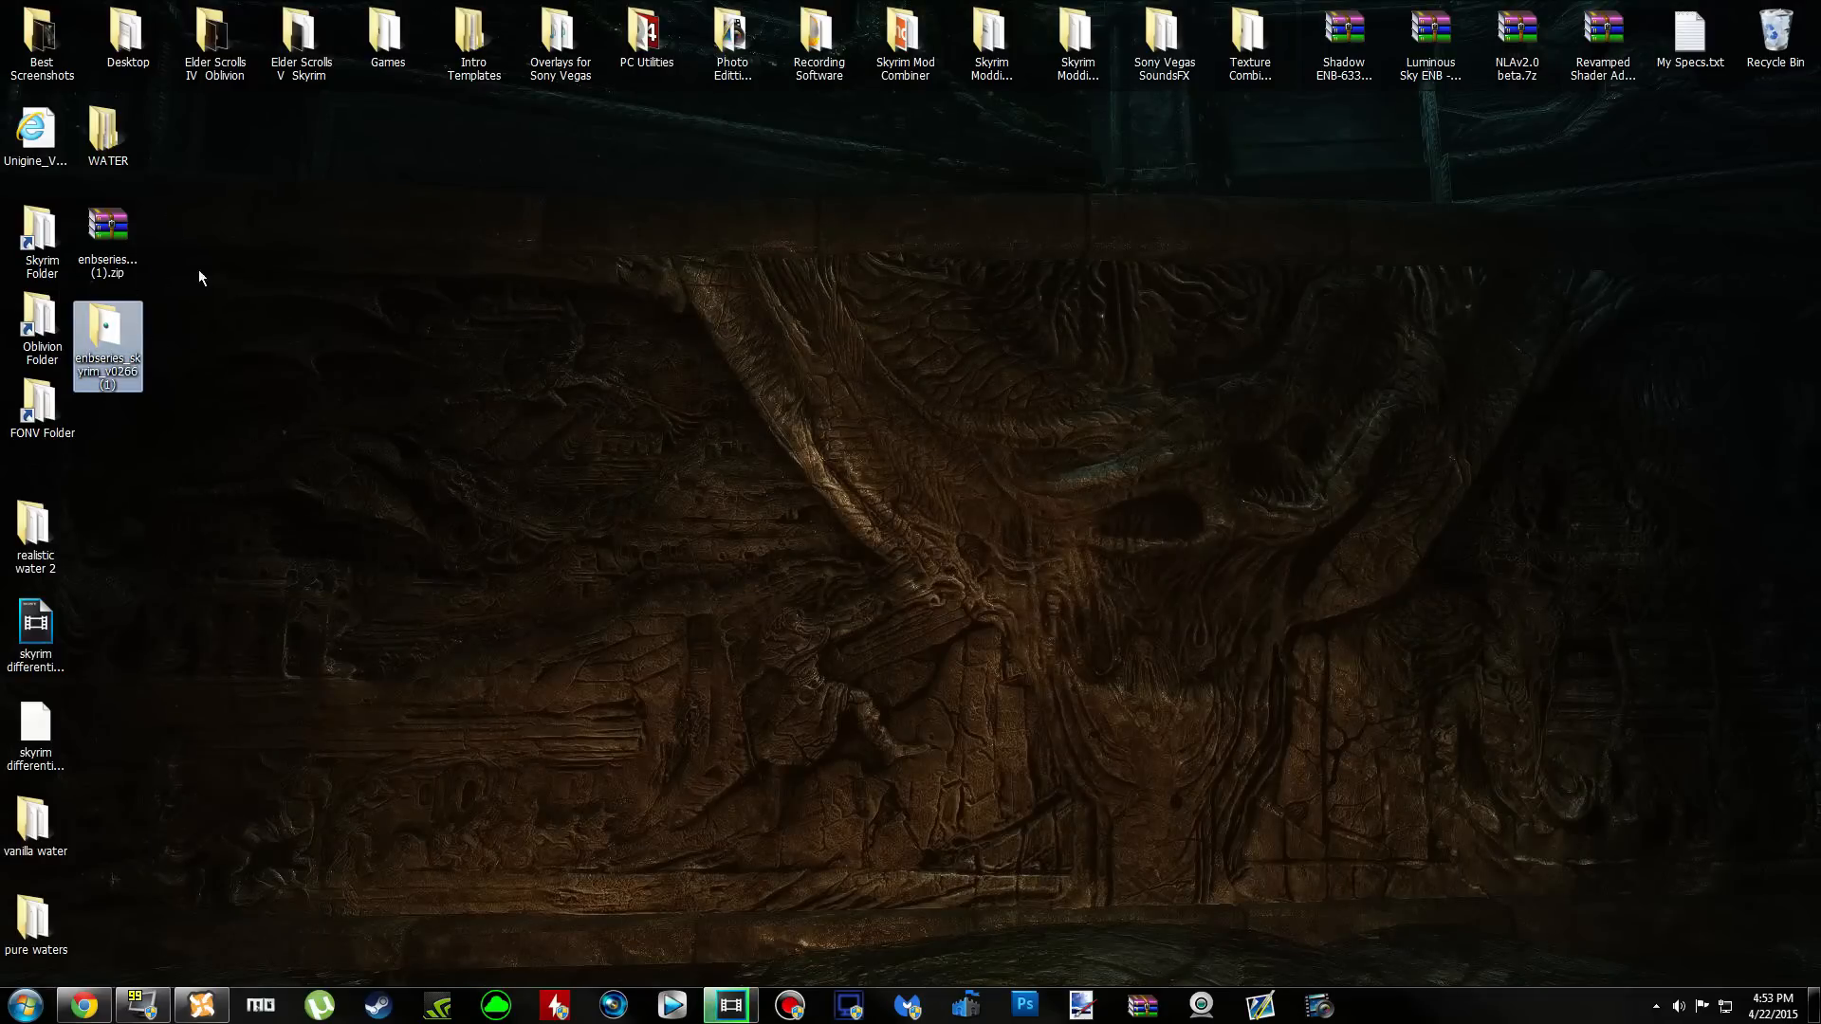
Move the enbseries_skyrim_v0266 (1).zip archive from the desktop to the Recycle Bin
click(107, 233)
key(Delete)
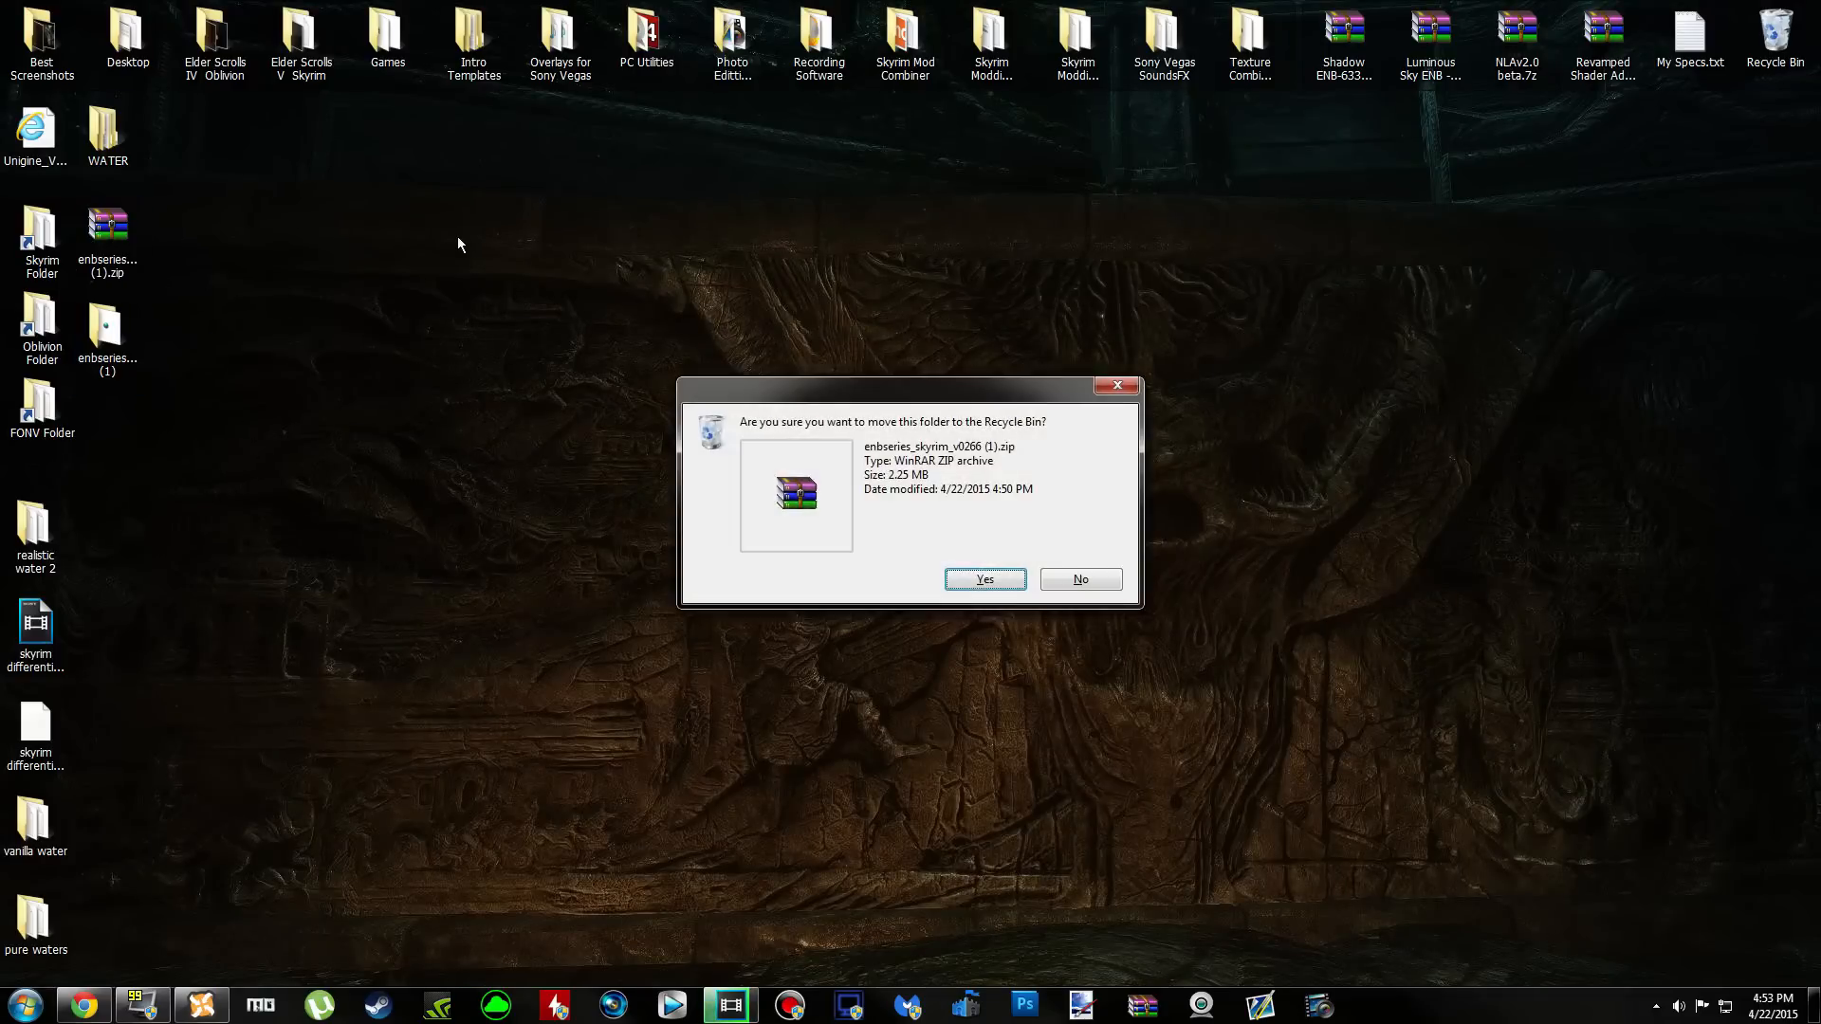
key(Return)
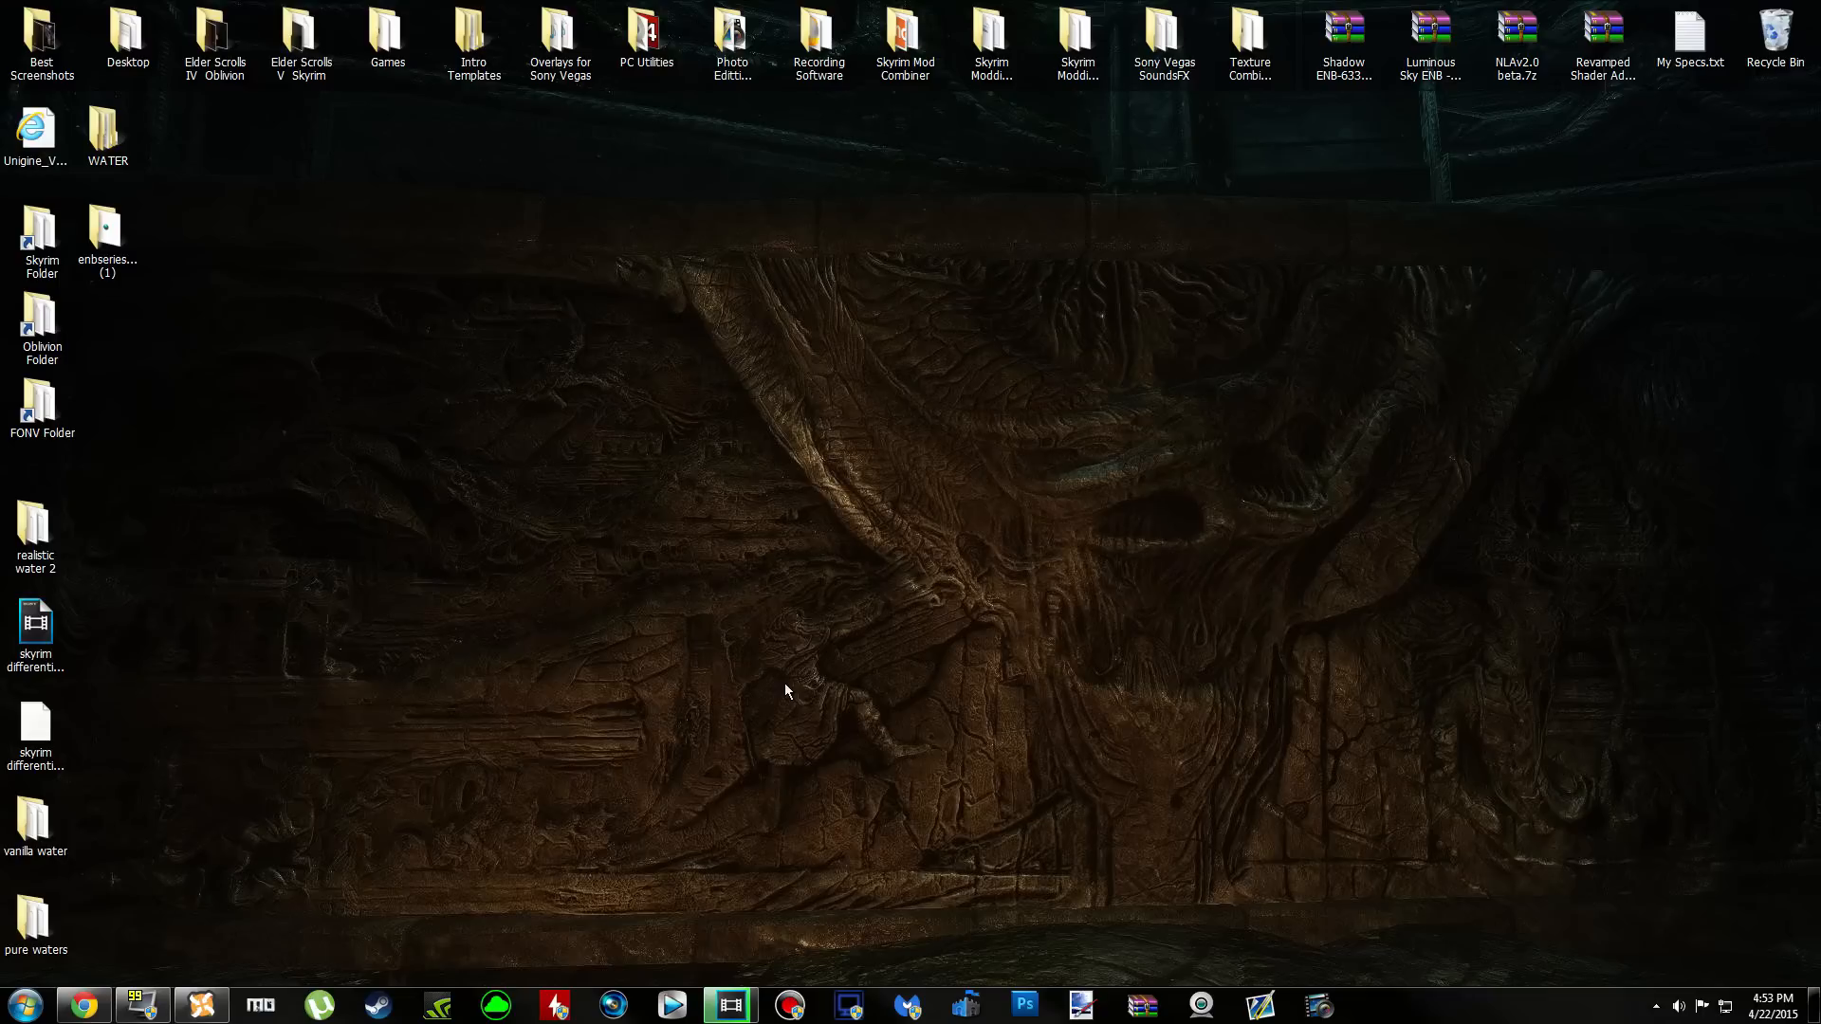
Switch to Nexus Mod Manager, open the Skyrim game folder from it, and locate SkyrimLauncher.exe and TESV.exe in that folder
click(202, 1006)
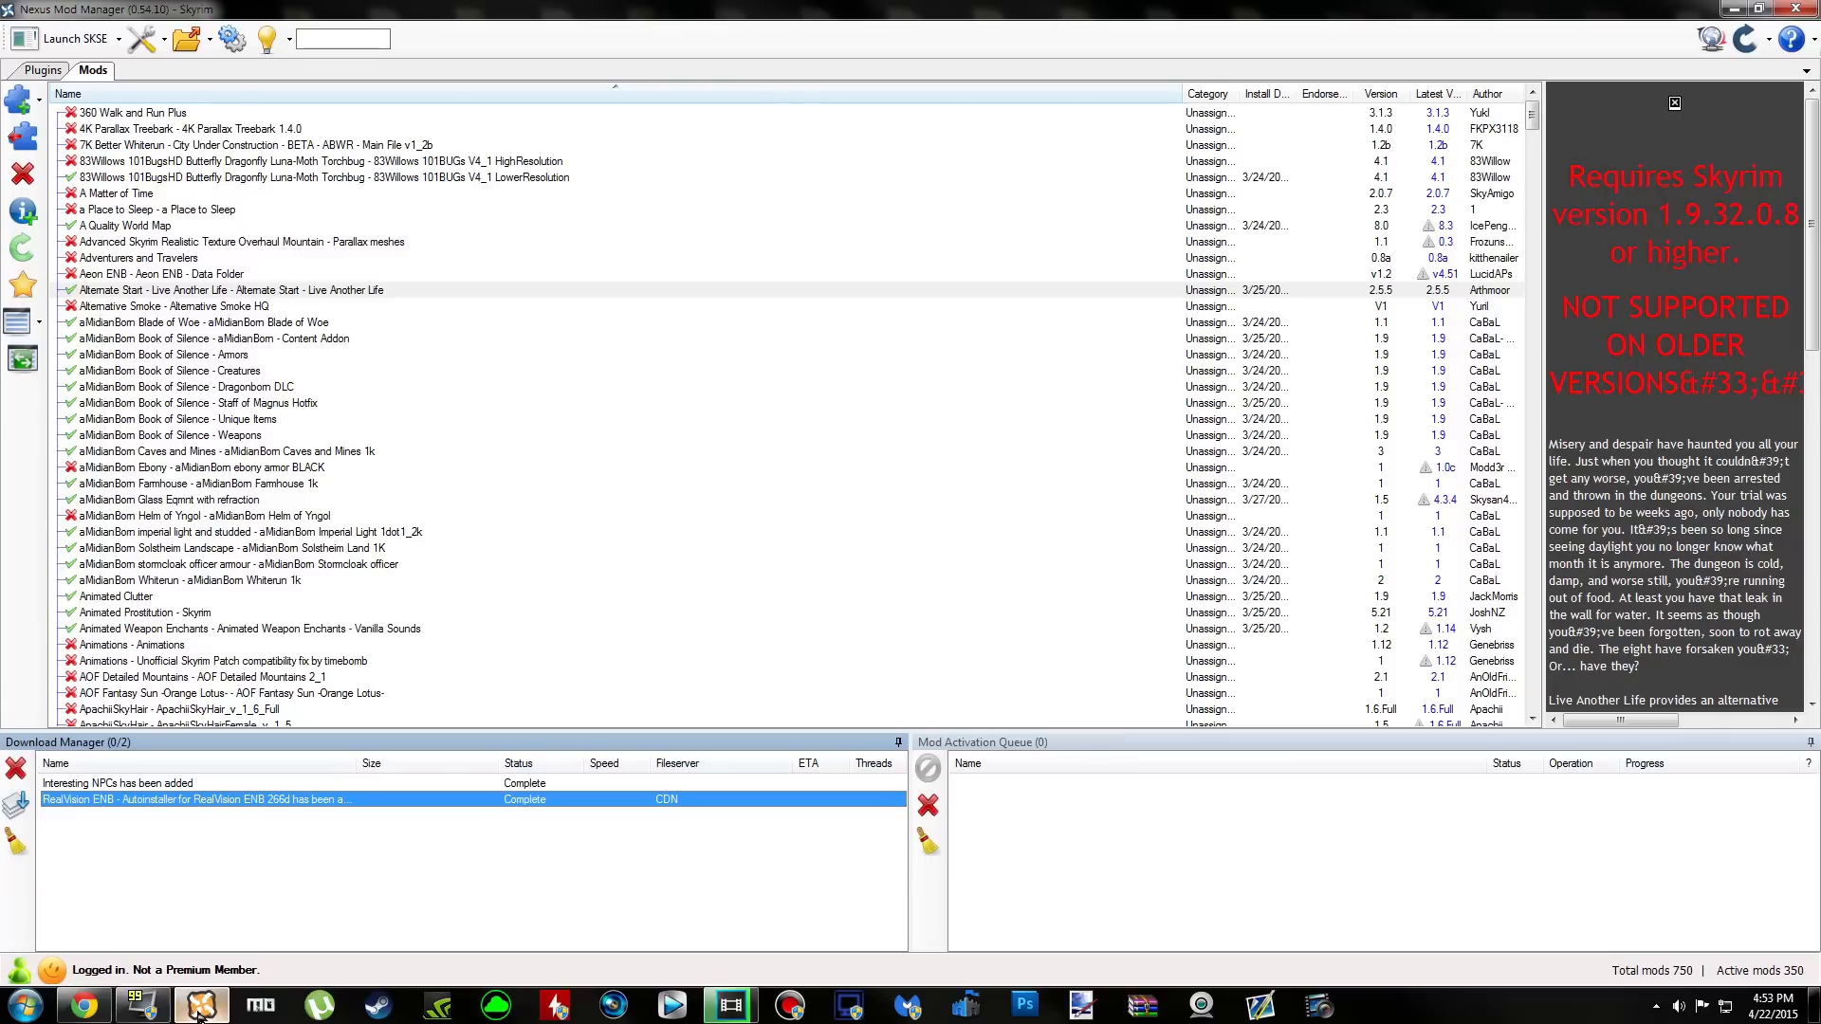
click(210, 41)
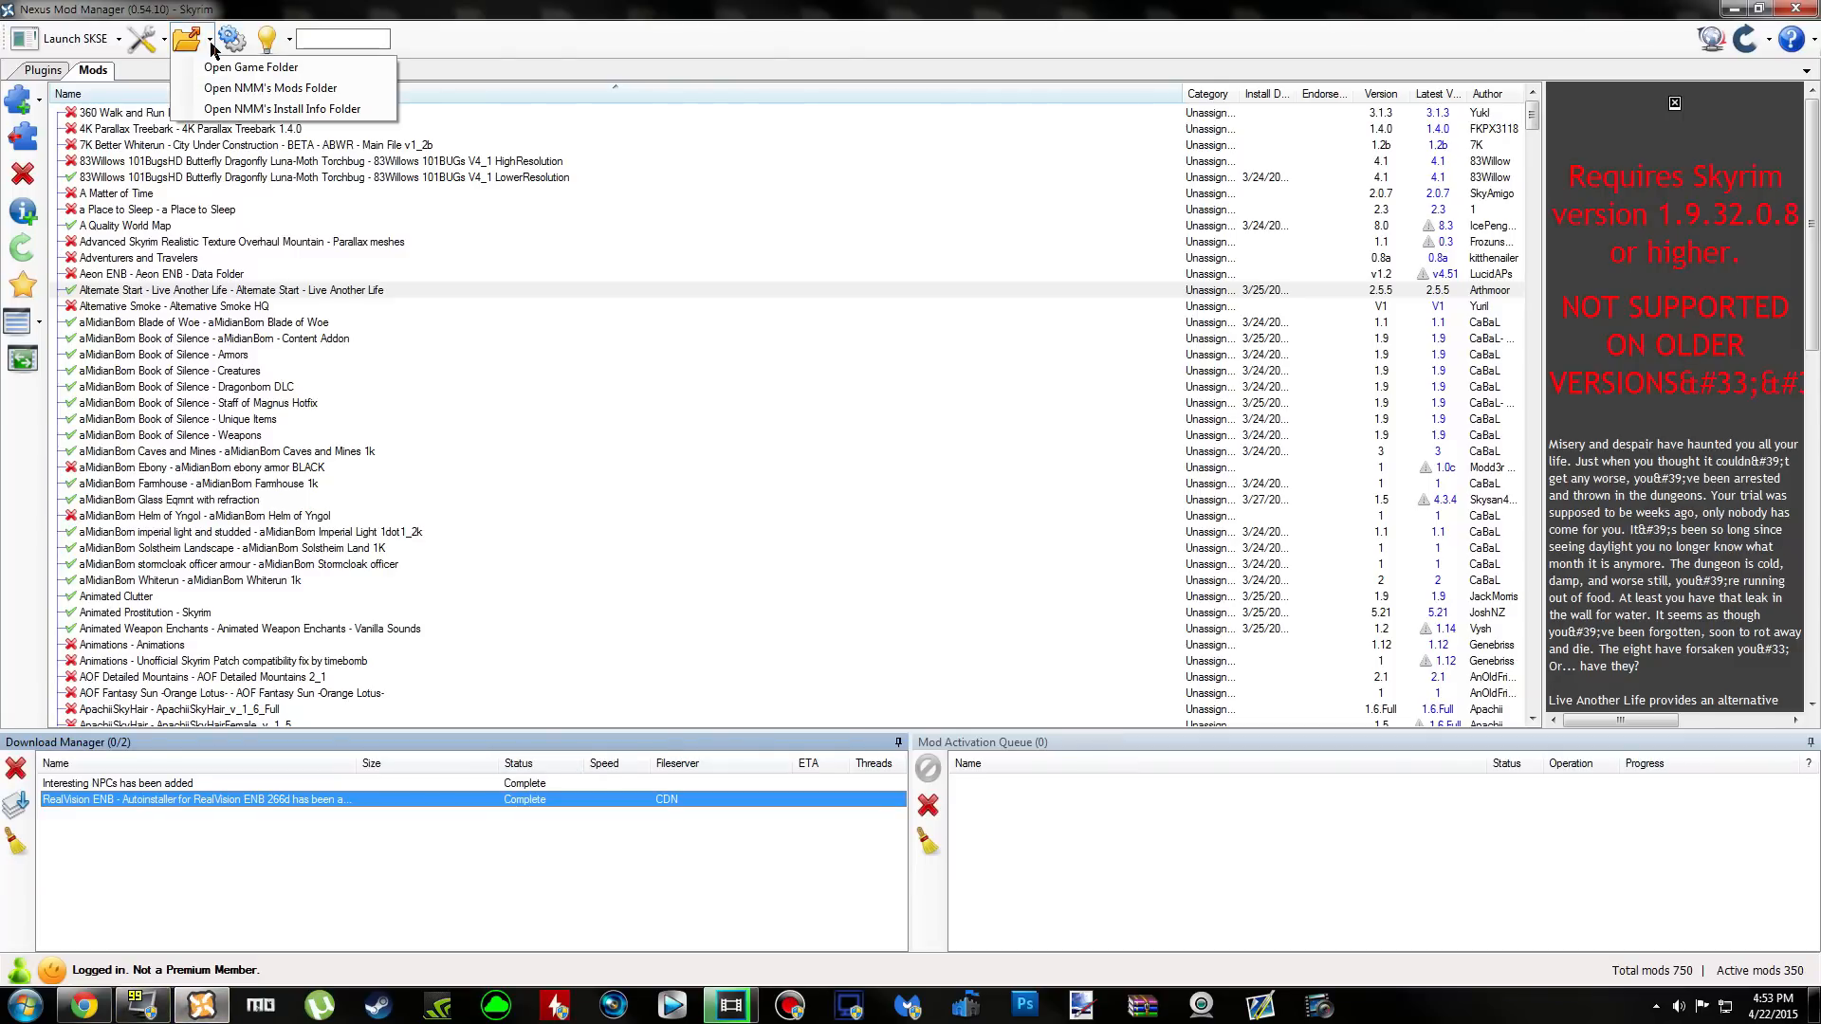
click(206, 67)
scroll(639, 550, down, 5)
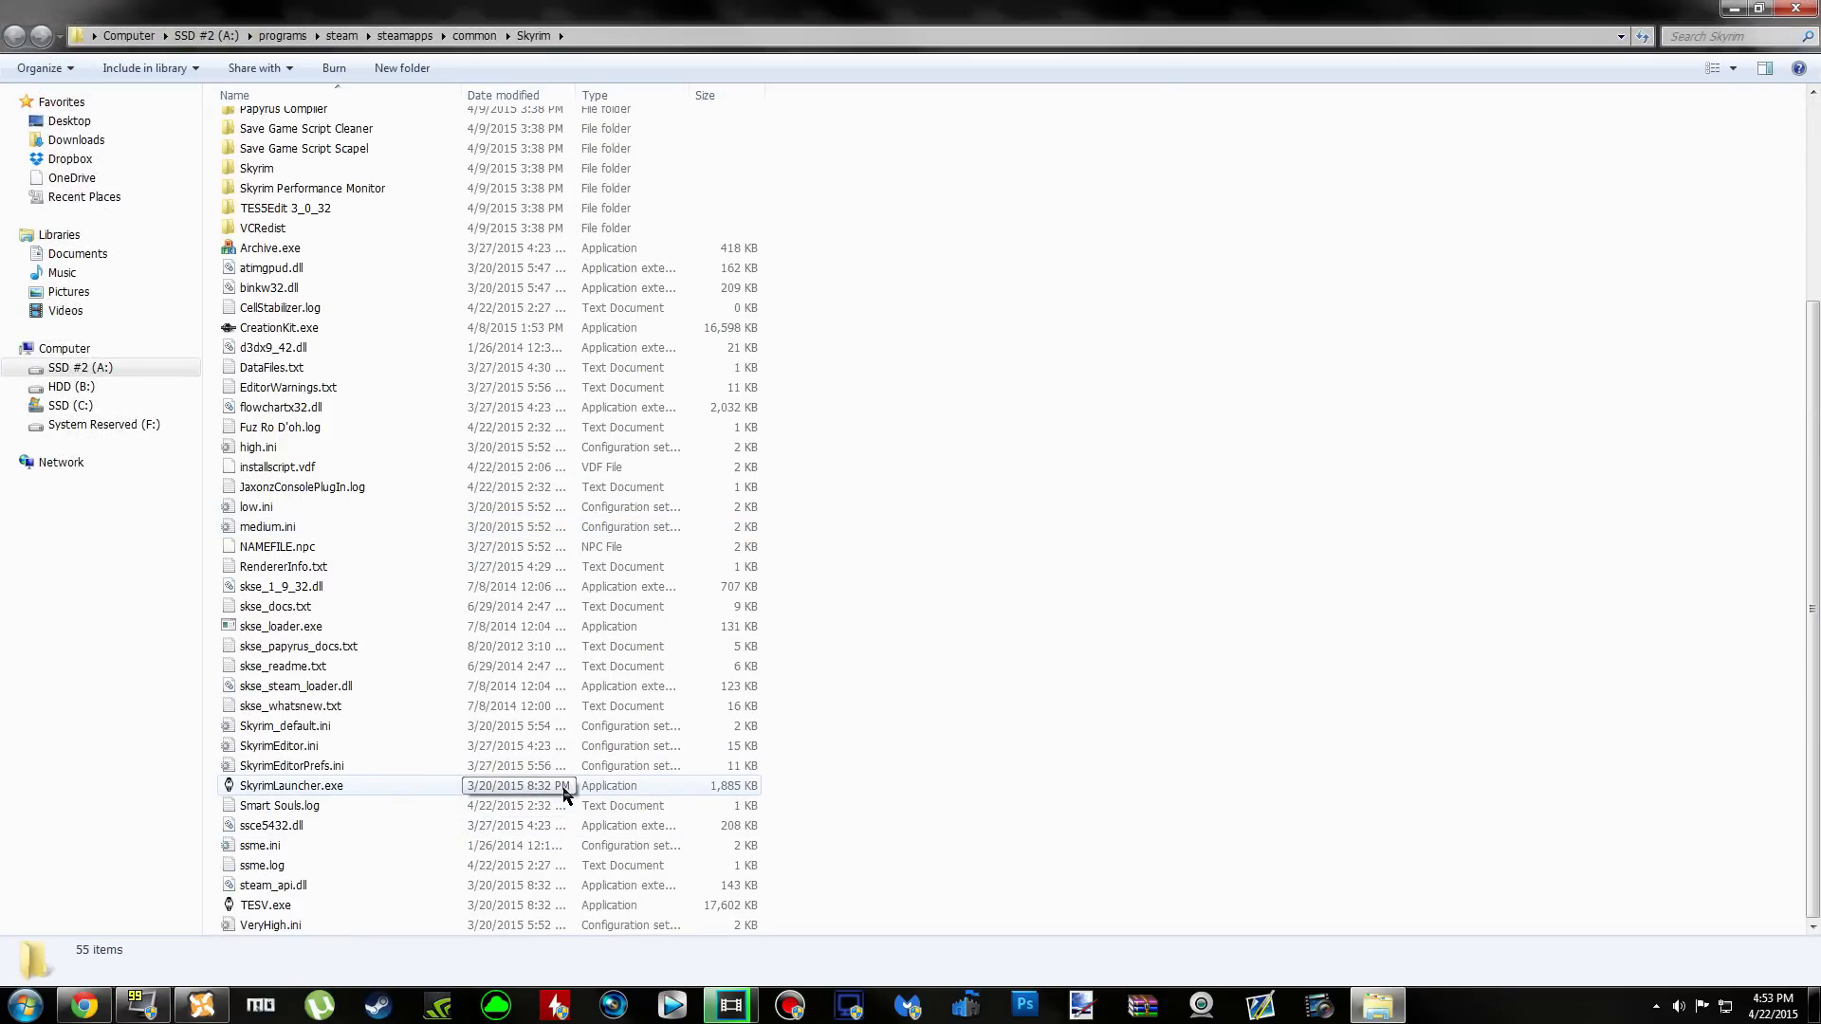
click(563, 795)
ctrl+click(371, 899)
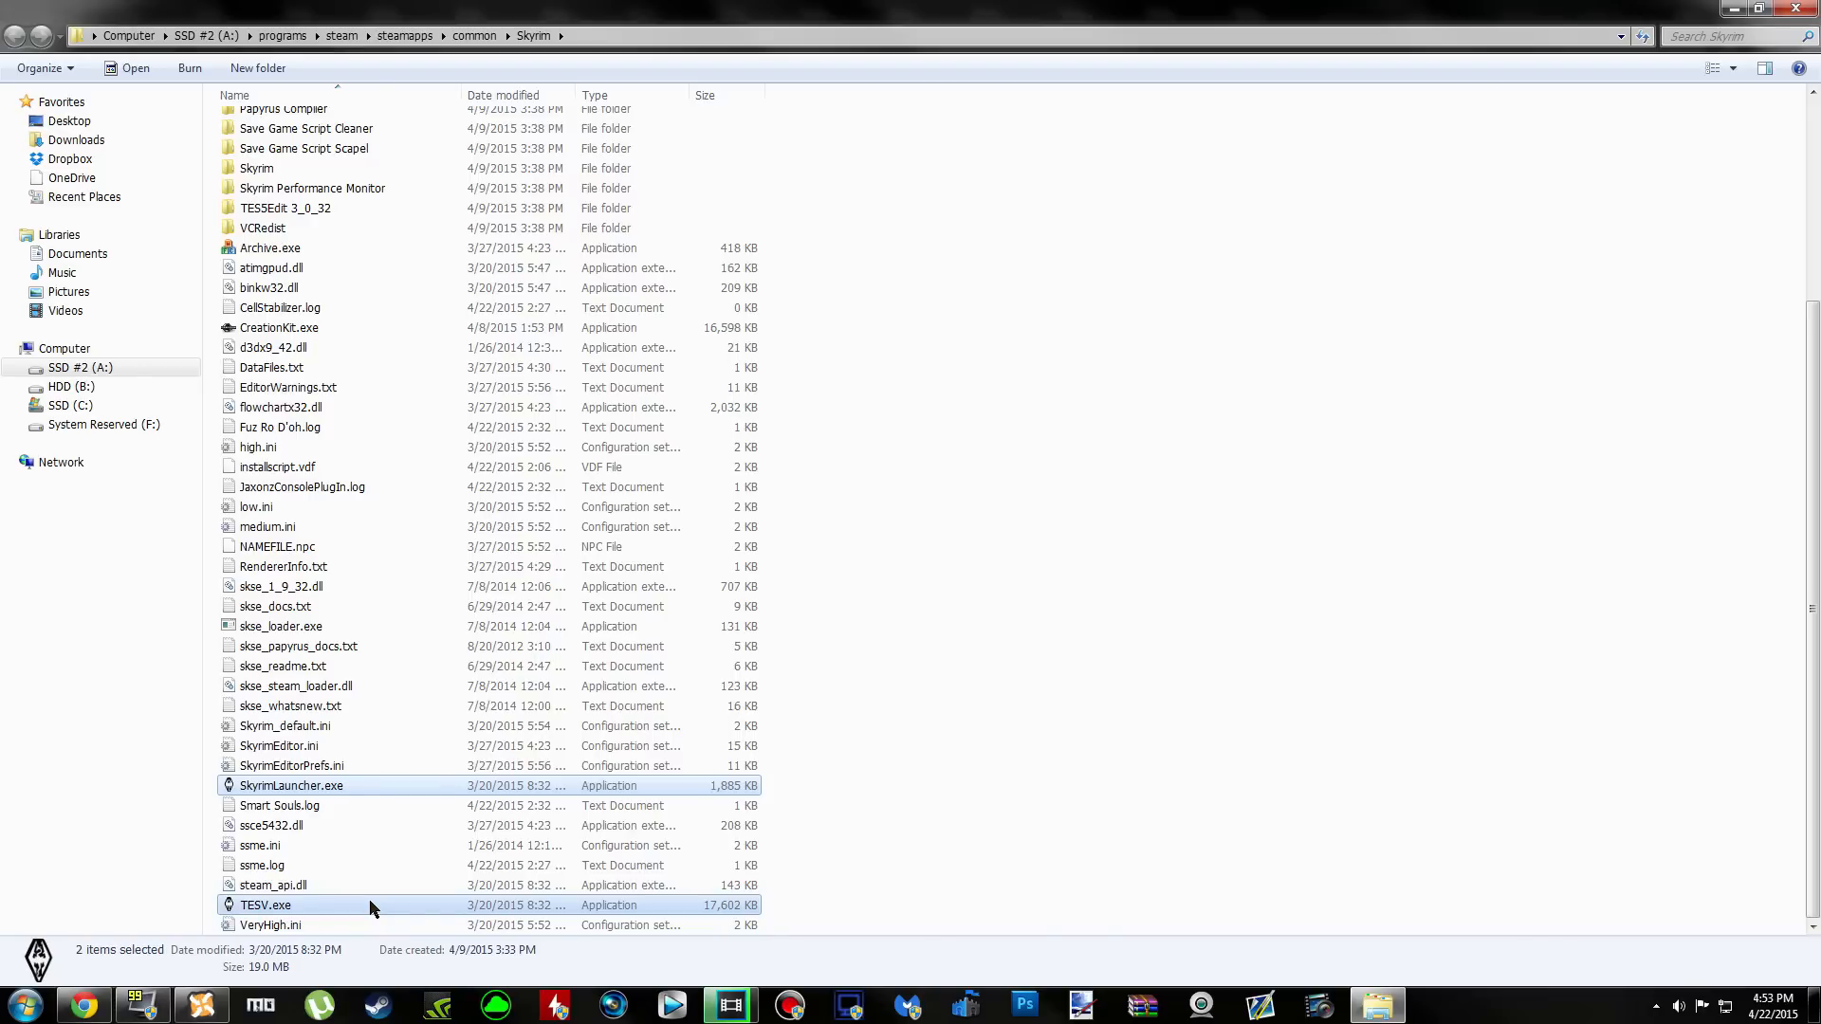
click(928, 736)
mouse_move(409, 781)
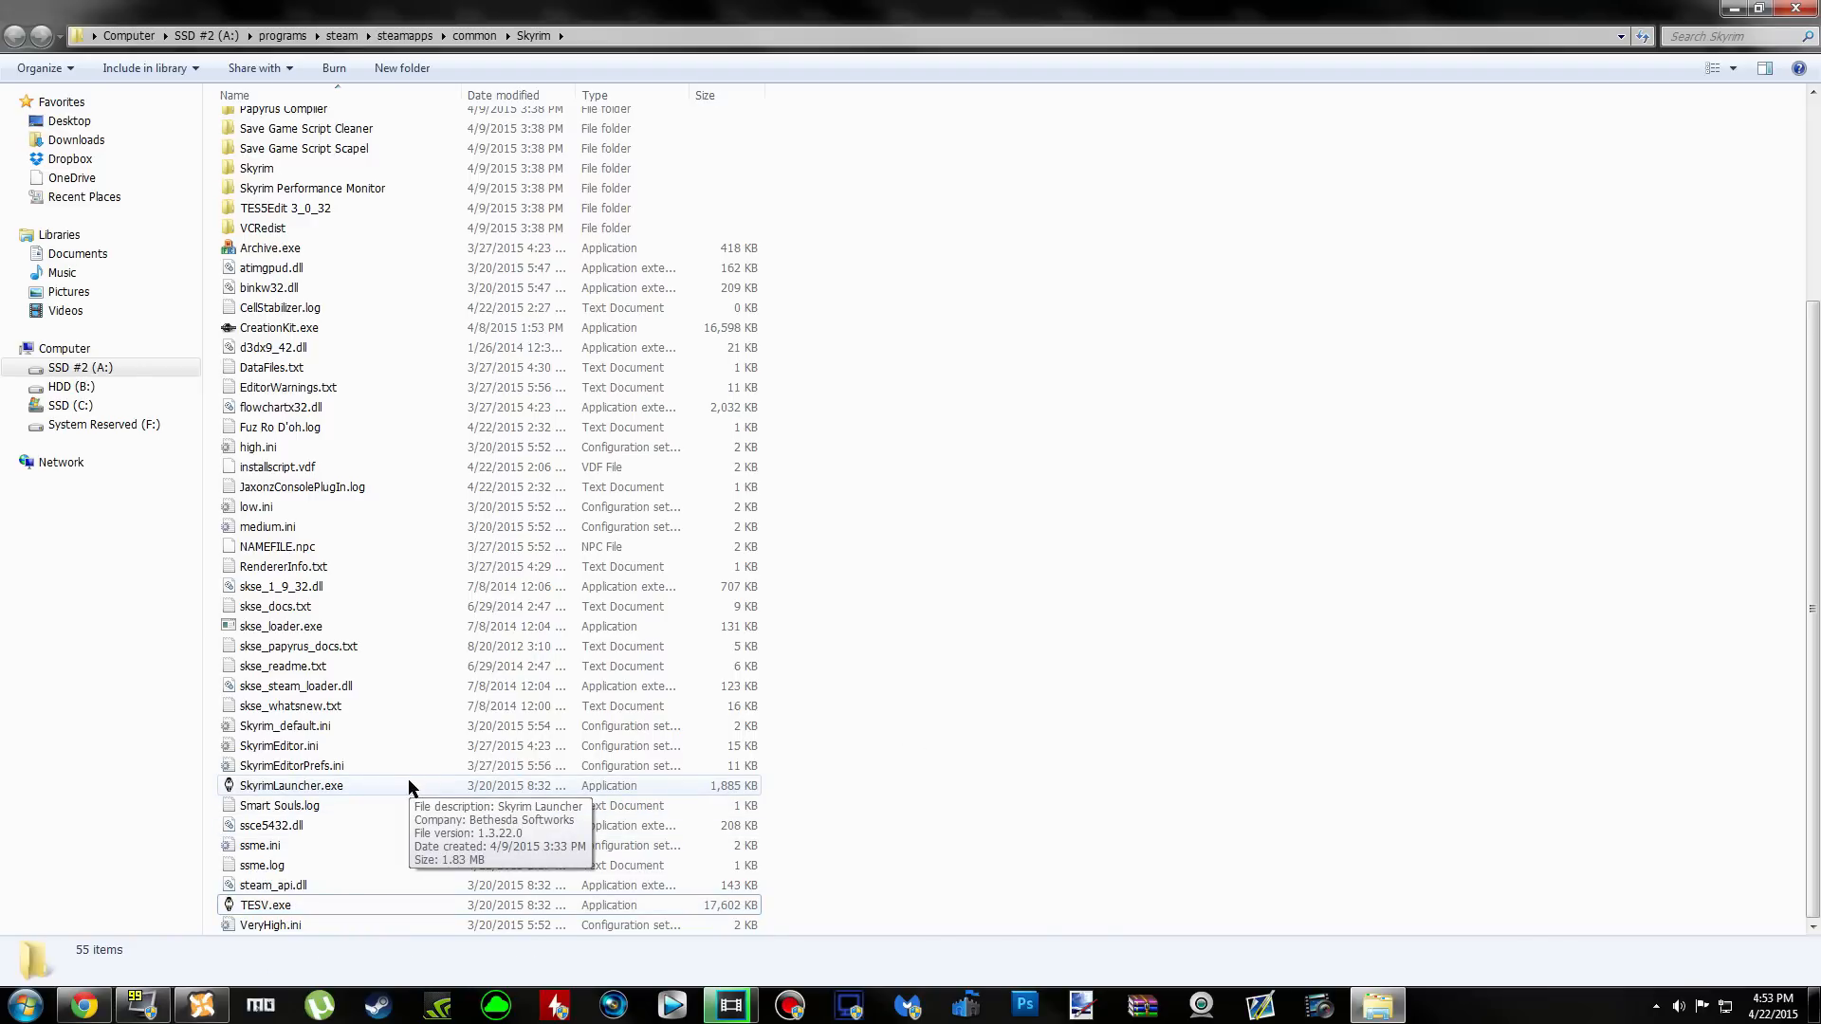
Look through the game's Data folder, return to the main Skyrim folder, and minimise the open windows to show the desktop
scroll(408, 778, up, 5)
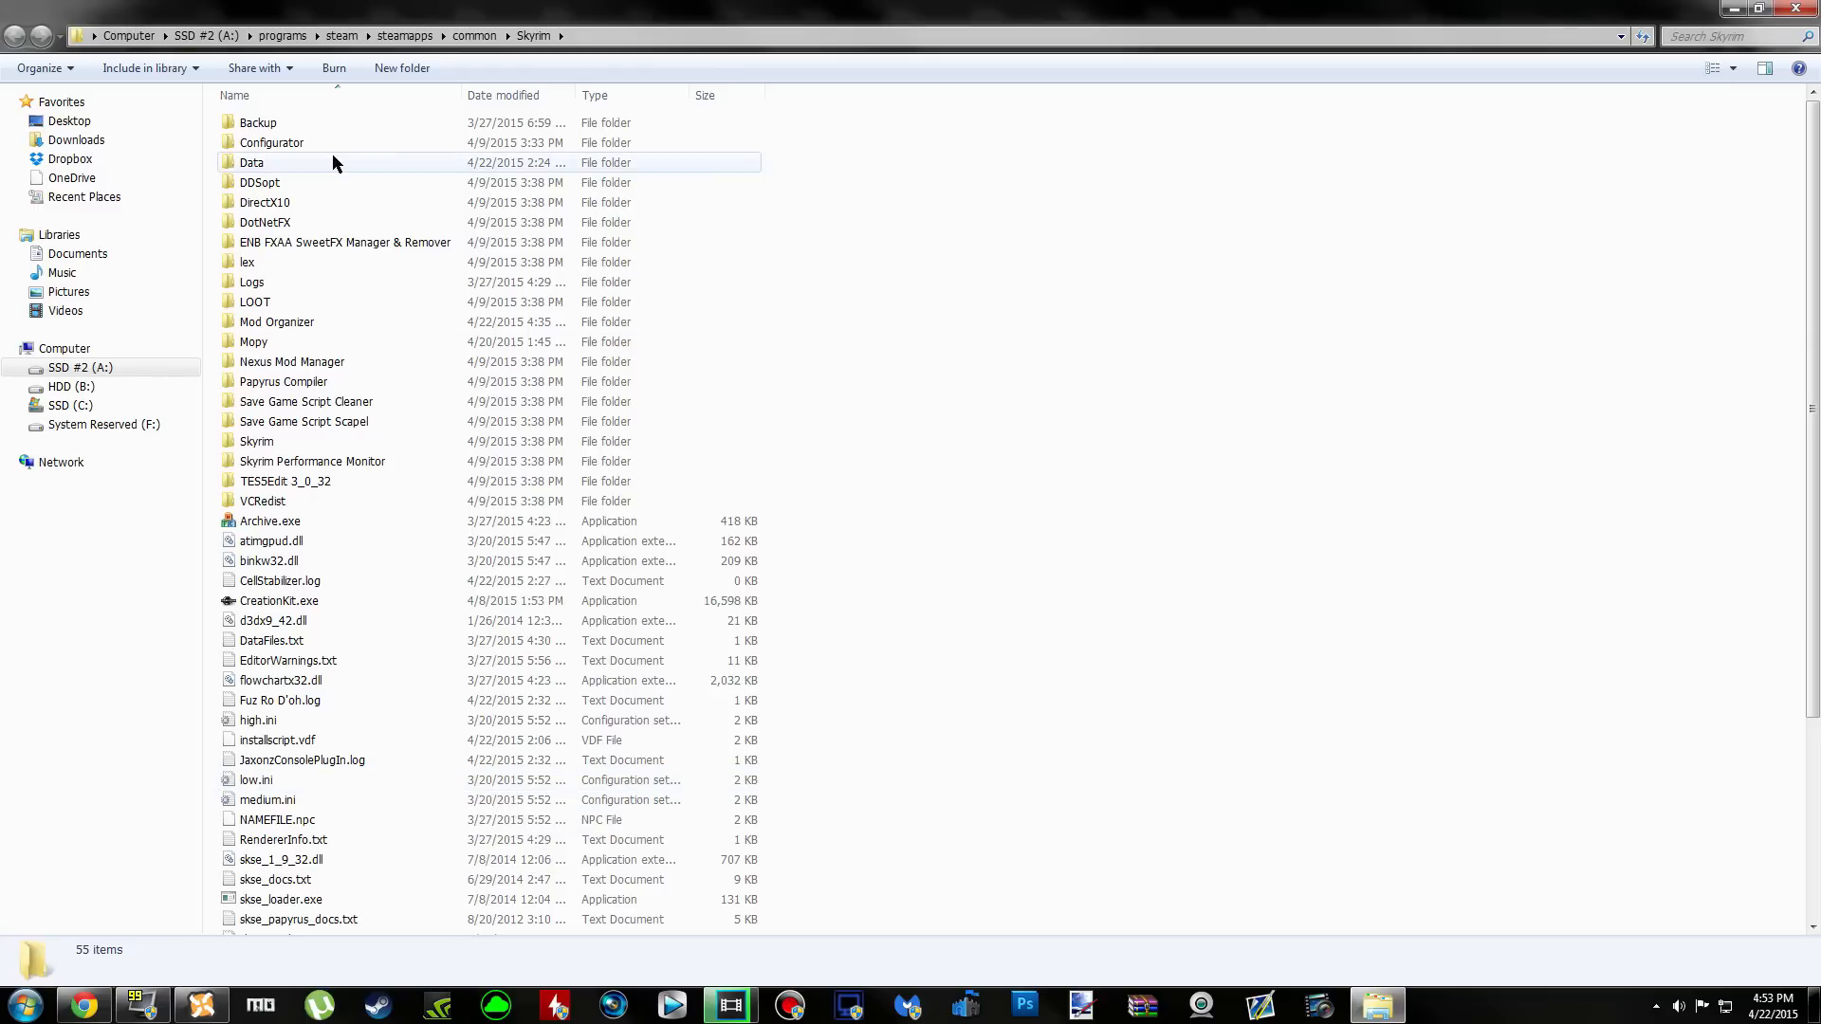
double_click(332, 162)
scroll(679, 630, down, 15)
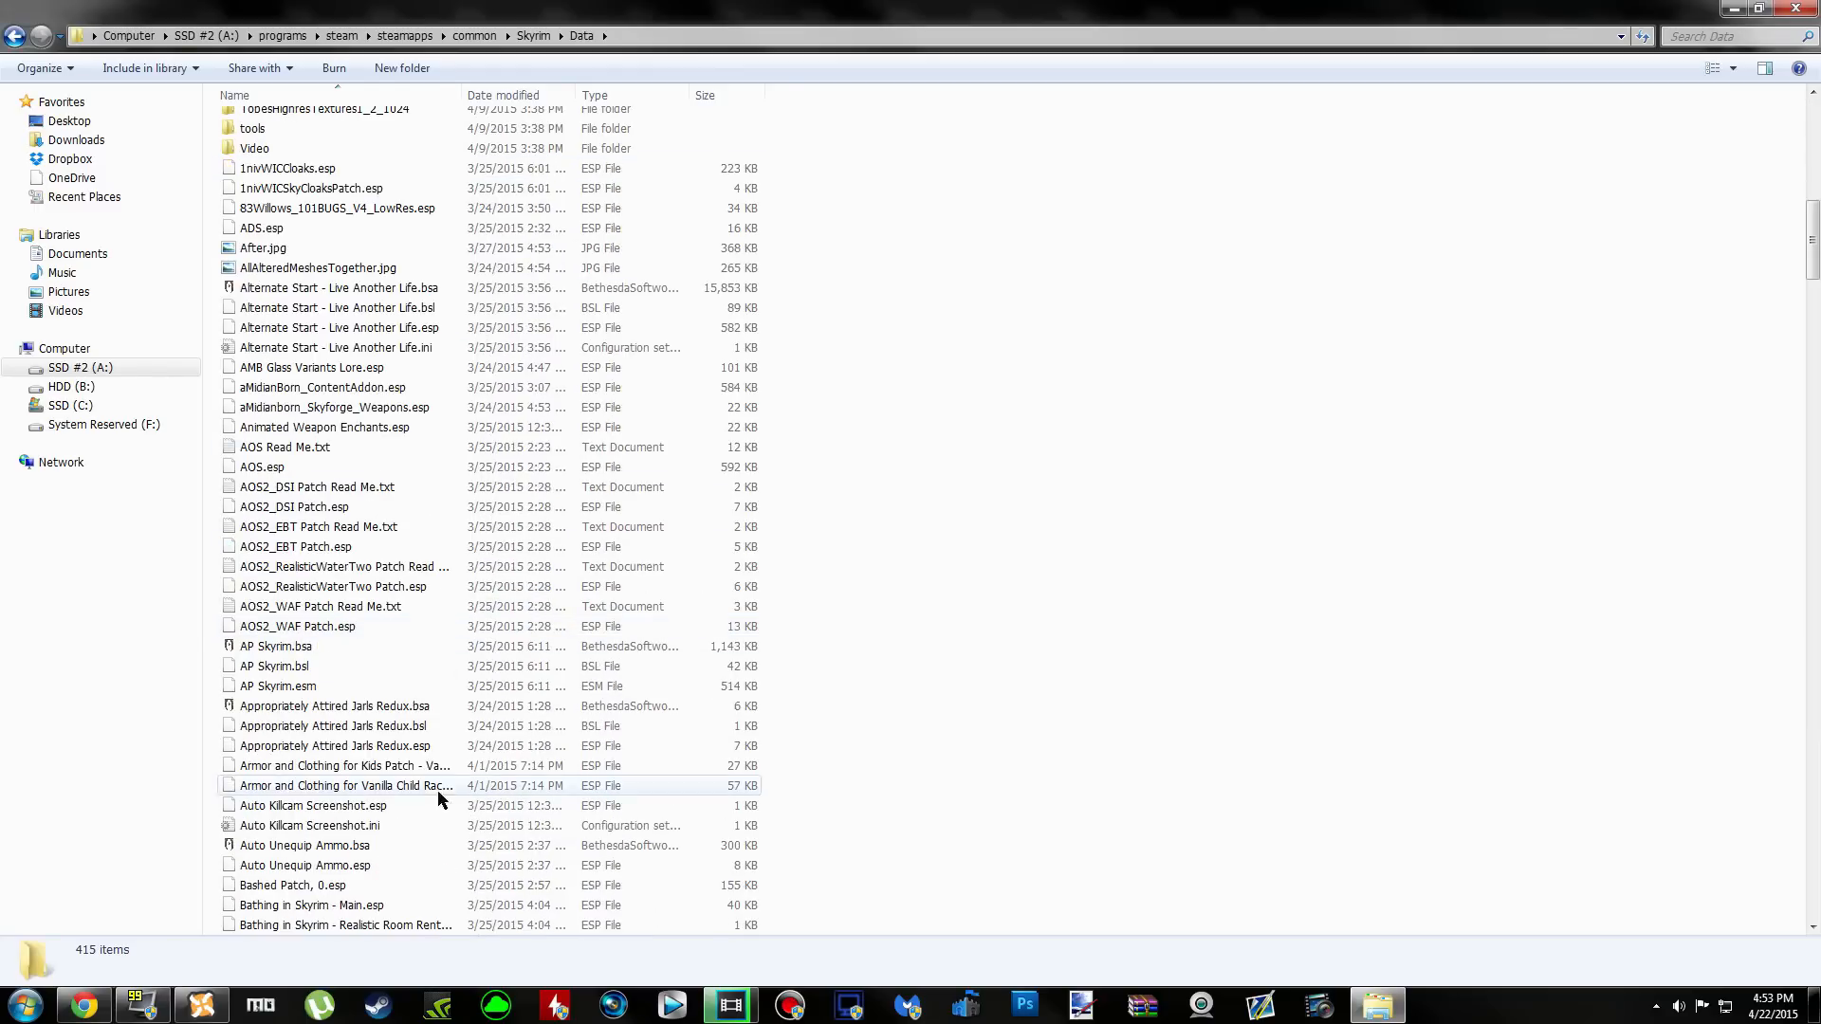
scroll(439, 666, up, 12)
click(14, 36)
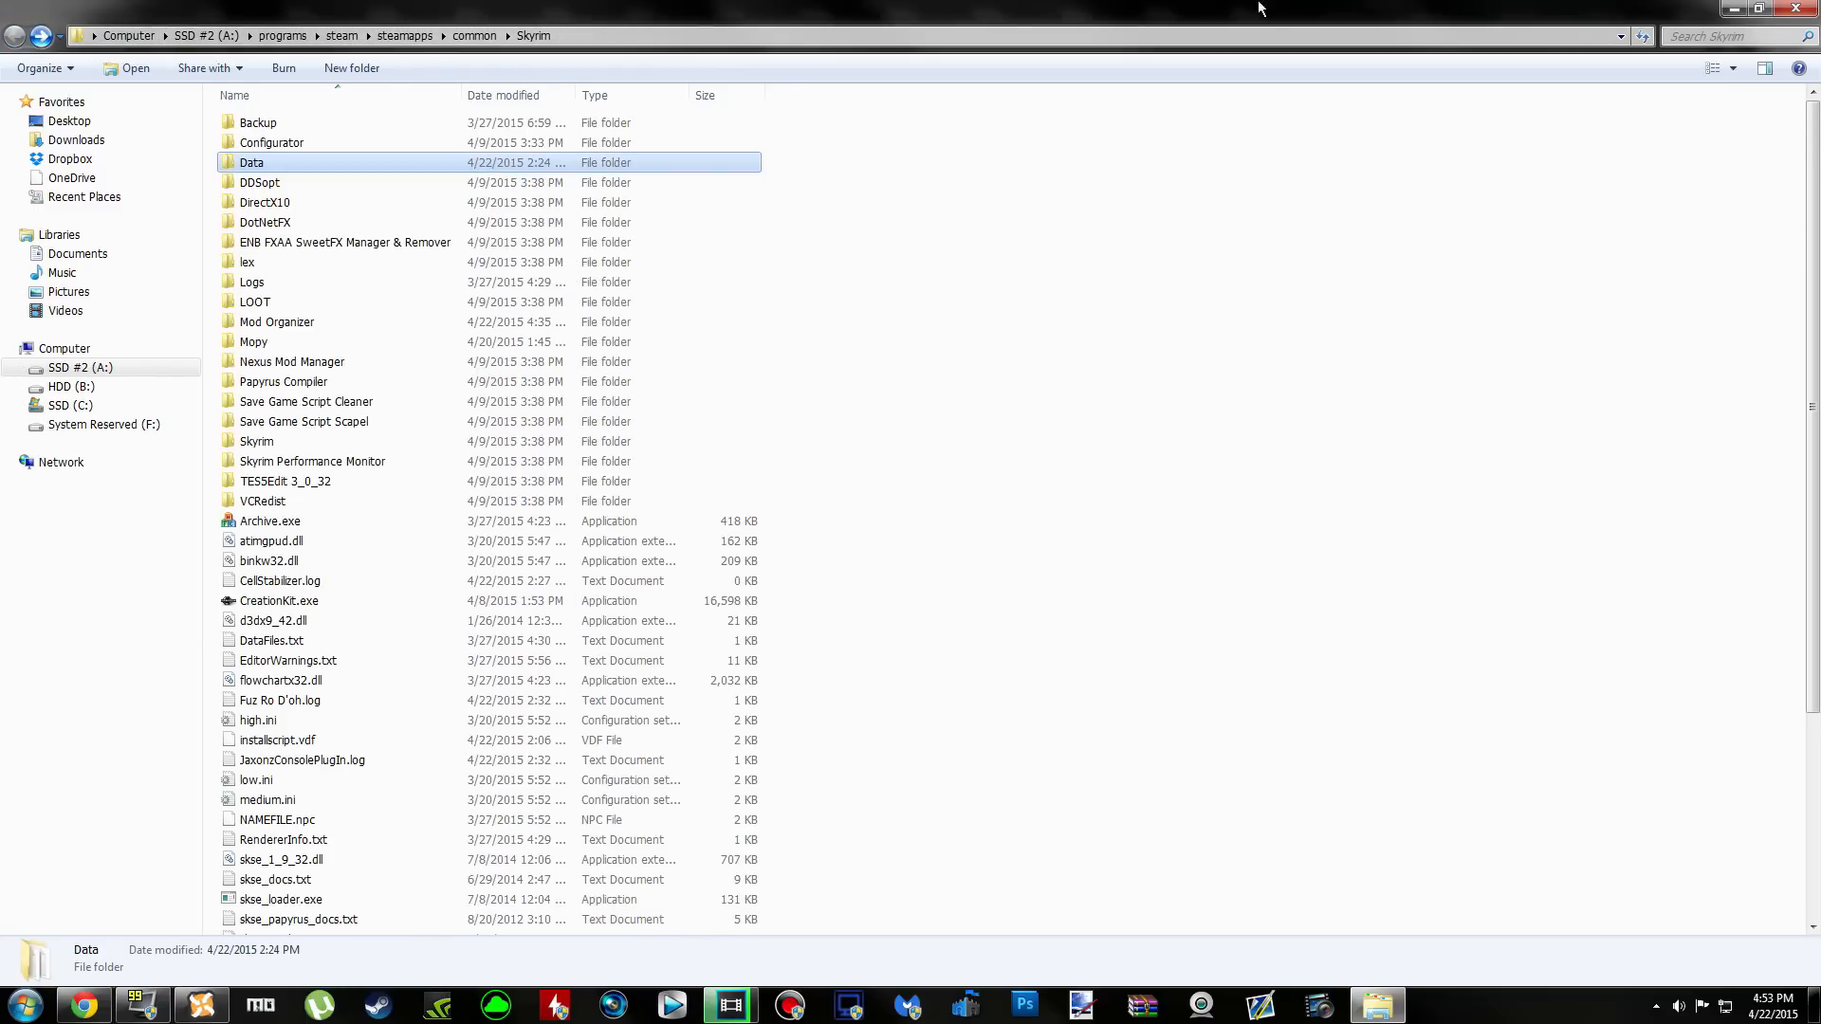
click(1731, 9)
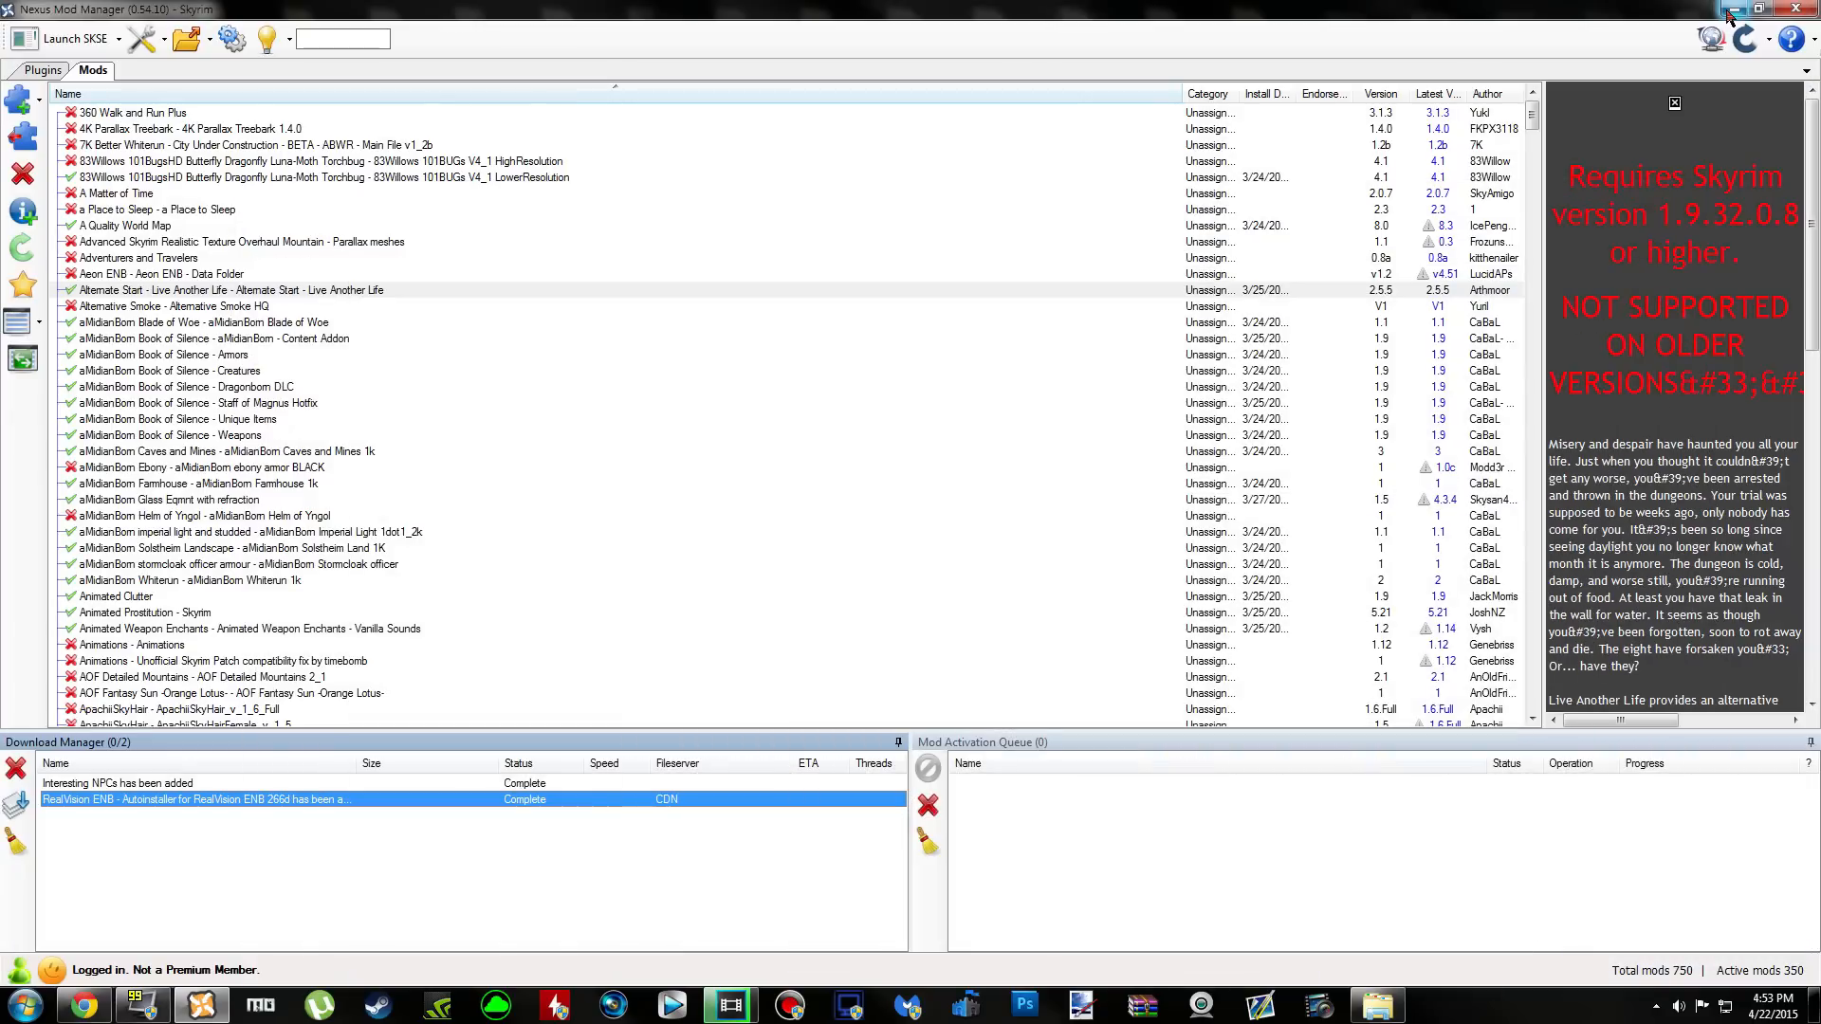
click(1730, 12)
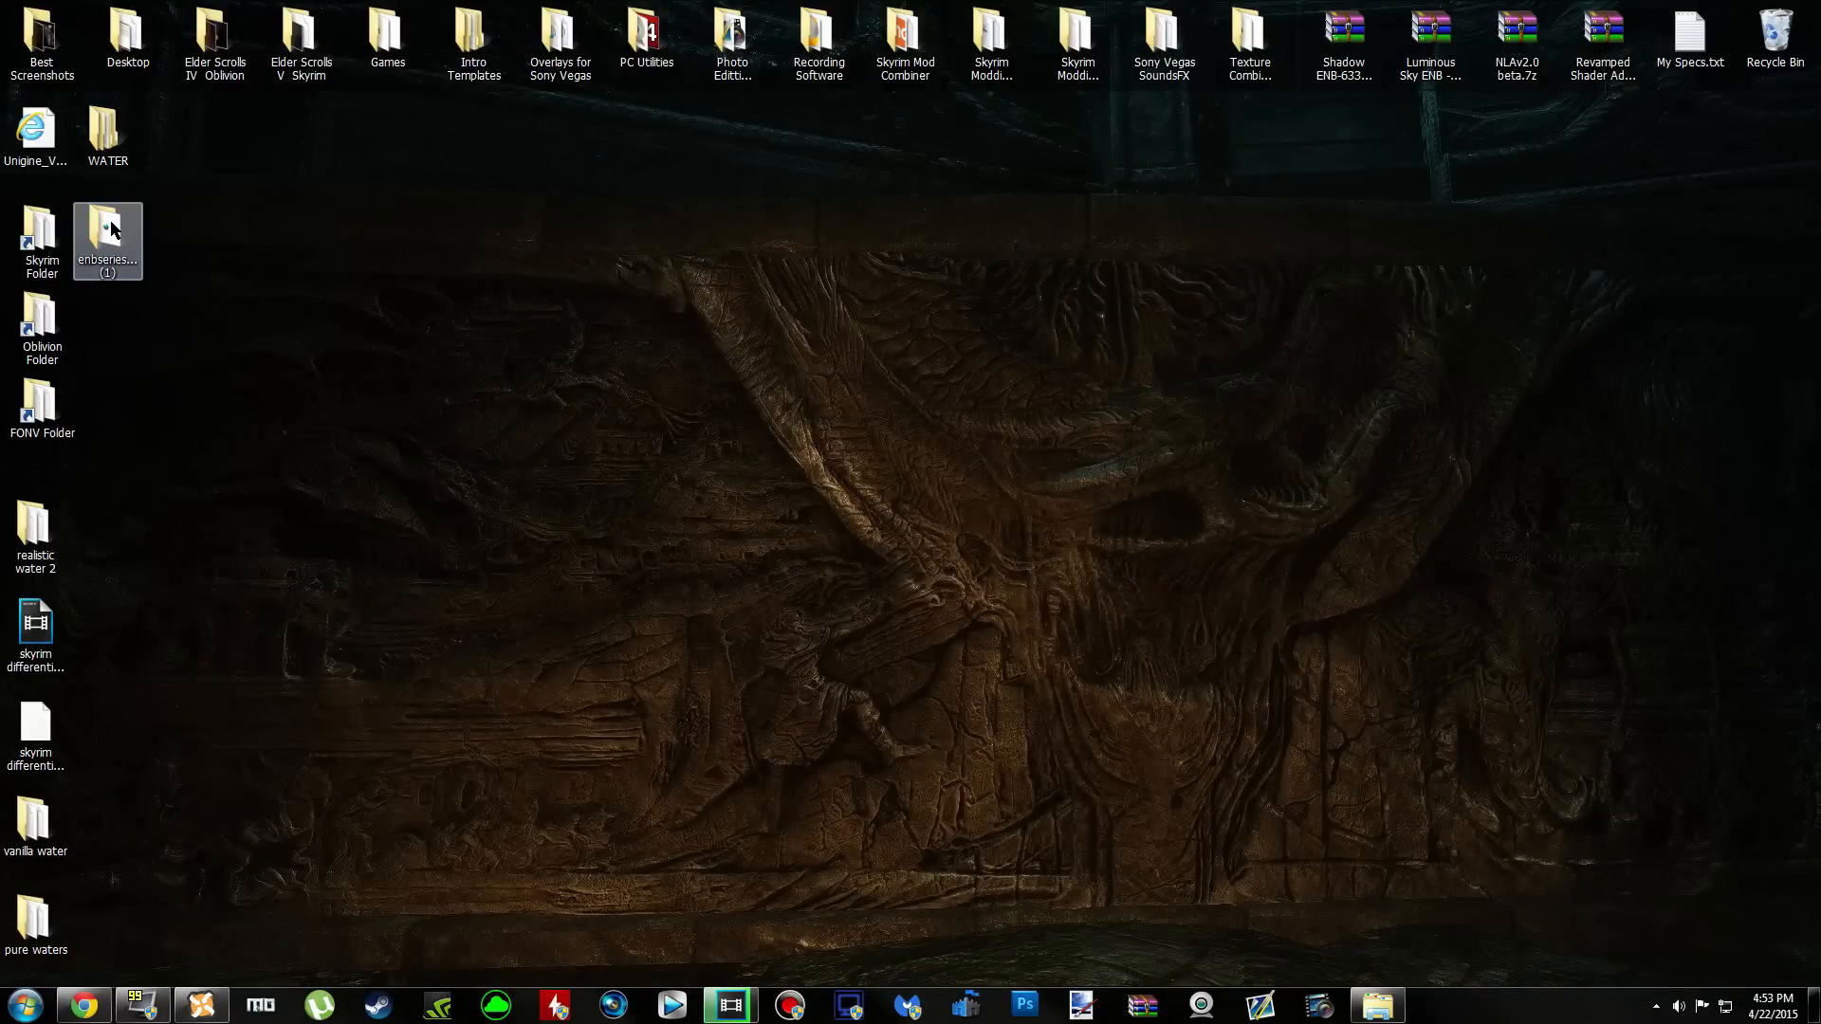
Open the extracted enbseries_skyrim_v0266 (1) folder and restore its window to a smaller, taller one over the desktop
double_click(111, 230)
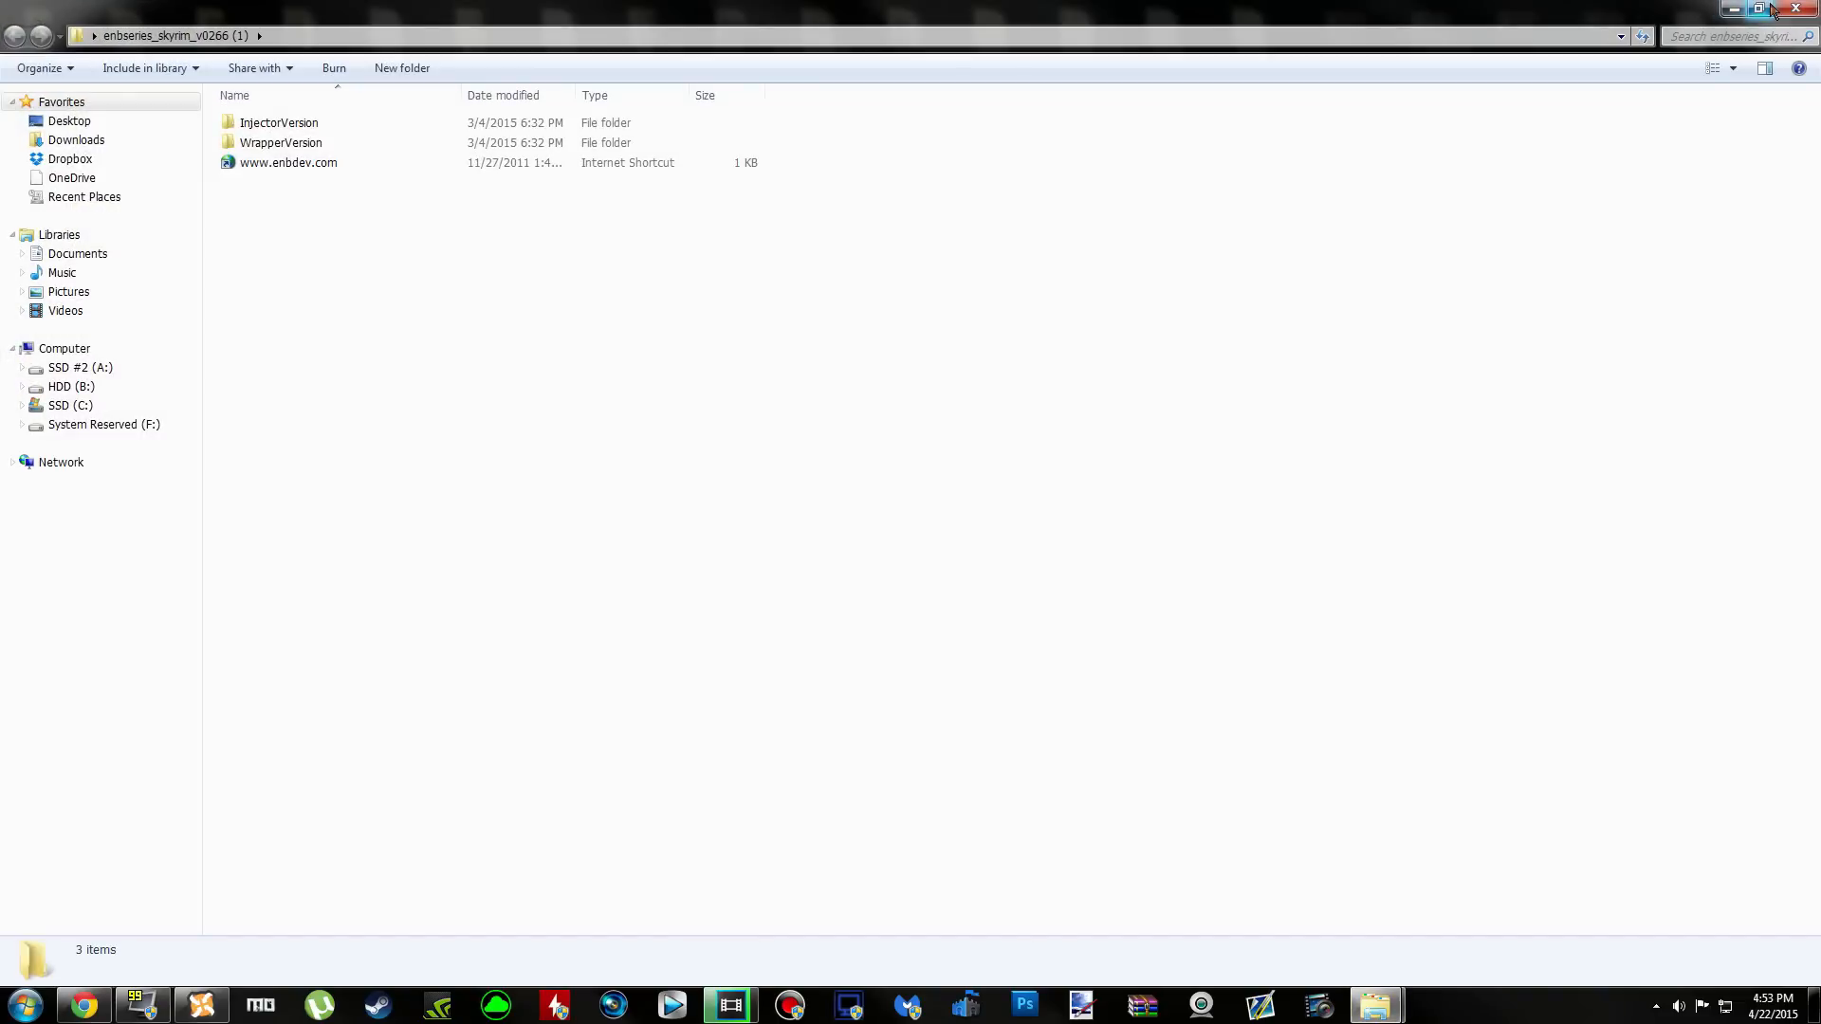
click(1760, 9)
drag(969, 186, 711, 110)
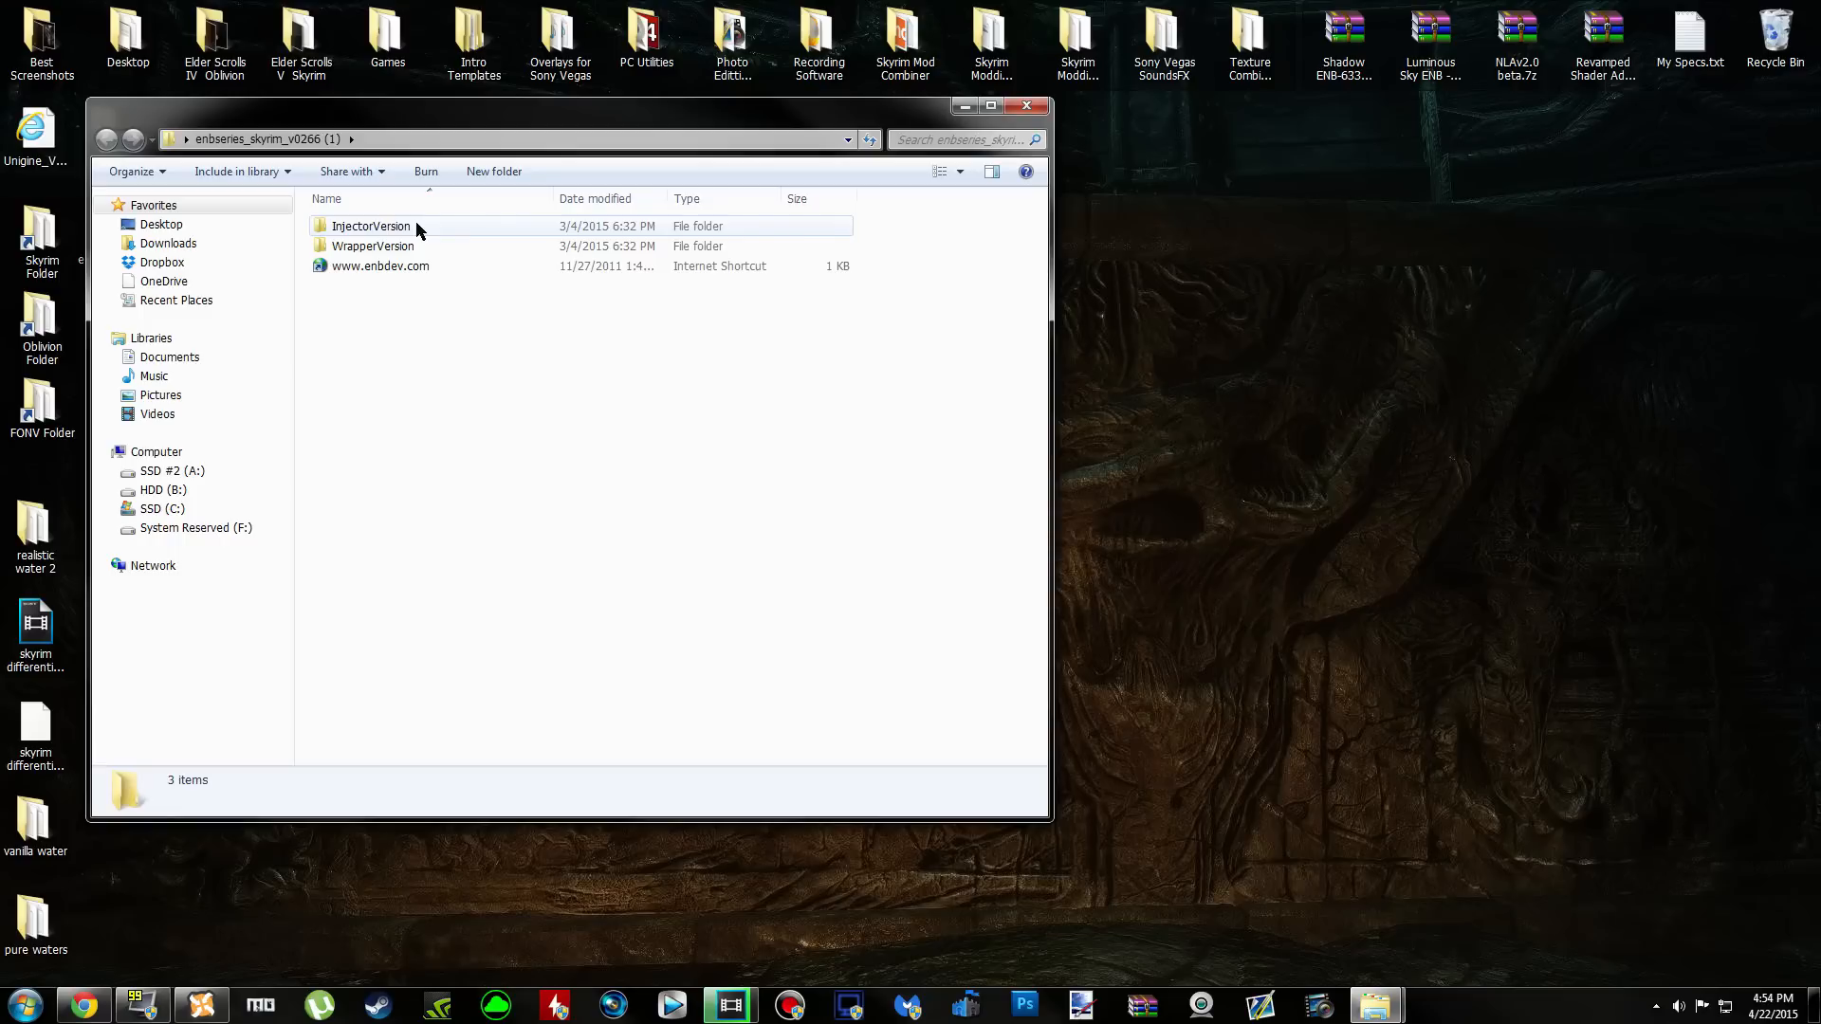
click(417, 224)
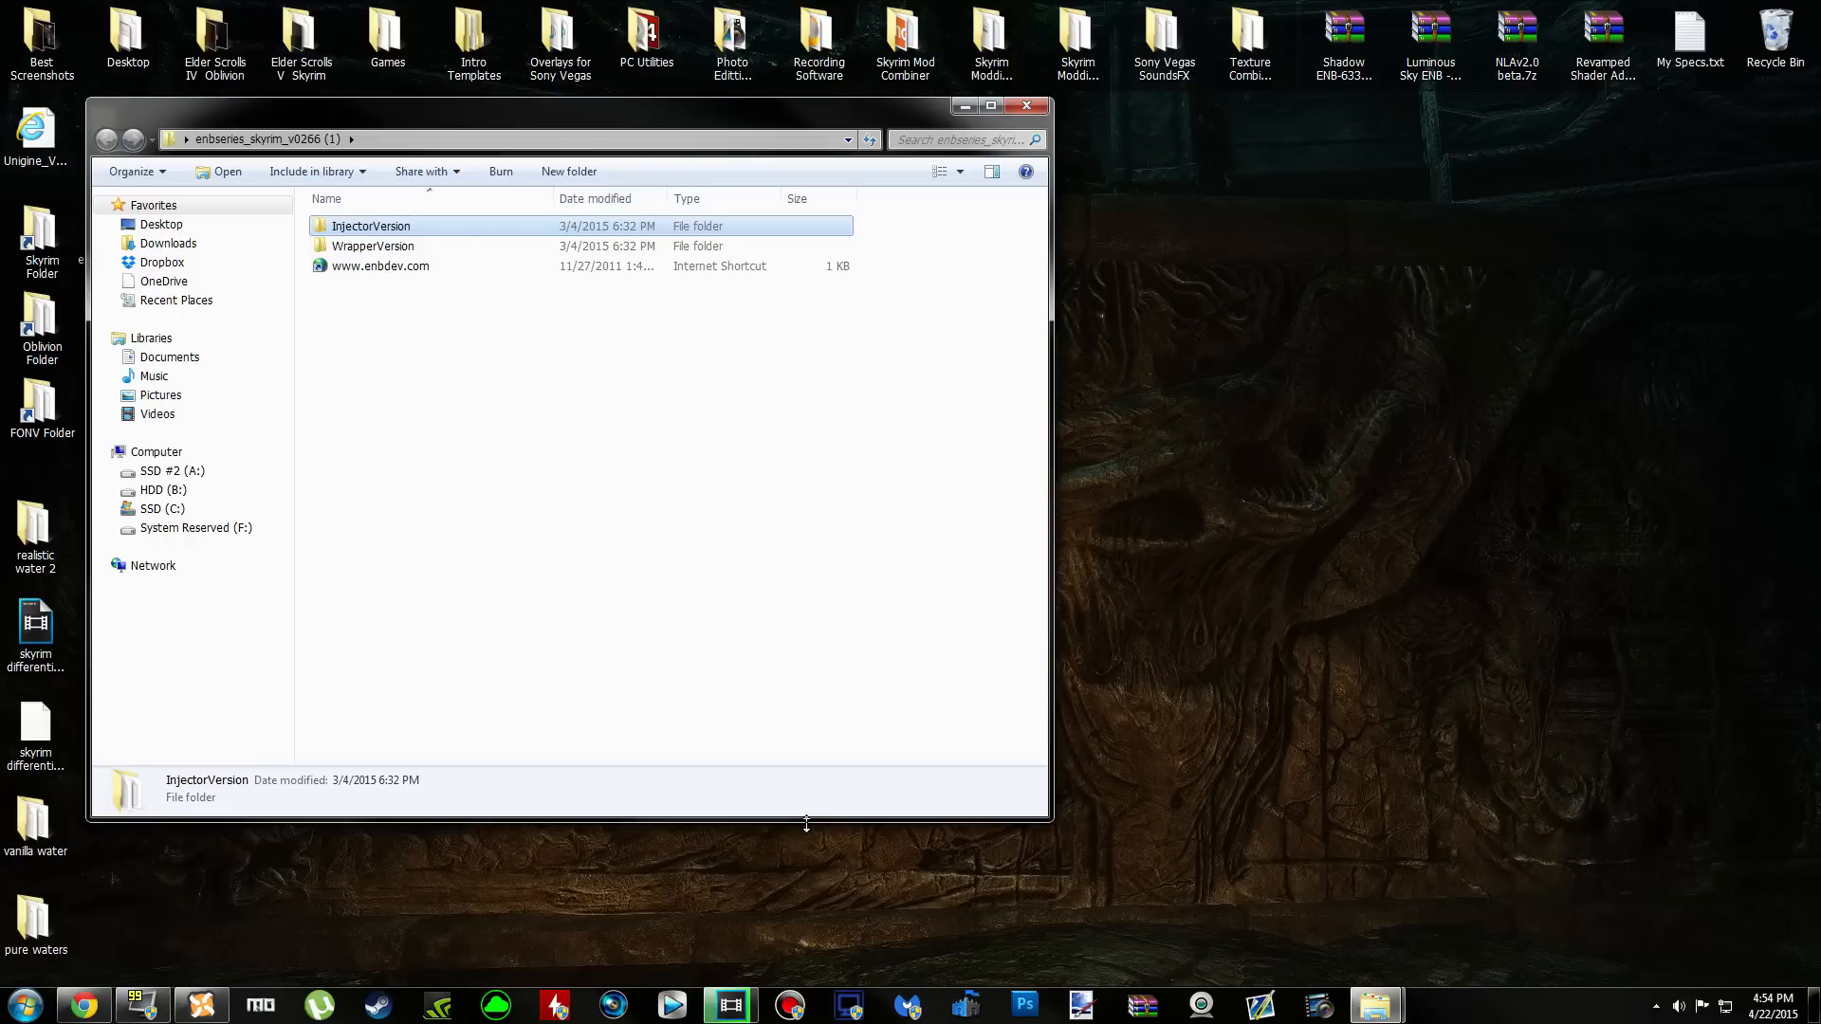
drag(808, 819, 784, 979)
drag(550, 117, 482, 53)
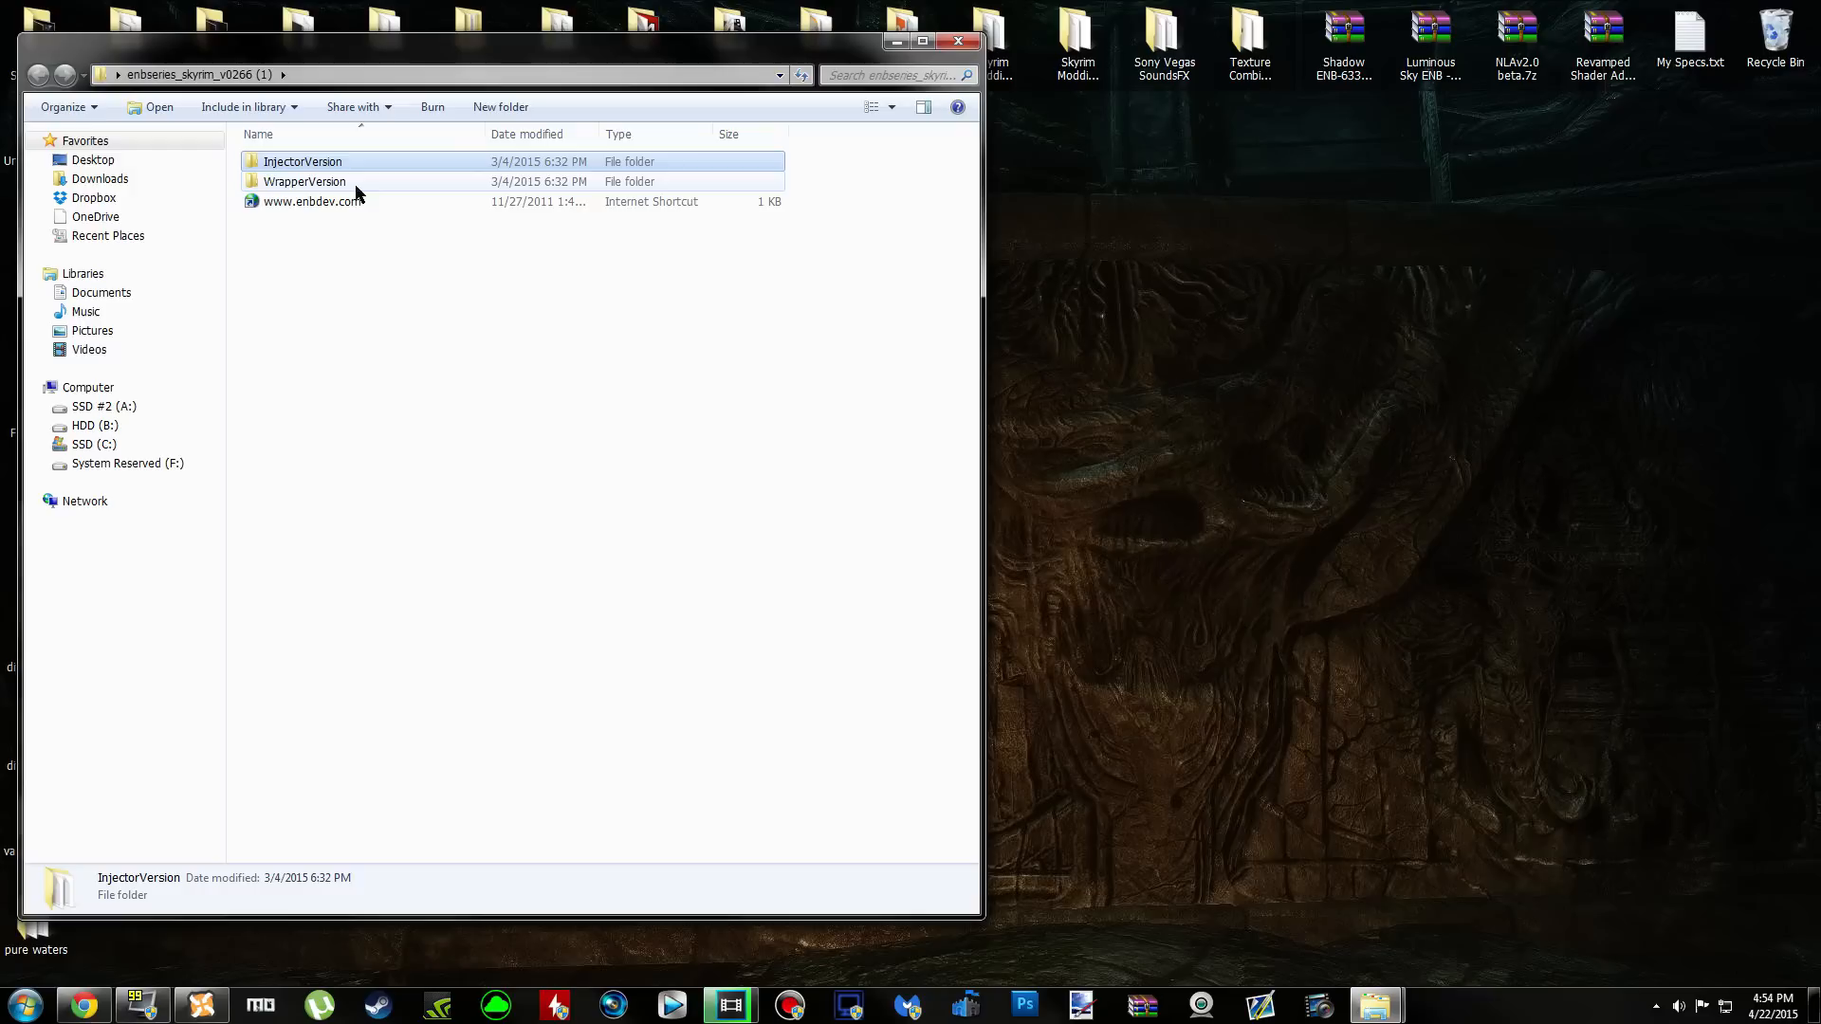
click(358, 384)
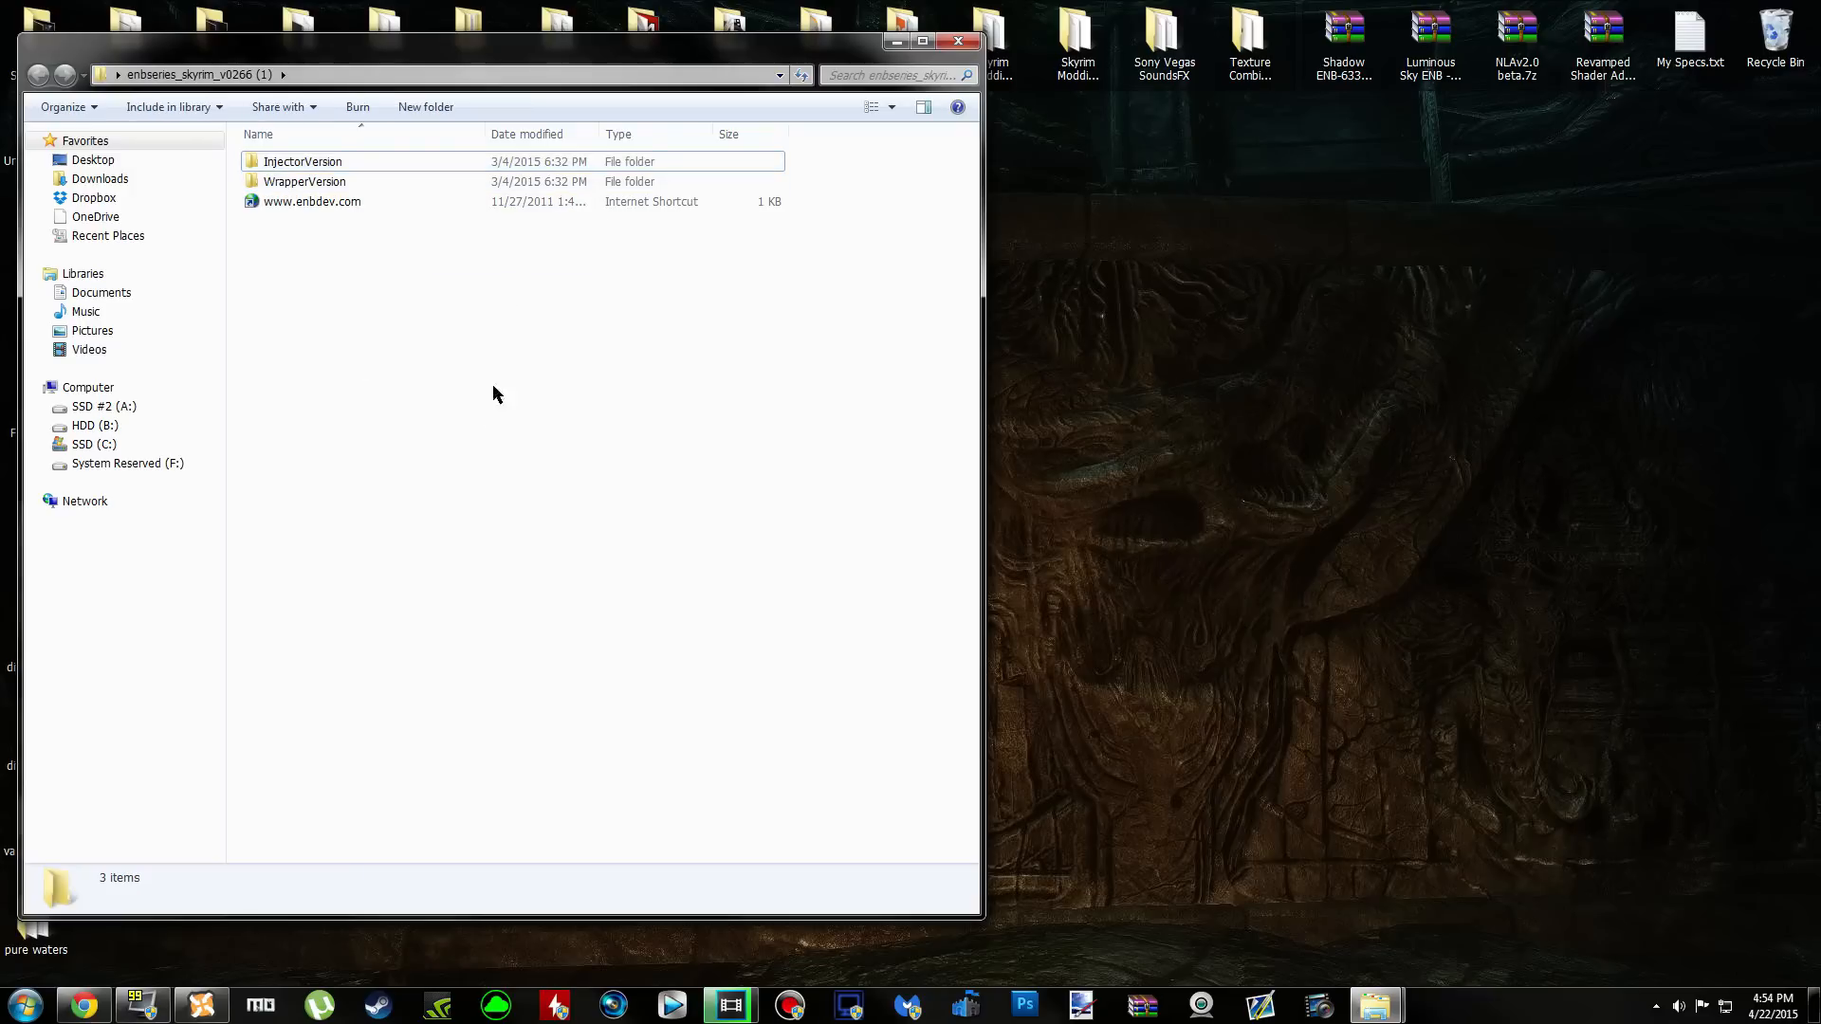
Open the WrapperVersion folder and copy d3d9.dll and enbhost.exe
double_click(346, 182)
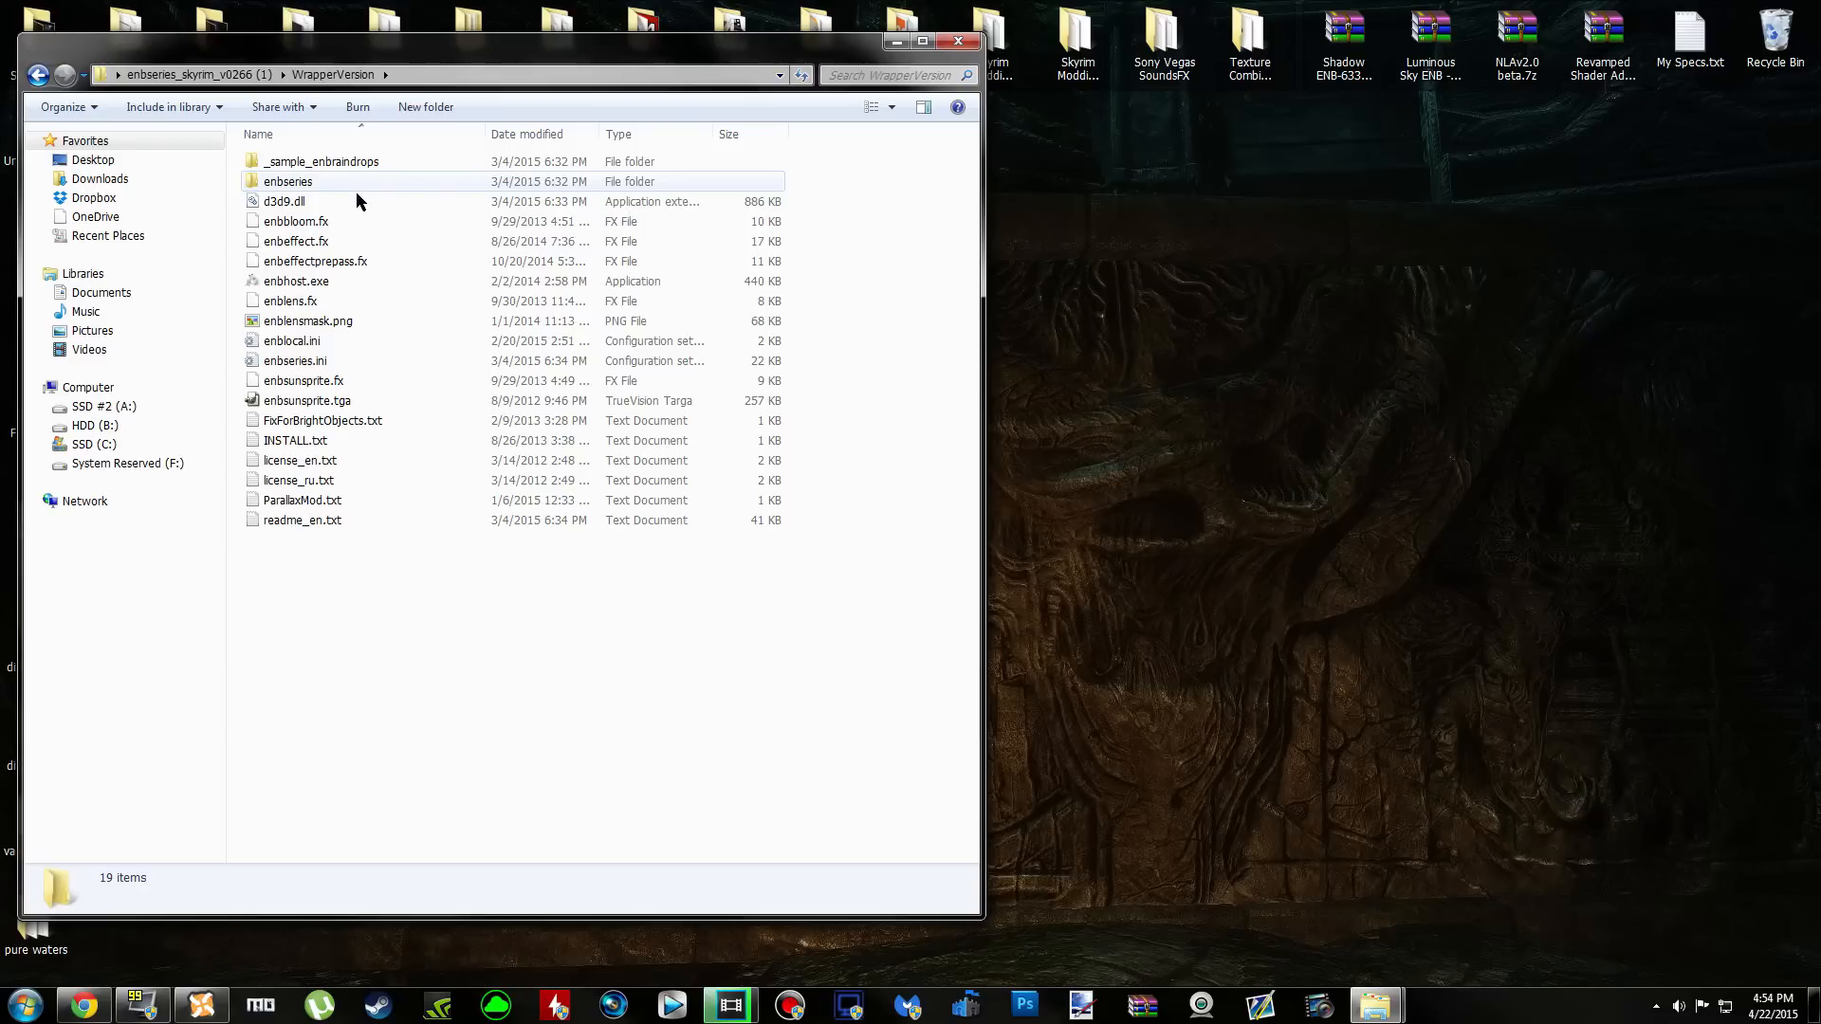
click(357, 198)
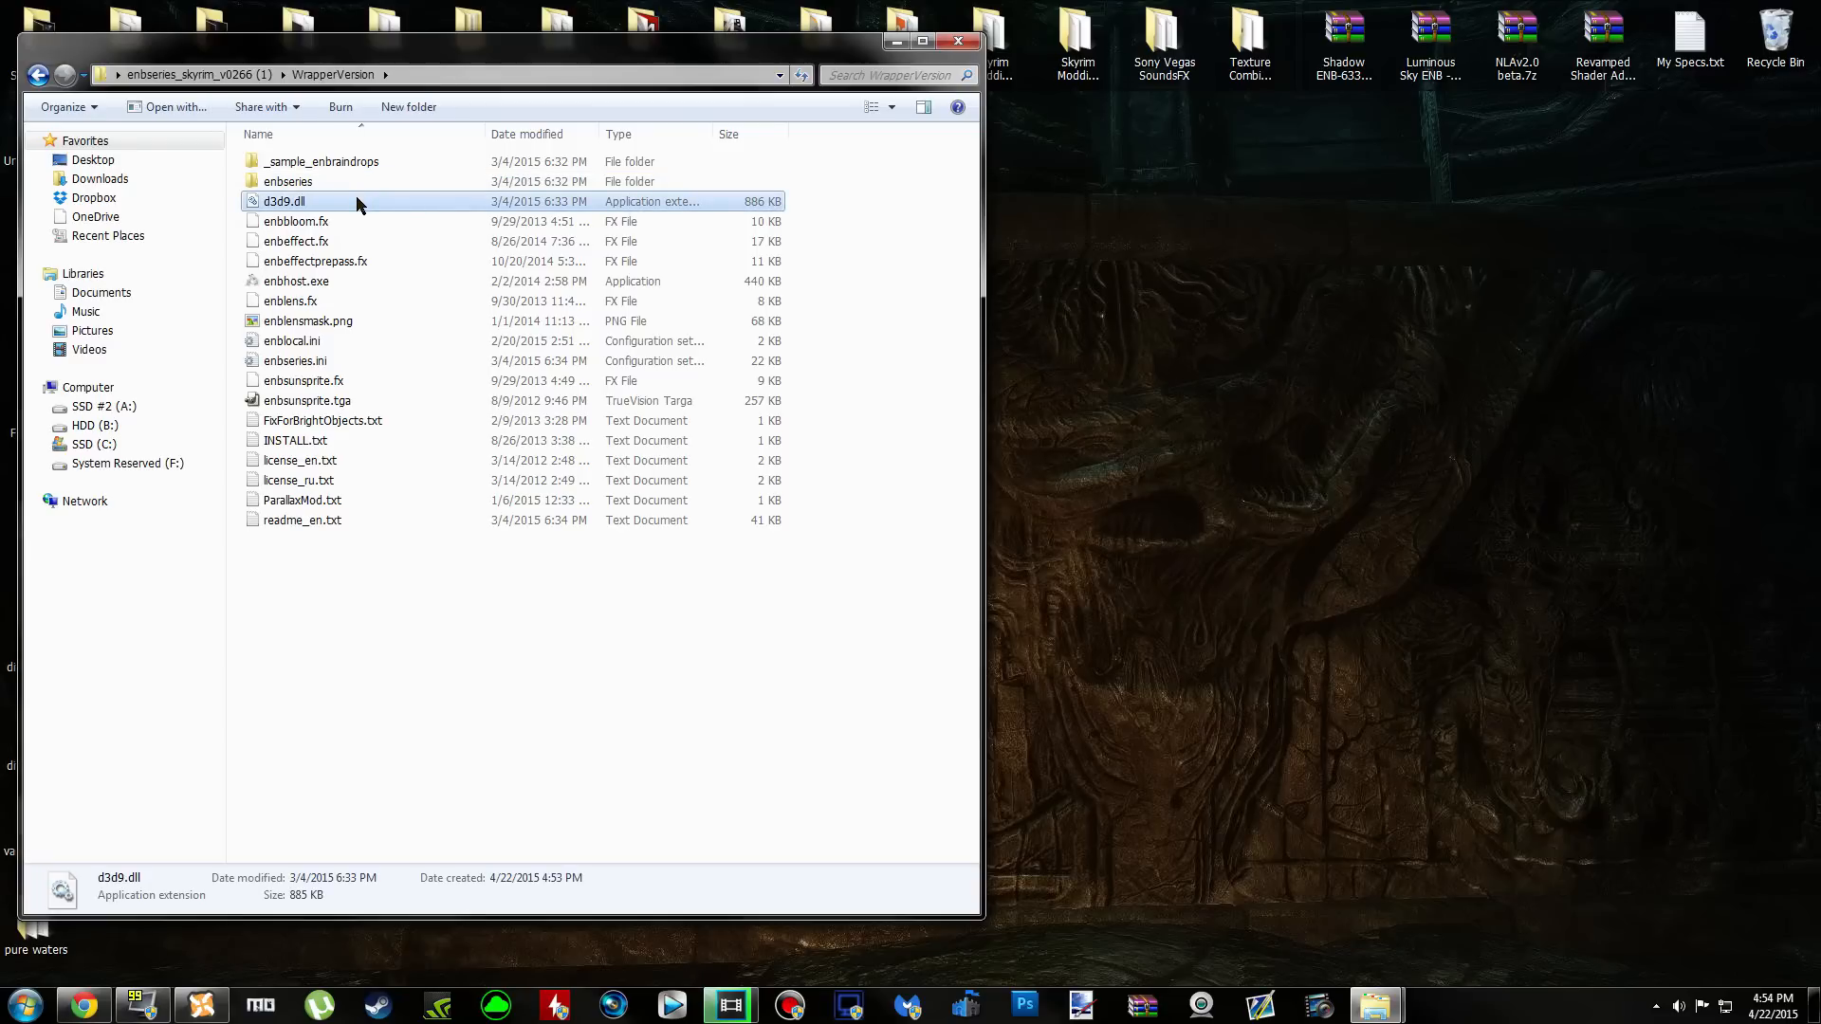
ctrl+click(347, 281)
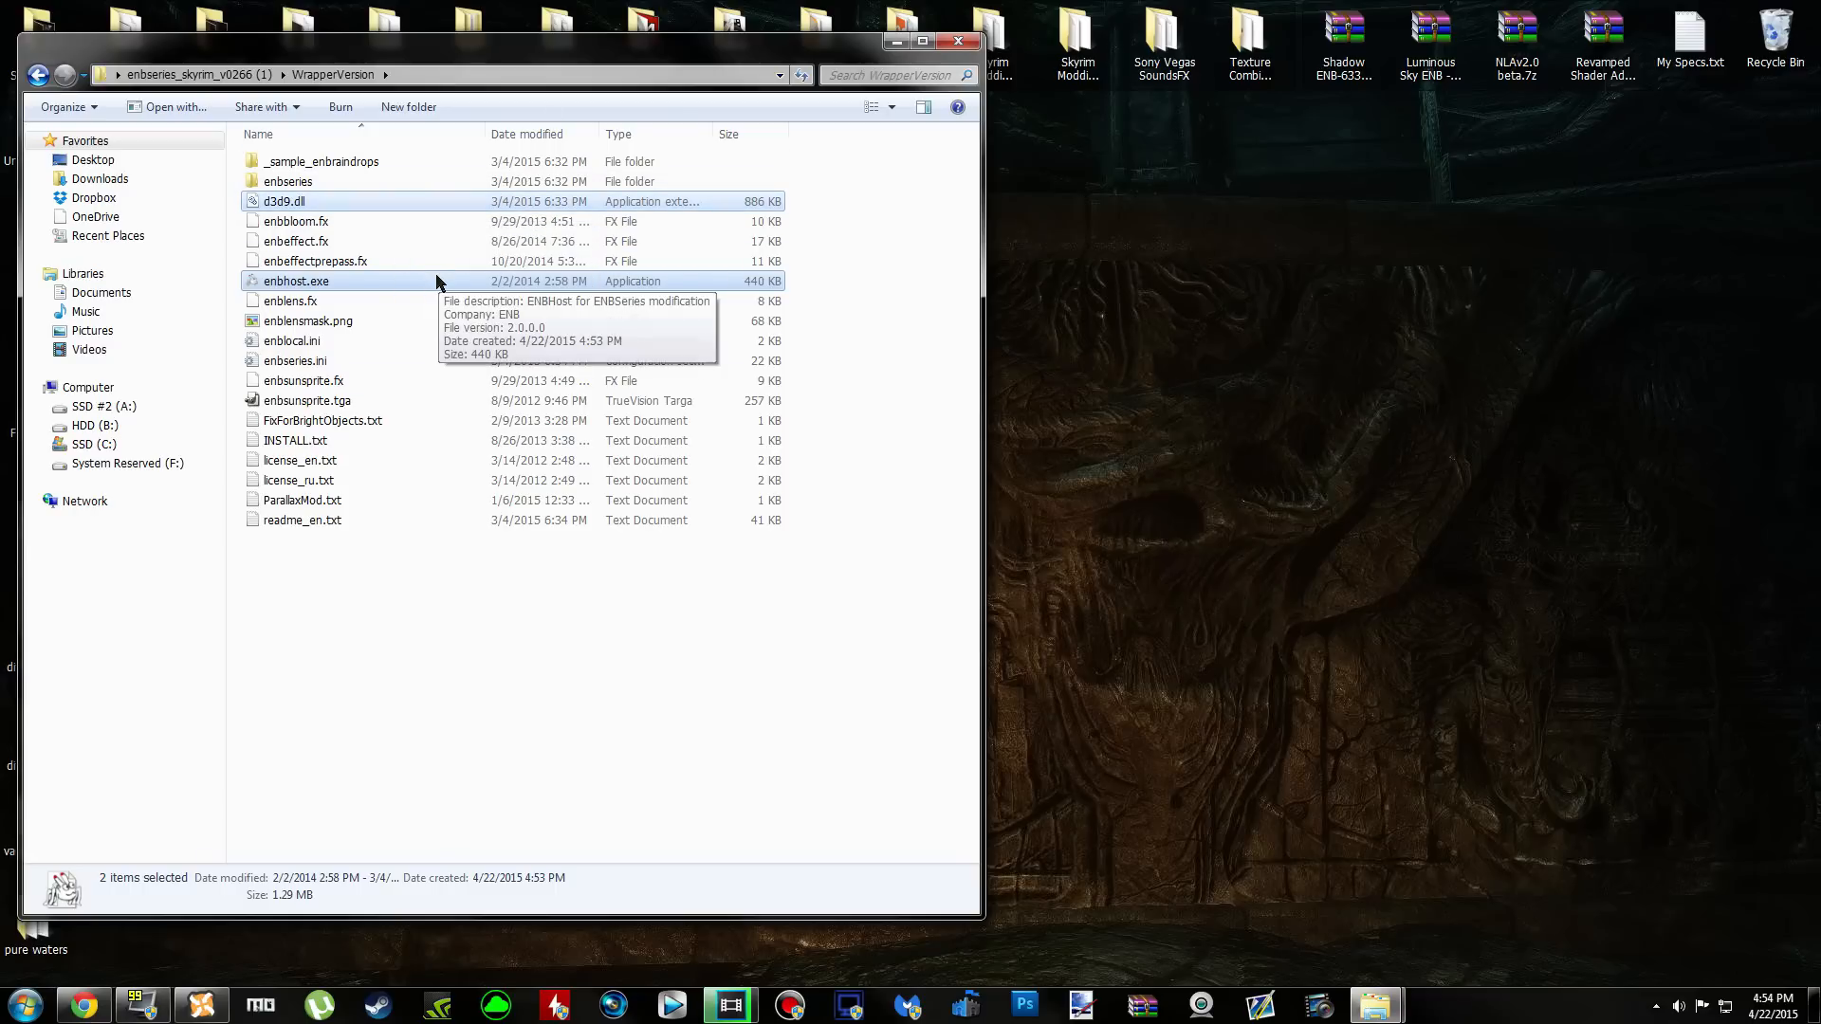
right_click(436, 281)
click(497, 514)
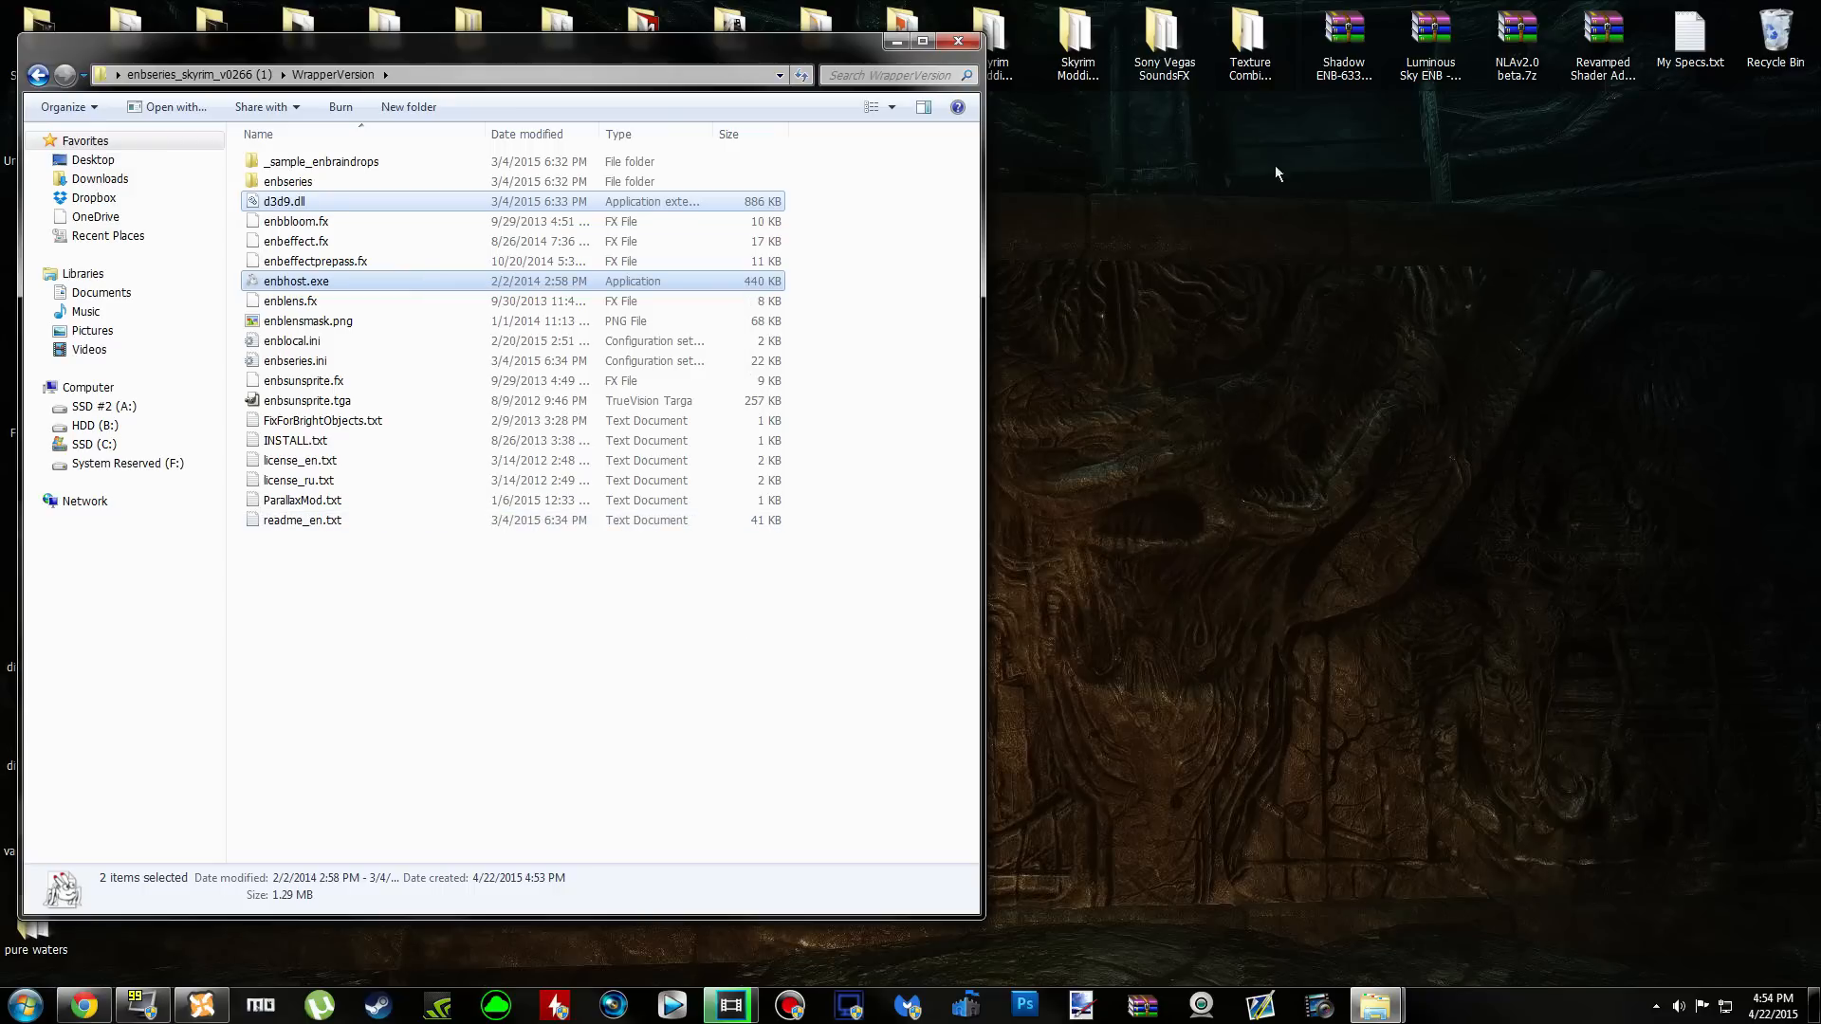
Close the WrapperVersion window, bring back the main Skyrim folder, and paste d3d9.dll and enbhost.exe into it
click(960, 42)
click(1376, 1006)
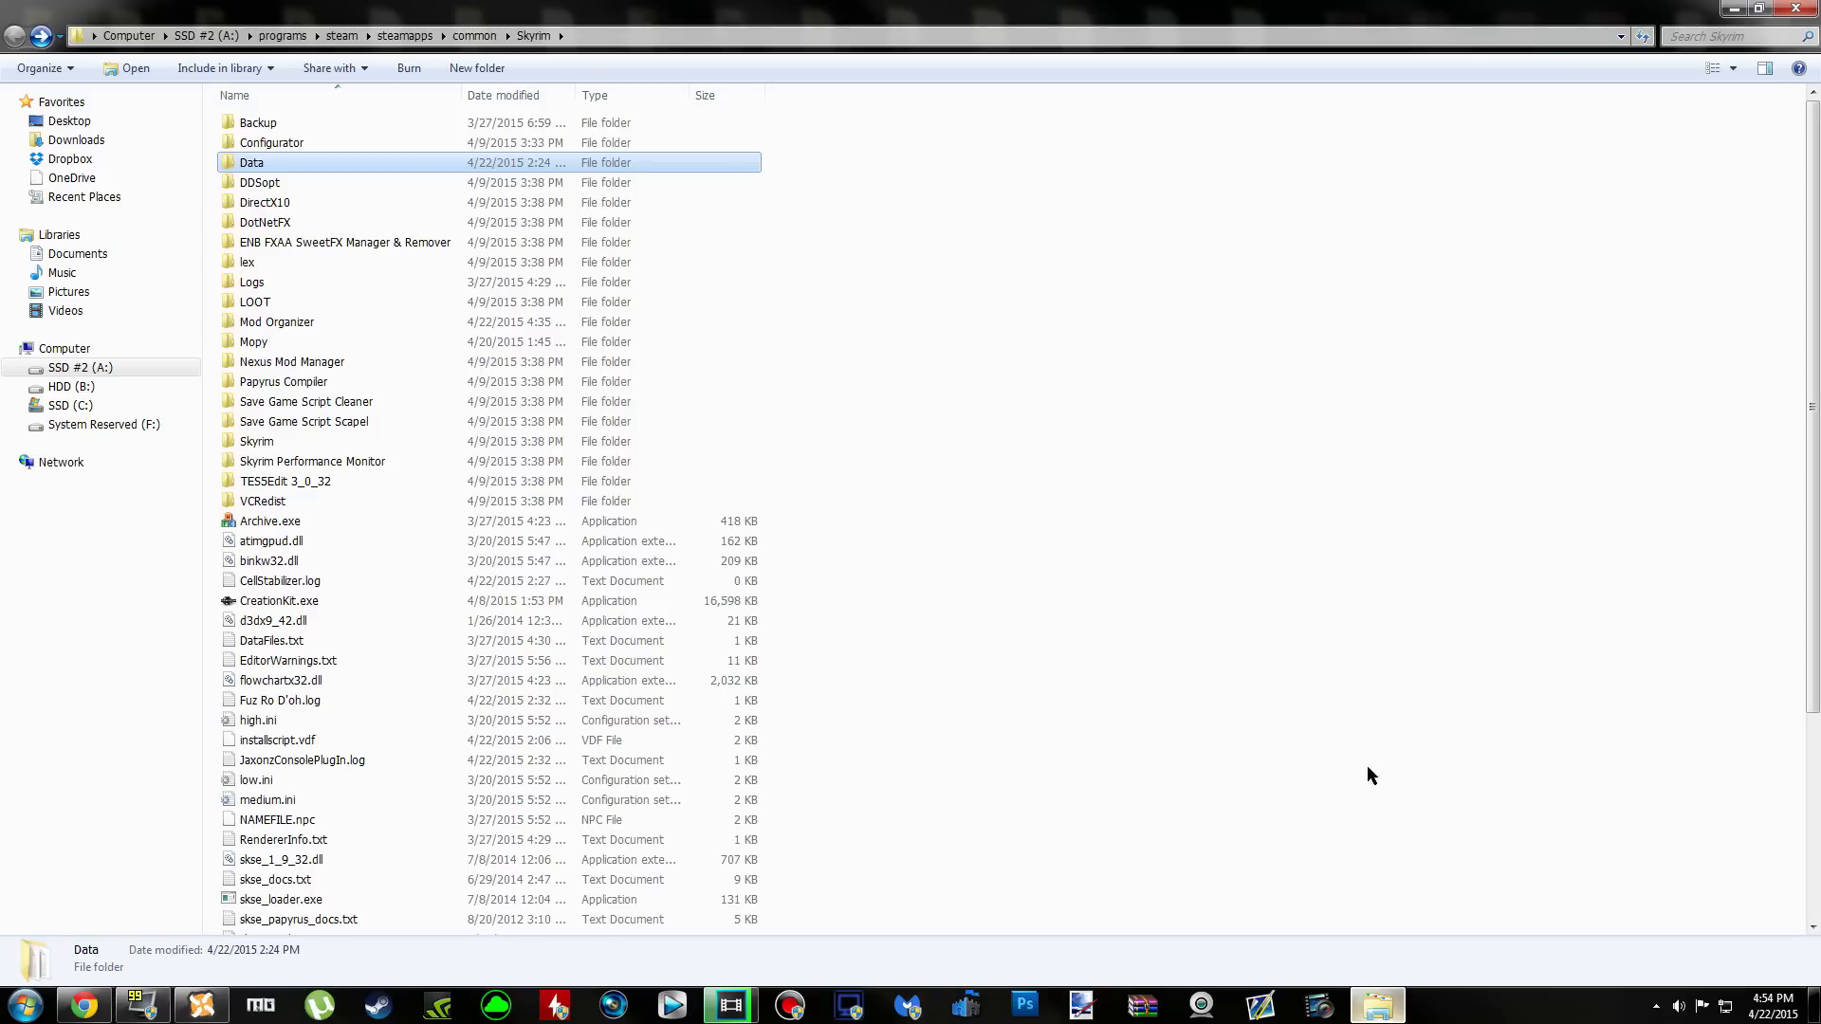
right_click(1158, 427)
click(1233, 567)
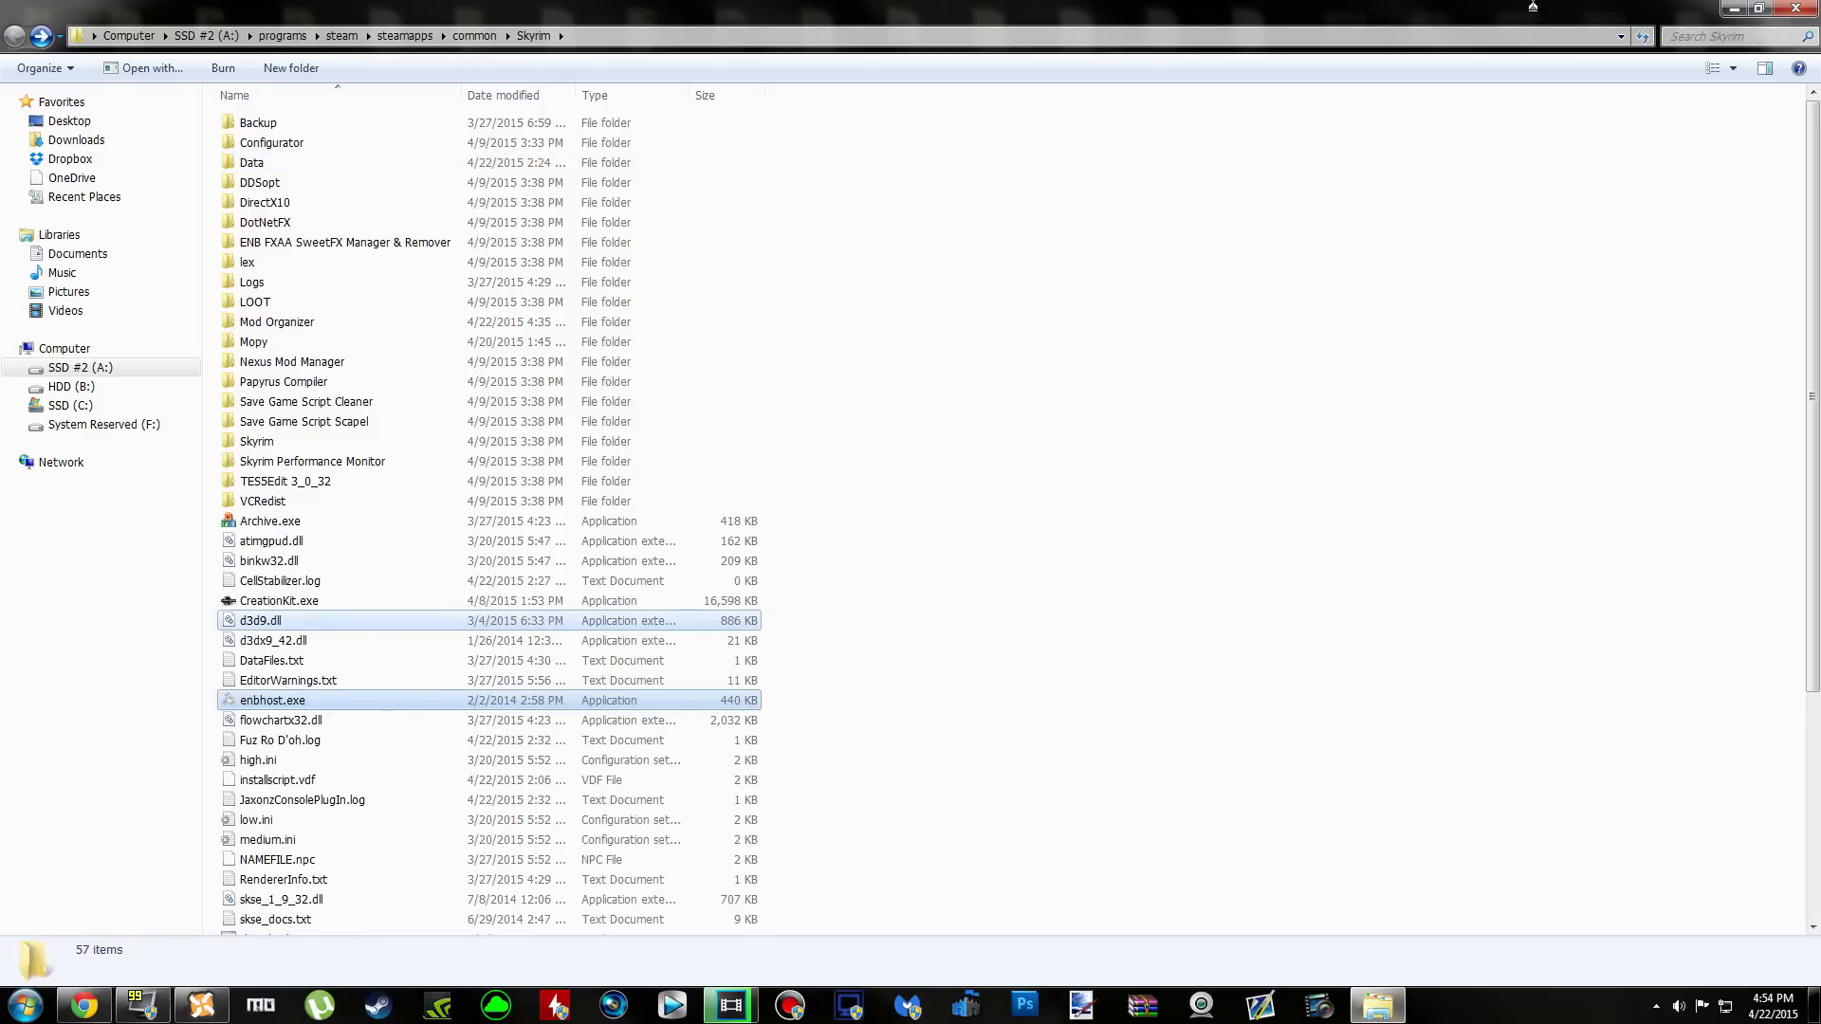
scroll(1736, 11, down, 5)
Minimise the Skyrim folder and delete the extracted enbseries_skyrim_v0266 (1) folder from the desktop
click(1732, 8)
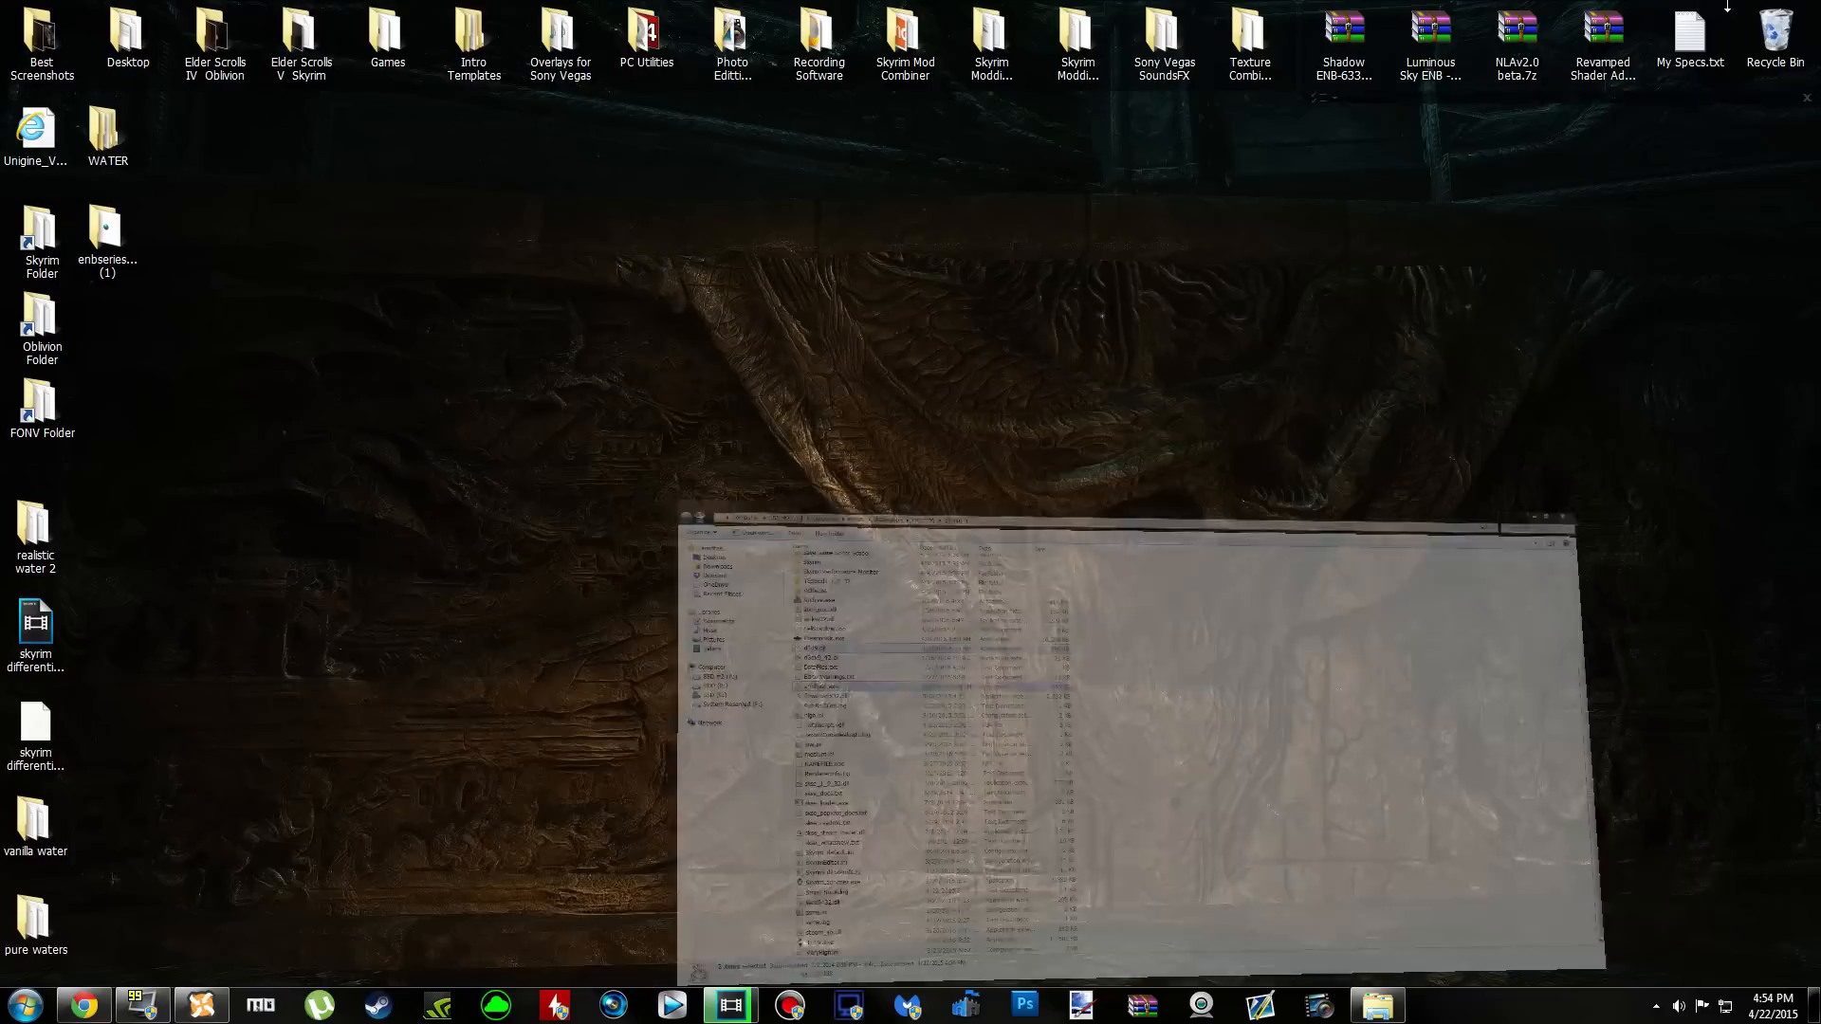
click(118, 233)
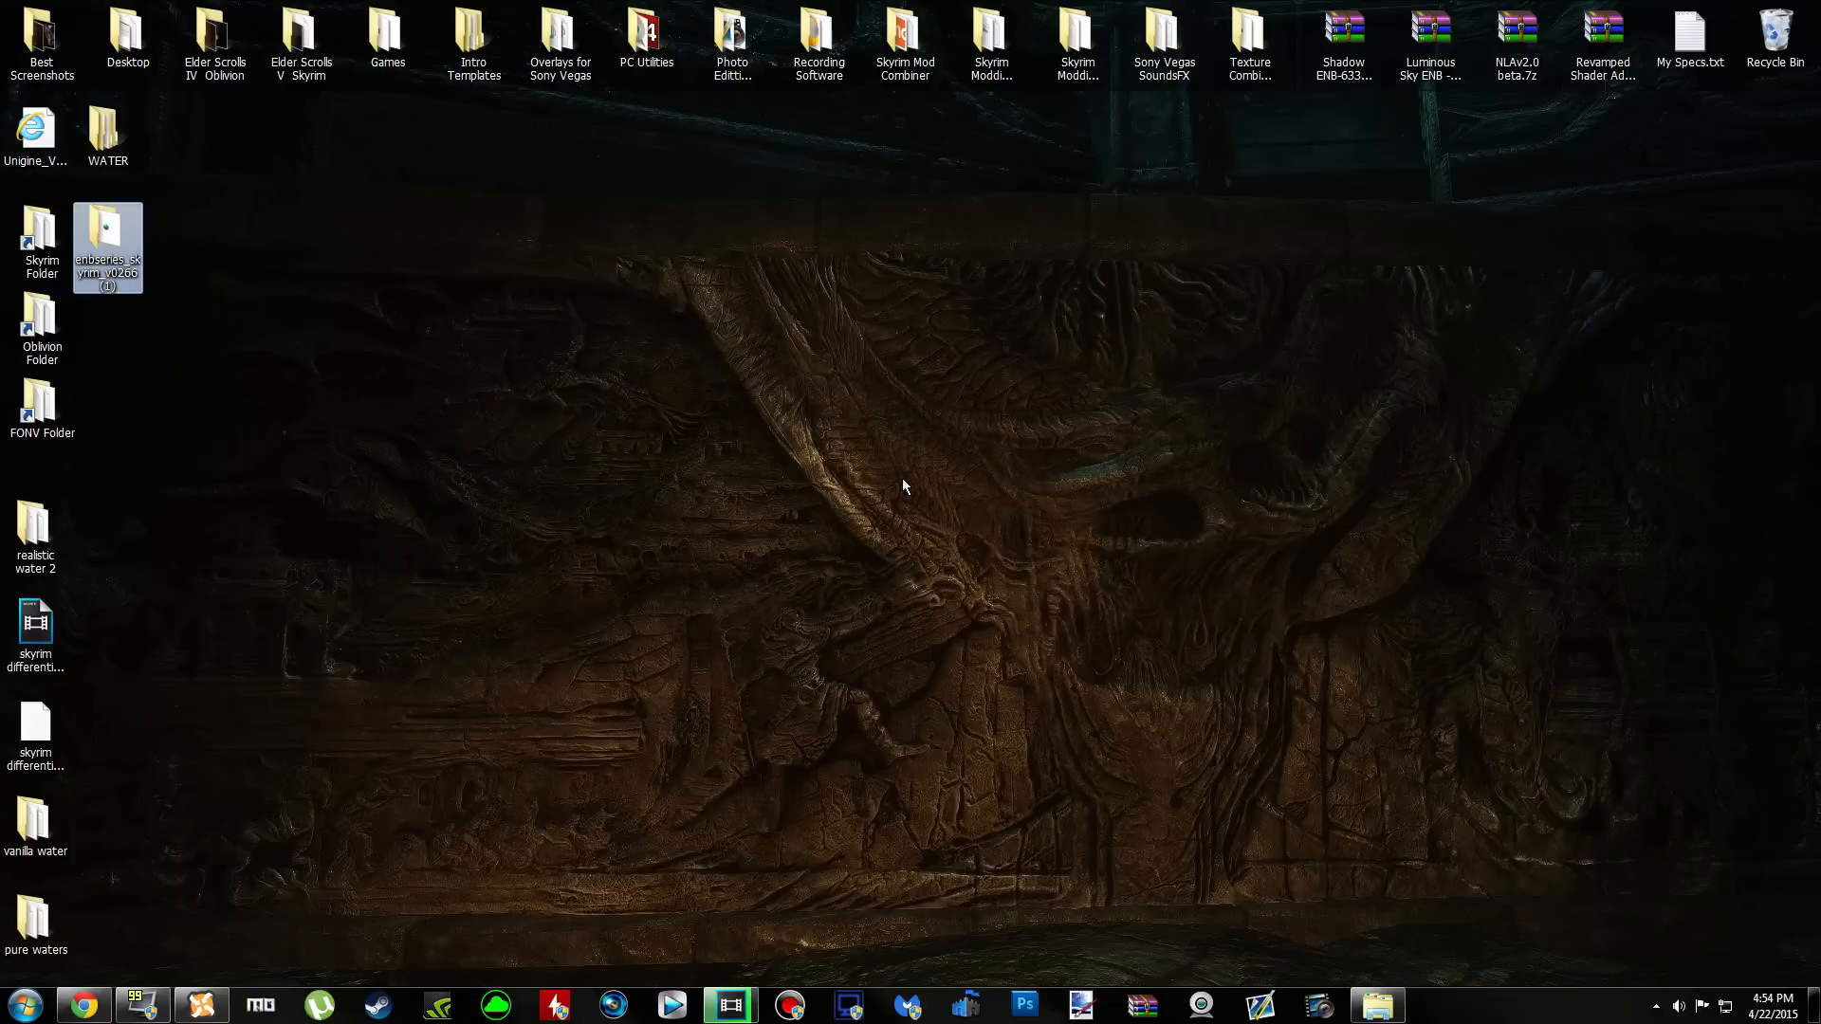
key(Delete)
key(Return)
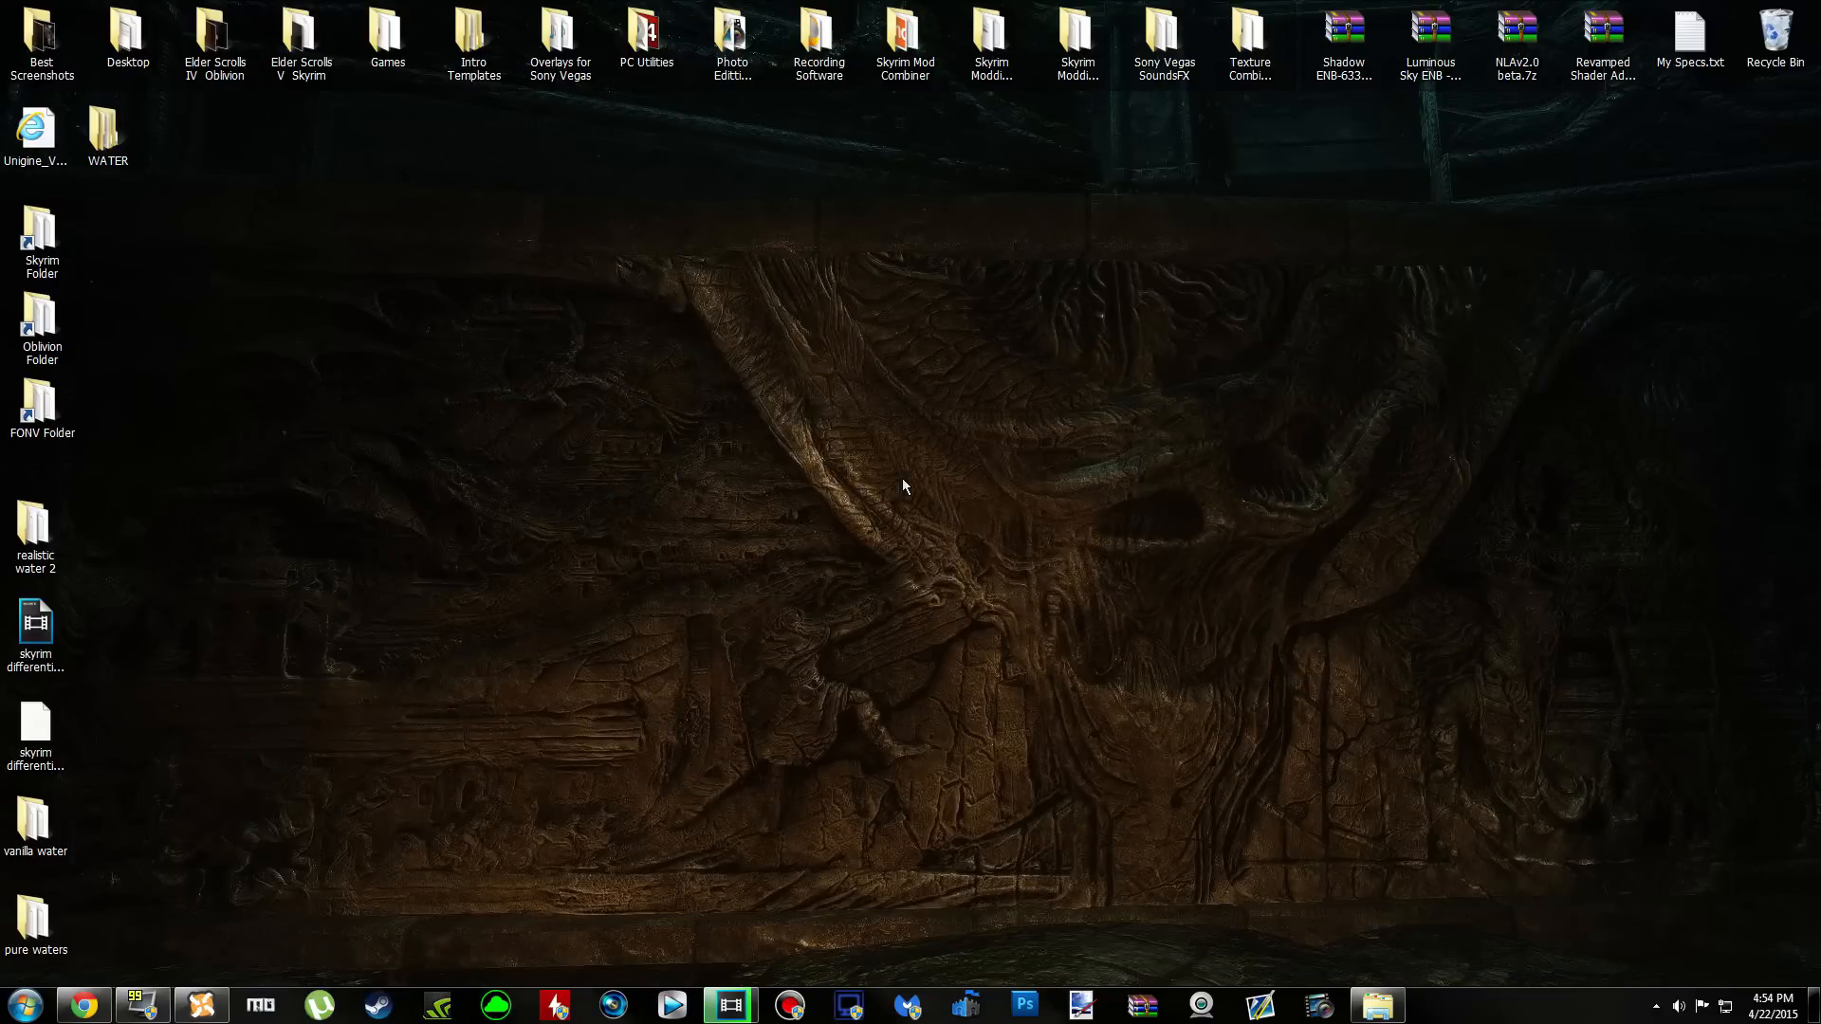
Switch to Nexus Mod Manager and filter the mod list by "realvi"
click(210, 1013)
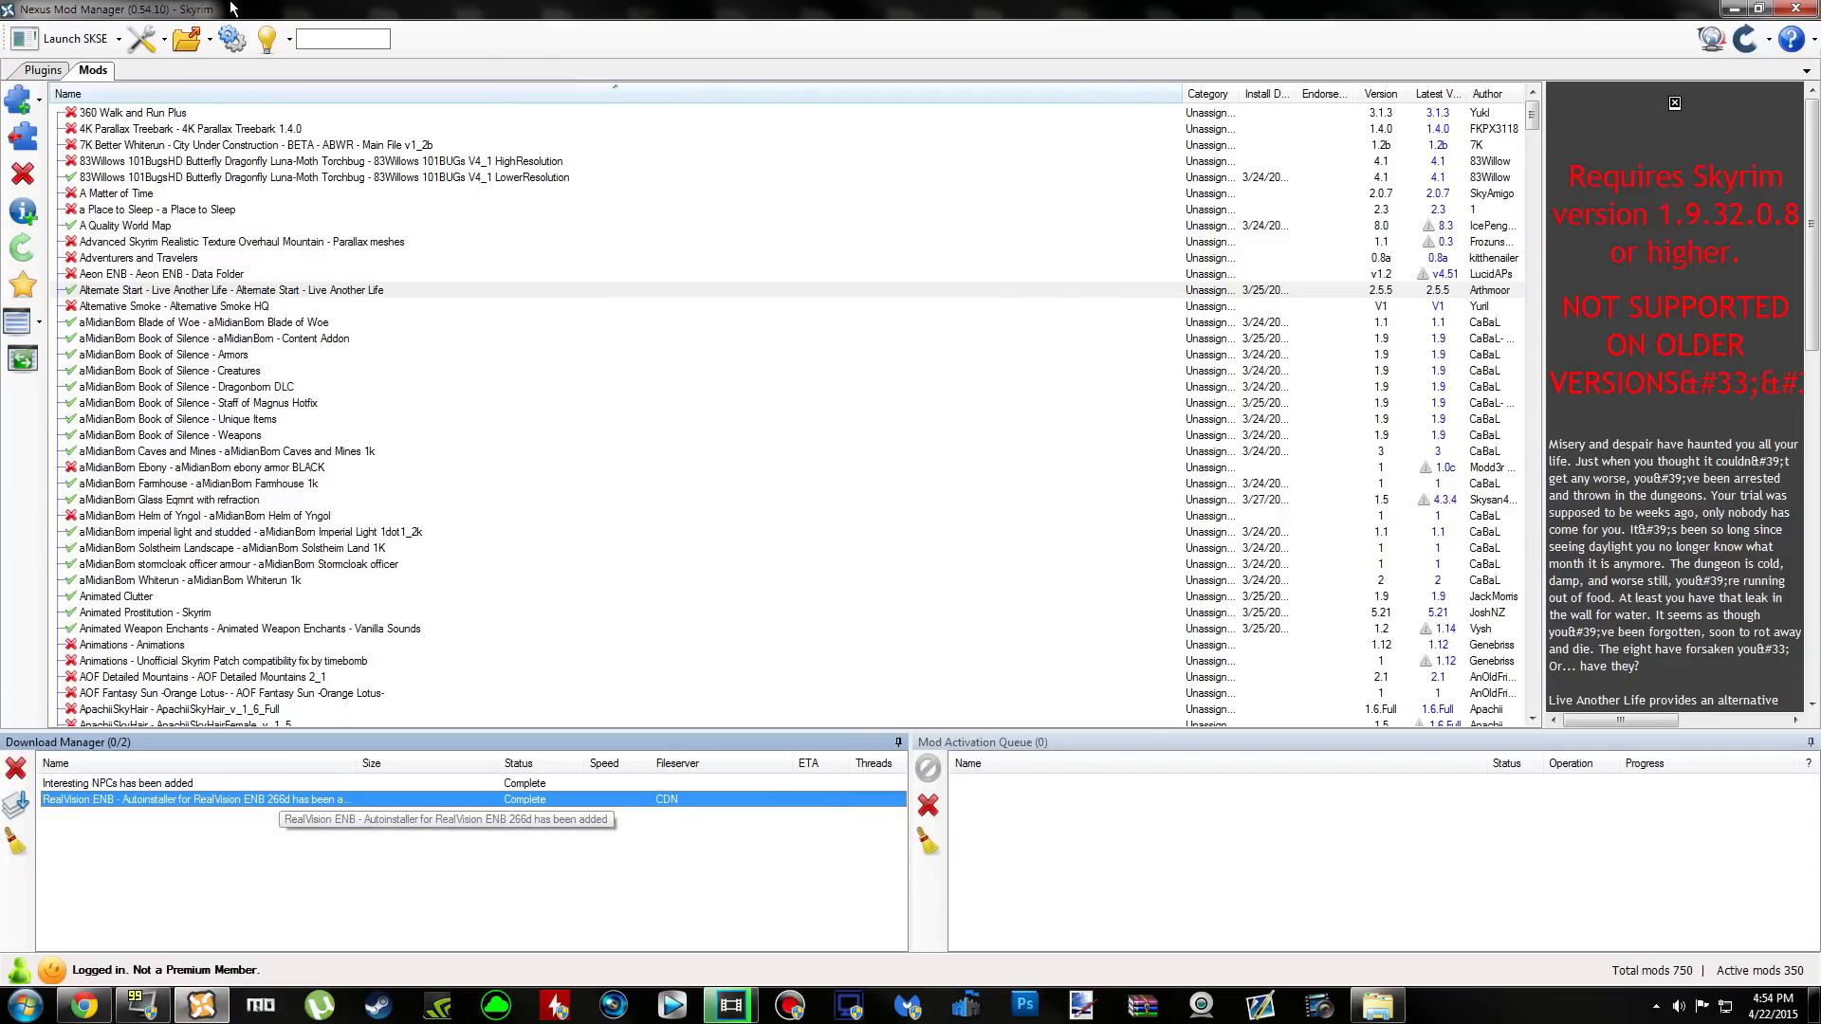
click(349, 36)
text(realvidion)
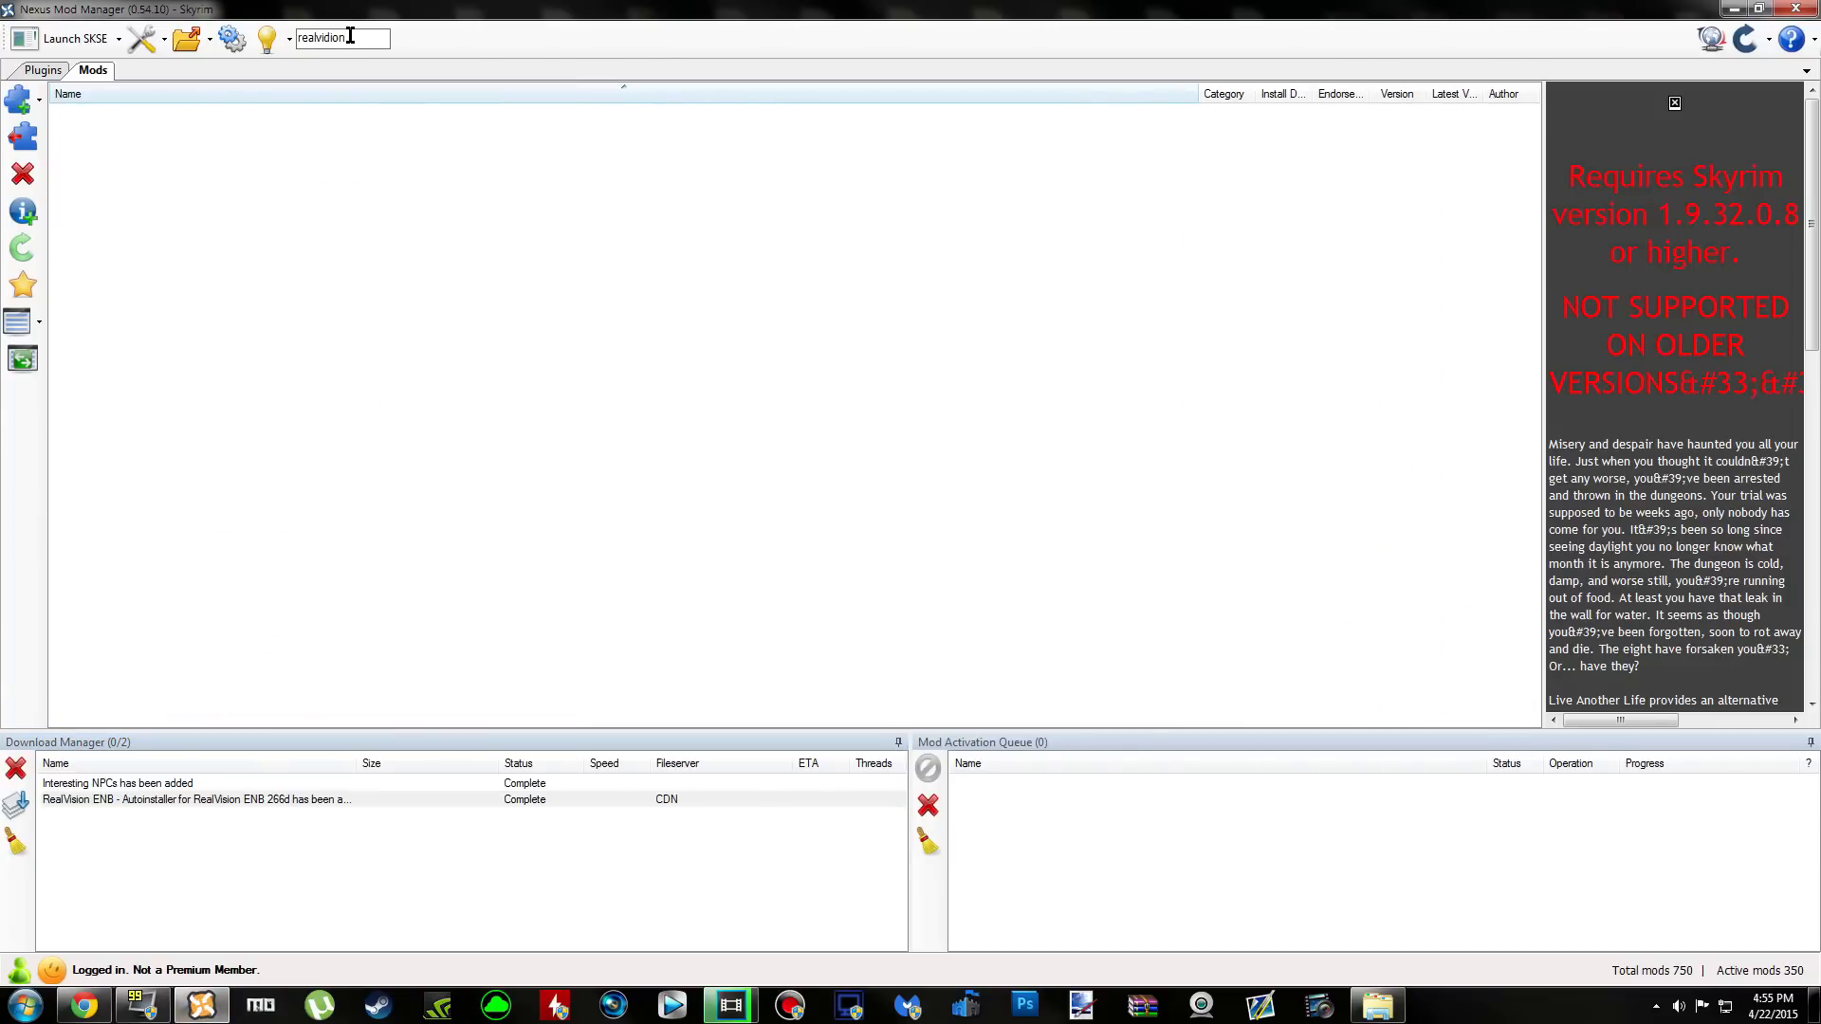
text(i)
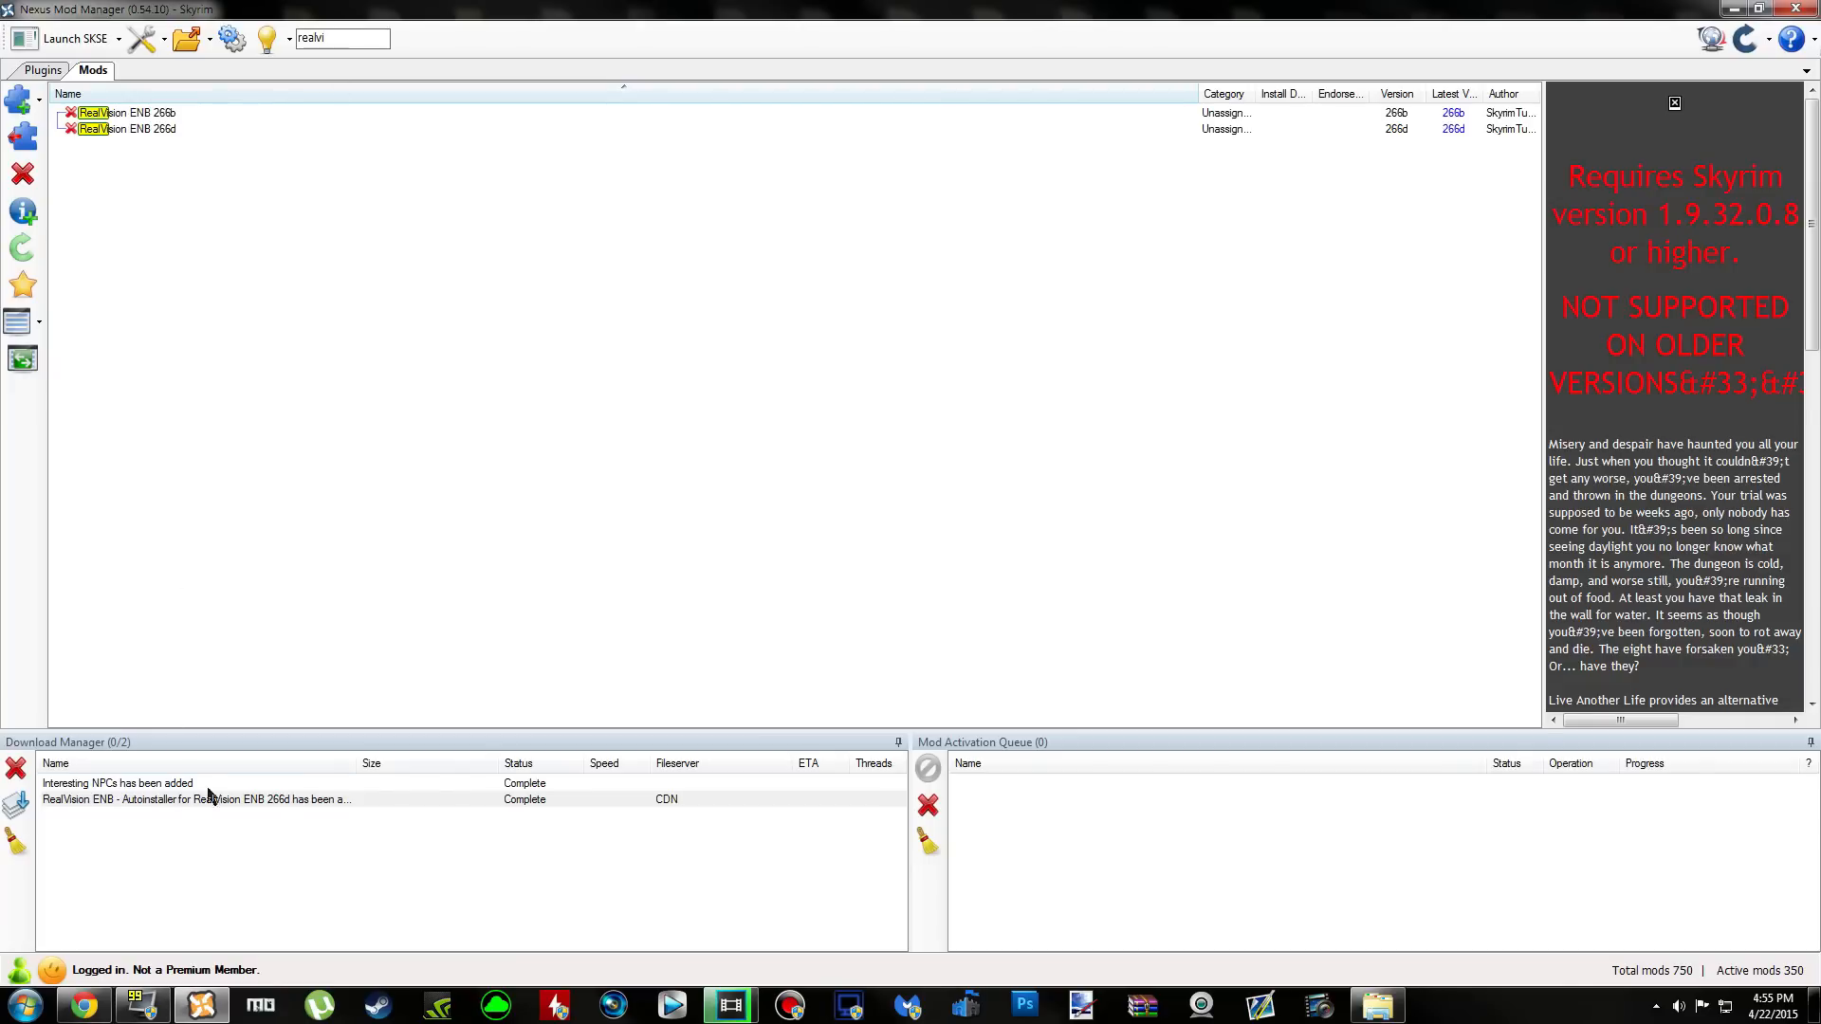
Start activating the RealVision ENB 266d mod, then move and enlarge its installation options window
click(168, 131)
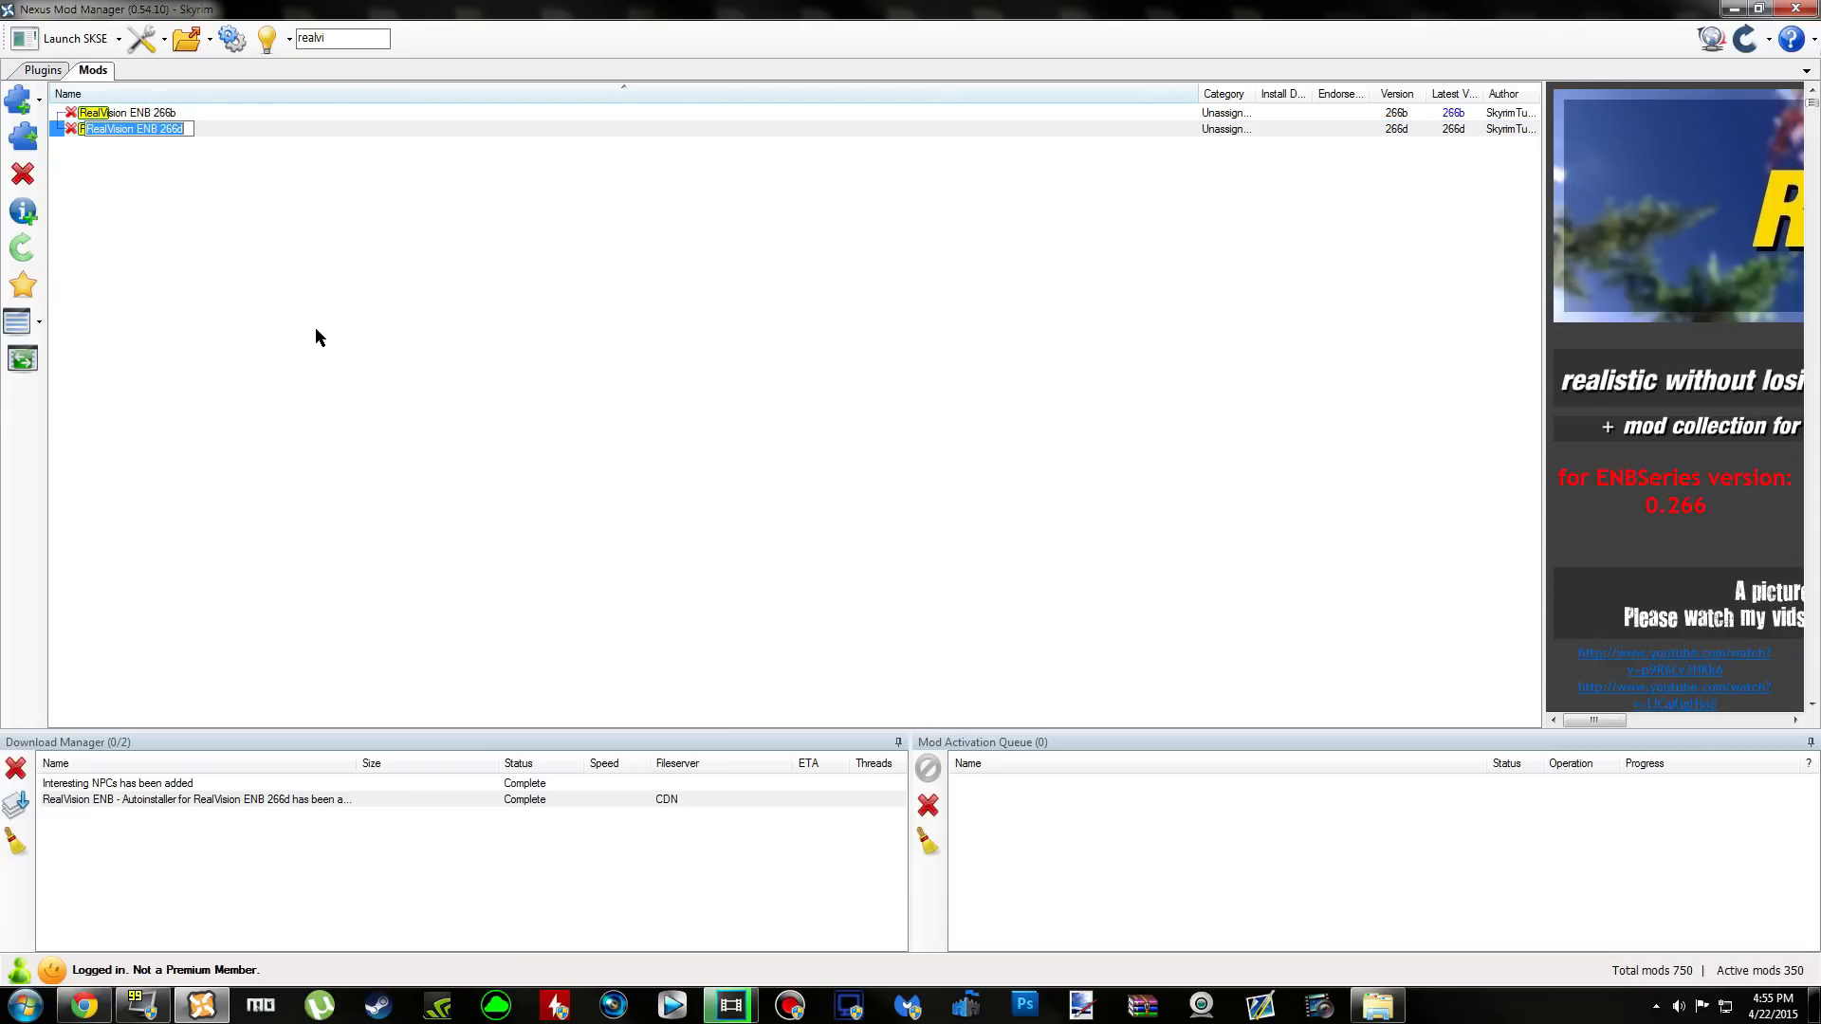
click(60, 131)
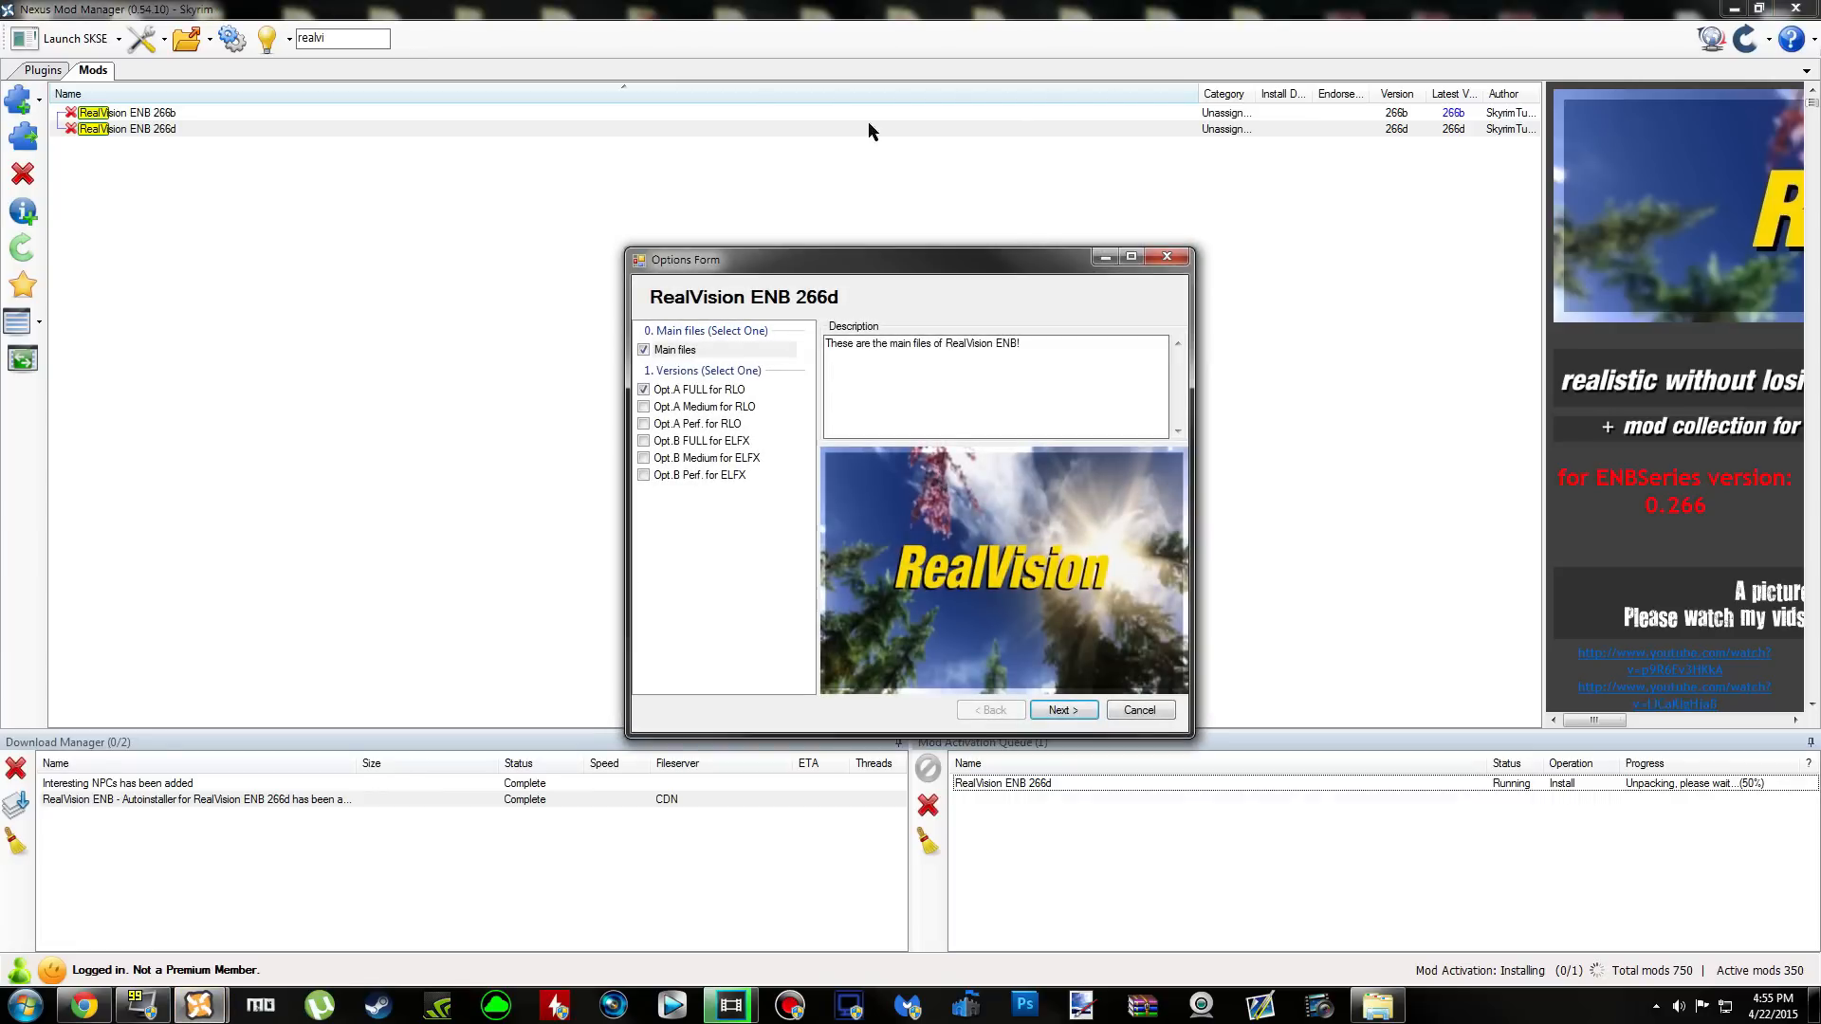
drag(874, 265, 621, 123)
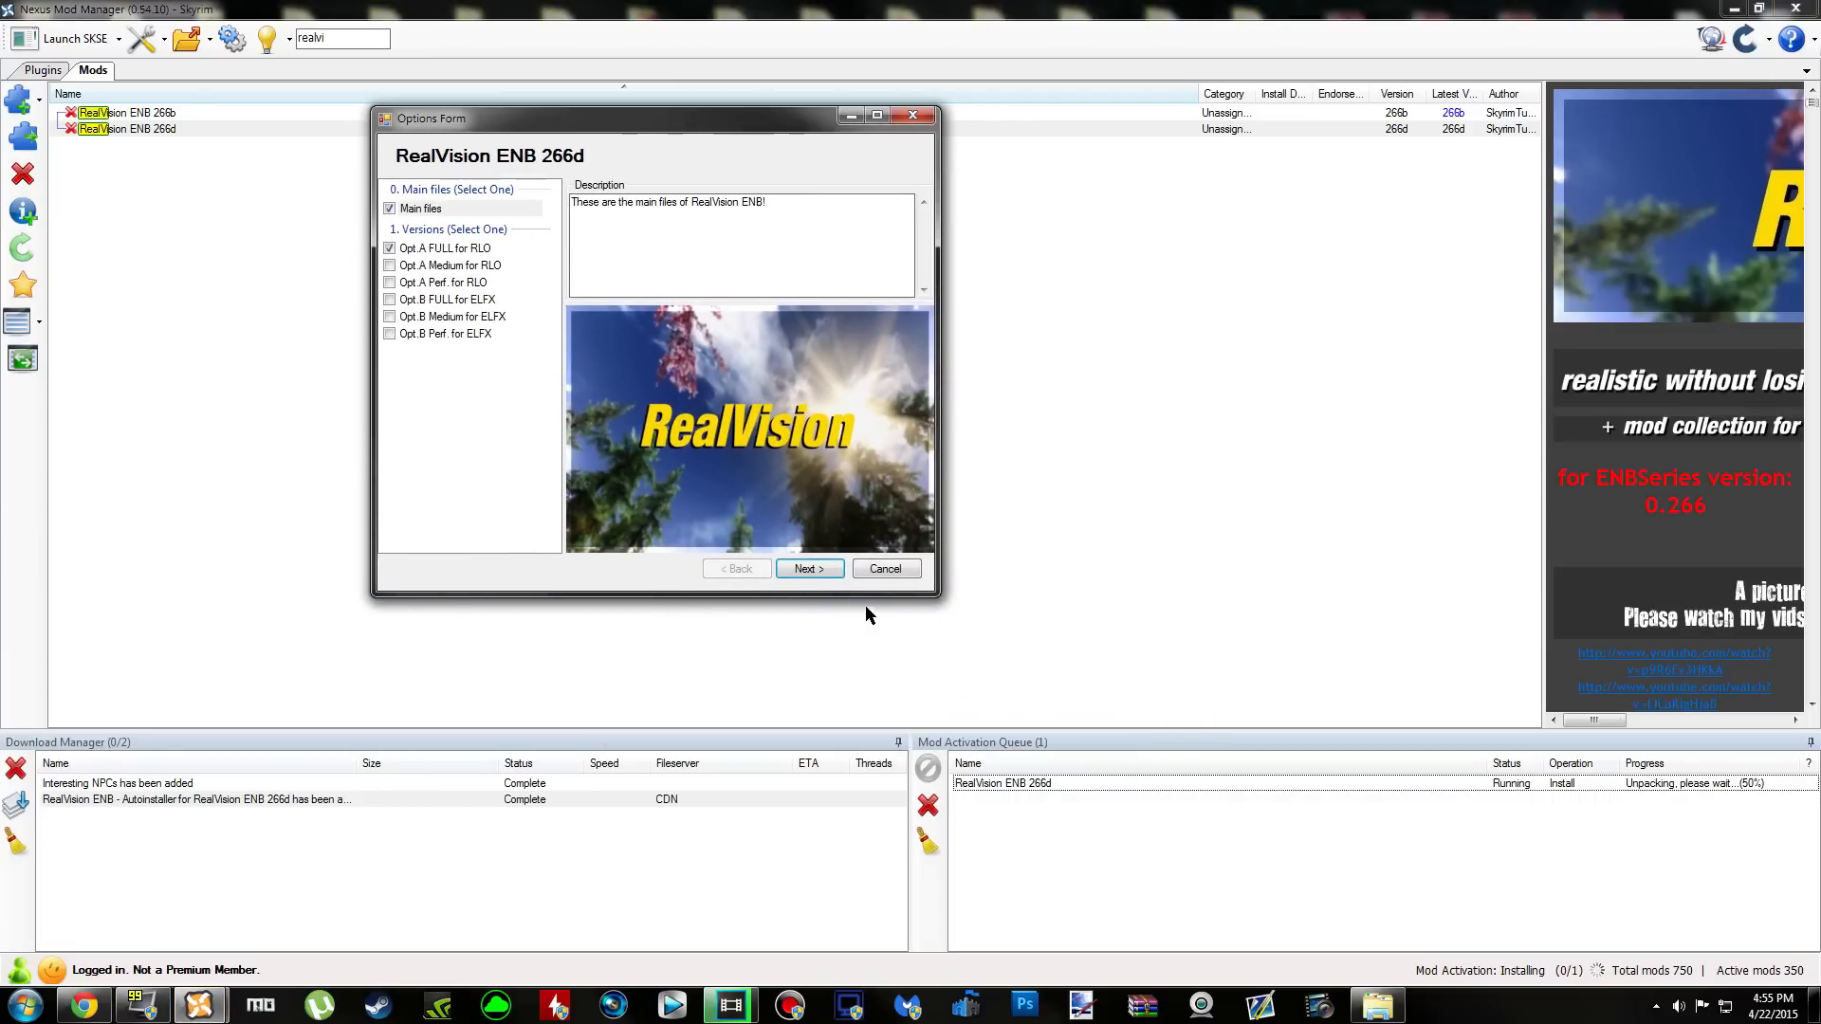
drag(930, 596, 1083, 813)
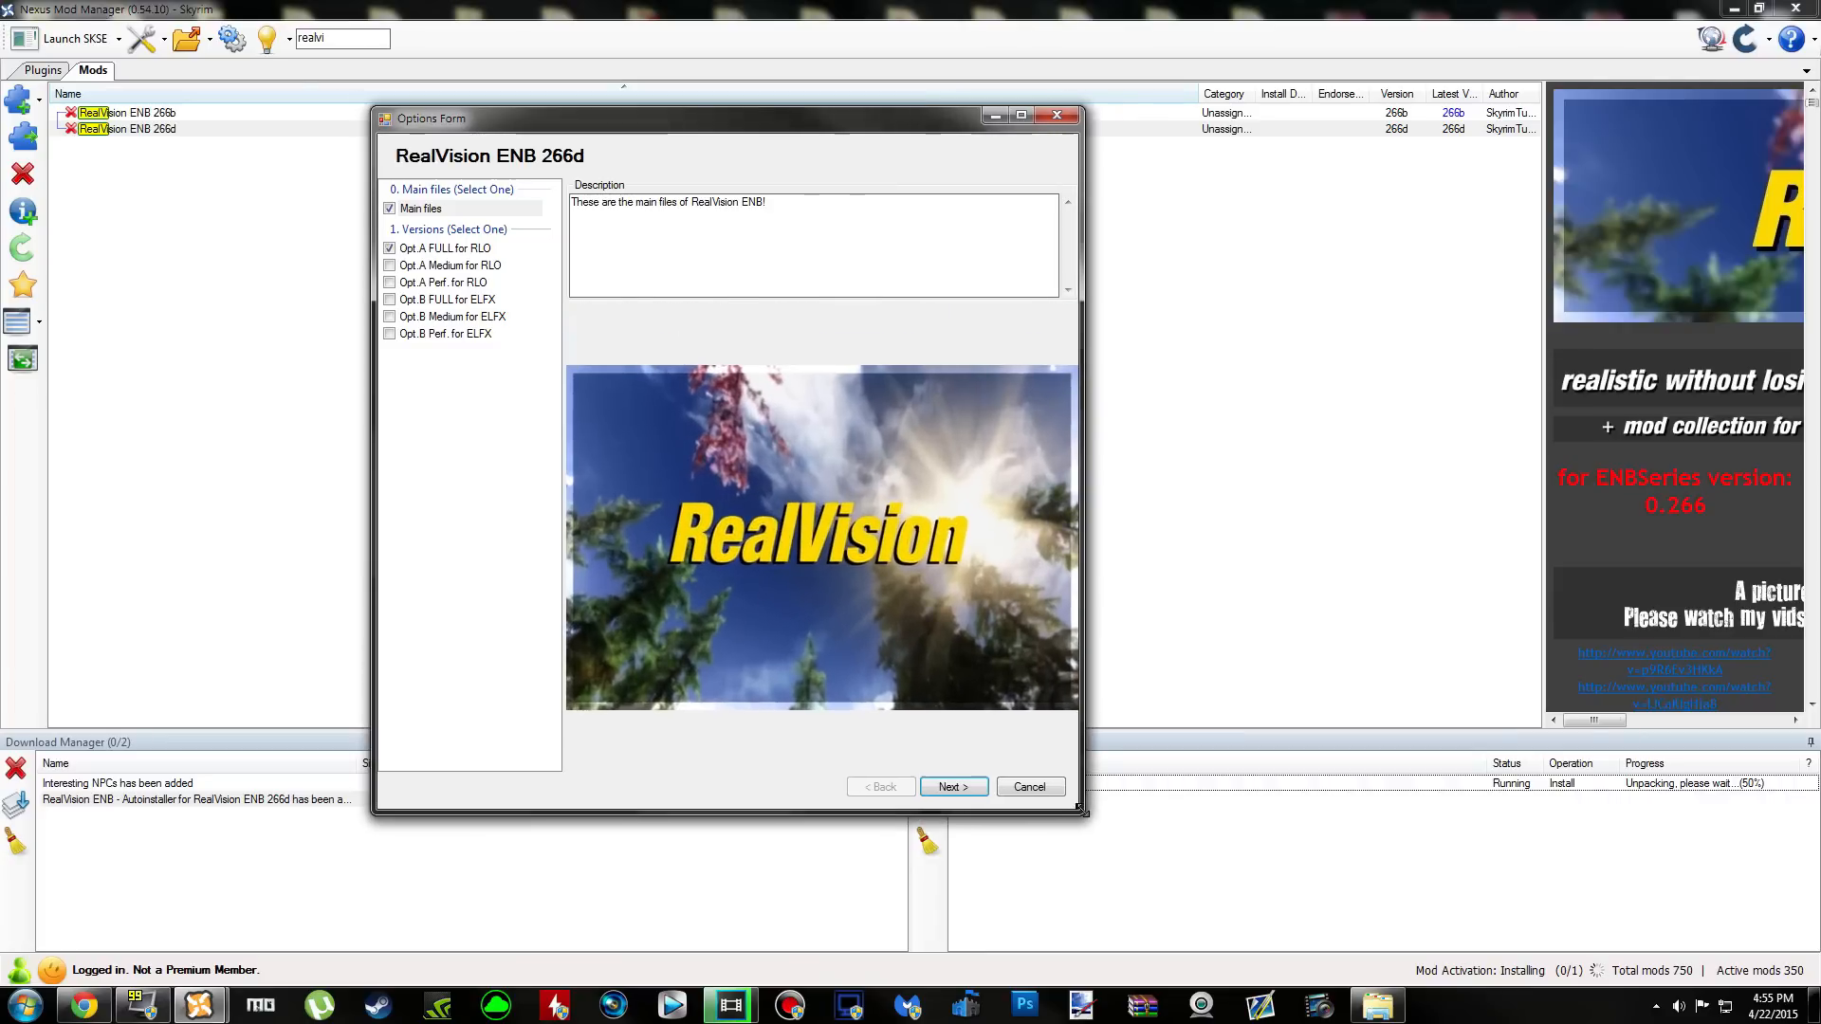
Examine the descriptions and previews of the main files and the RLO and ELFX version options
click(461, 212)
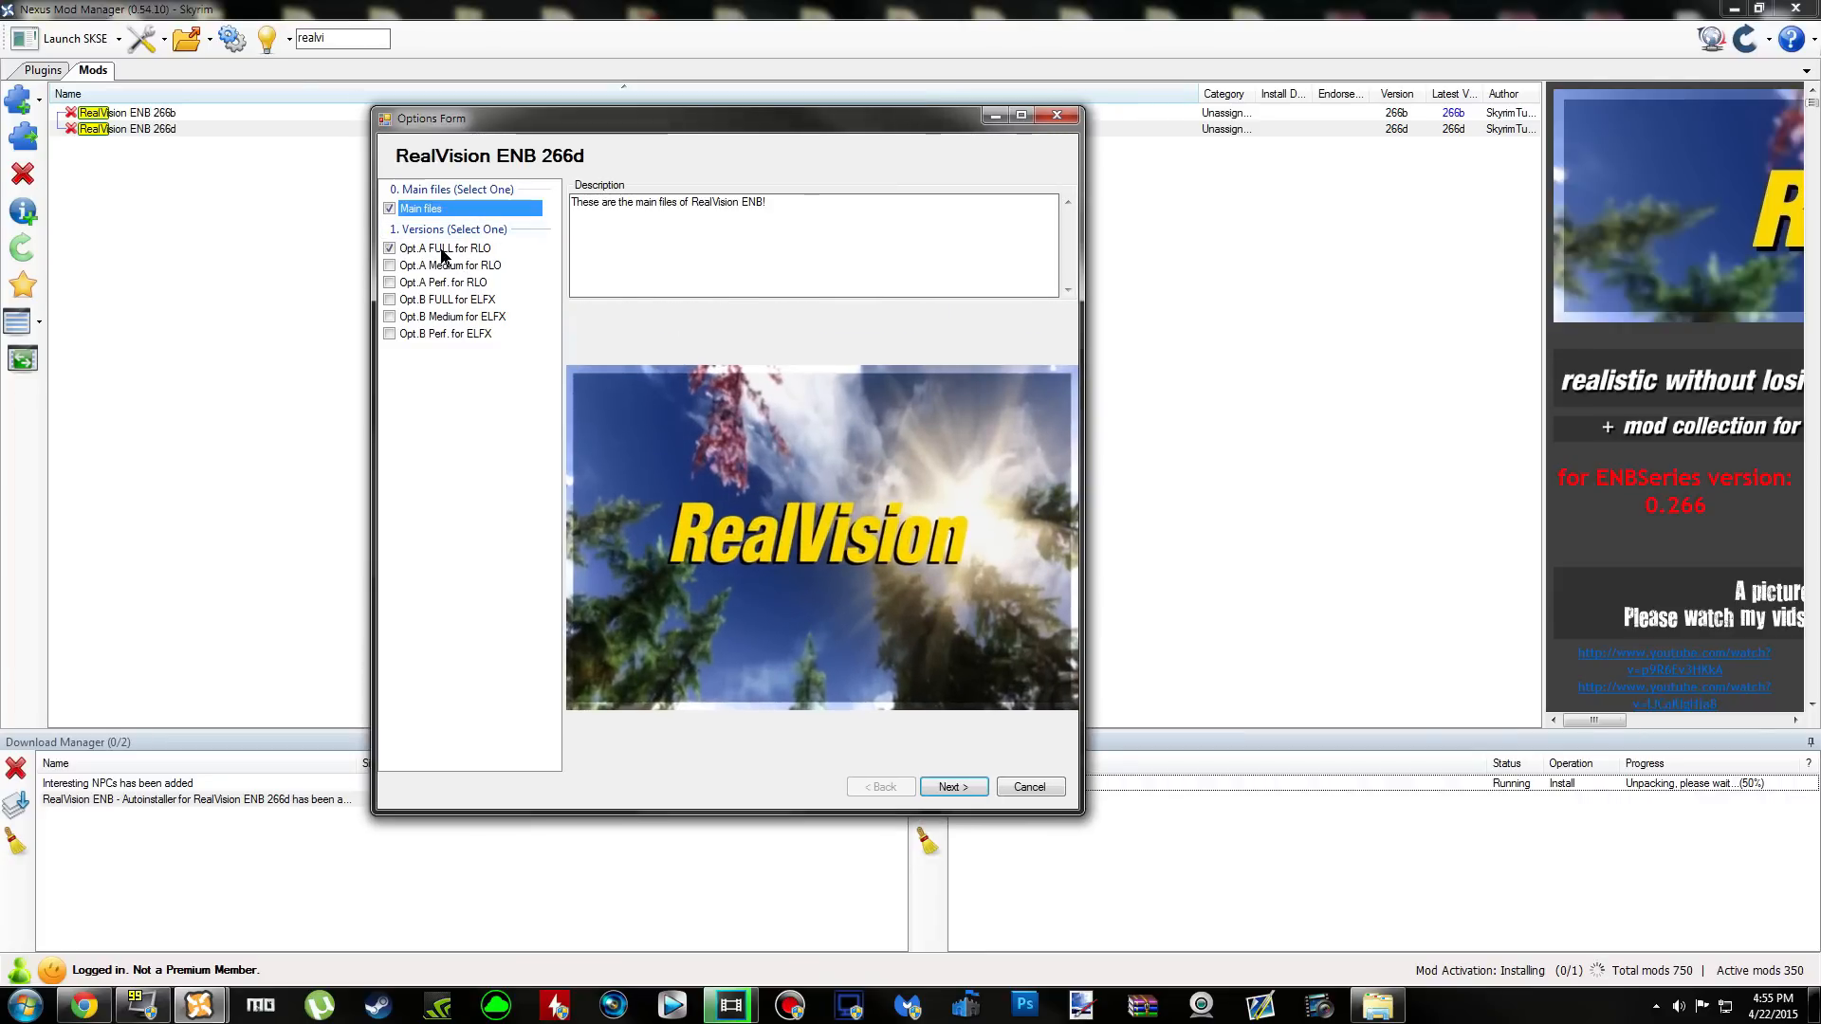
click(442, 252)
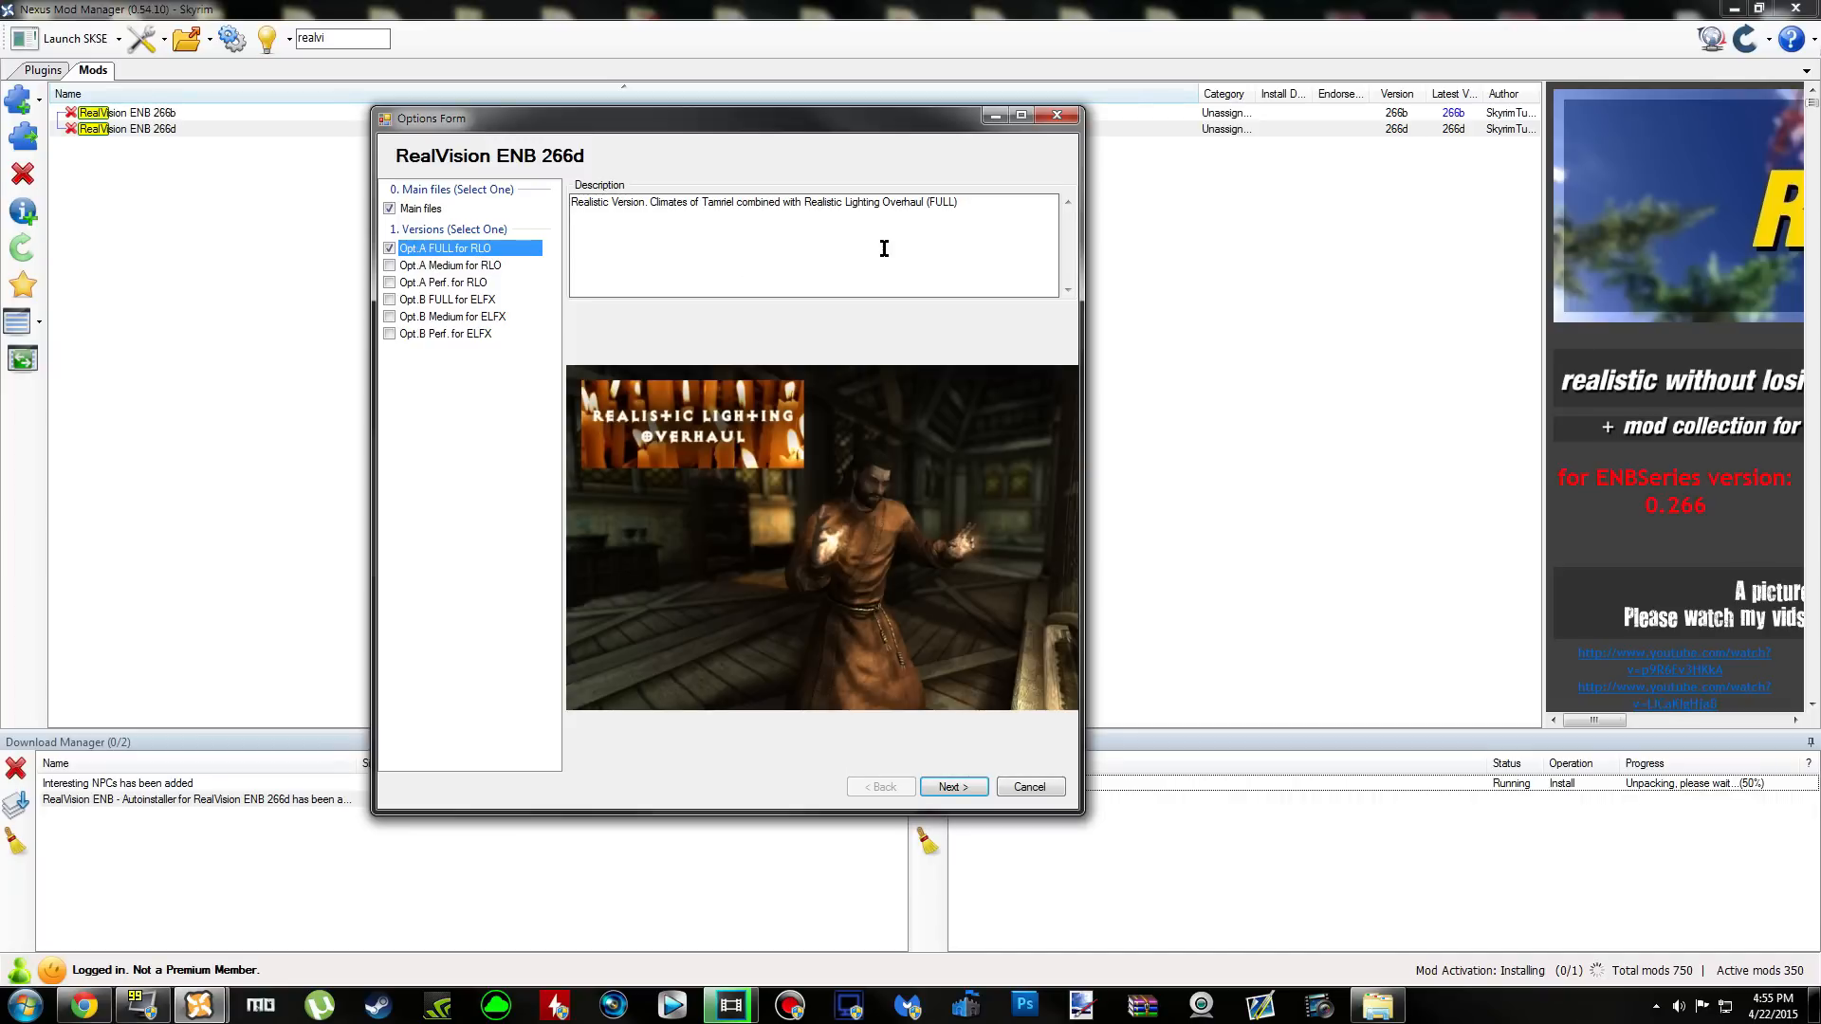
click(486, 270)
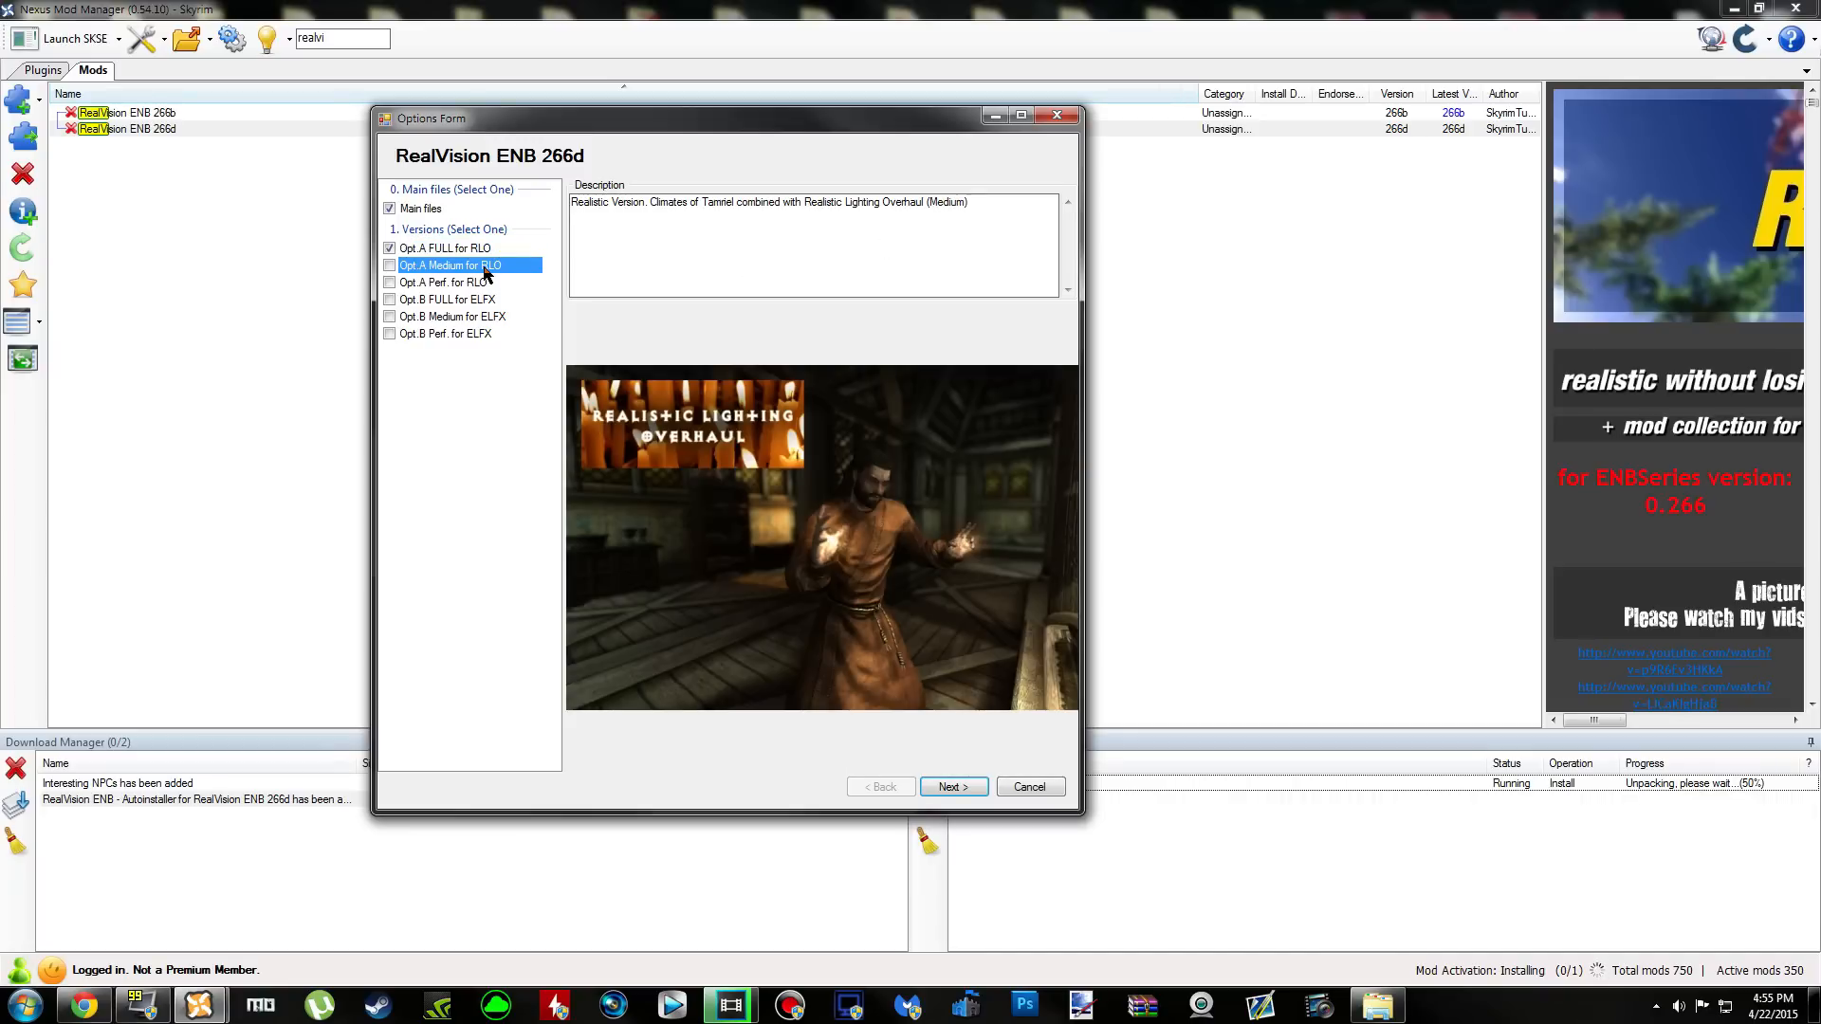
click(470, 284)
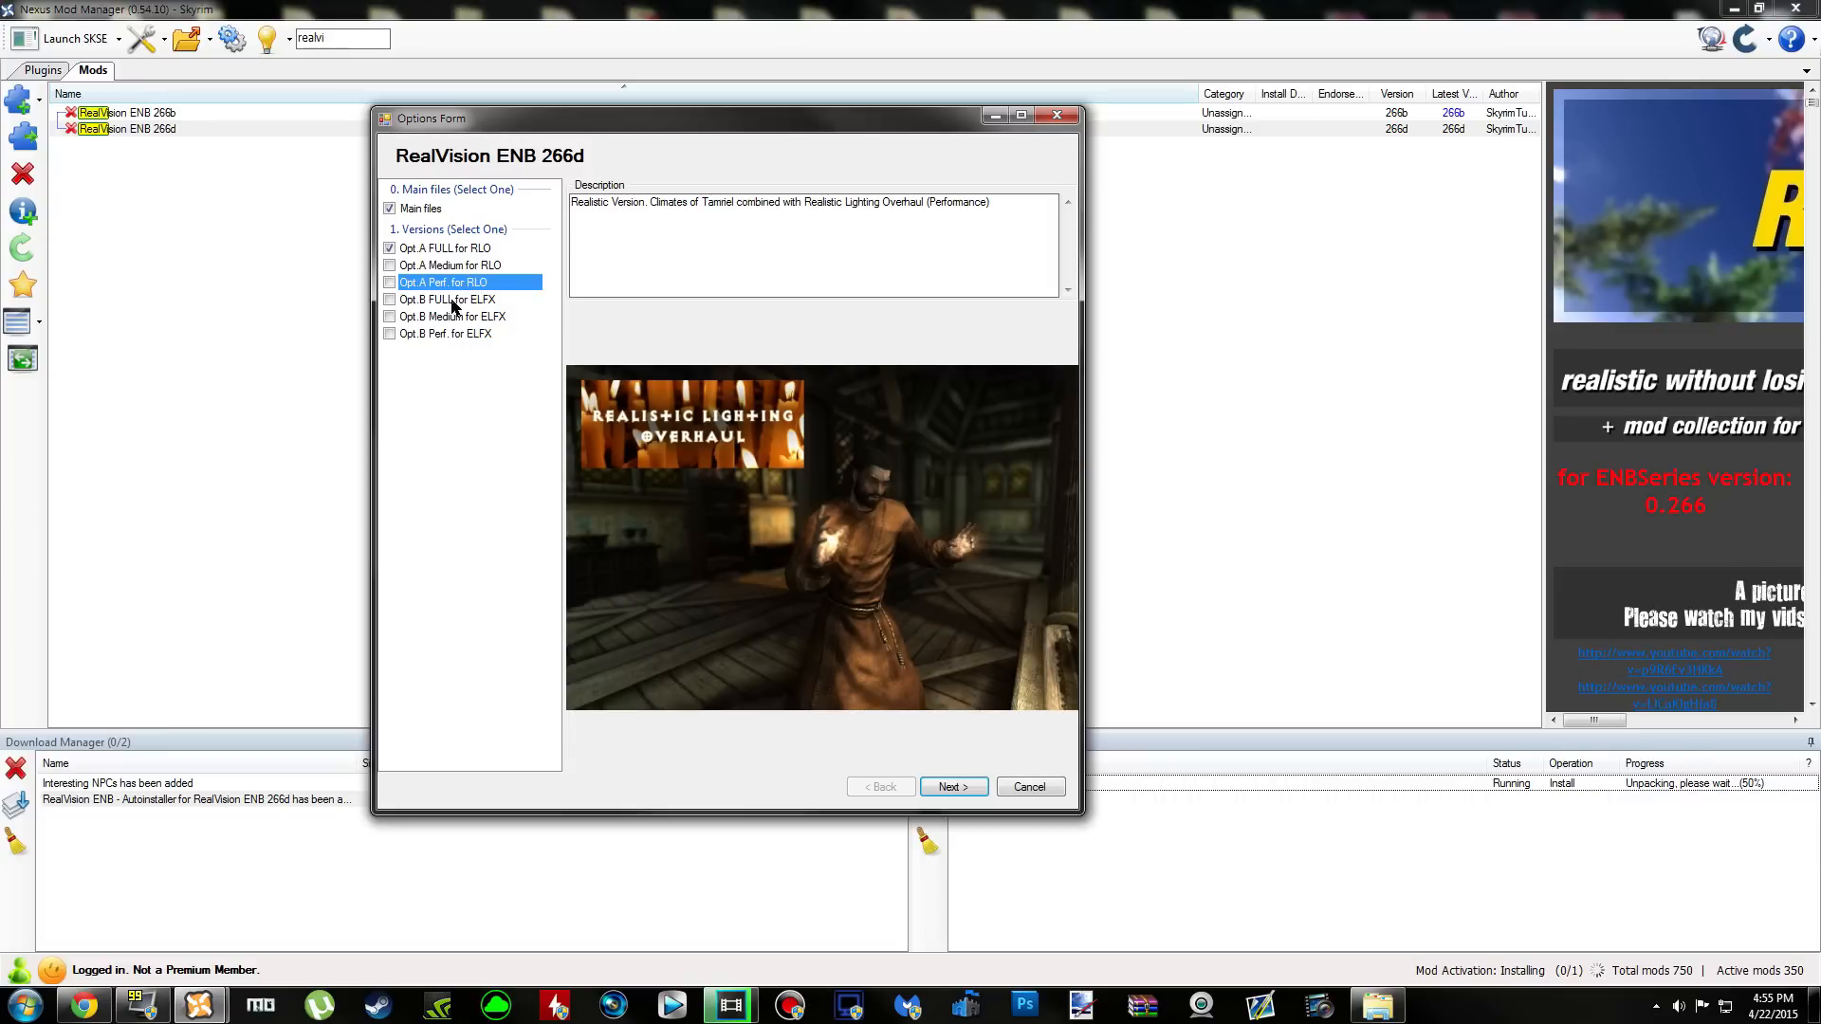
click(452, 300)
click(454, 317)
click(453, 334)
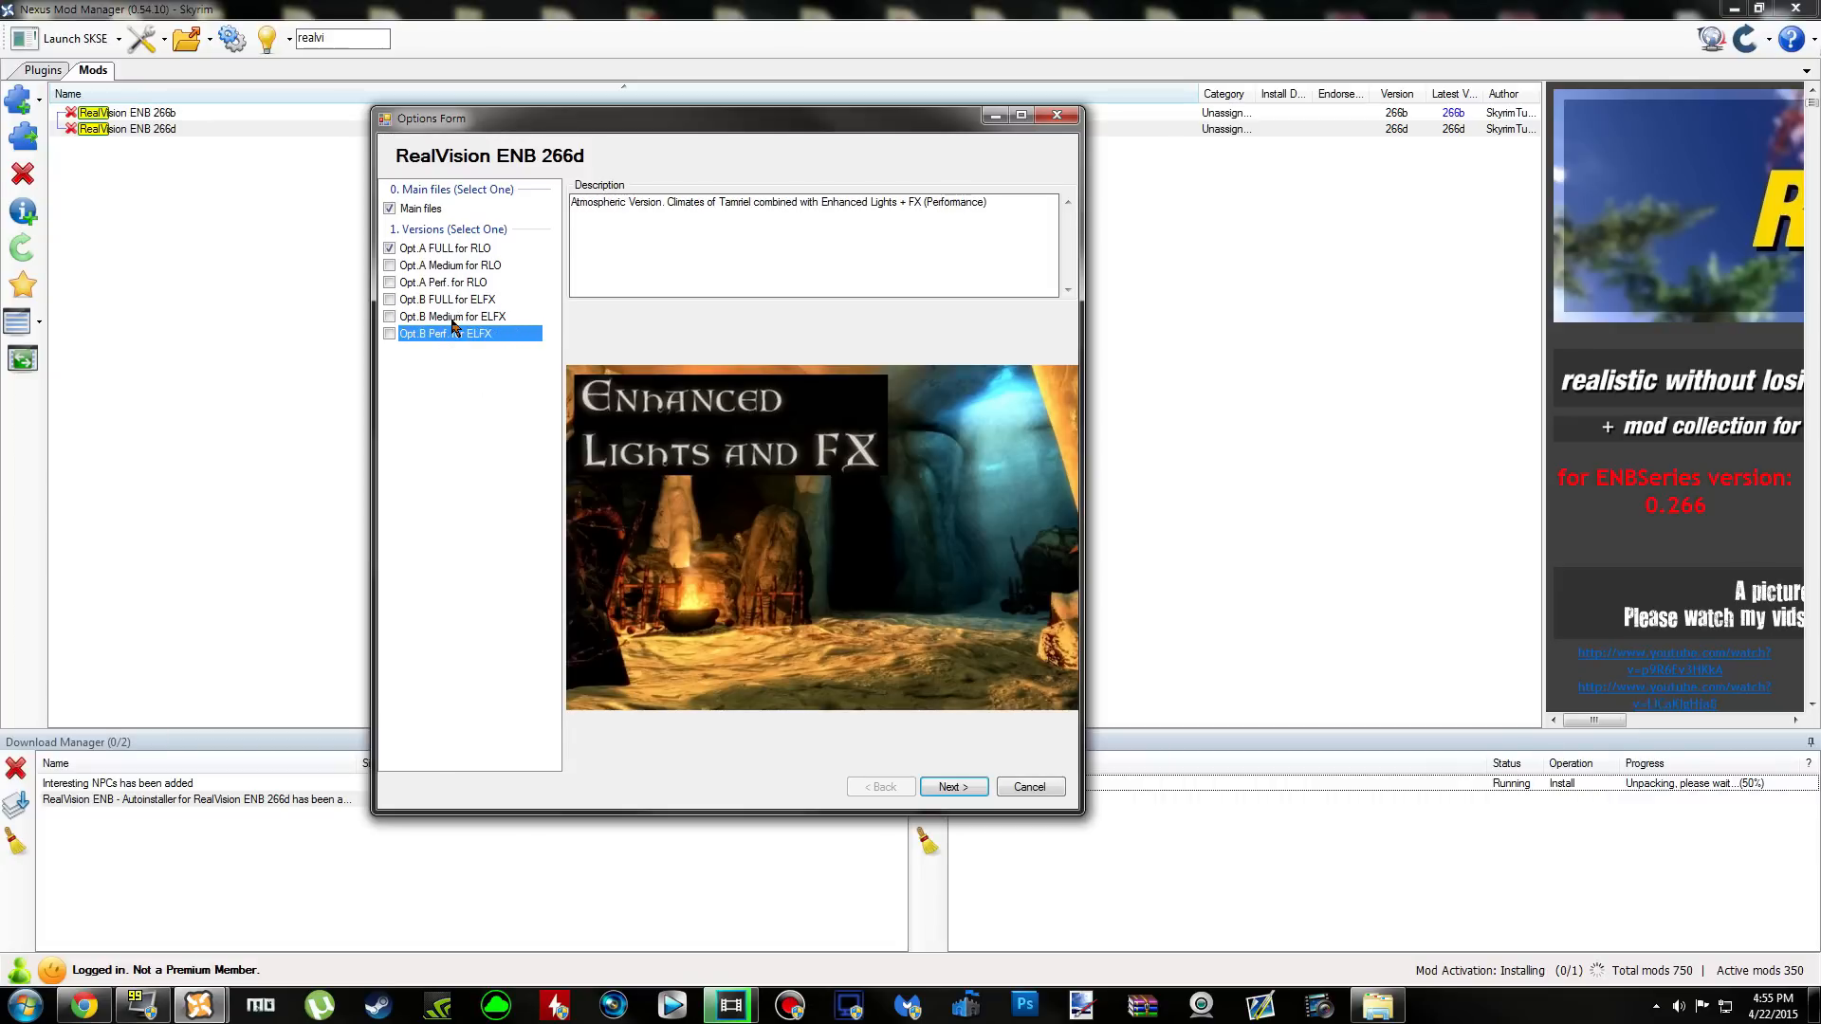
click(452, 319)
Choose Opt.B FULL for ELFX as the RealVision version and continue to the sun and effects options
click(465, 300)
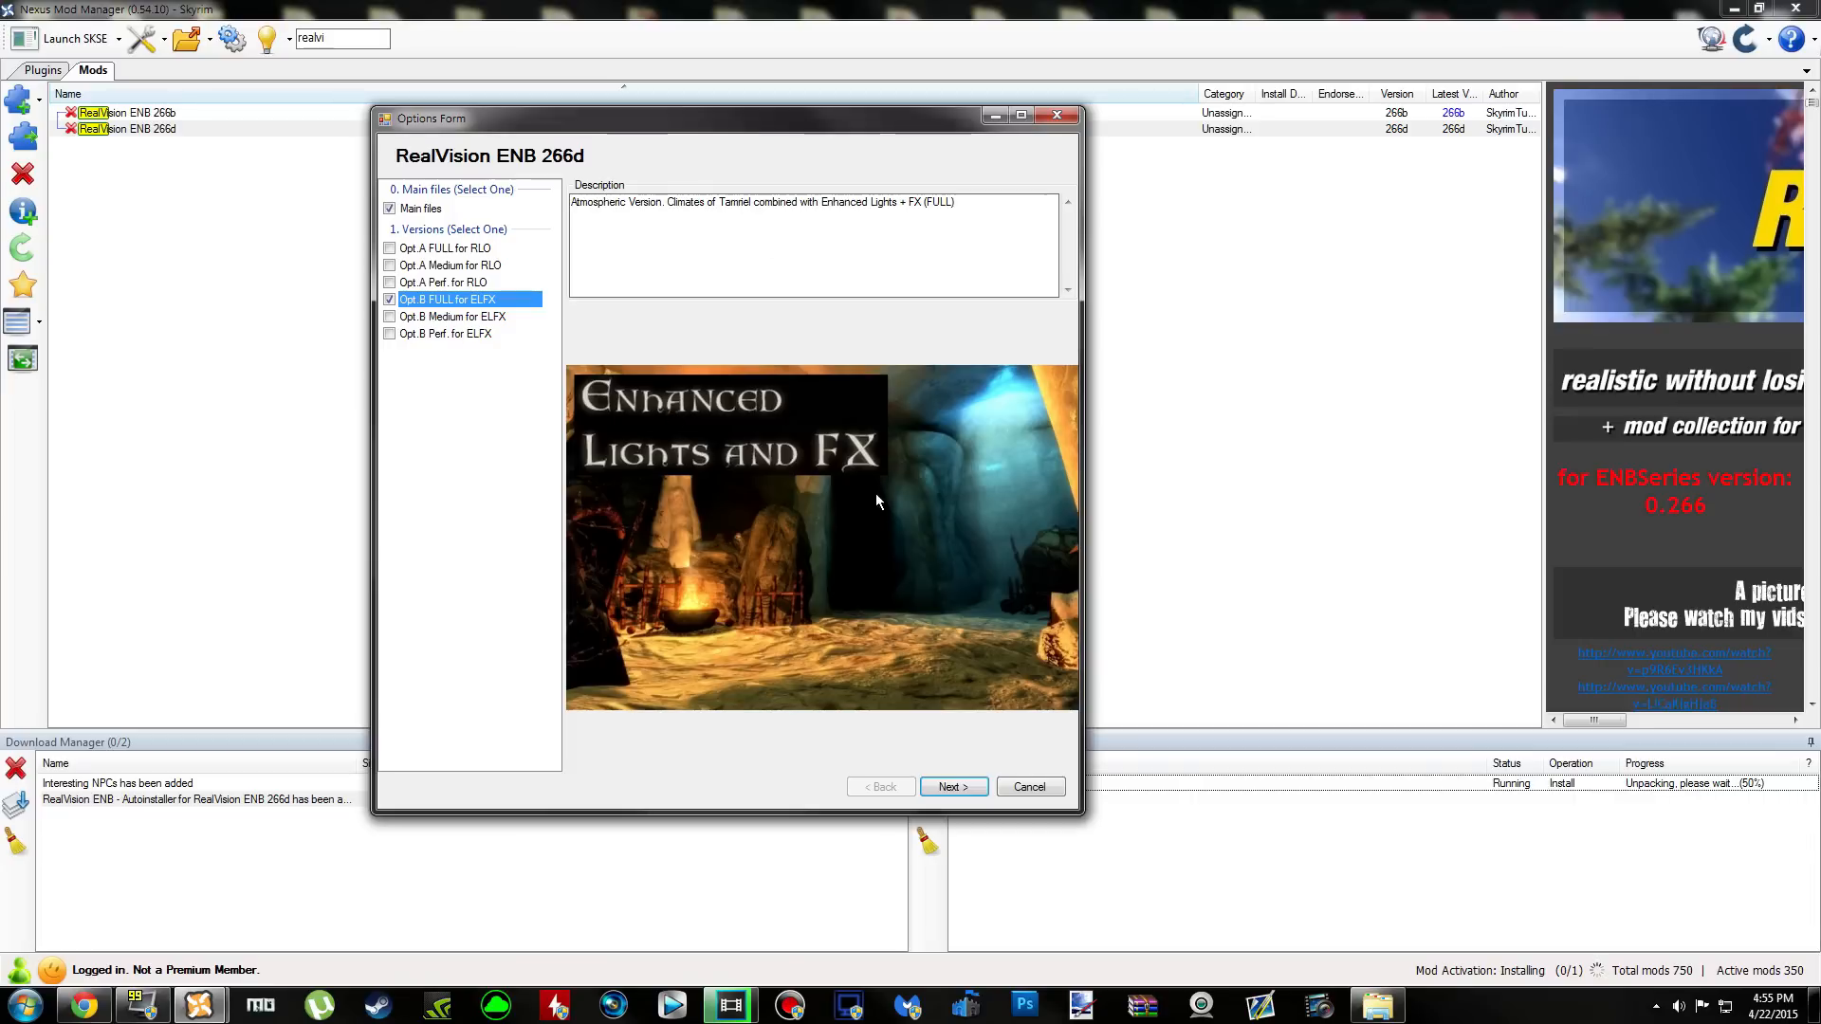
click(461, 320)
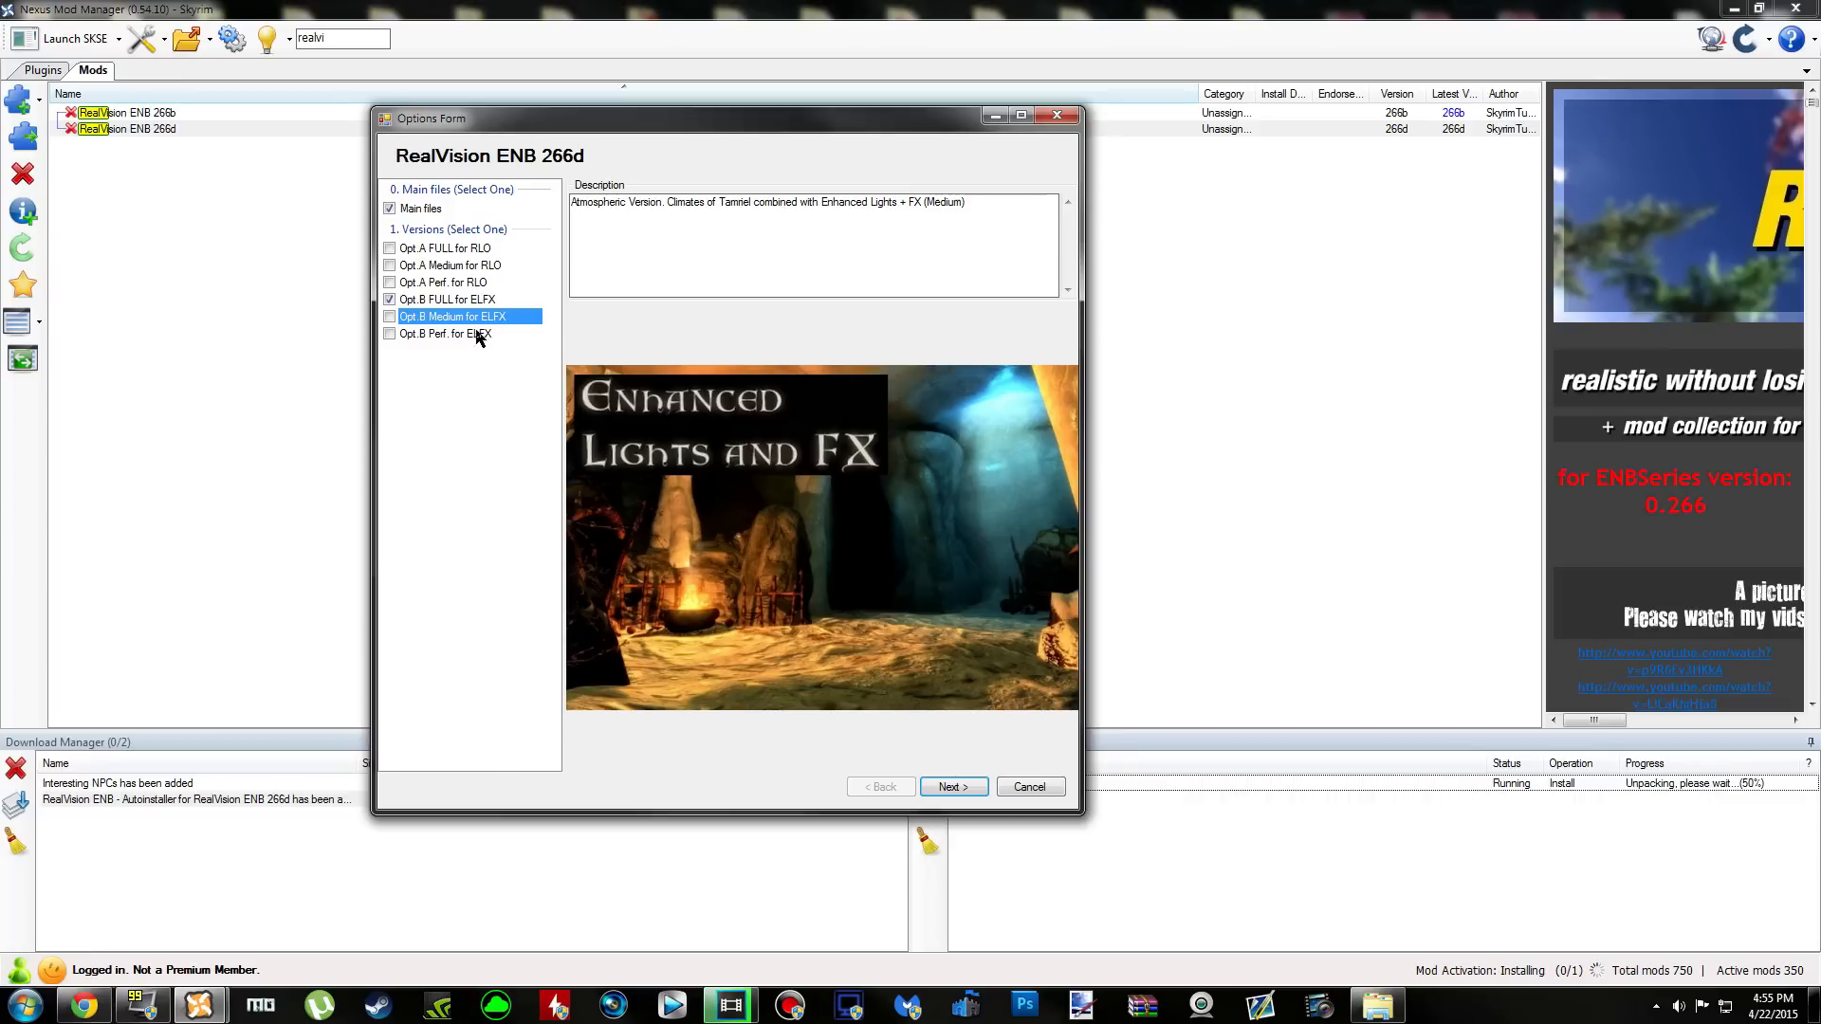
click(477, 283)
click(439, 302)
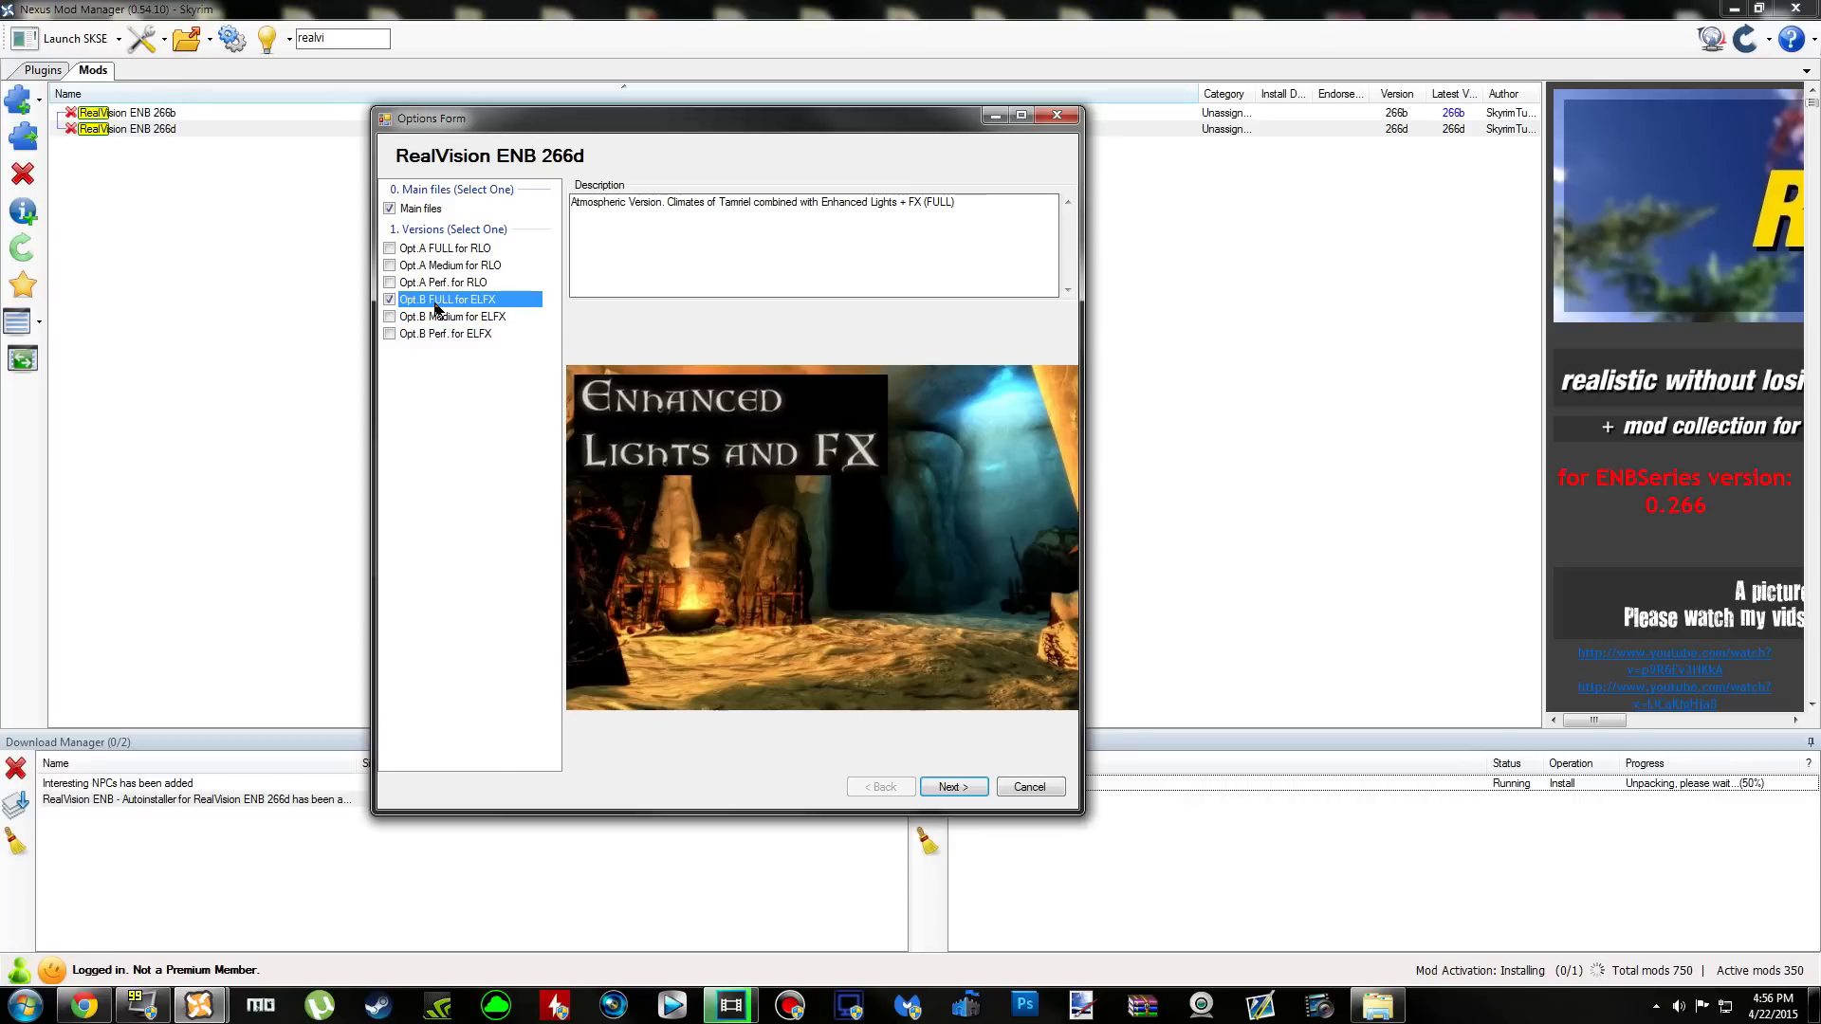
click(950, 787)
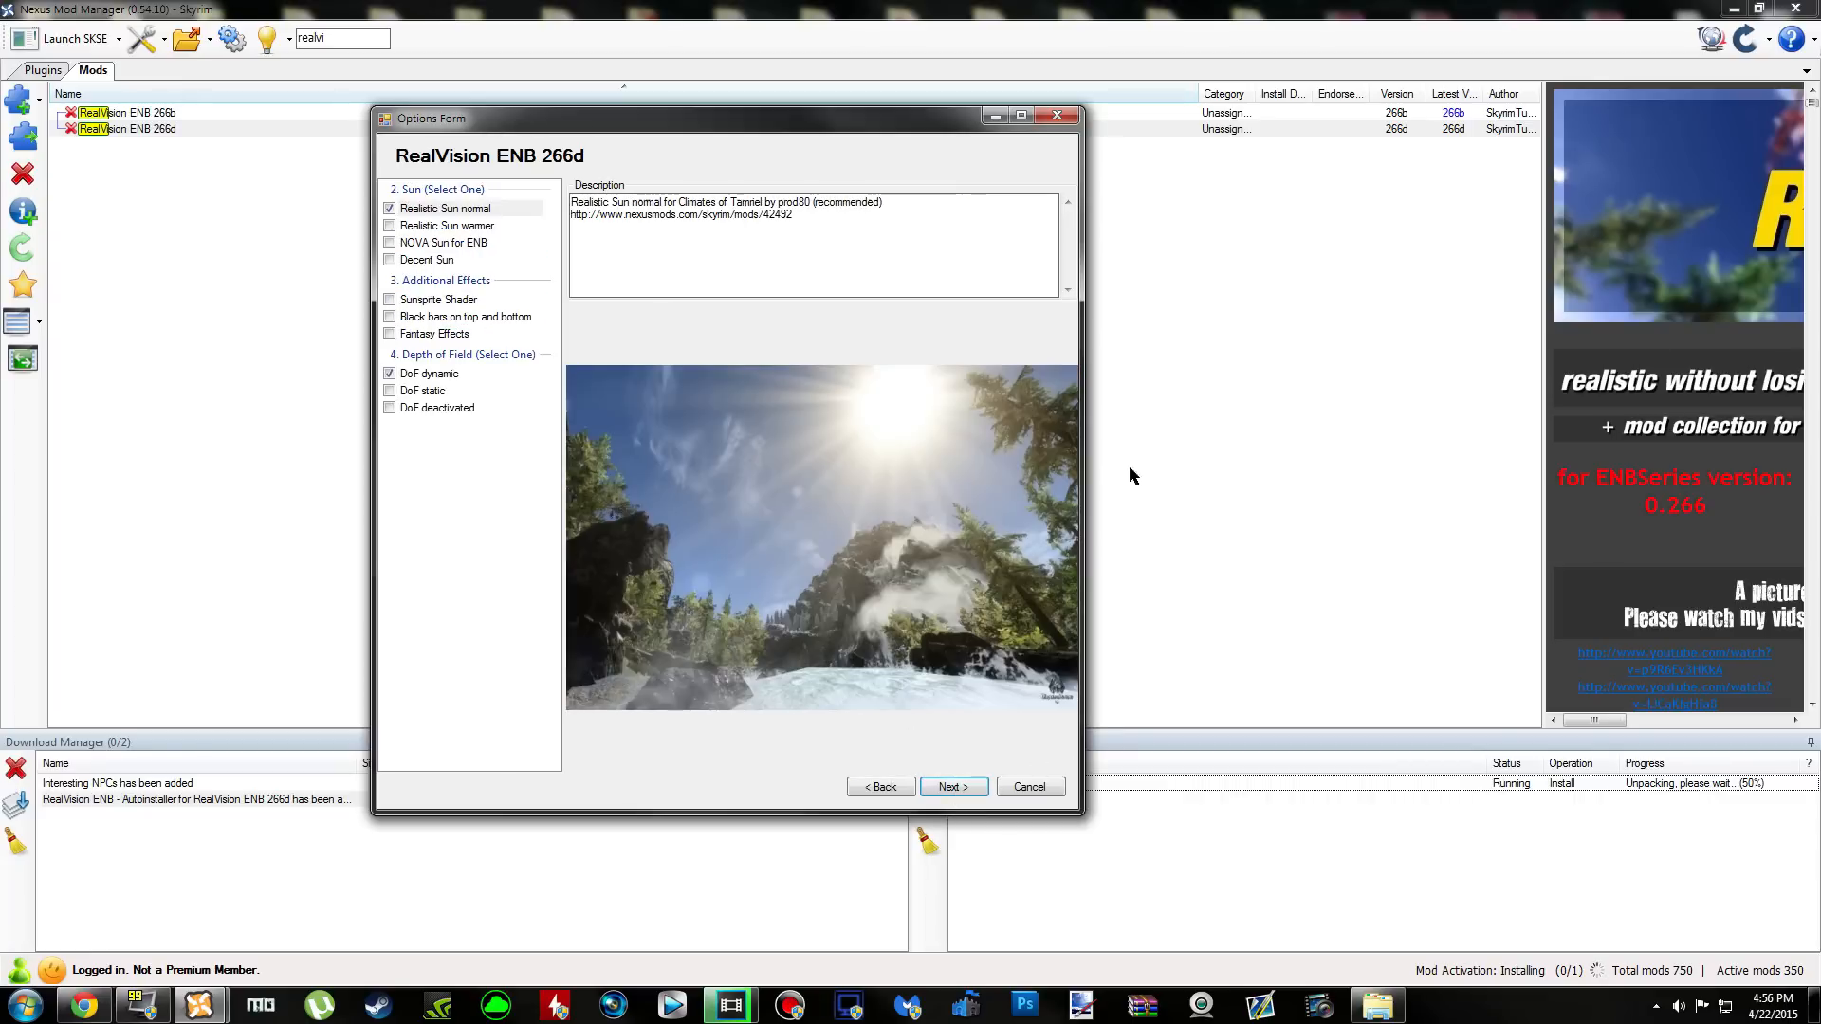
Reposition the options window, preview the two Realistic Sun variants, and select Realistic Sun warmer
drag(633, 133, 572, 135)
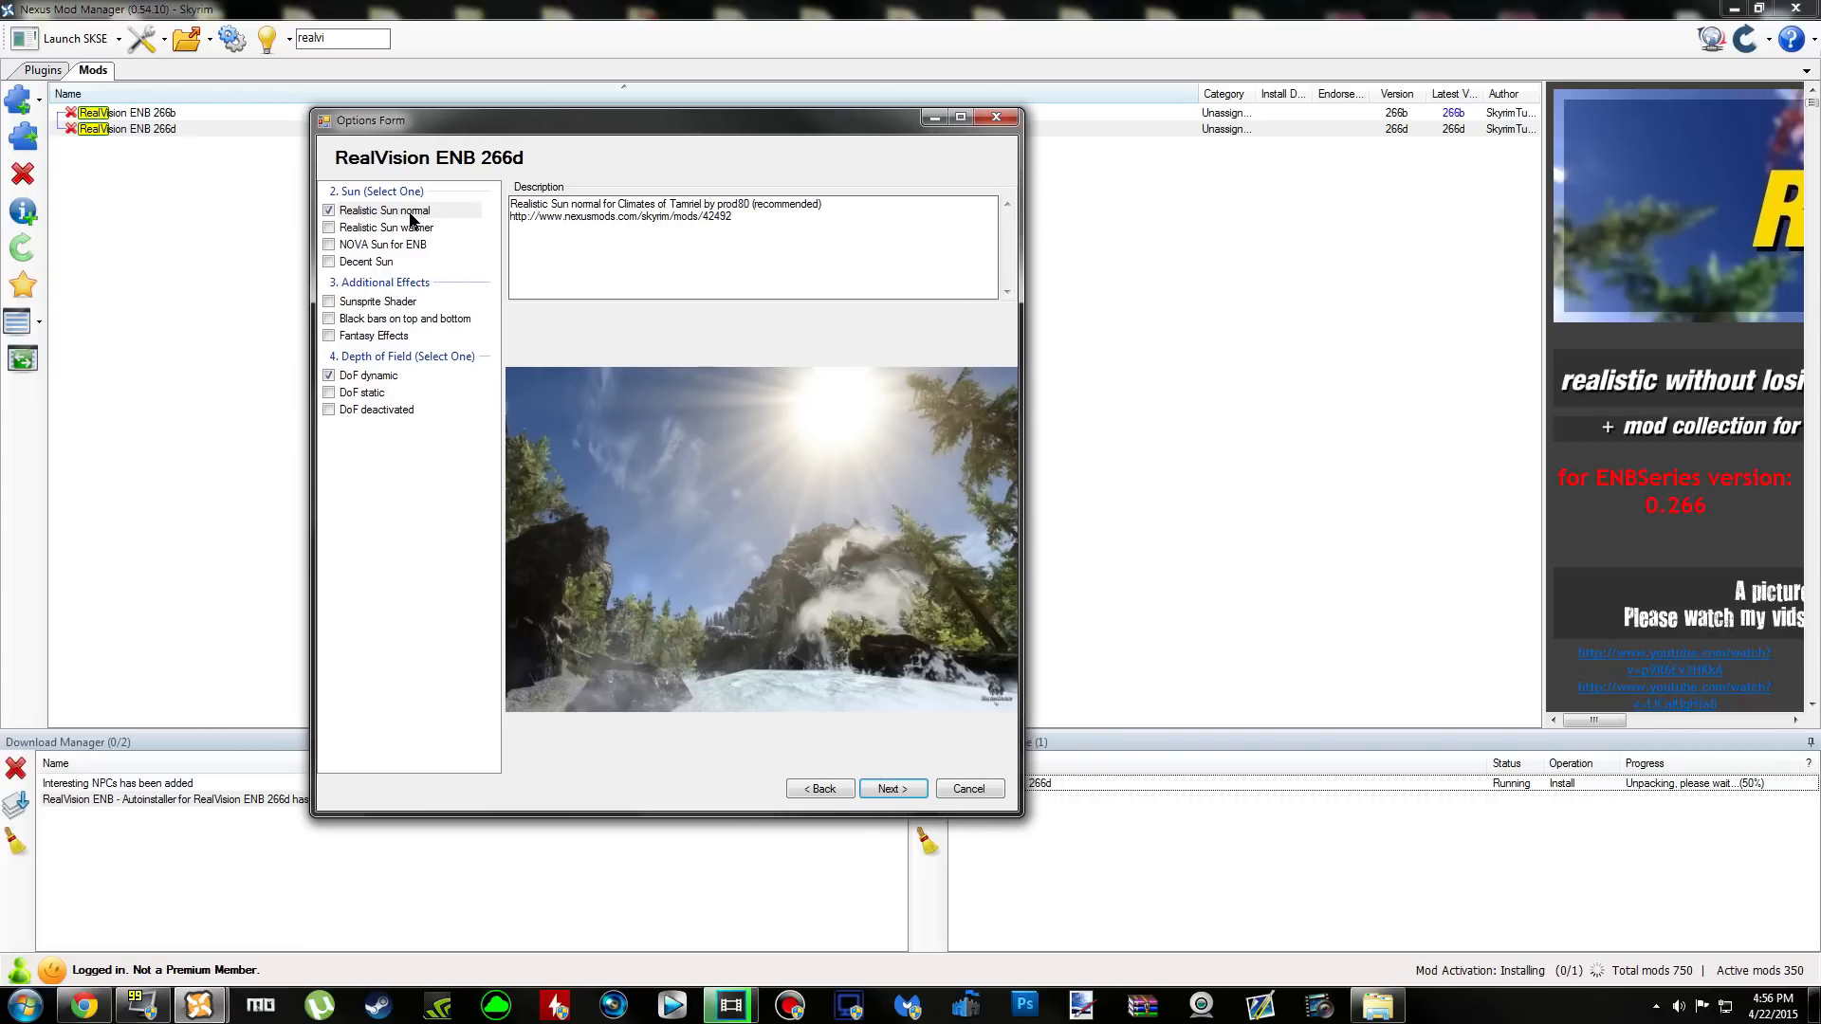
click(416, 212)
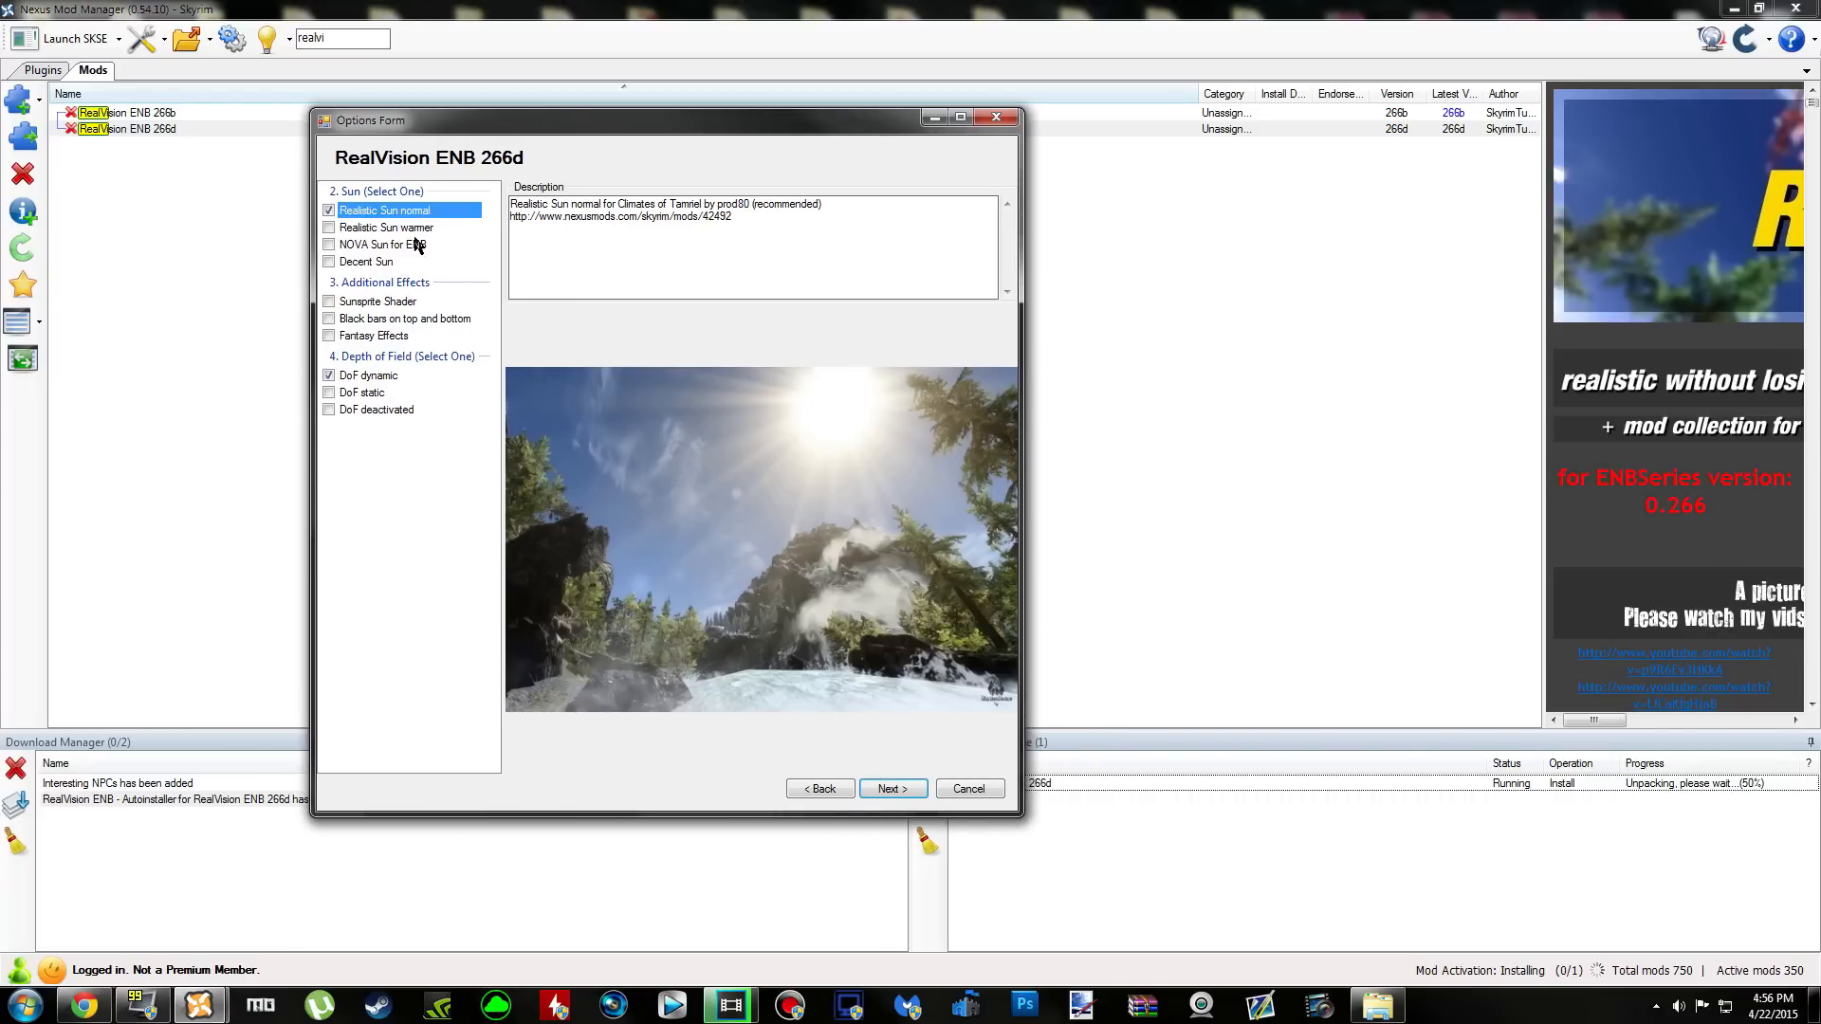
click(418, 229)
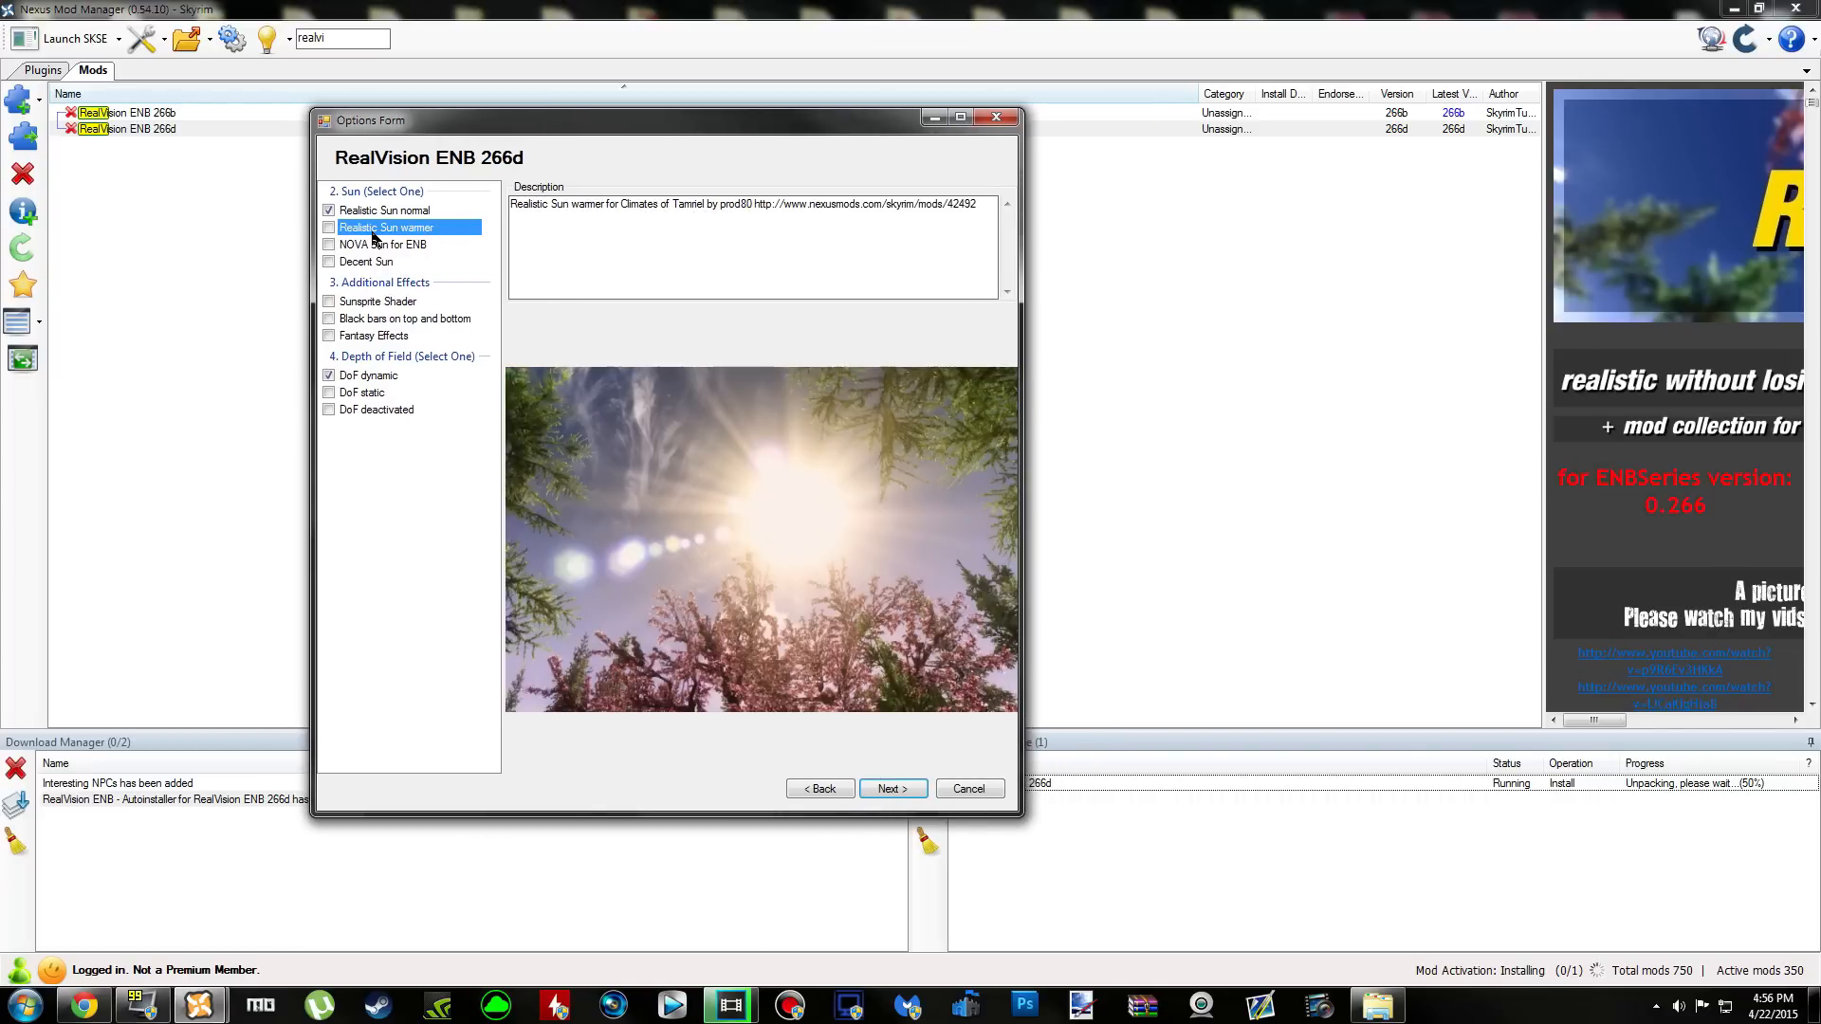
click(329, 228)
Compare the previews of Realistic Sun normal, Realistic Sun warmer, NOVA Sun for ENB and Decent Sun
click(373, 212)
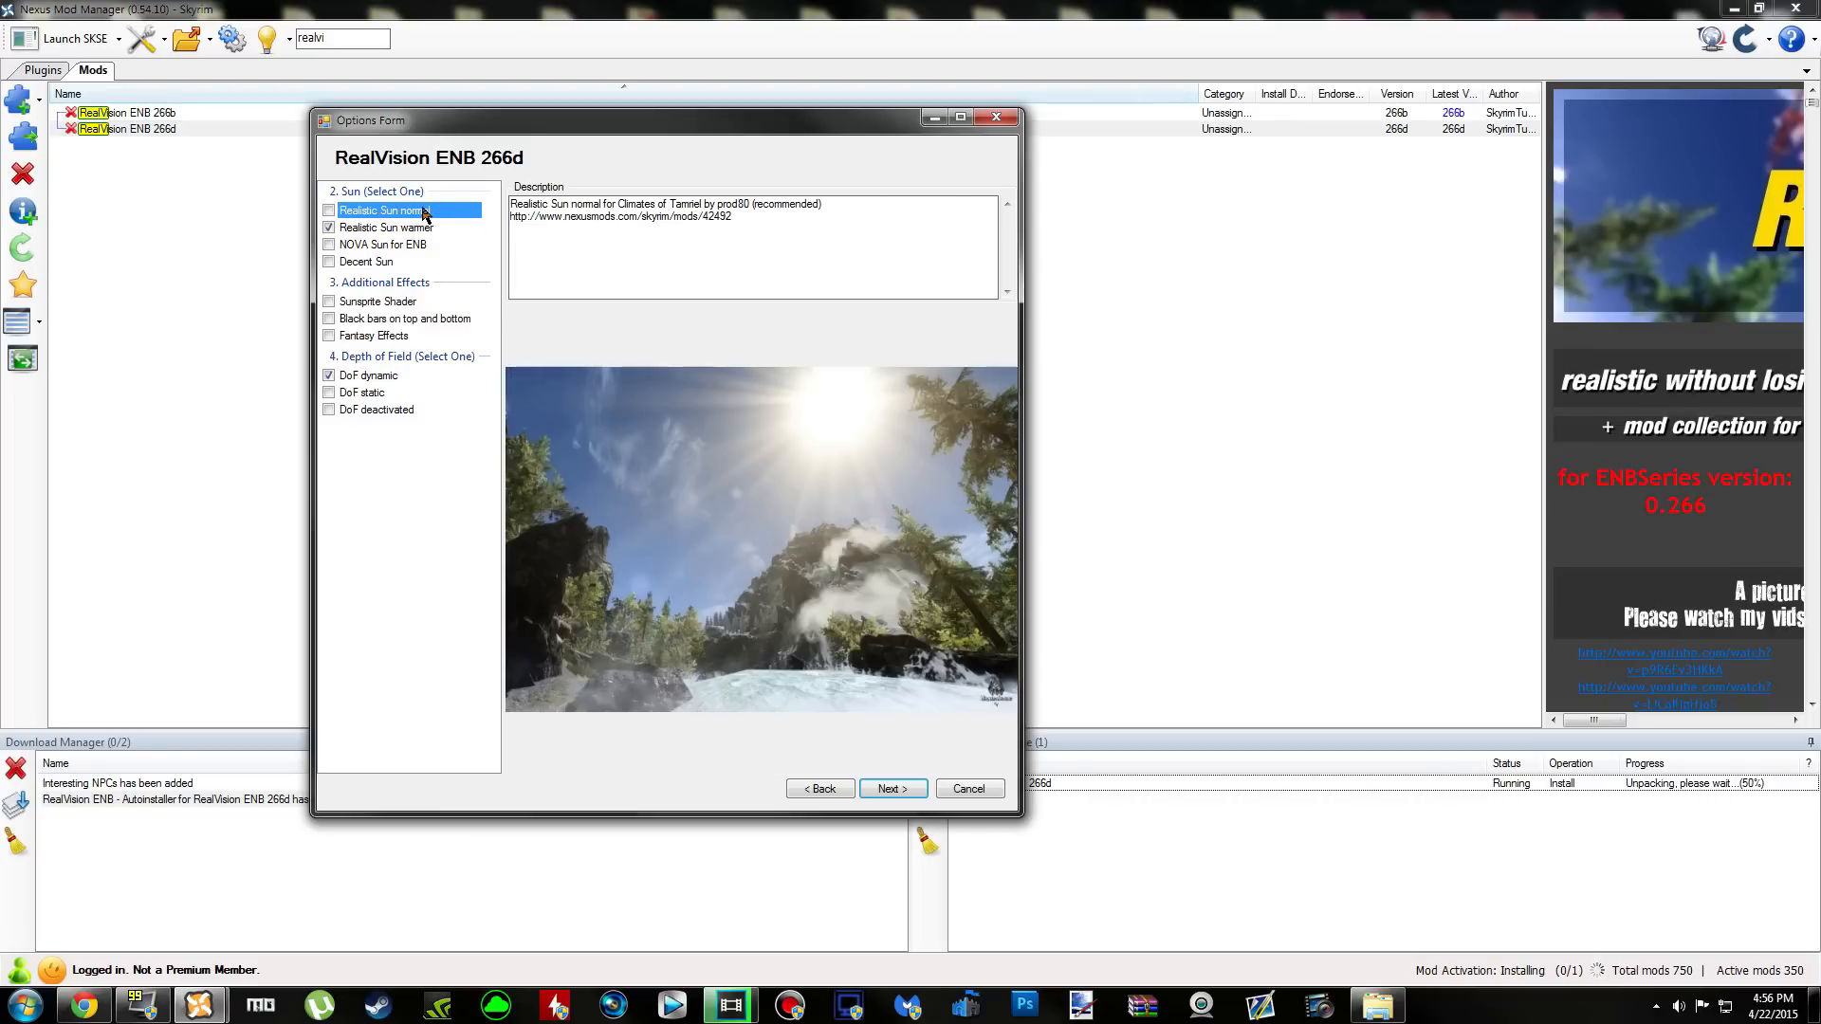
click(402, 247)
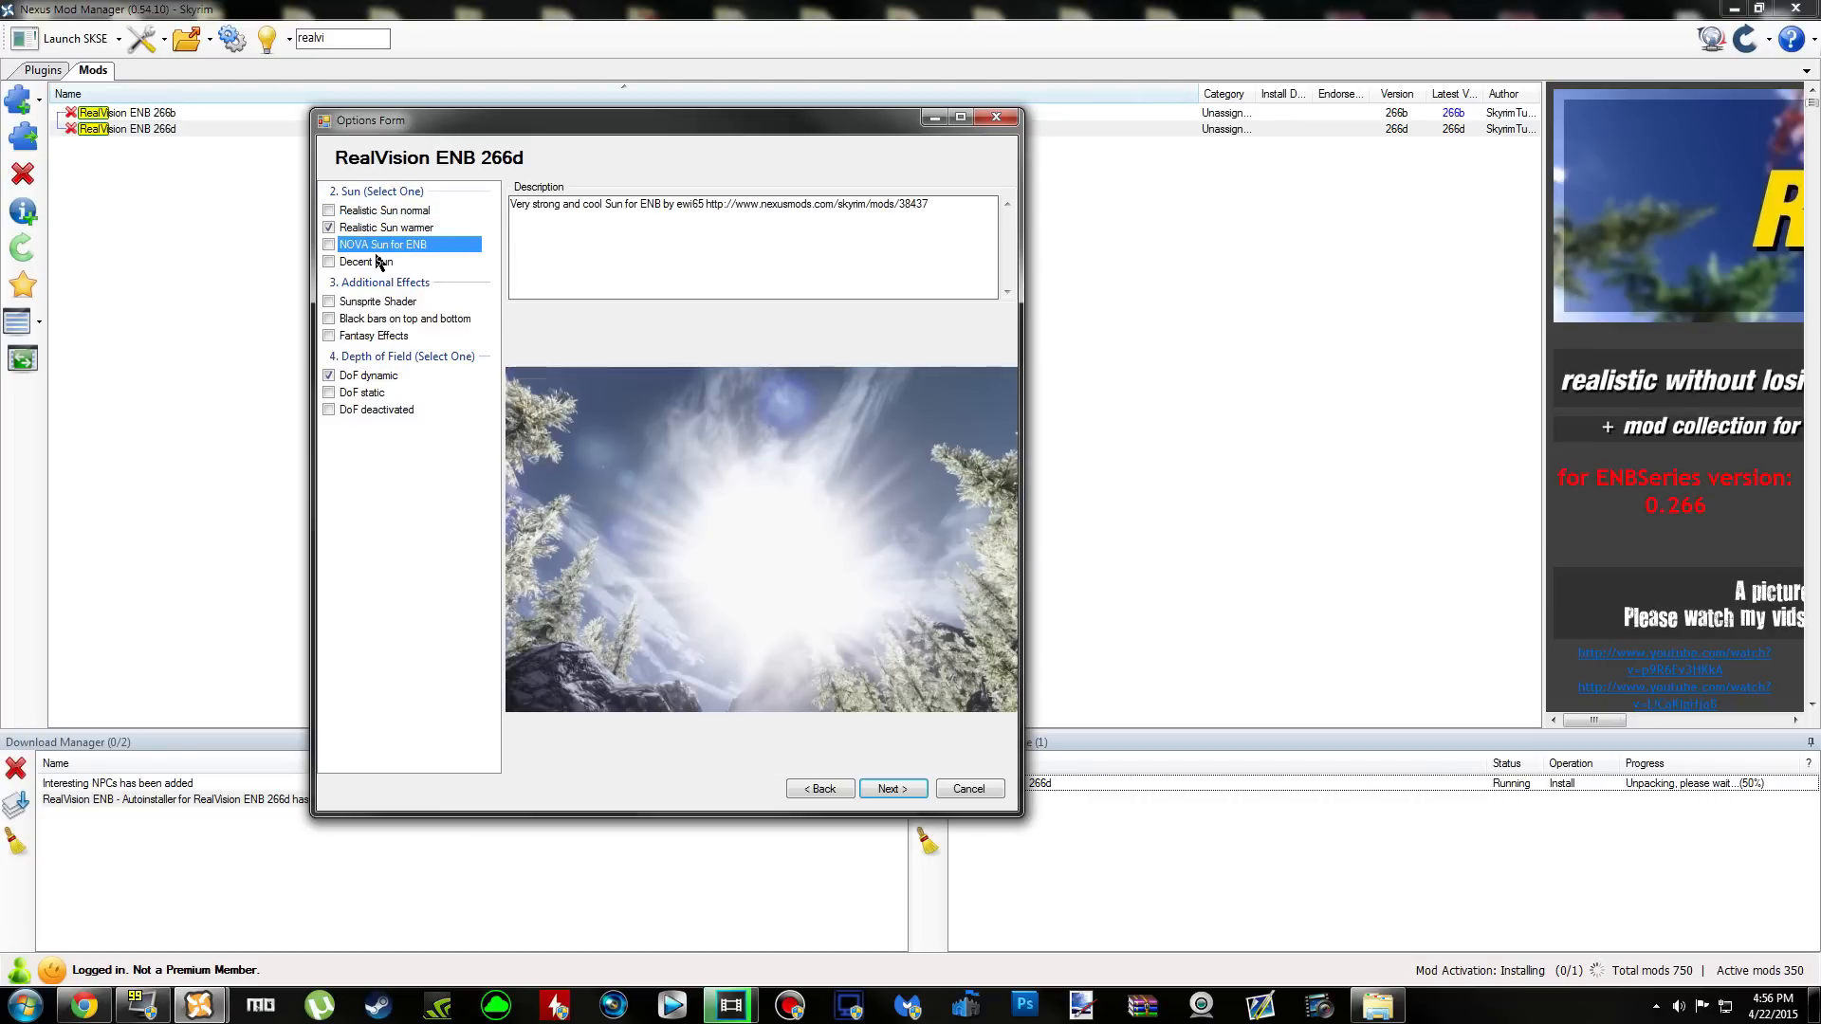
click(376, 263)
click(386, 246)
click(402, 231)
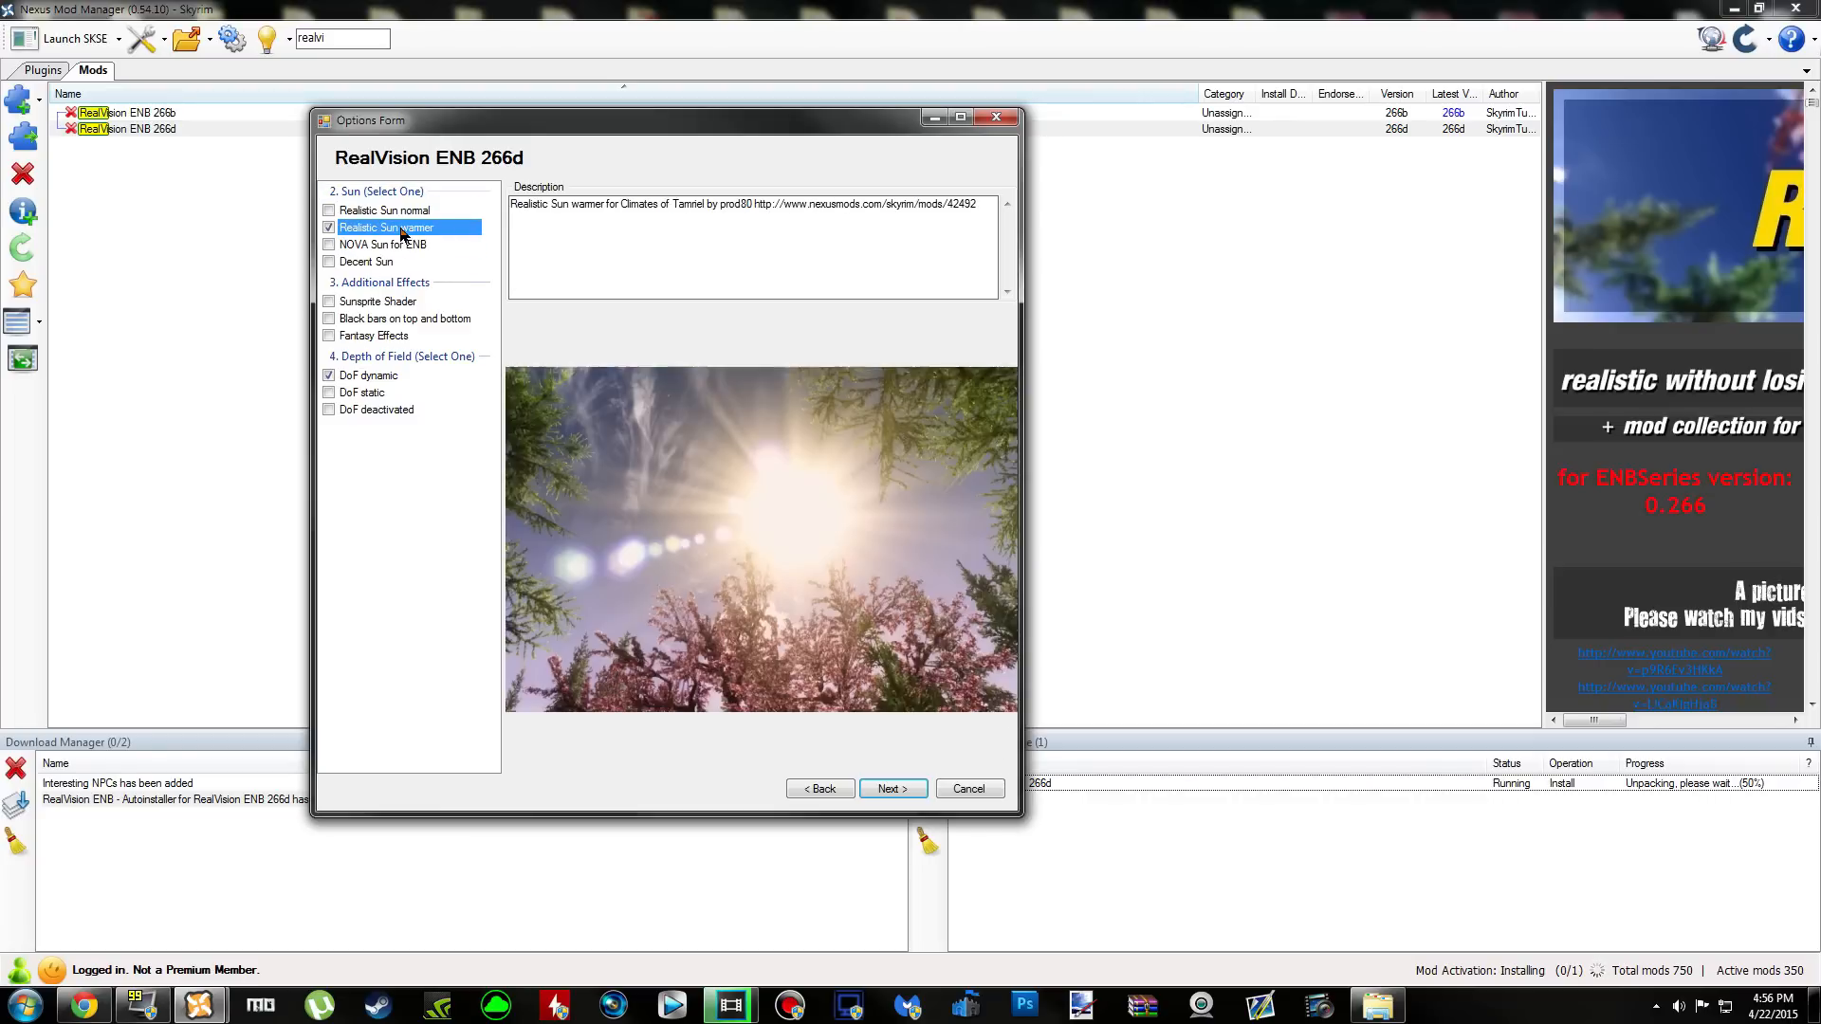
click(400, 213)
click(398, 232)
click(417, 212)
click(391, 233)
Enable the Sunsprite Shader and Fantasy Effects additional effects, reviewing the black bars option's description in between
click(389, 303)
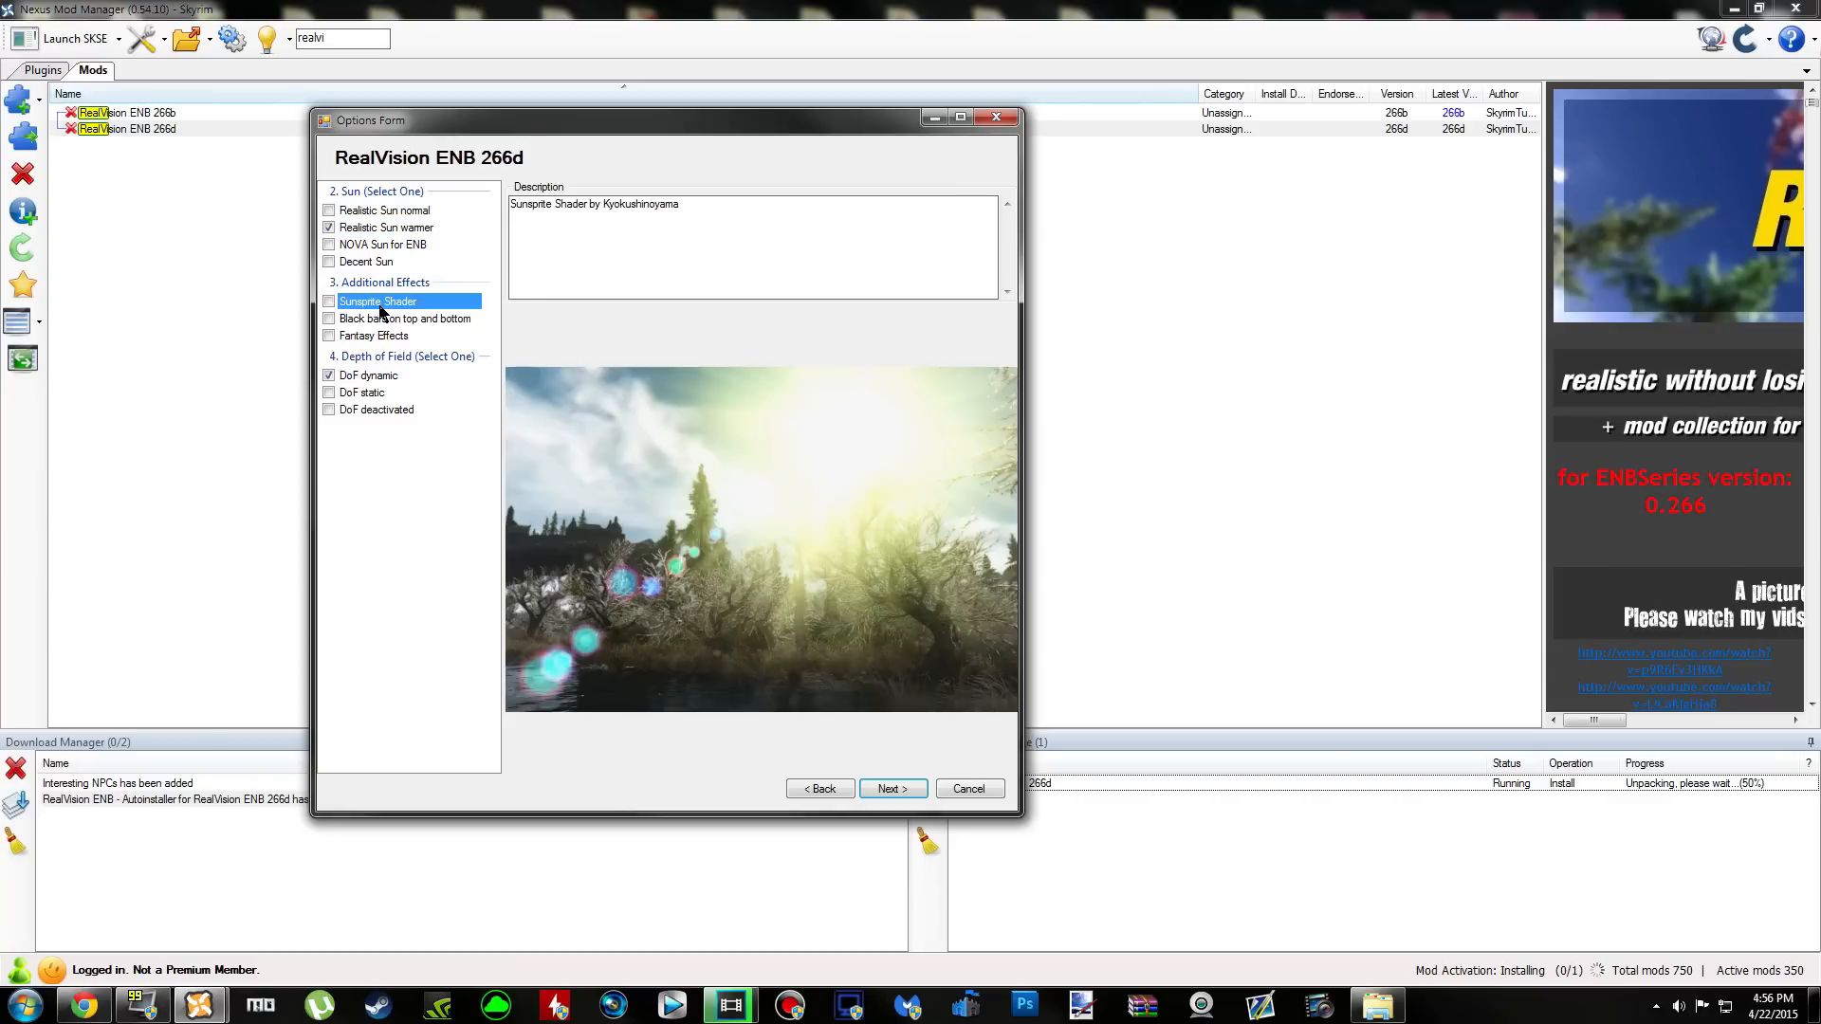
click(330, 304)
click(428, 323)
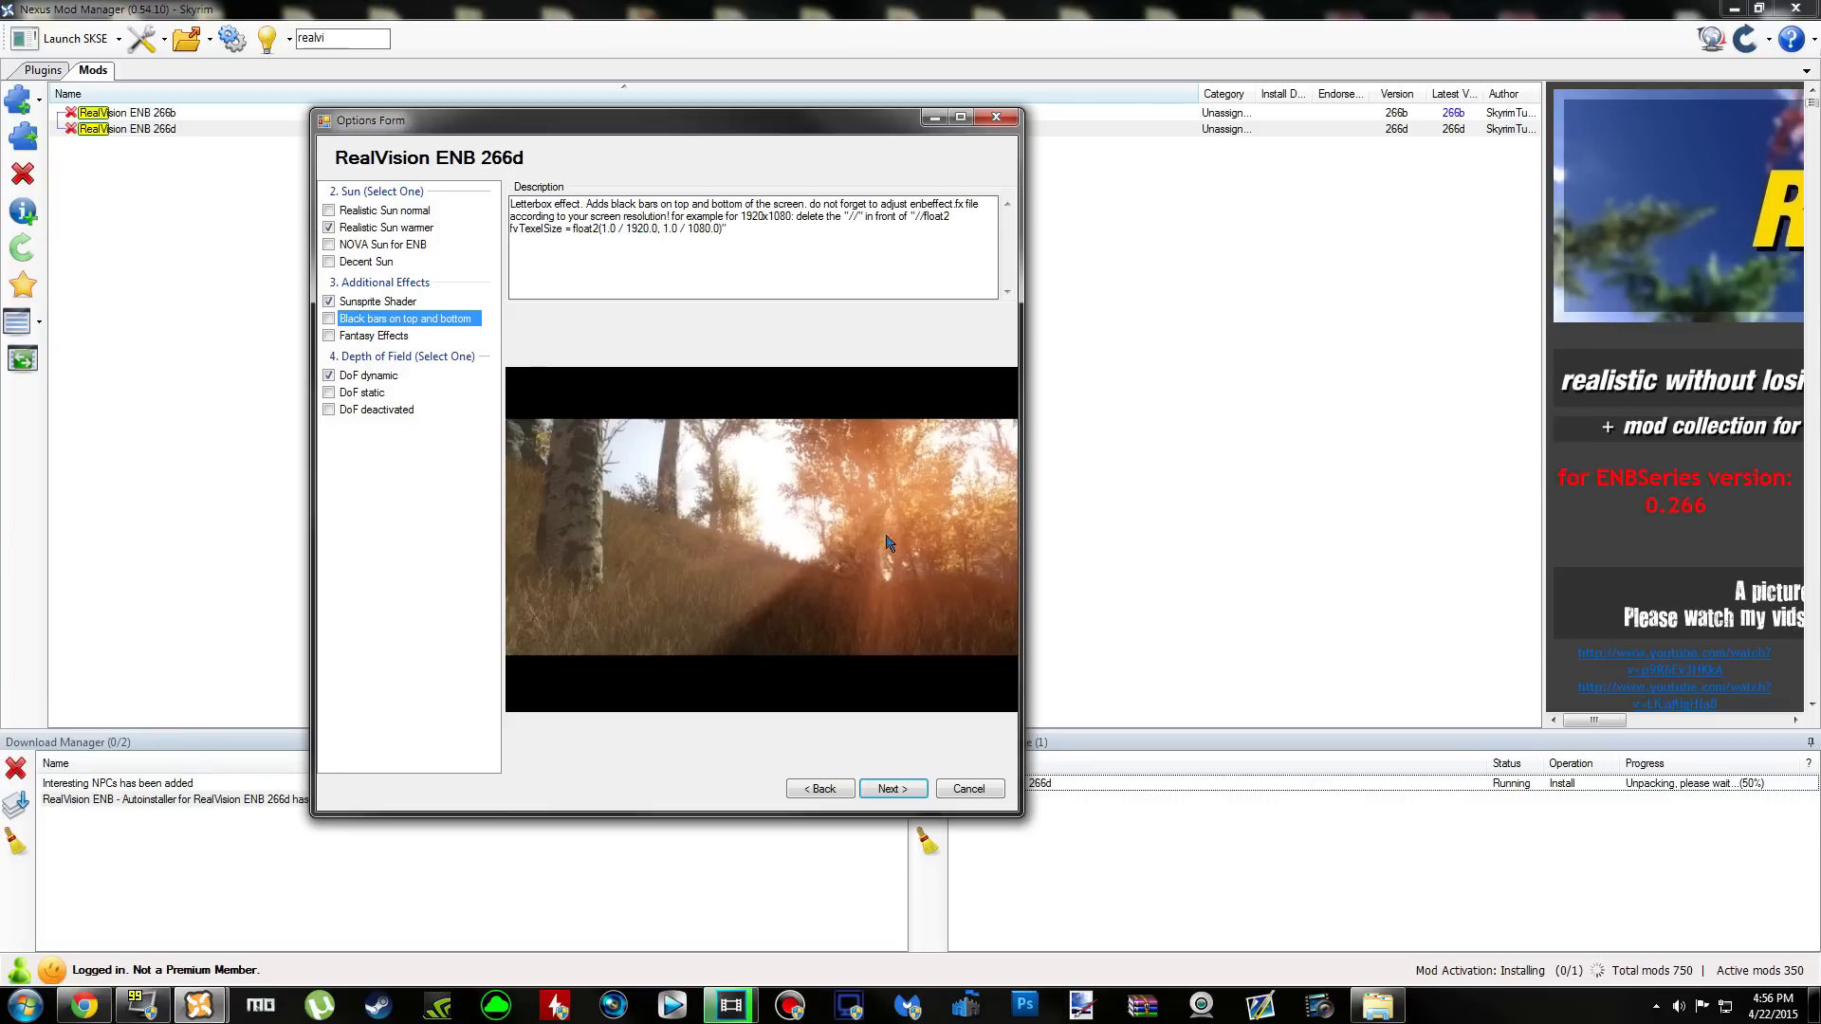
click(401, 338)
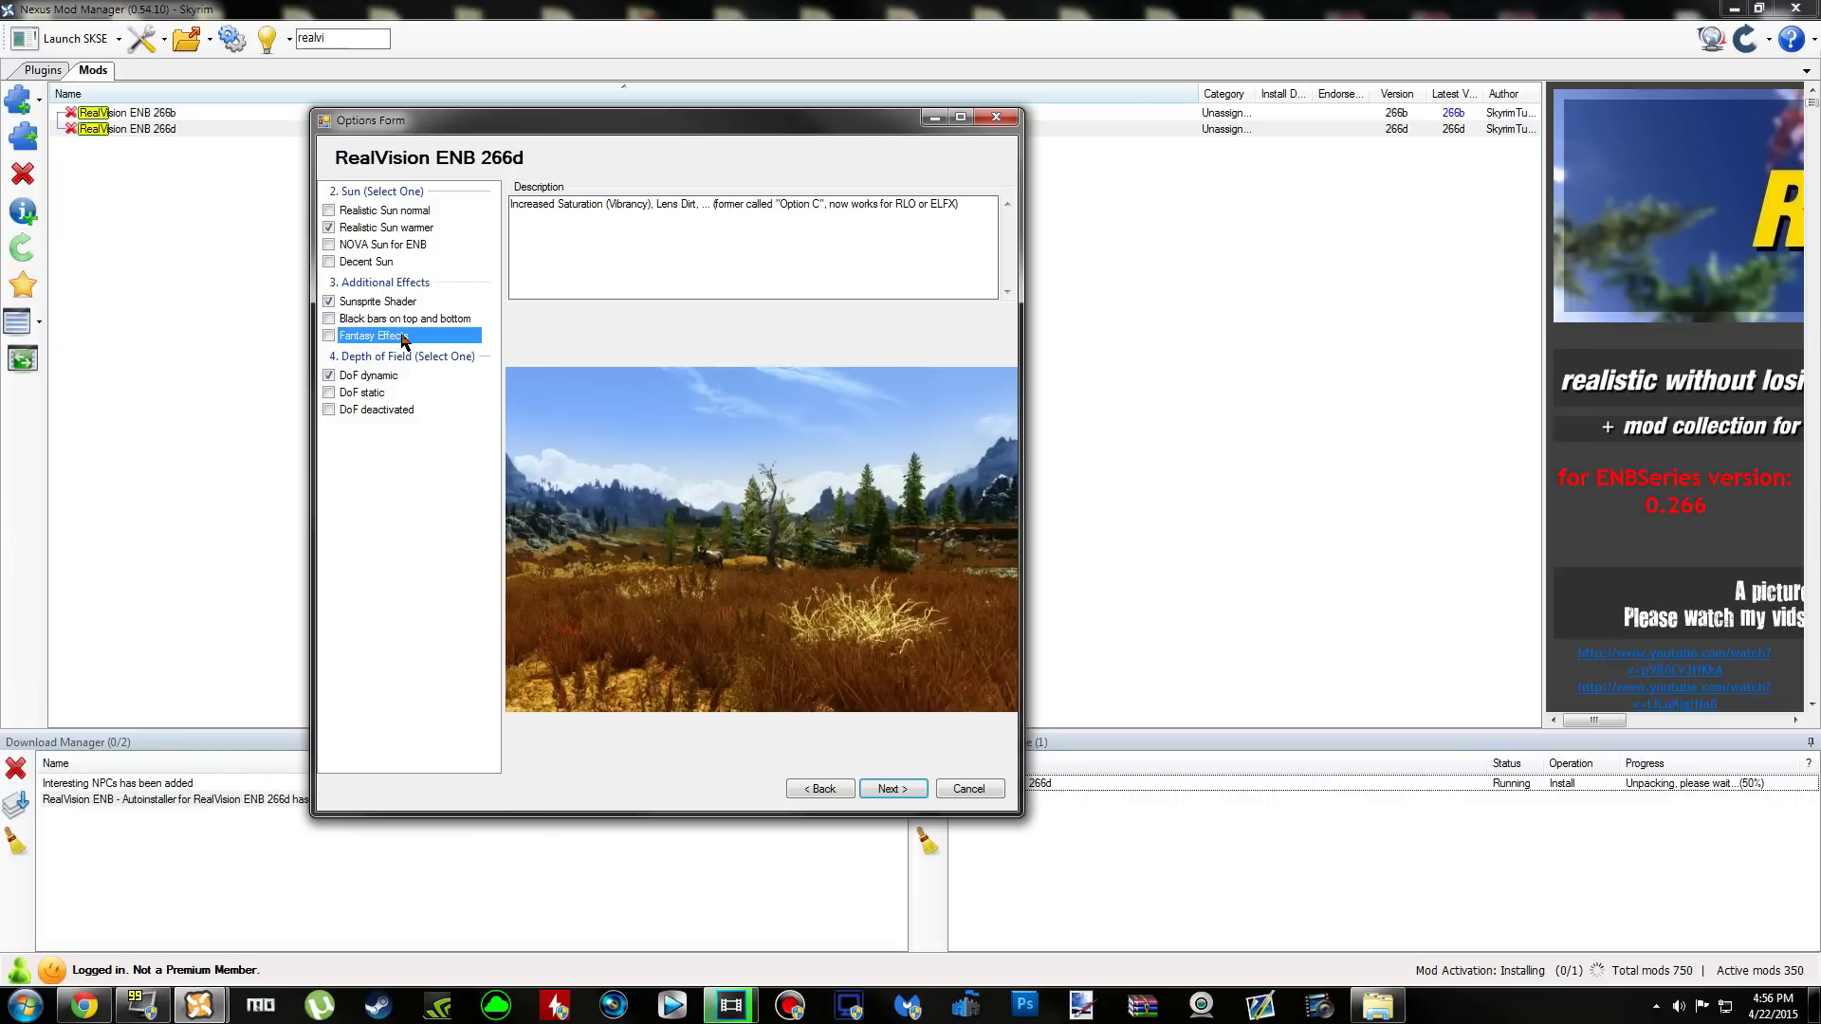
drag(512, 204, 919, 209)
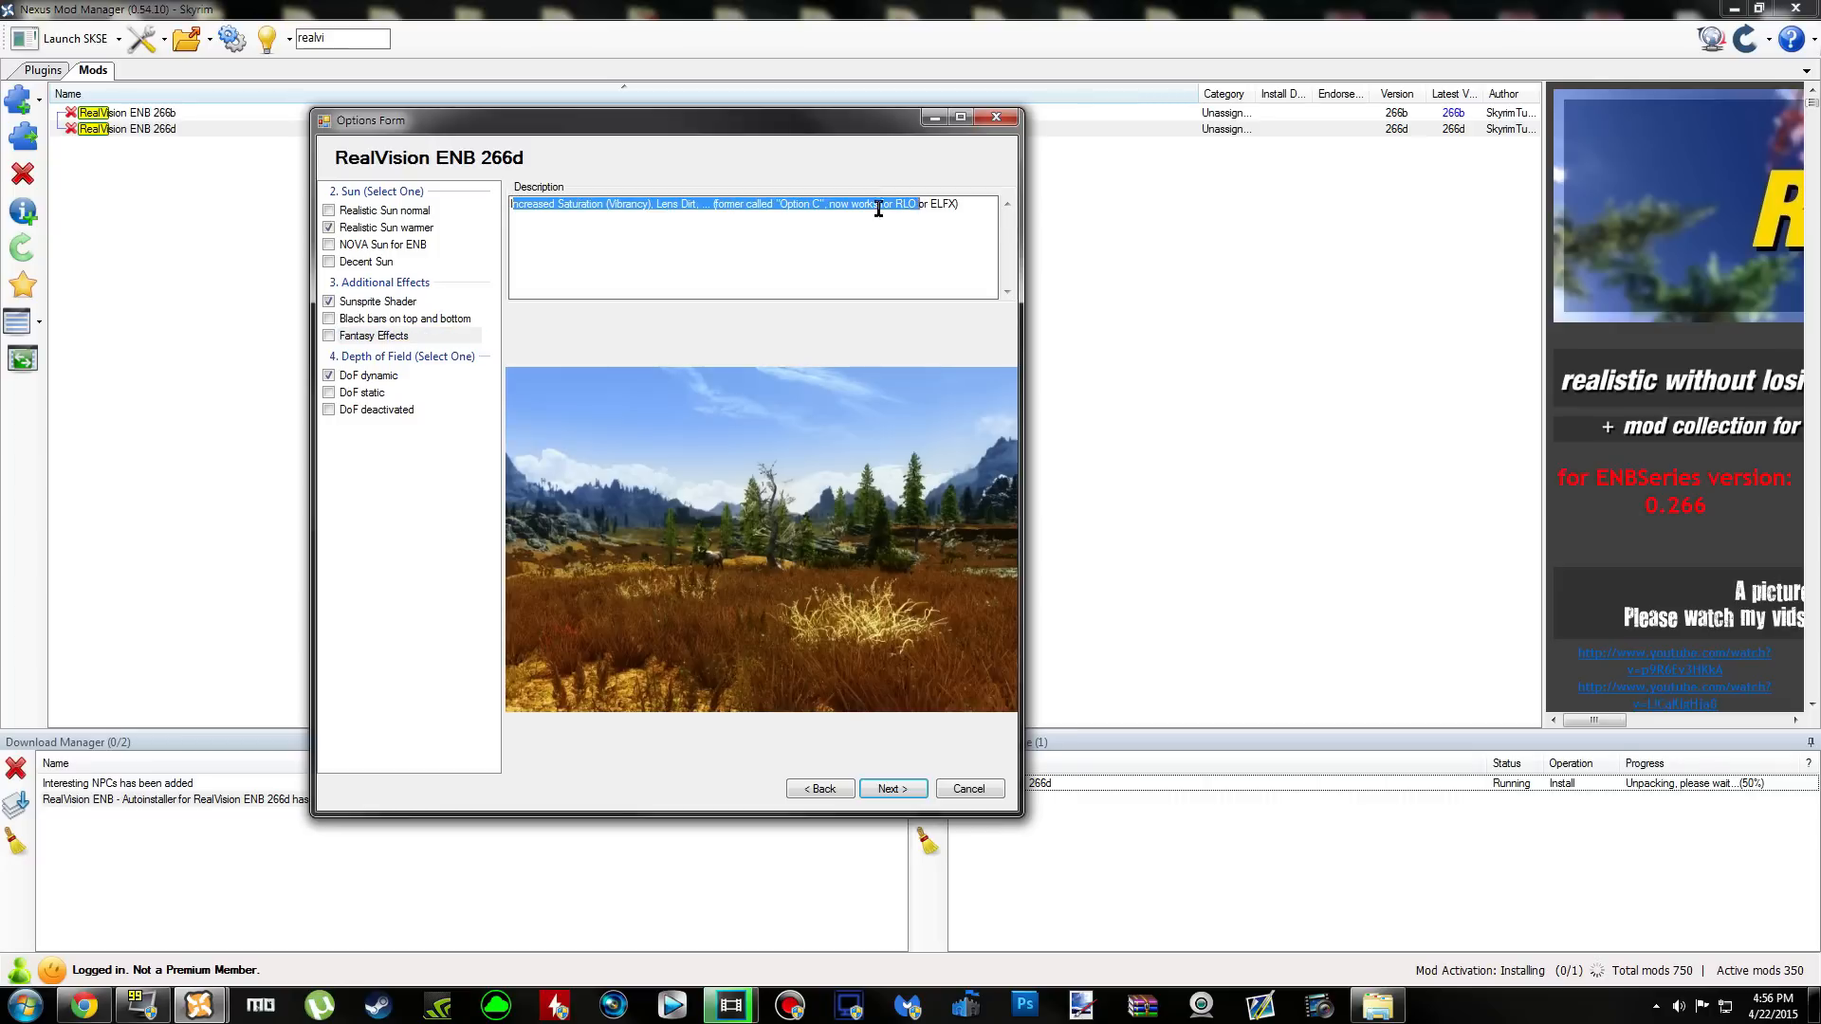
click(602, 207)
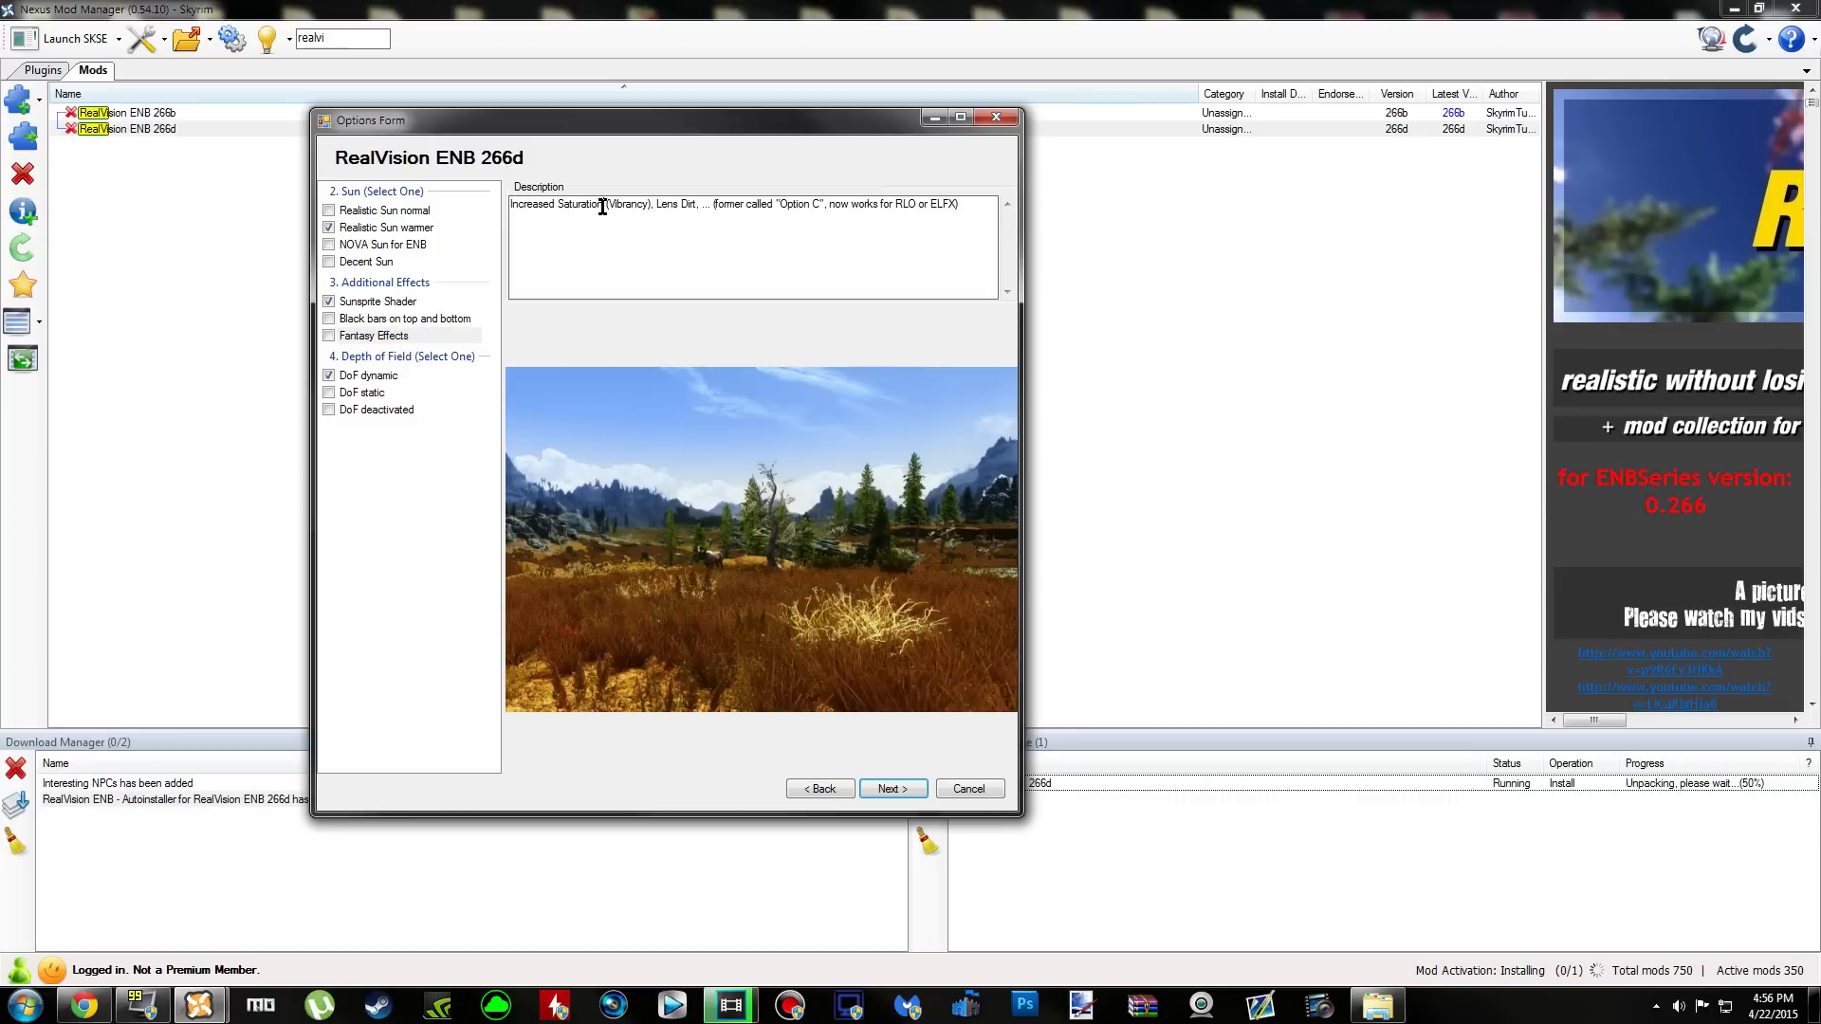
click(330, 337)
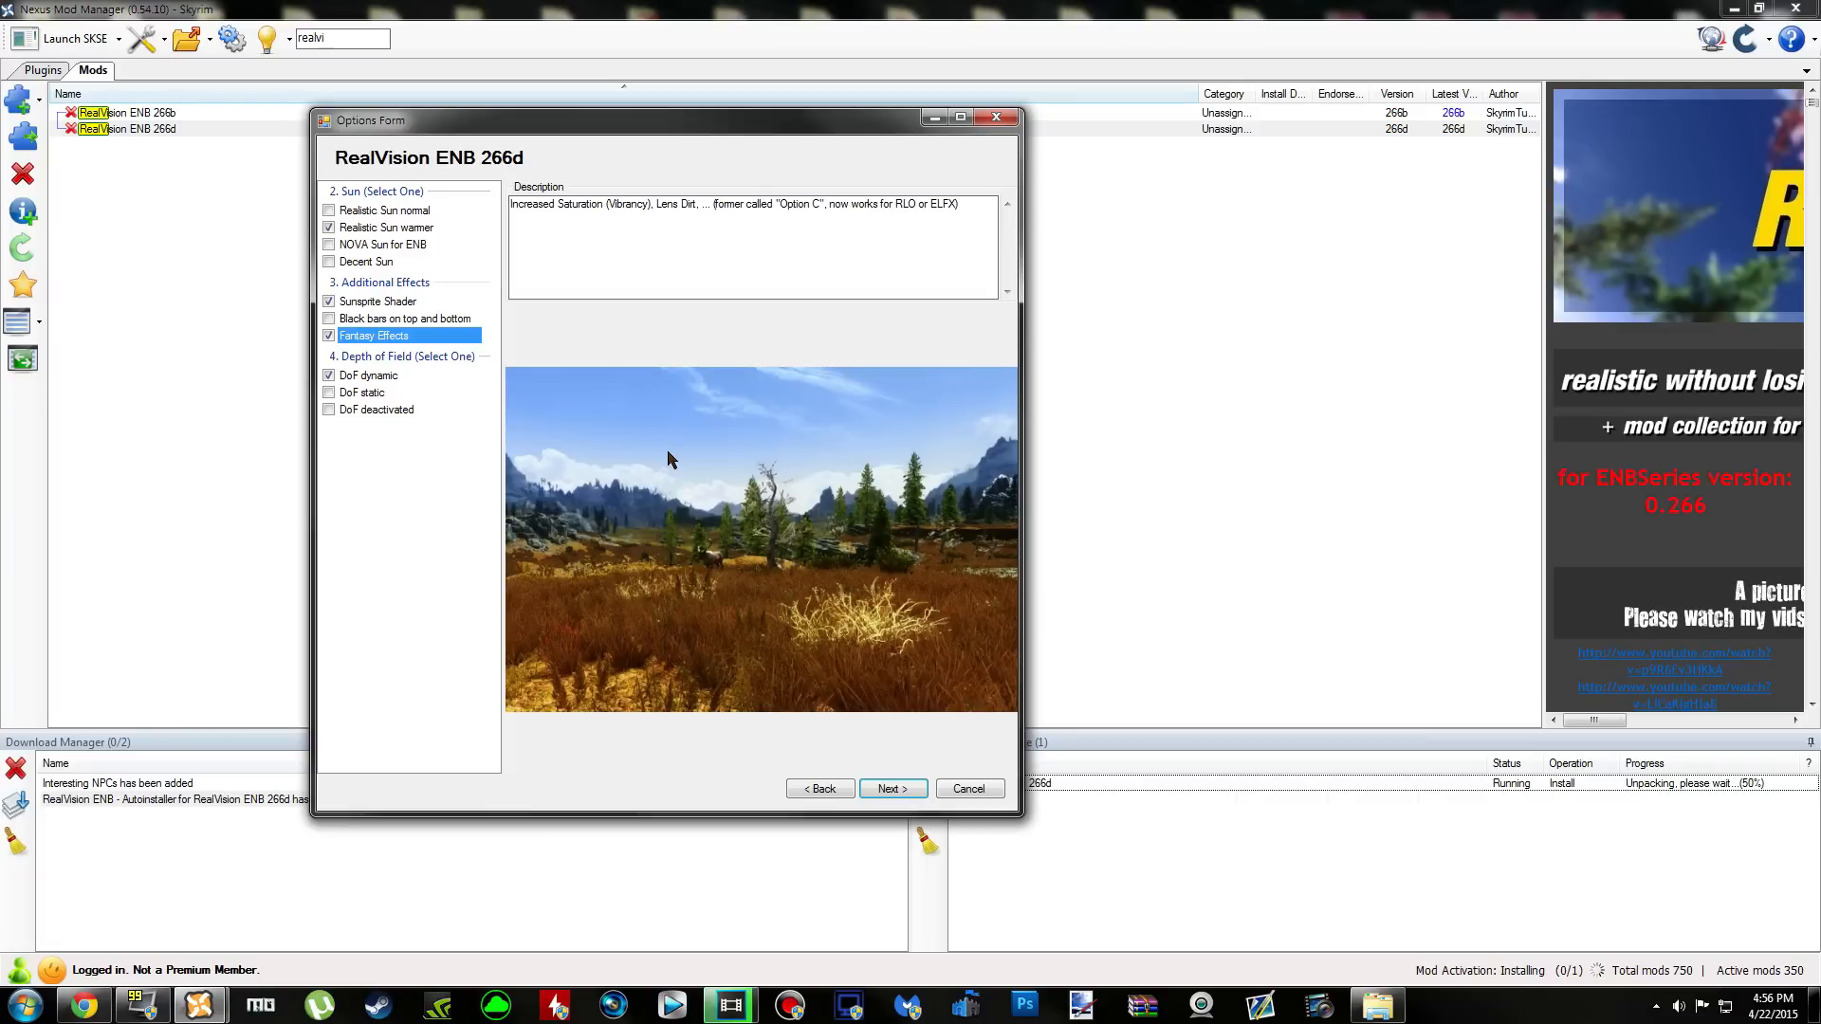
Review the three depth of field options, keep DoF dynamic, and continue to the installation method page
click(369, 380)
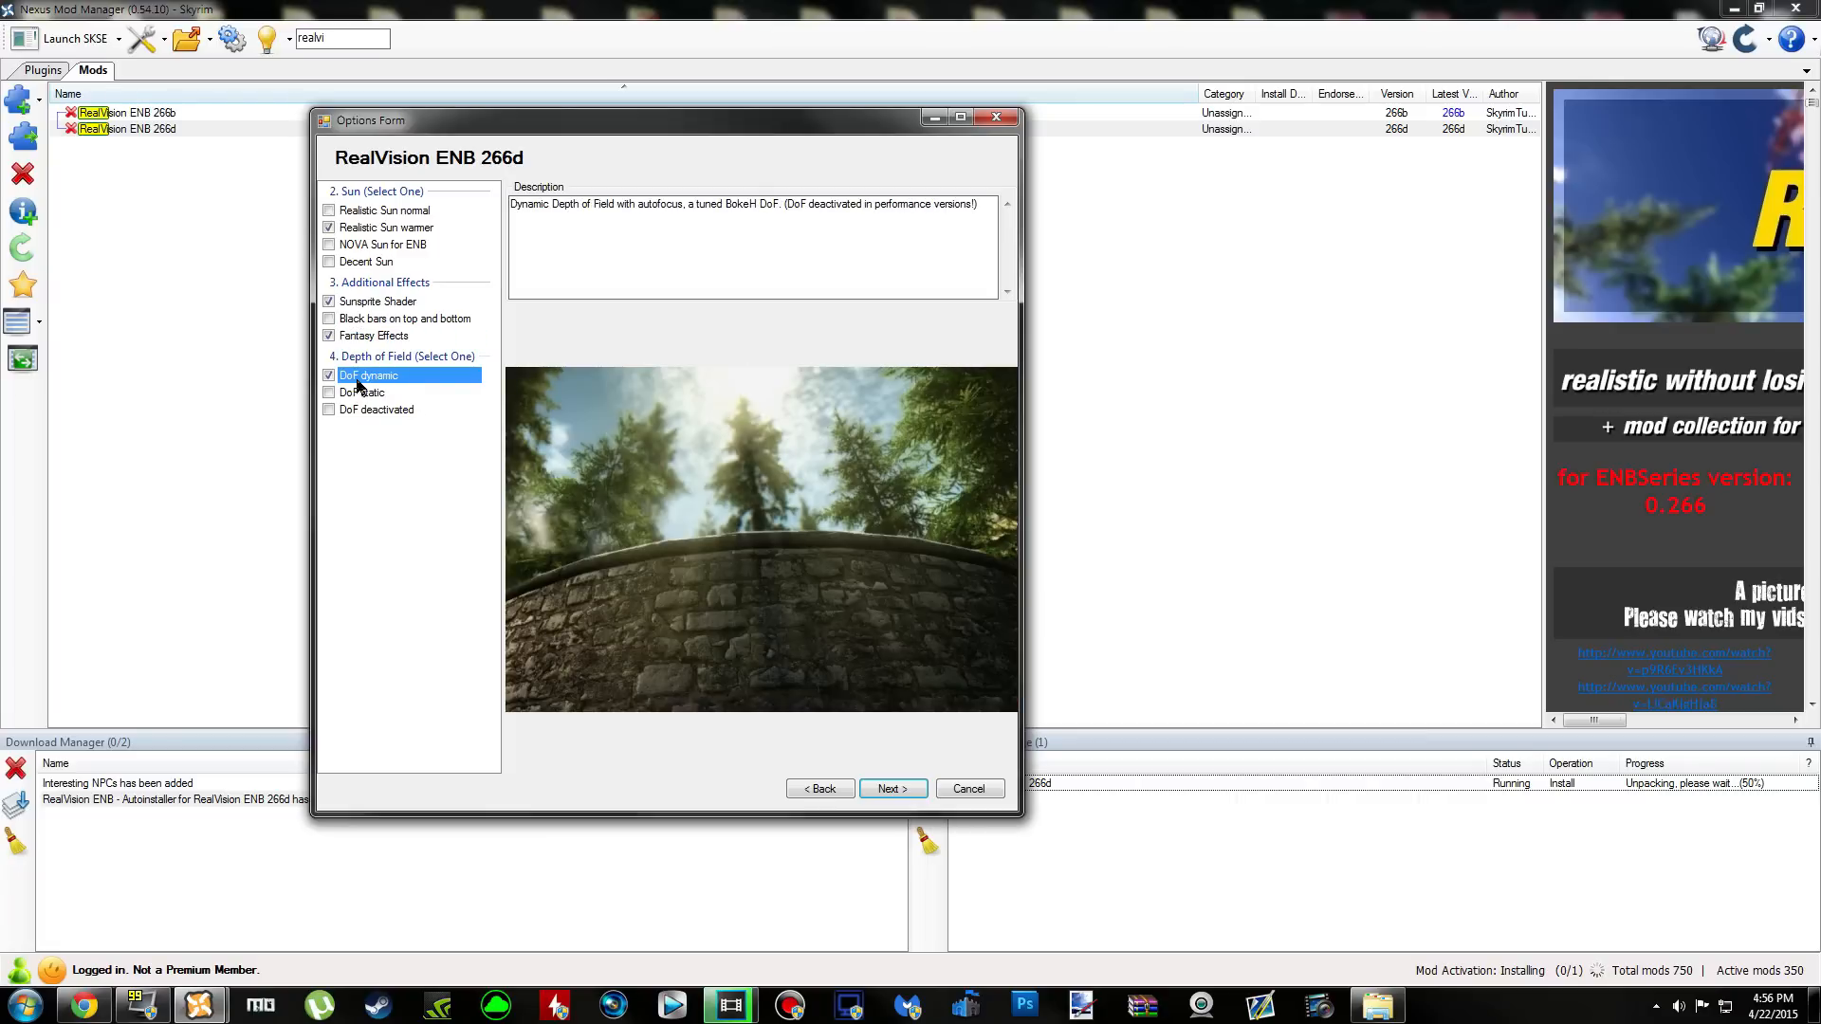
click(366, 397)
click(402, 415)
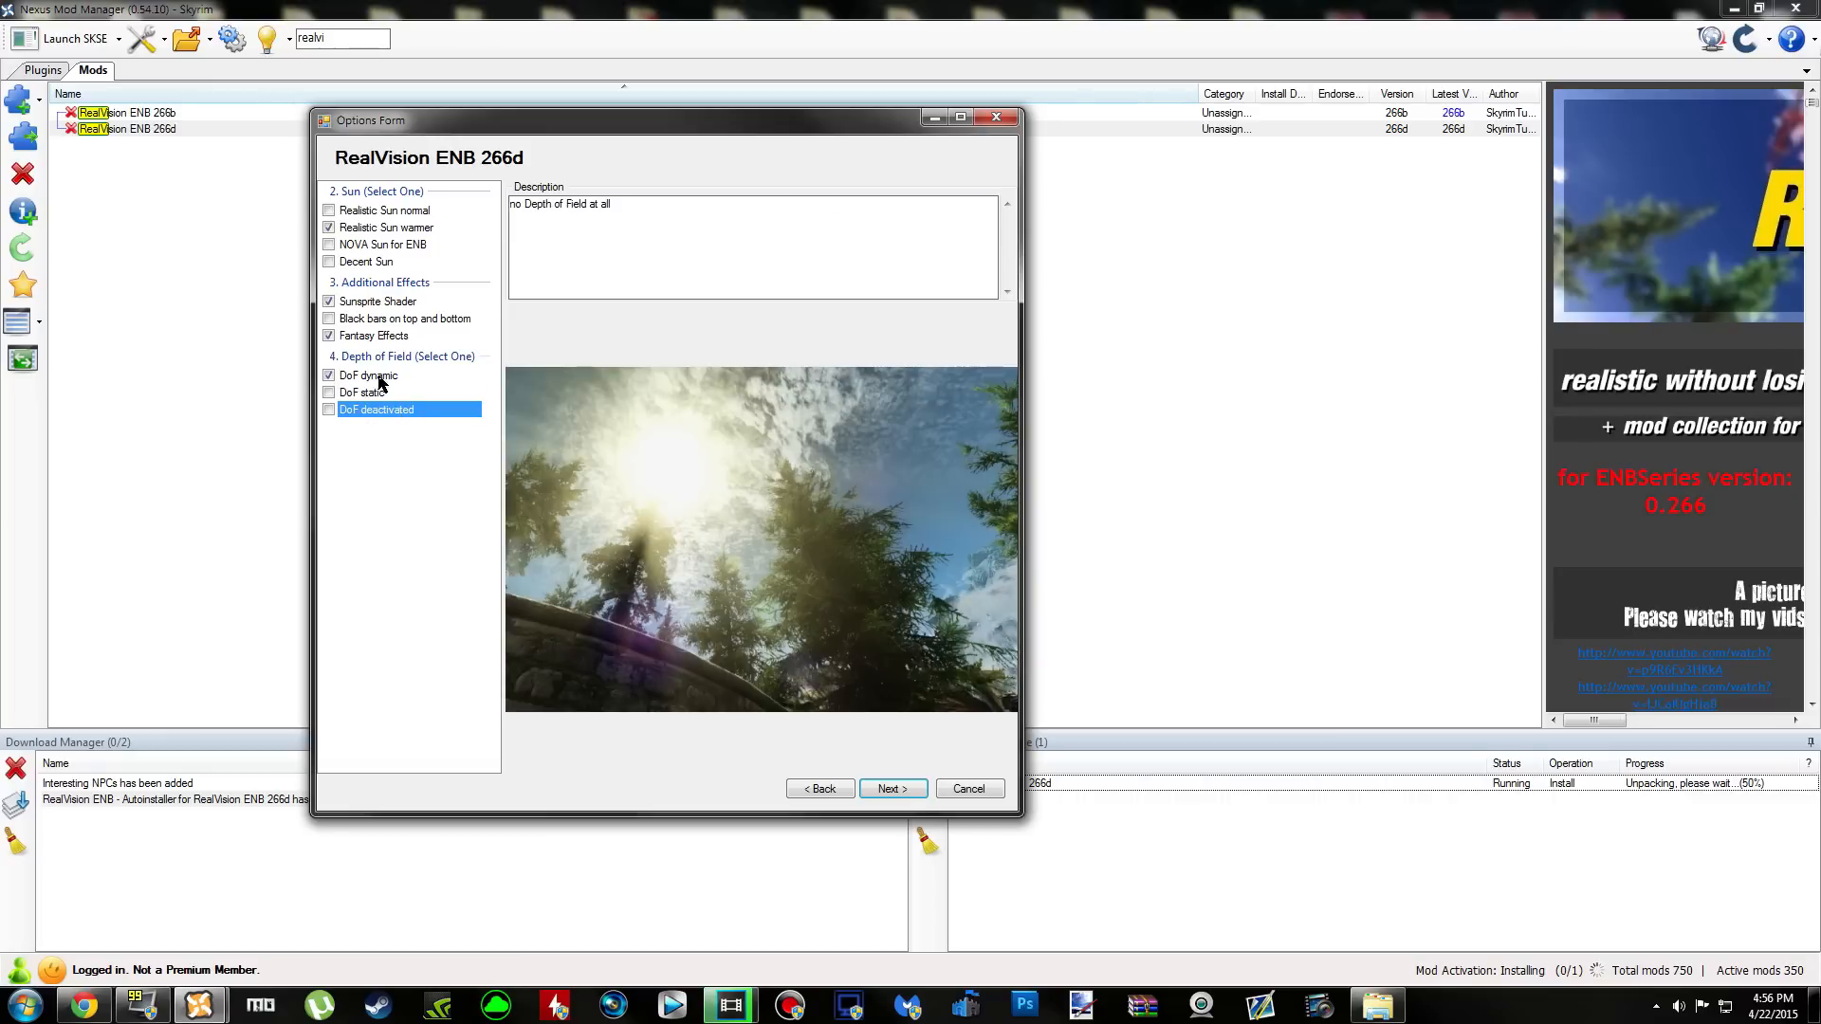
click(379, 378)
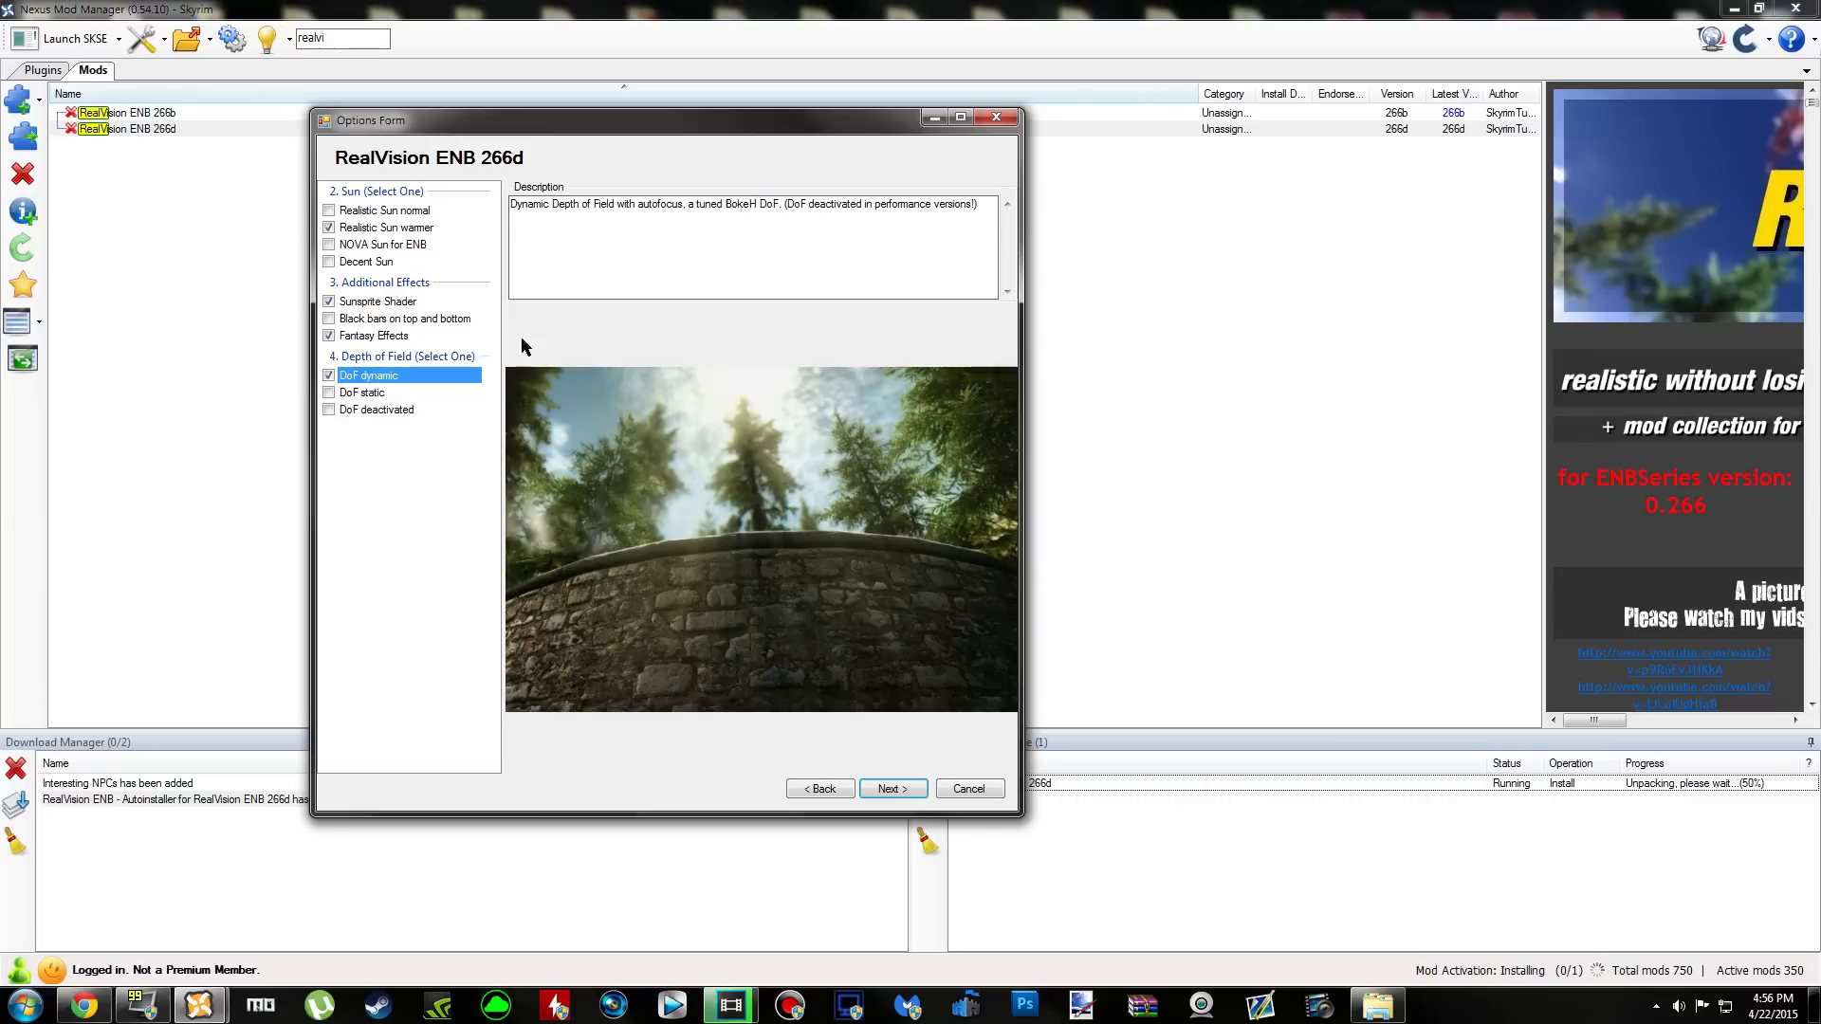
click(899, 790)
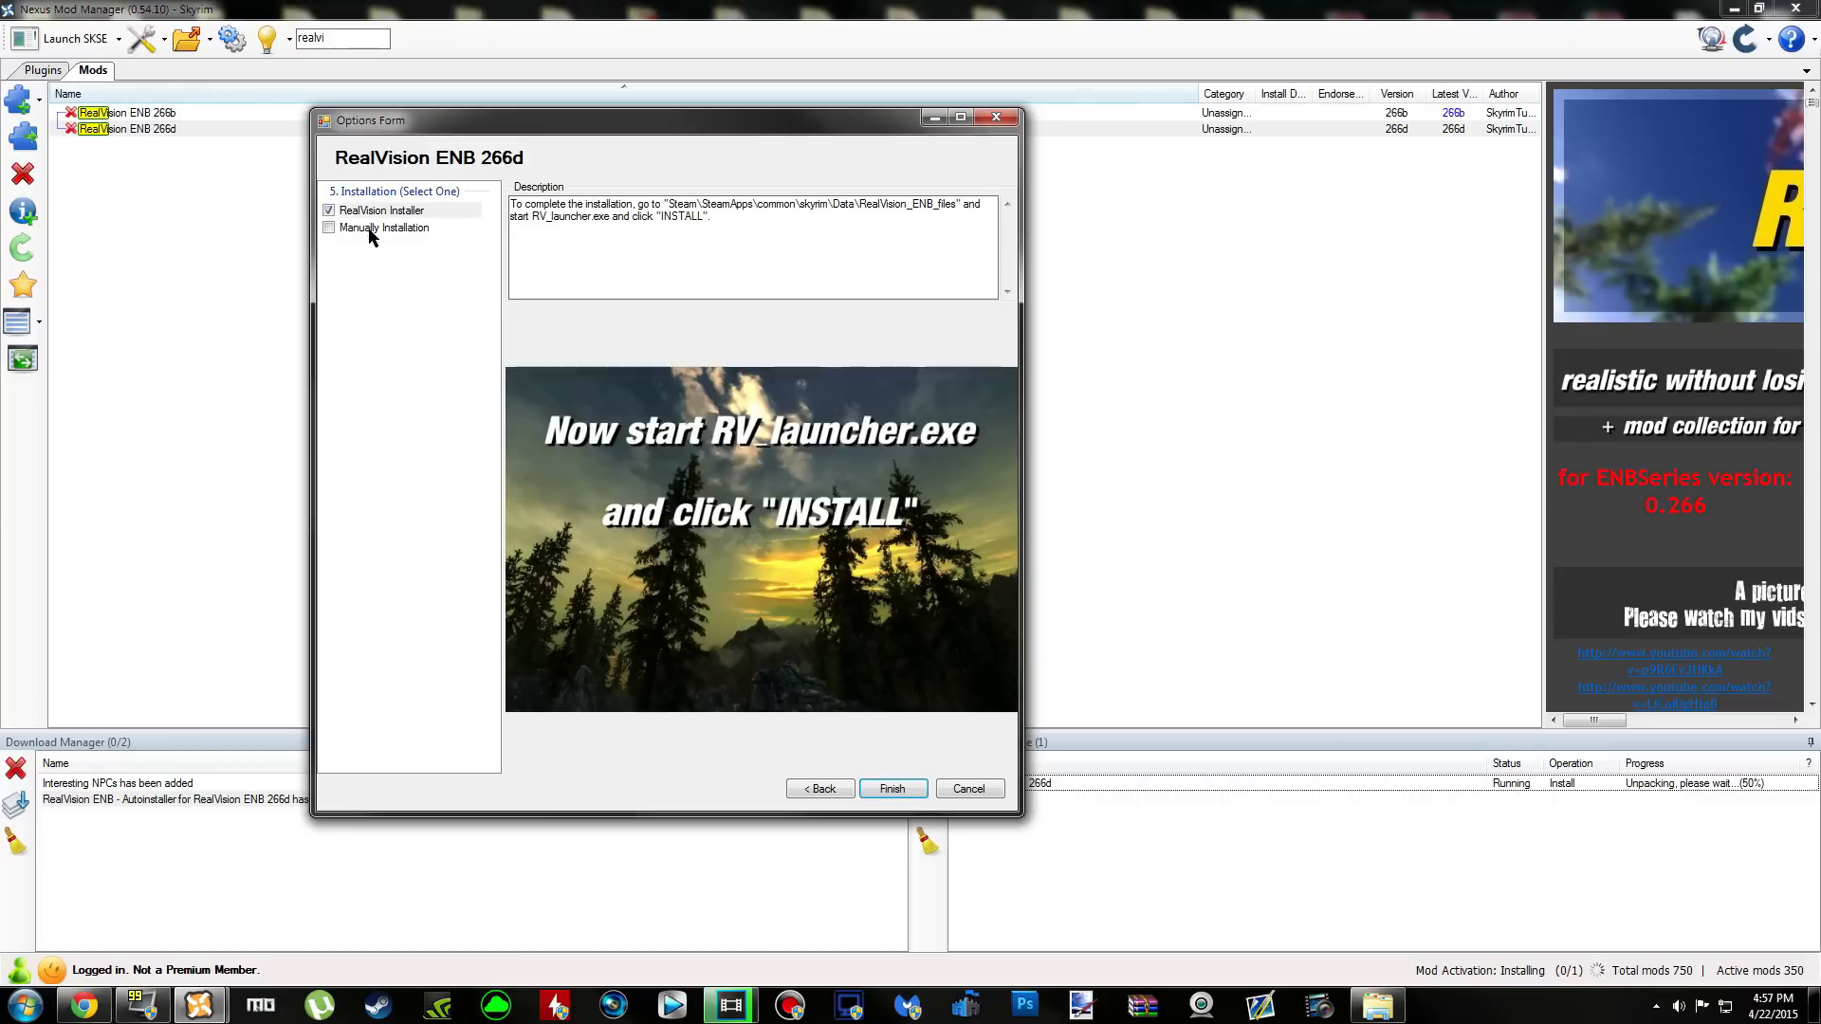
Compare the descriptions of the two installation methods, keep RealVision Installer selected, and finish the RealVision ENB 266d mod installation
click(392, 216)
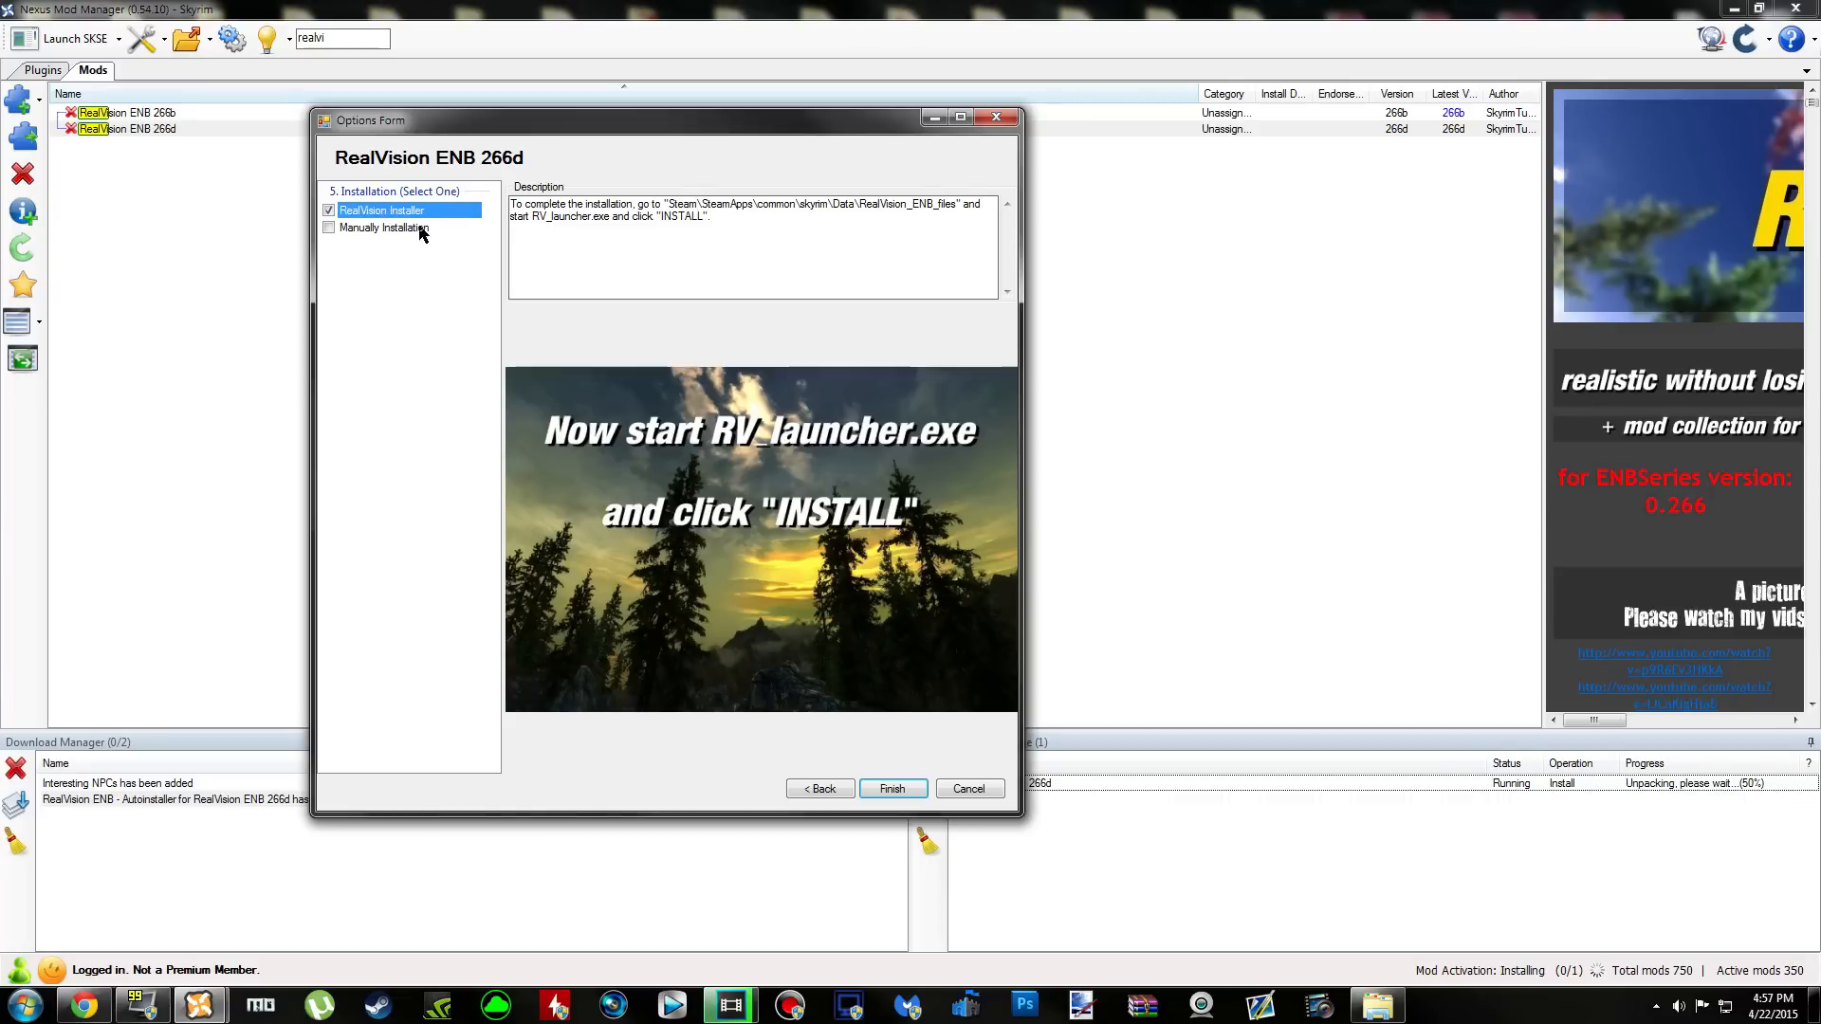
click(420, 228)
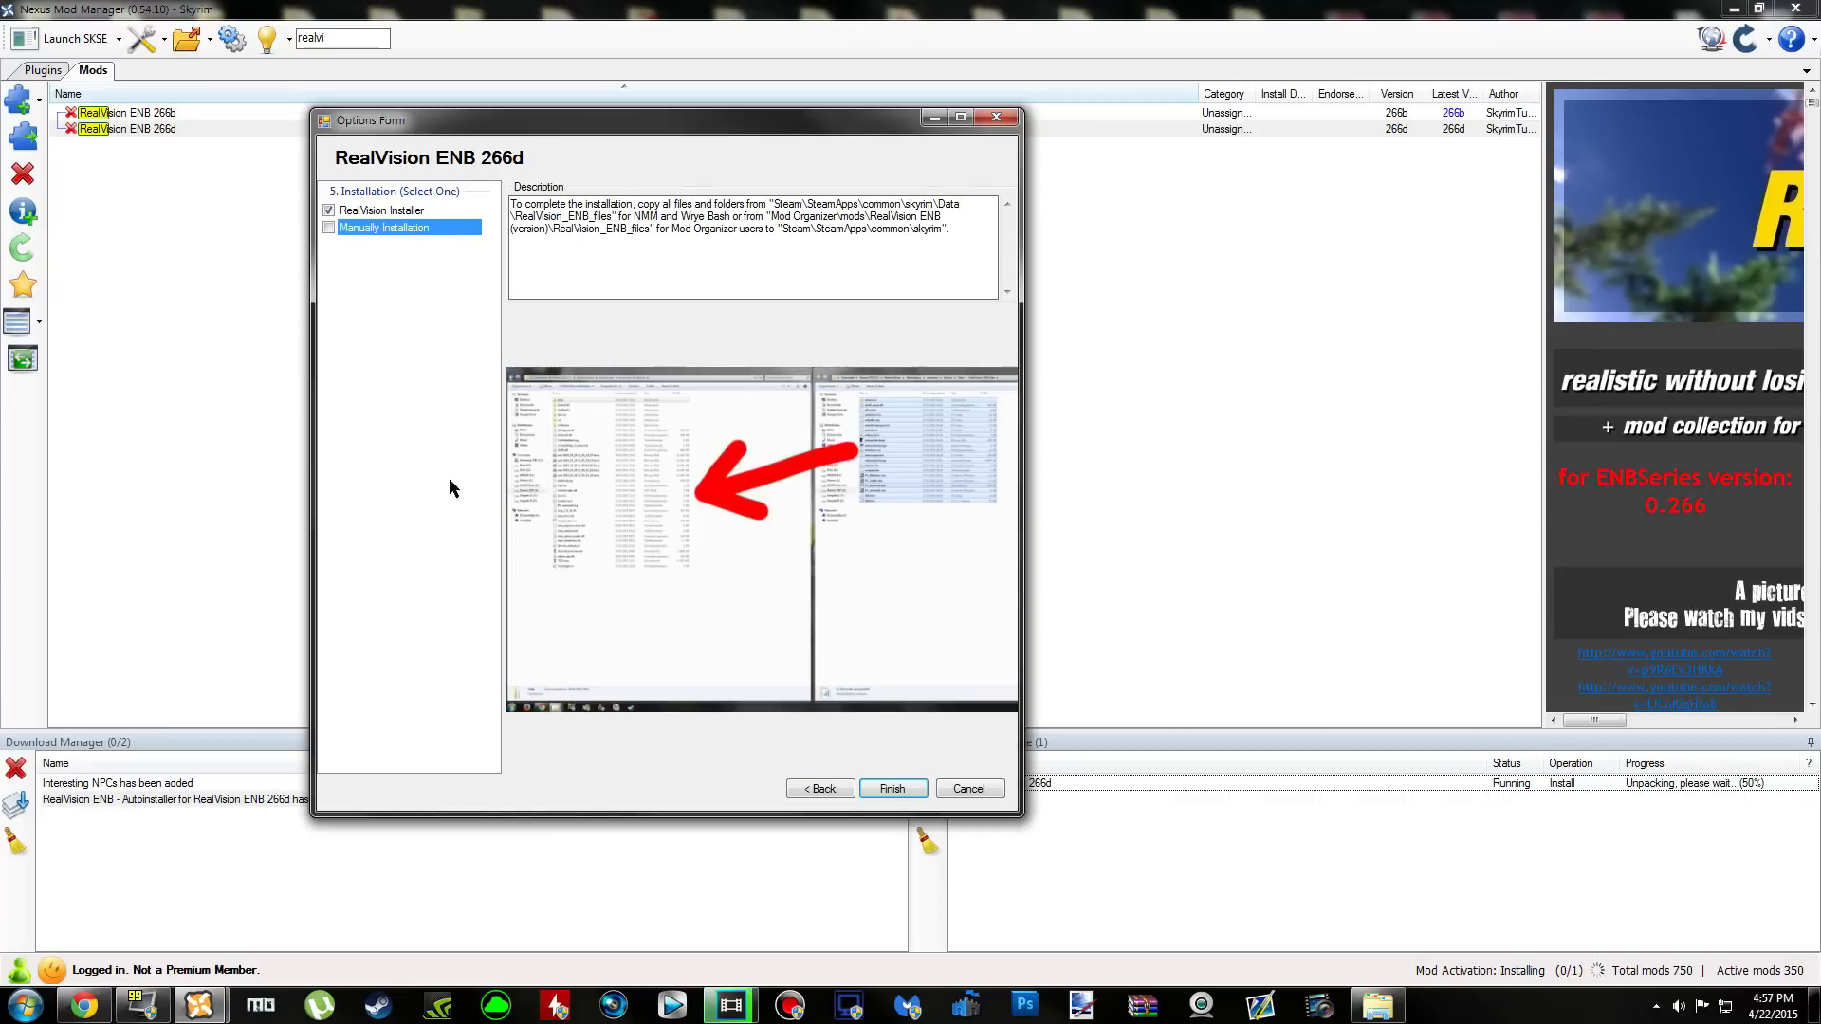
click(413, 215)
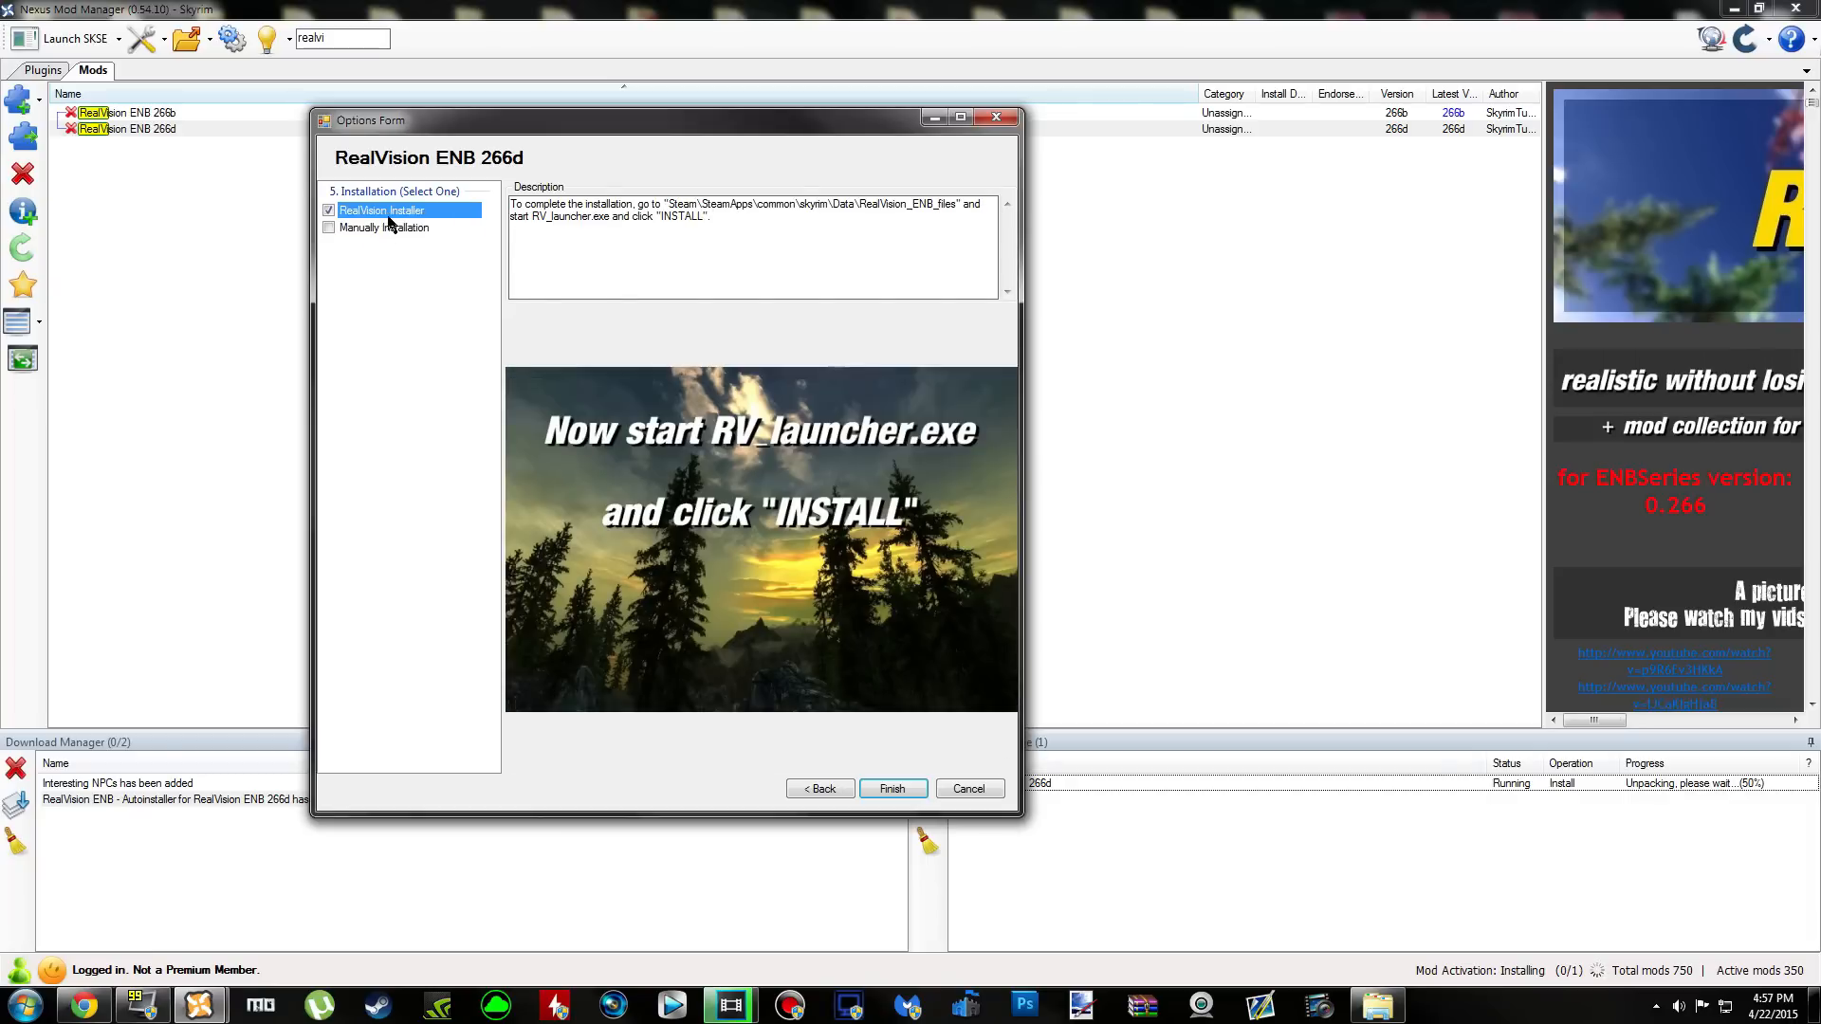
click(897, 791)
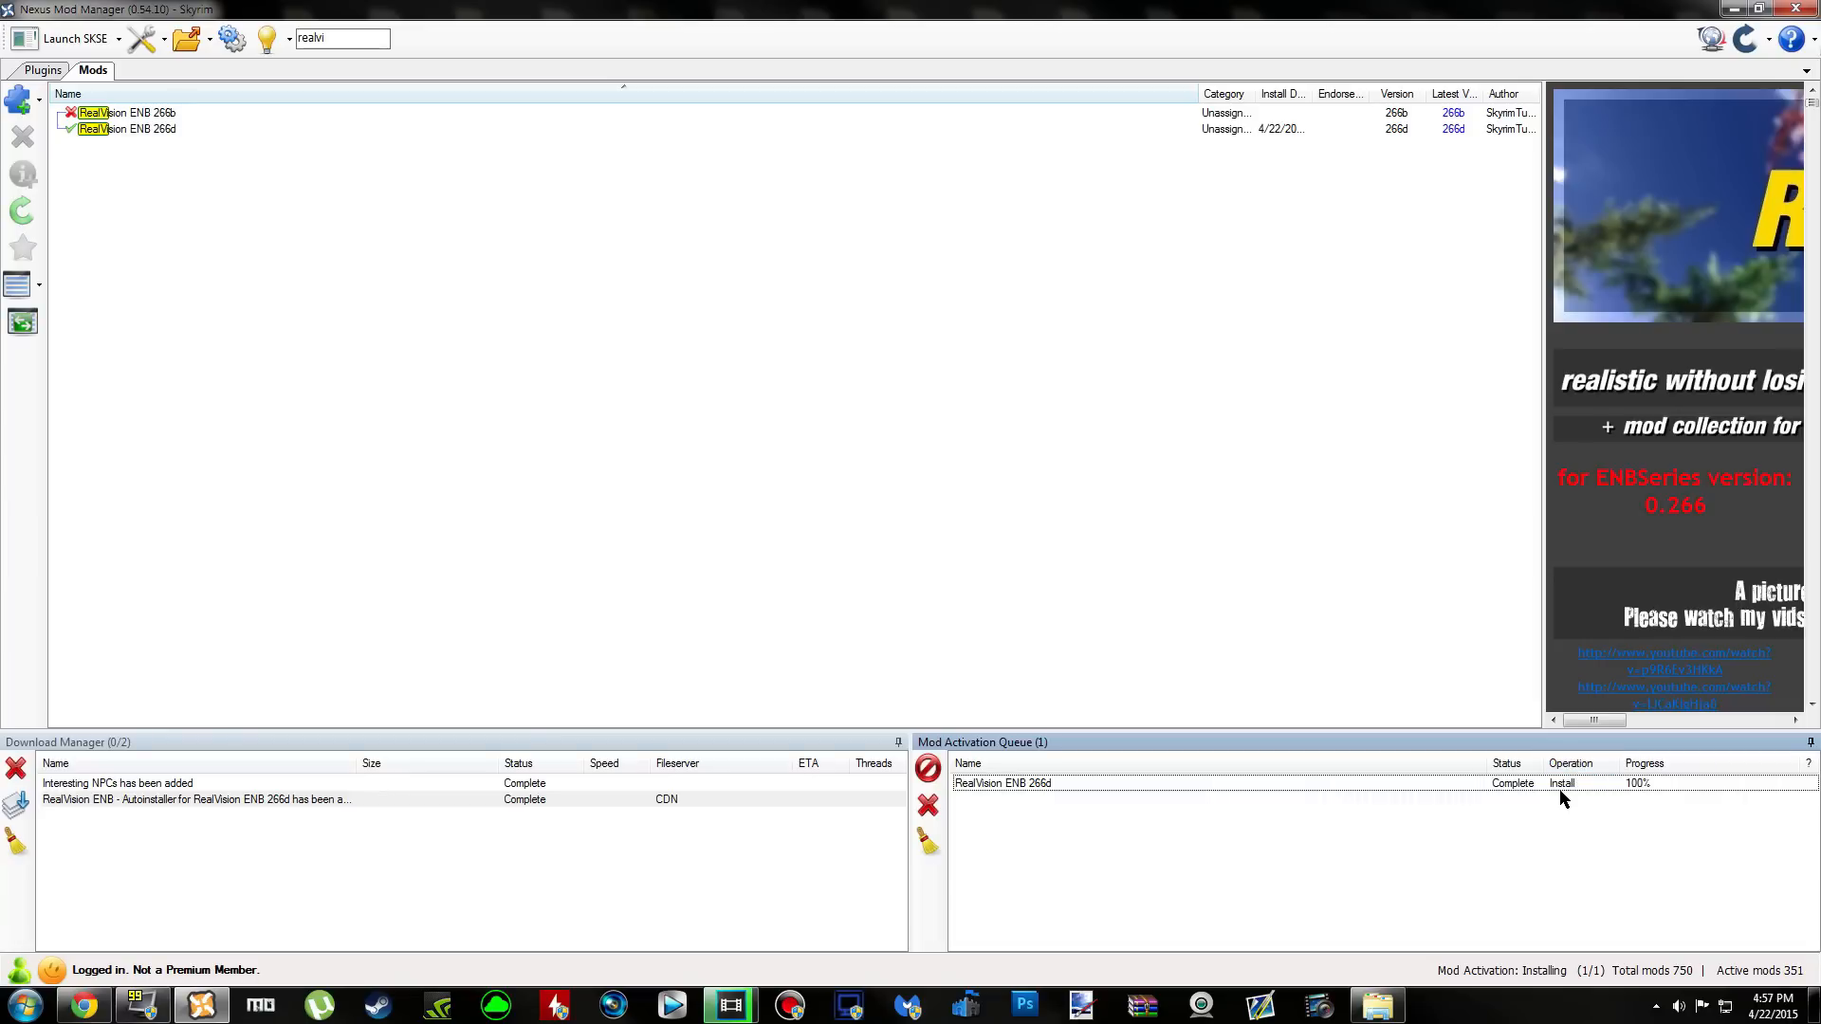
click(1494, 790)
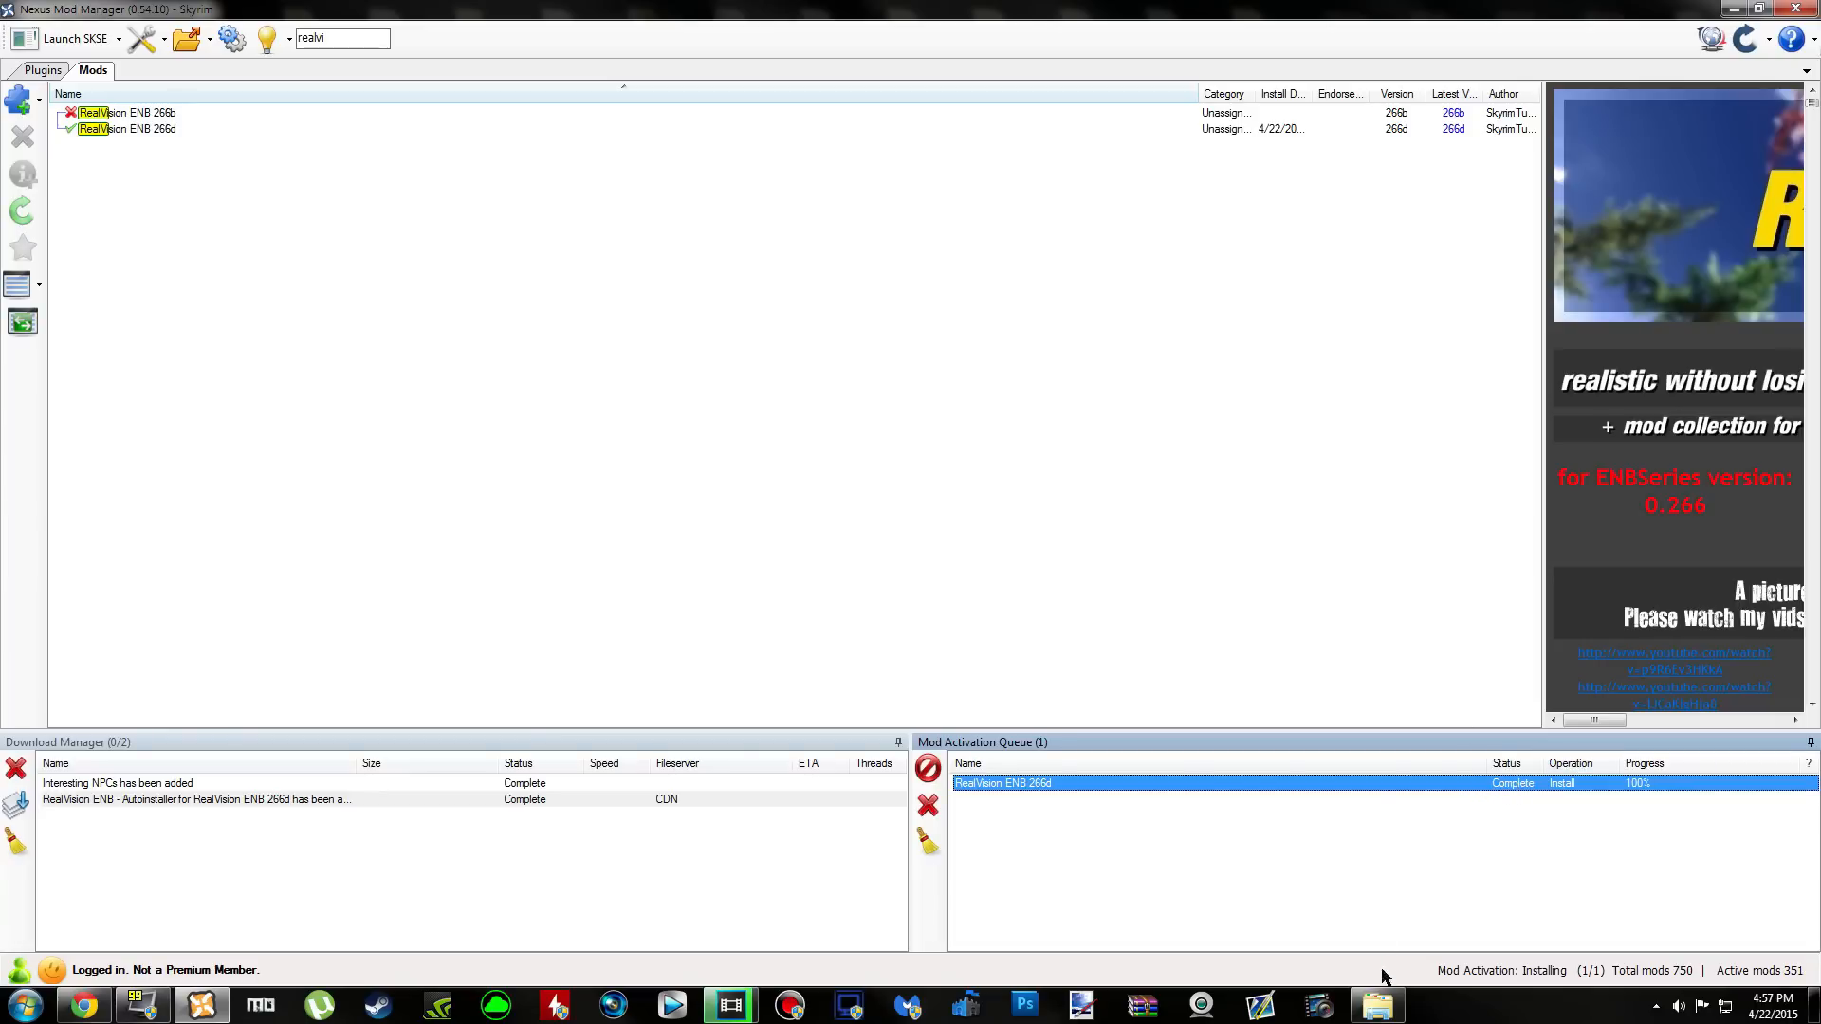
Switch to the Skyrim folder in Windows Explorer and check for the d3d9.dll and enbhost.exe wrapper files
click(1379, 1004)
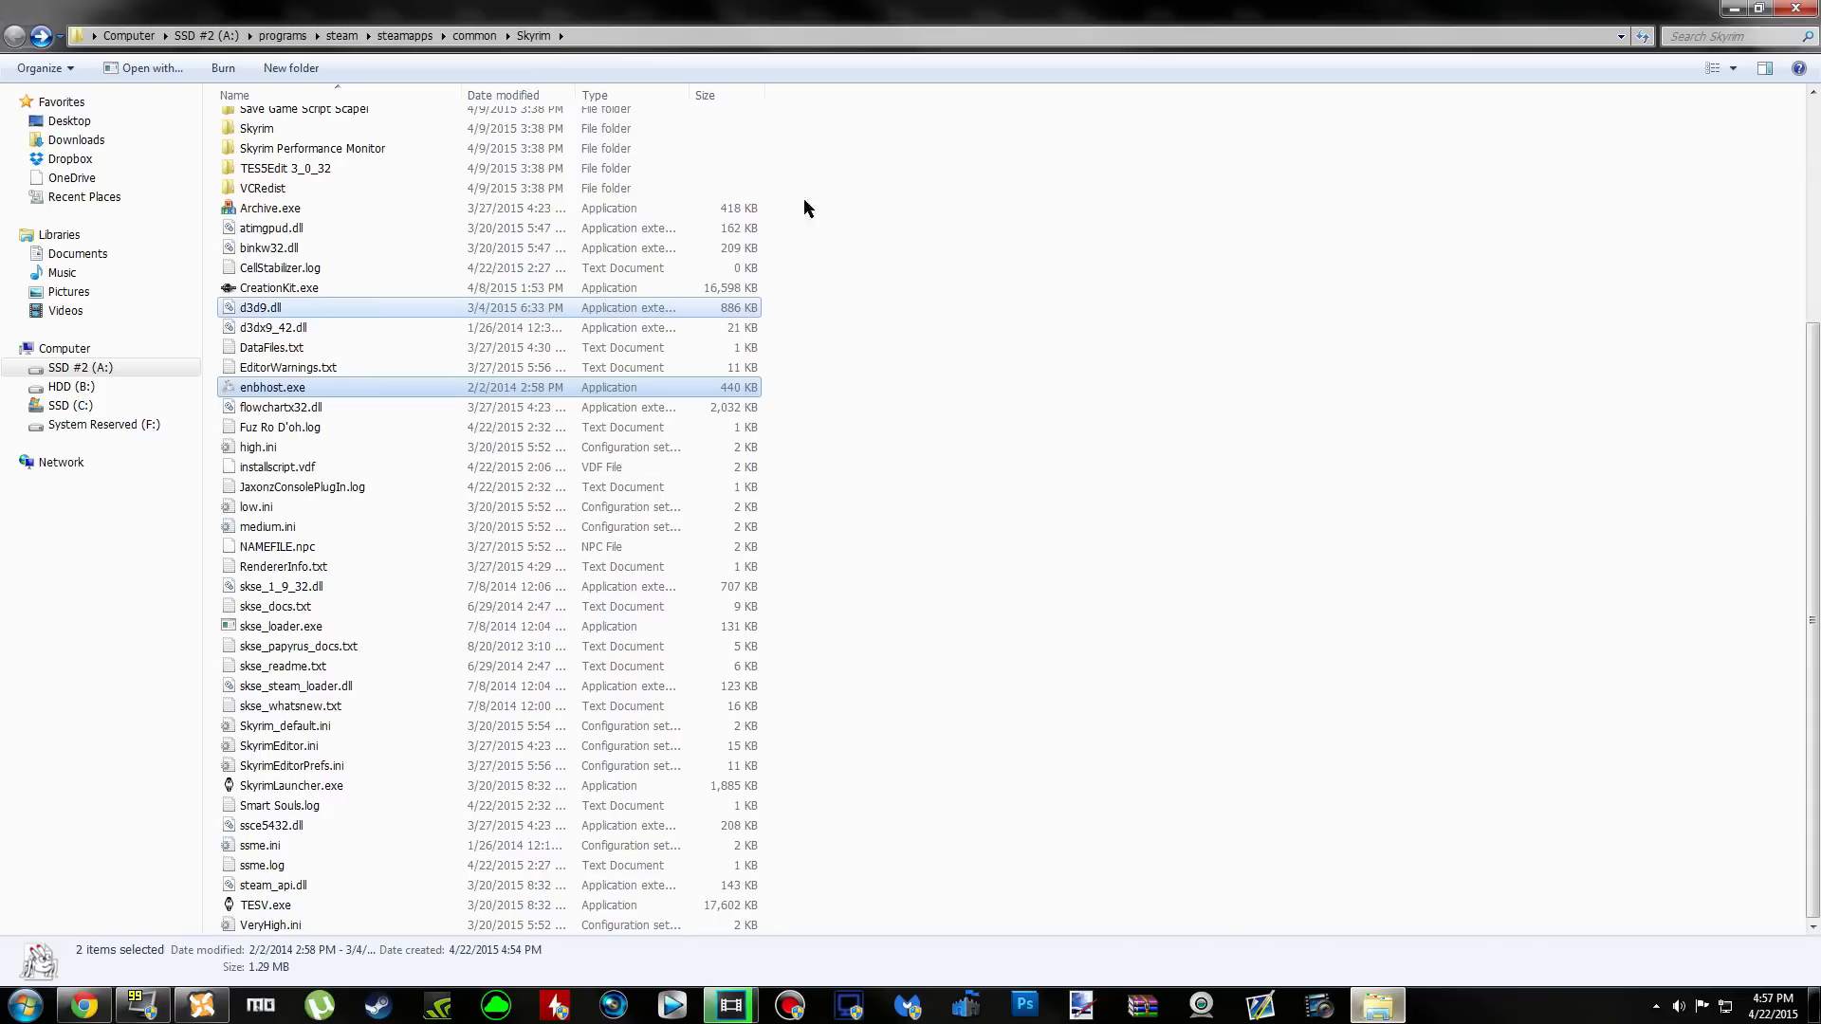
click(993, 619)
scroll(983, 839, up, 5)
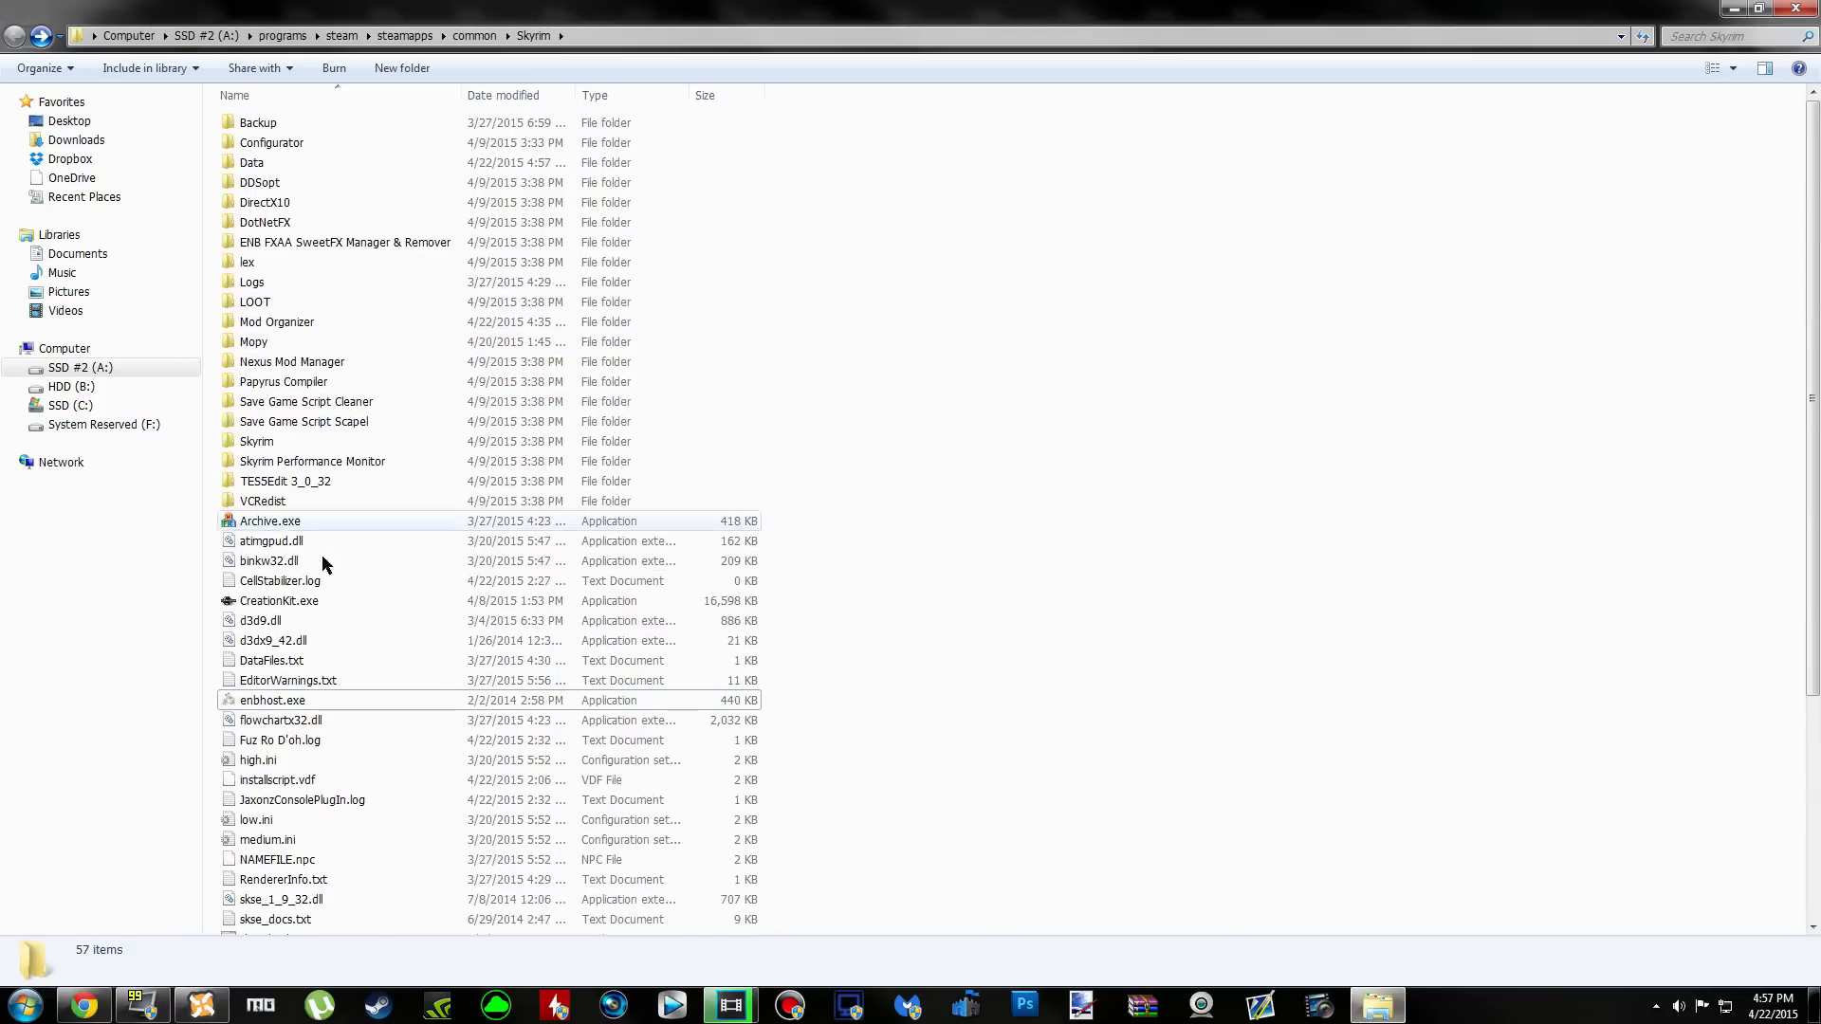
click(343, 623)
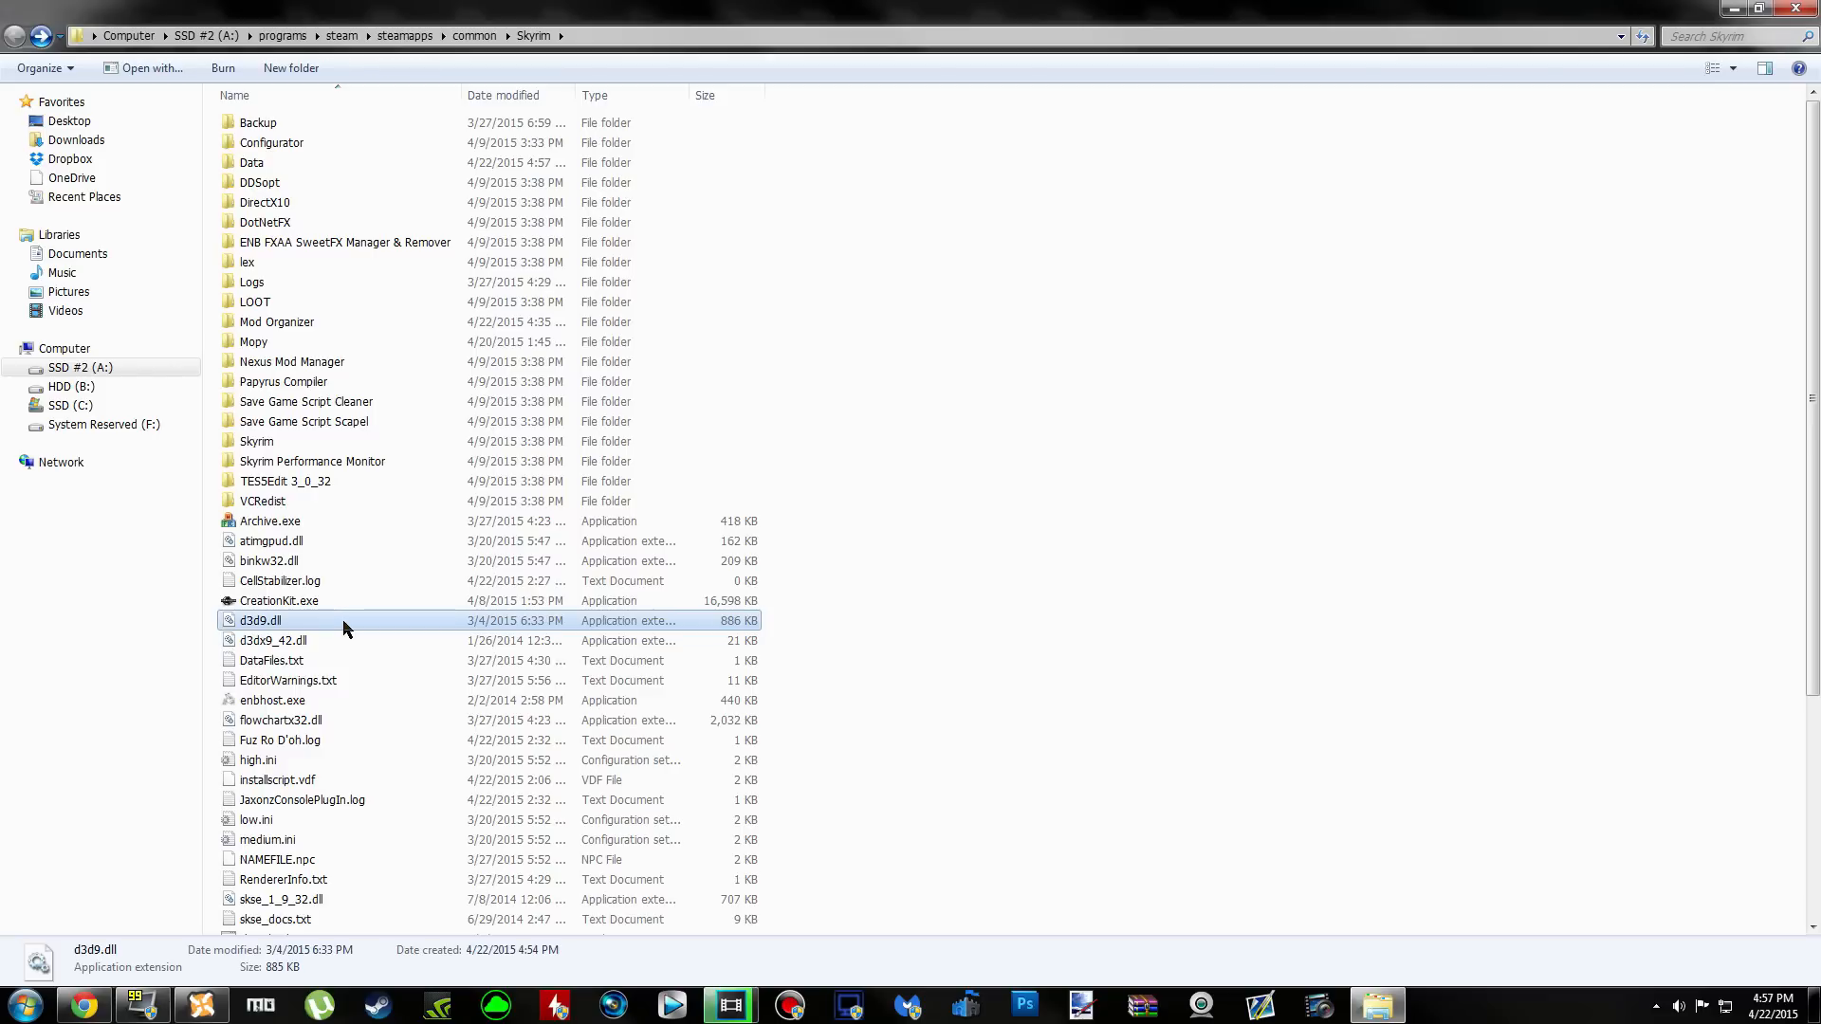
click(329, 698)
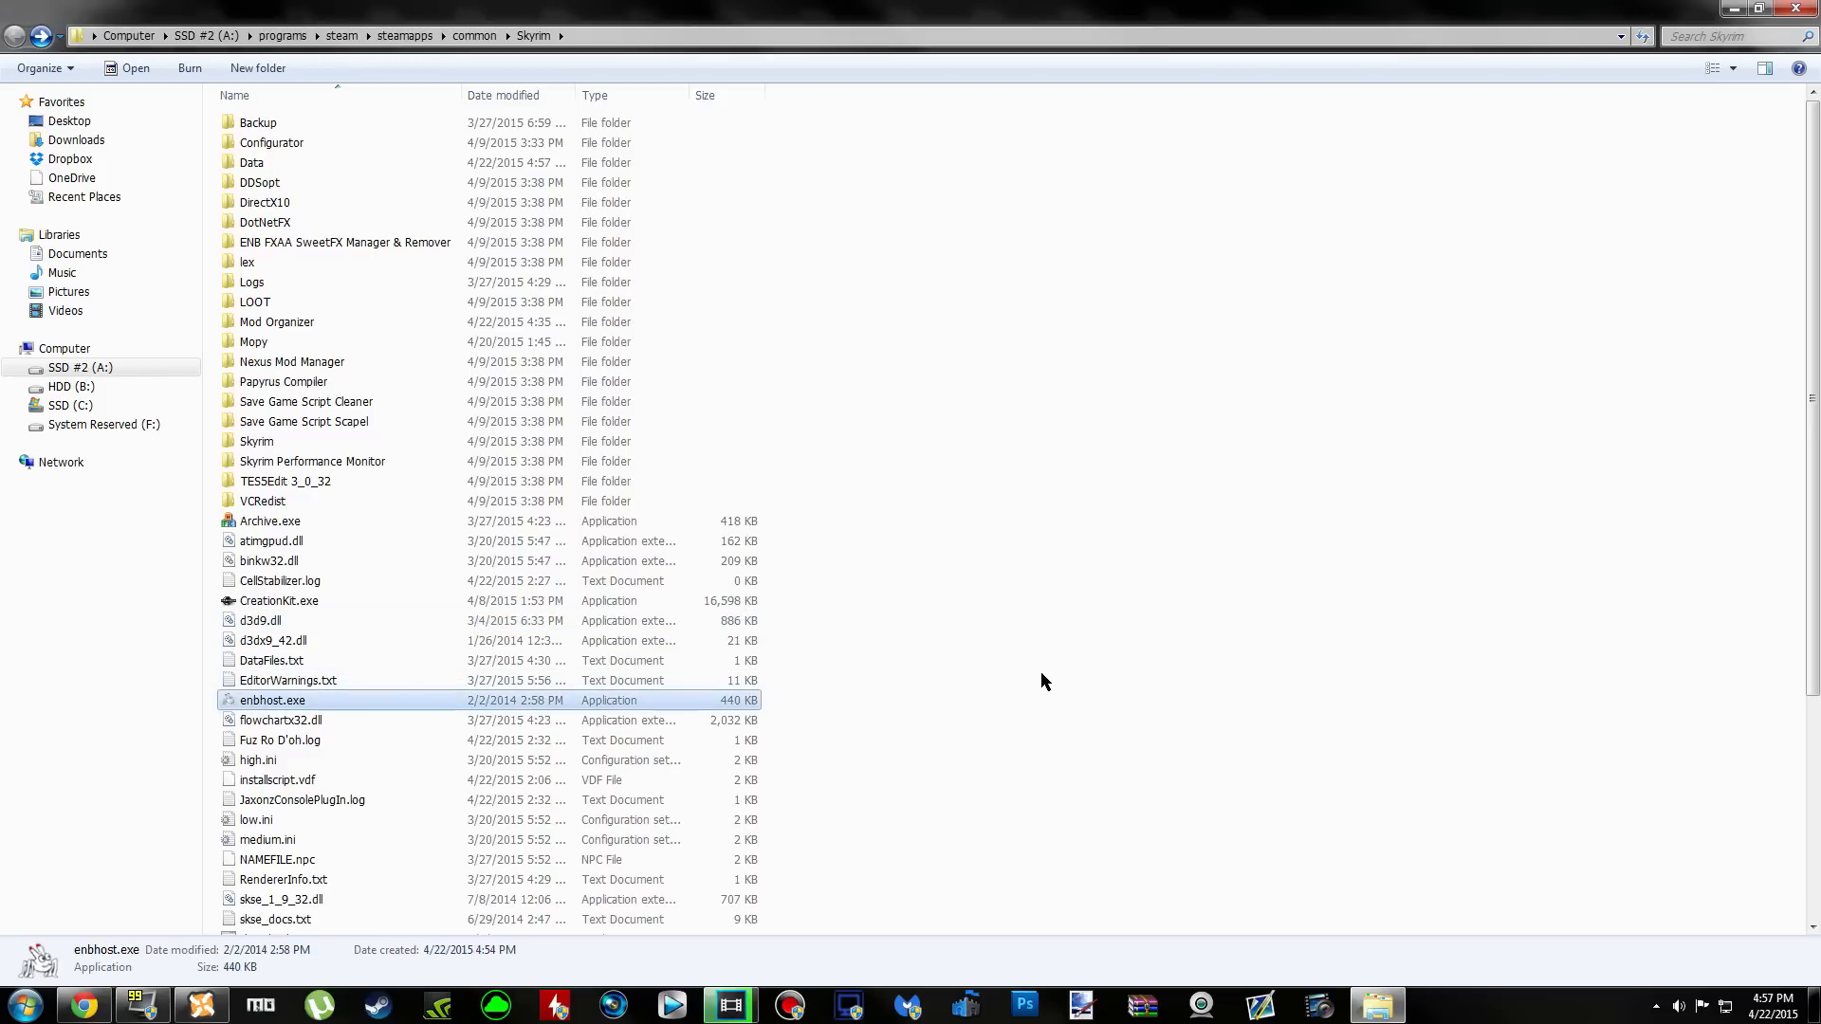
click(969, 683)
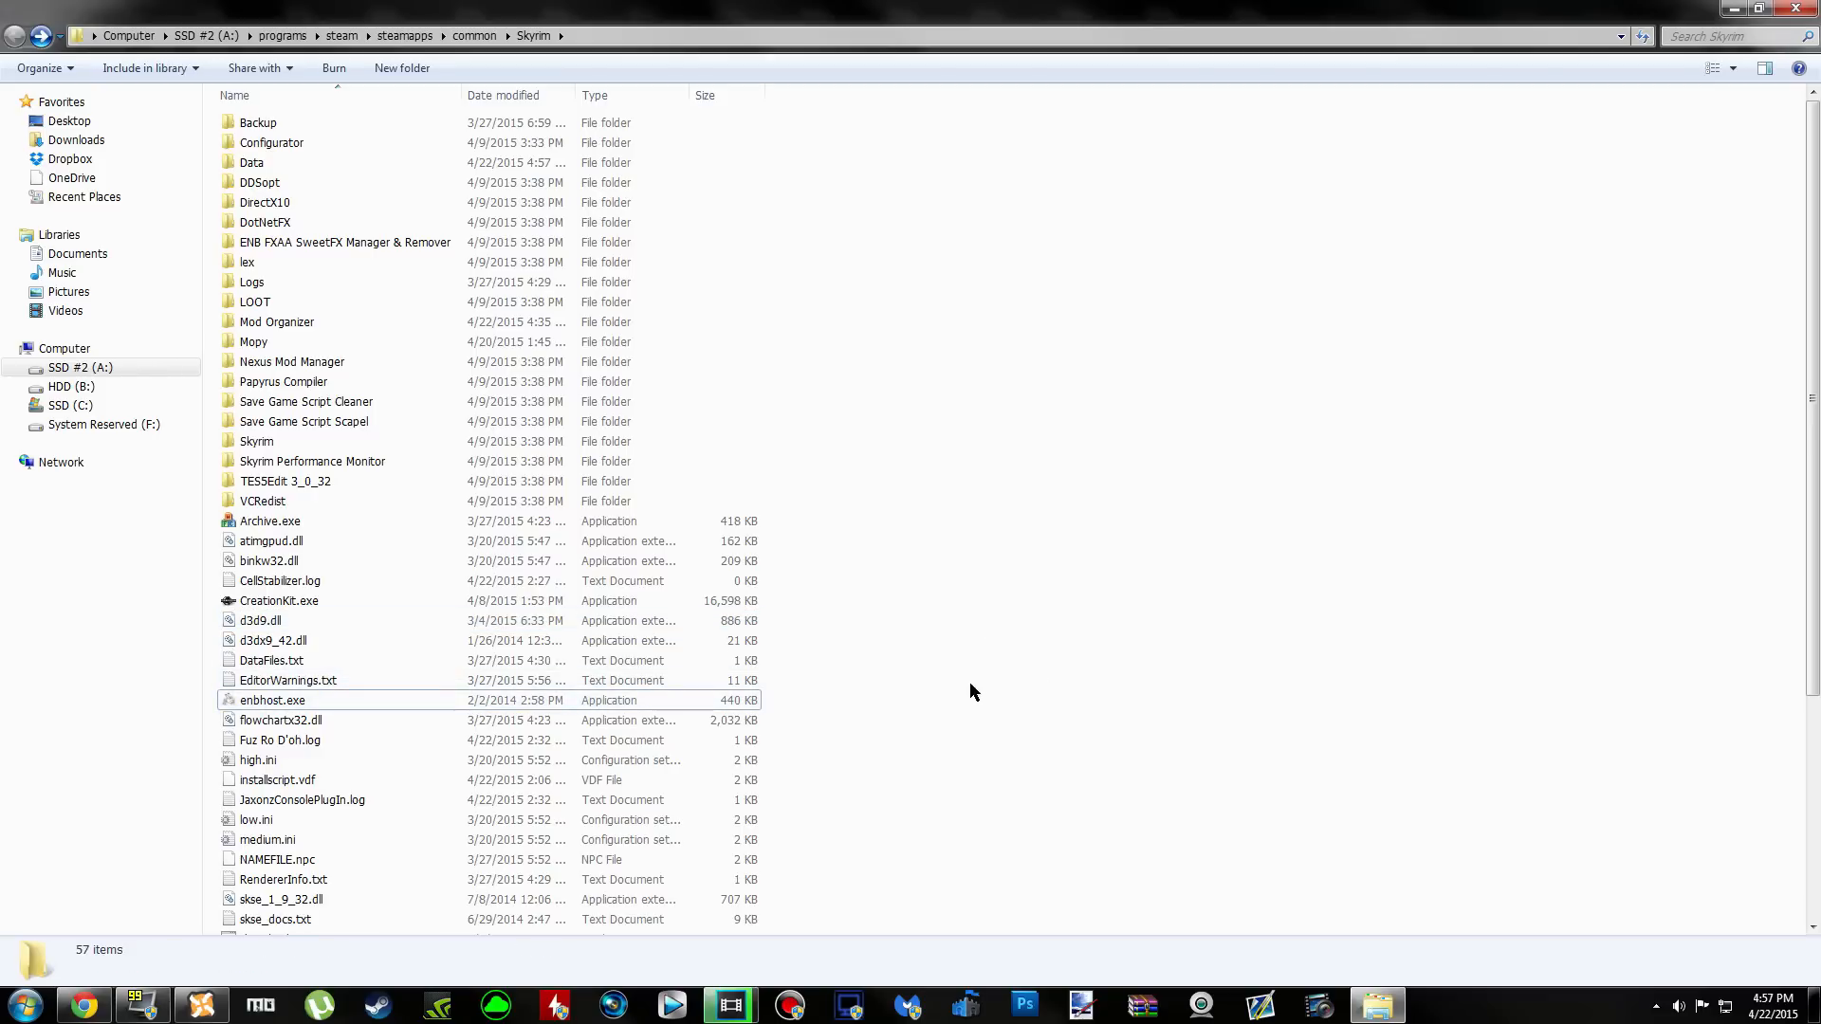
Open the RealVision_ENB_files folder inside Skyrim's Data folder and launch RV_launcher.exe
double_click(299, 163)
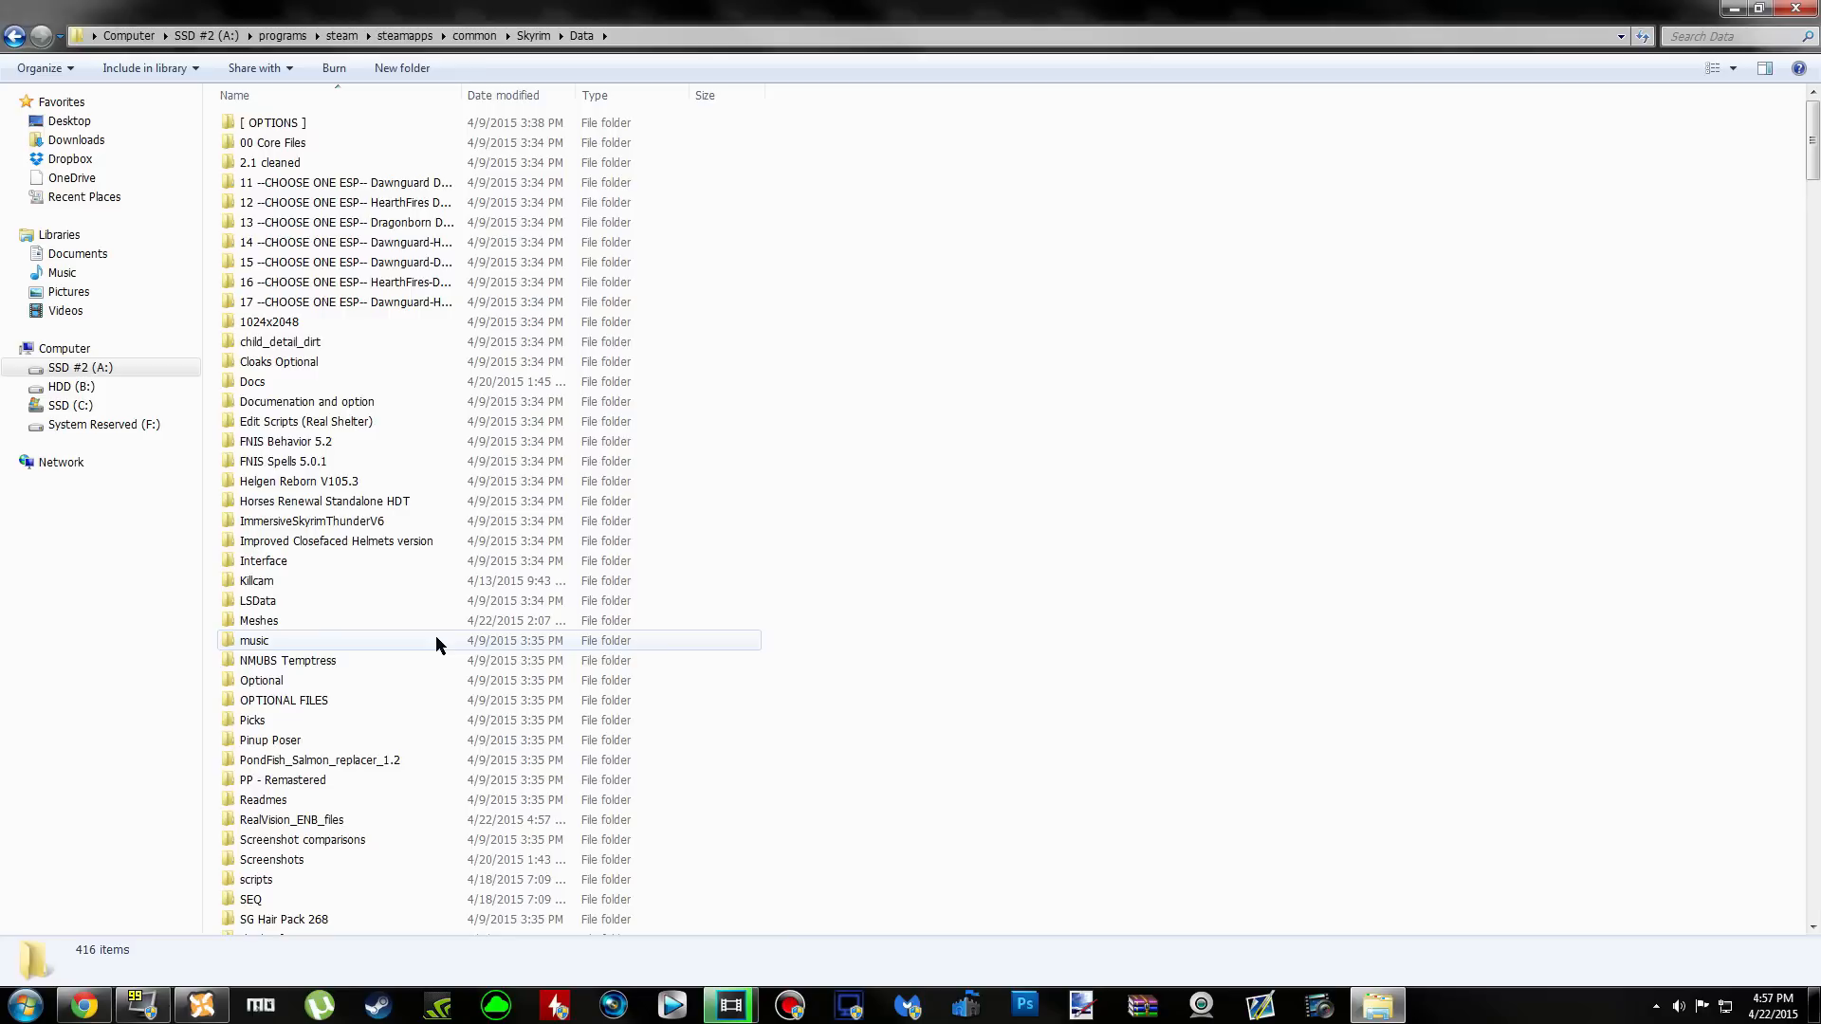
scroll(437, 641, down, 2)
click(340, 707)
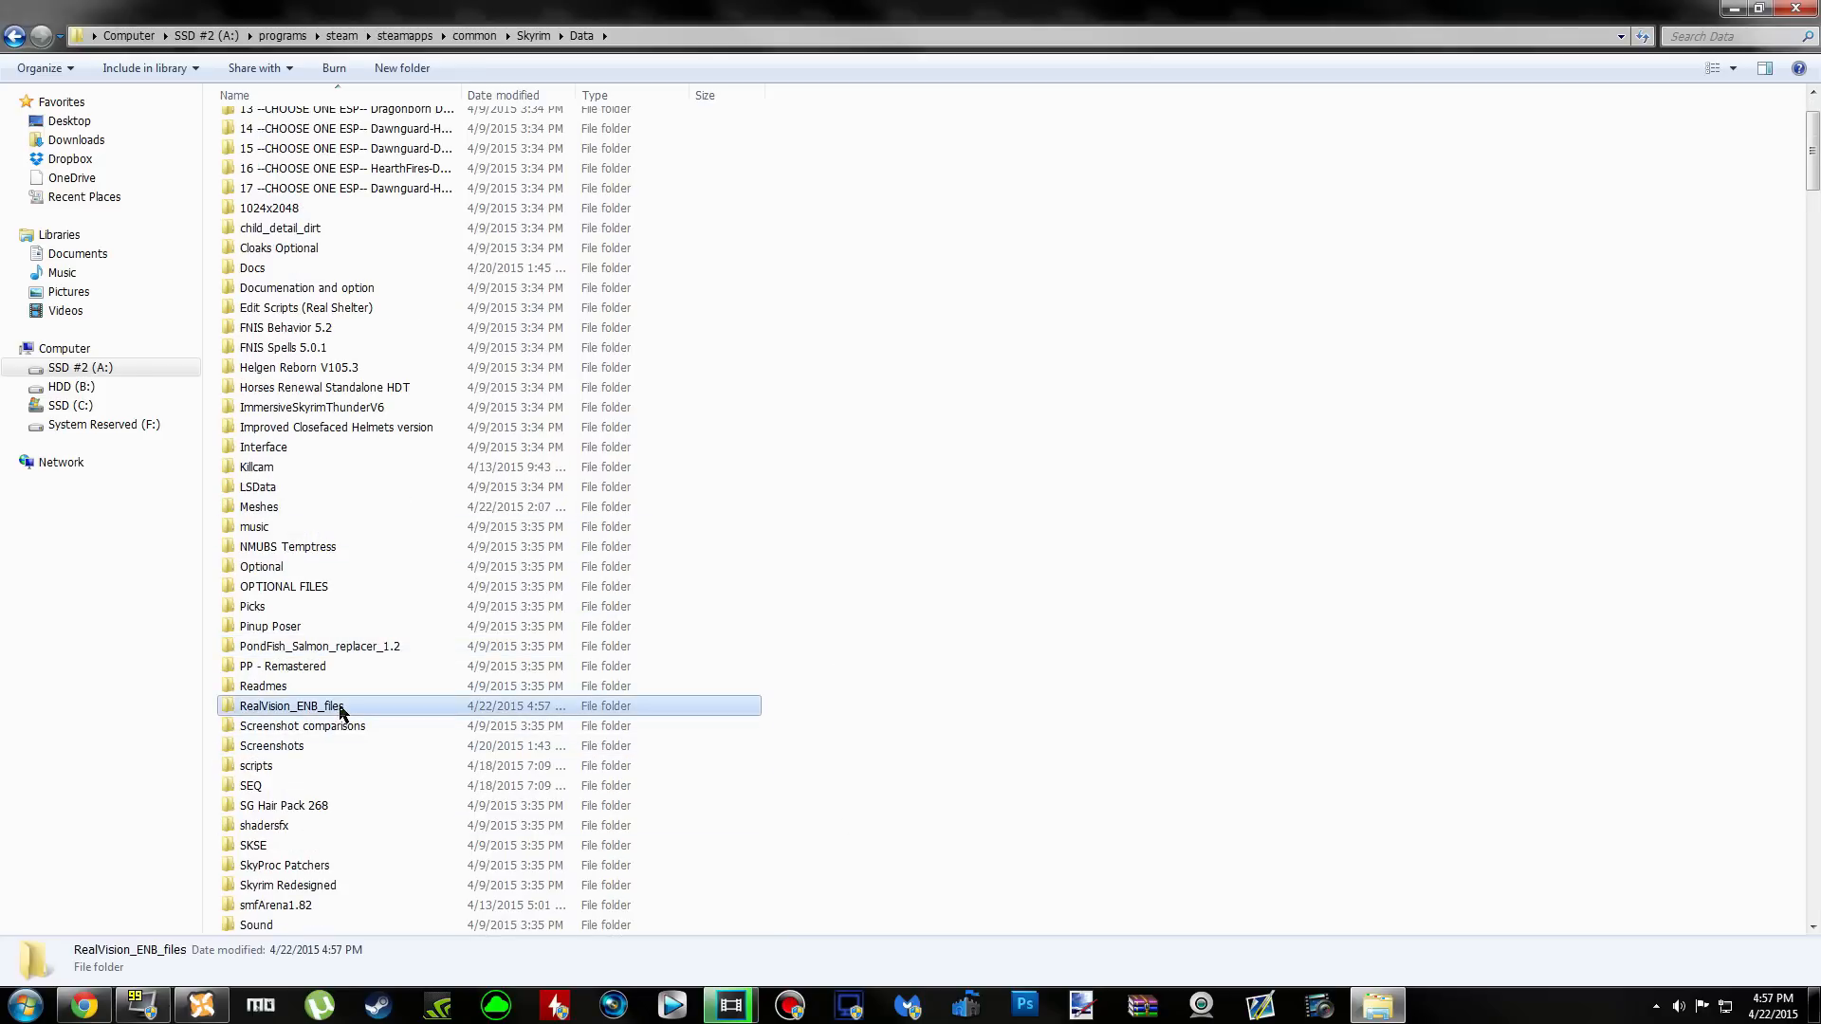
double_click(378, 713)
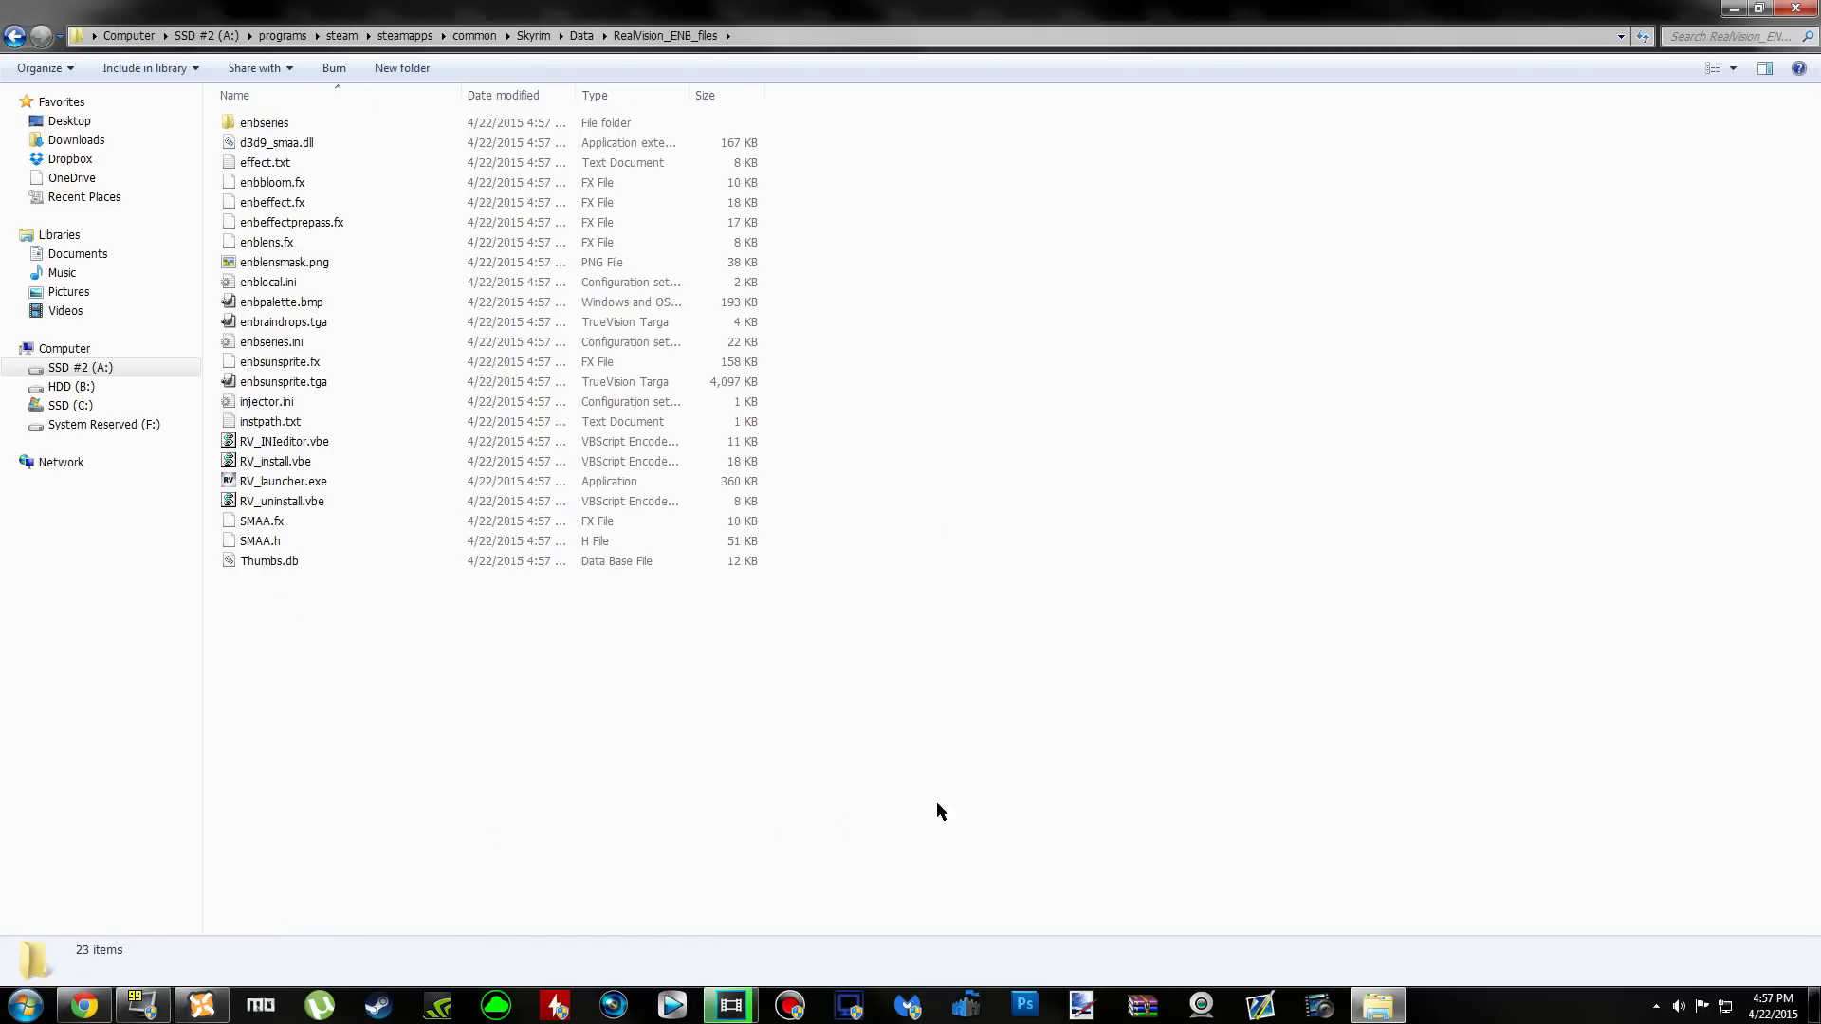
double_click(340, 484)
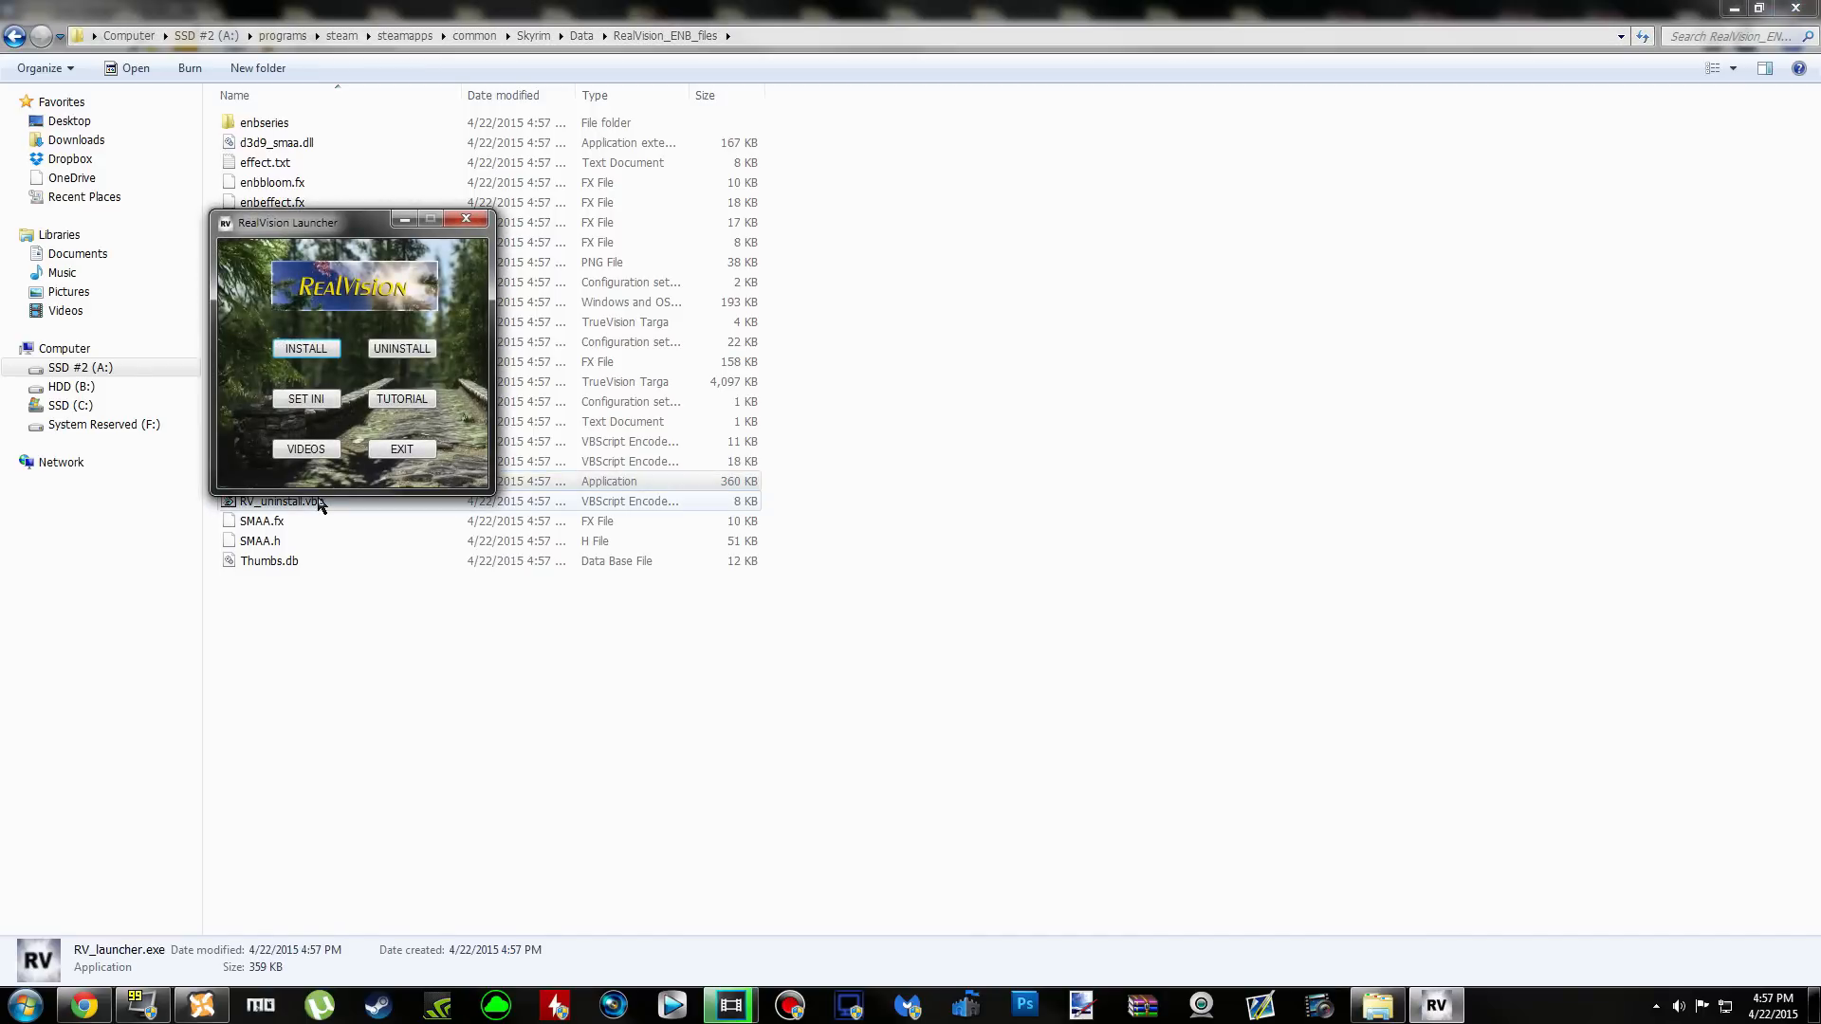
Install the RealVision files with the RealVision Launcher, allowing the script host to make changes and closing the installation summary
drag(282, 228, 1014, 171)
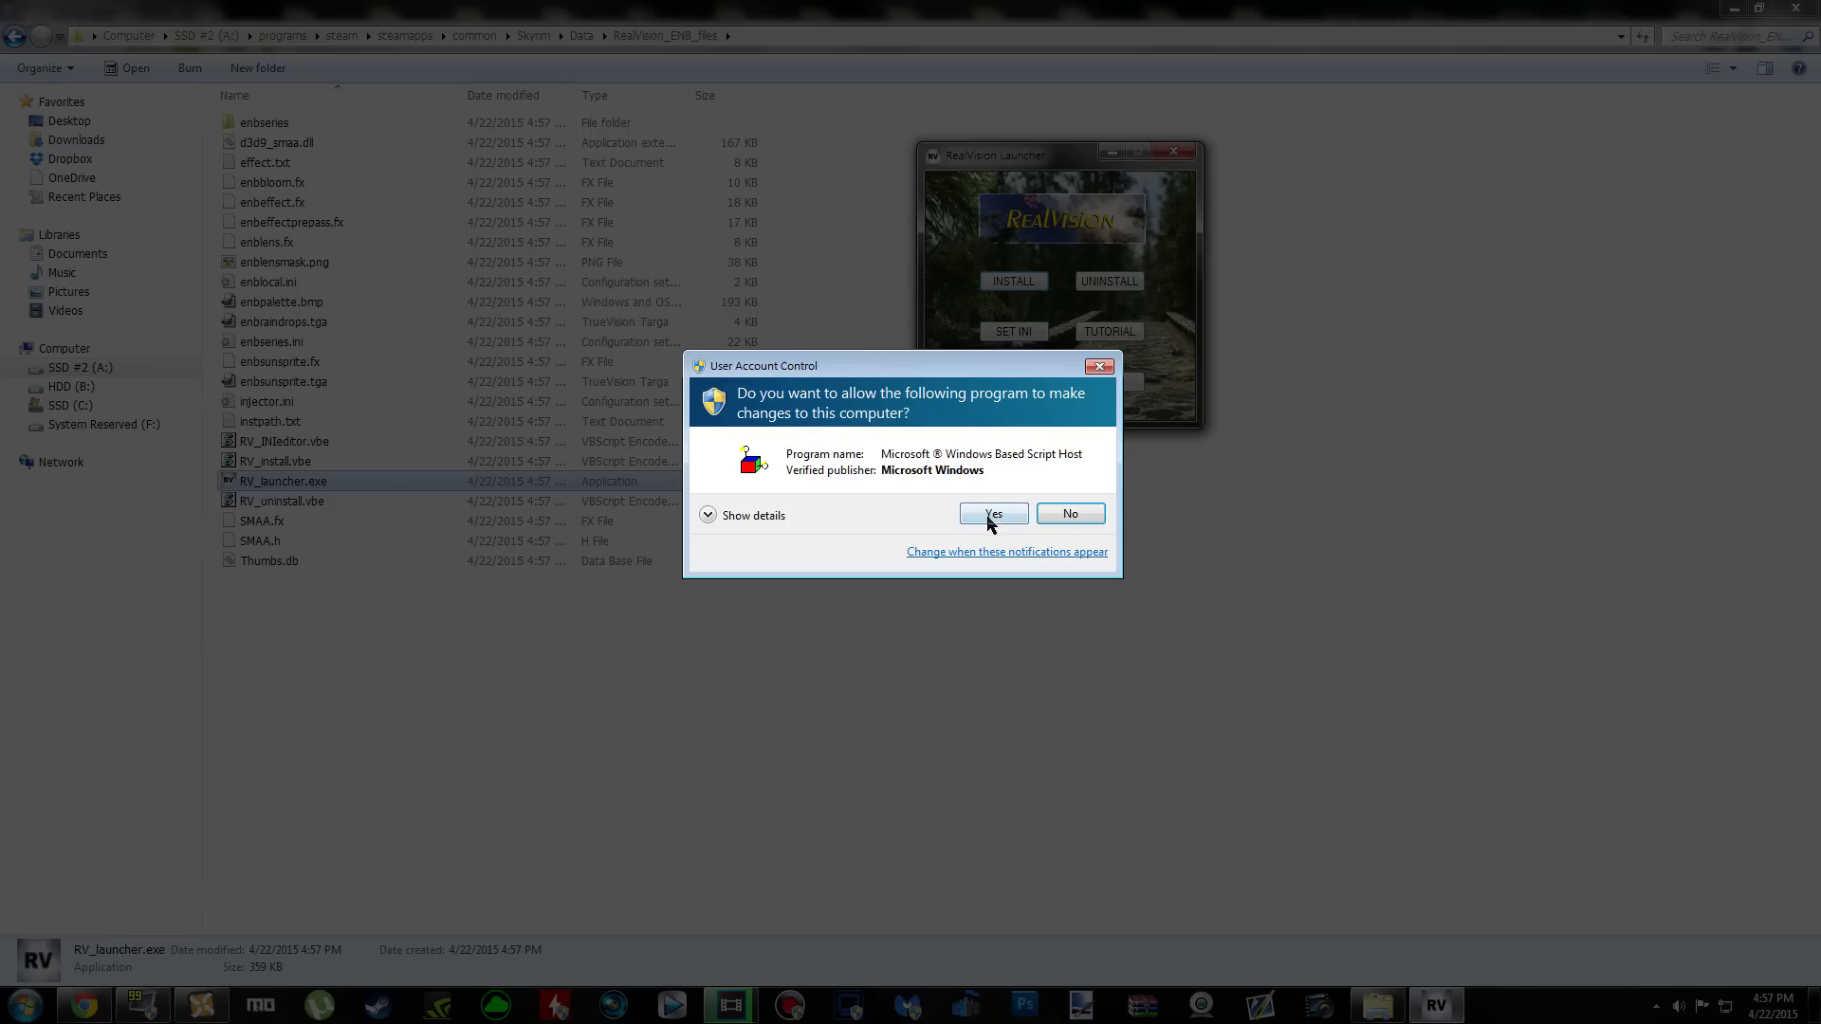
click(990, 517)
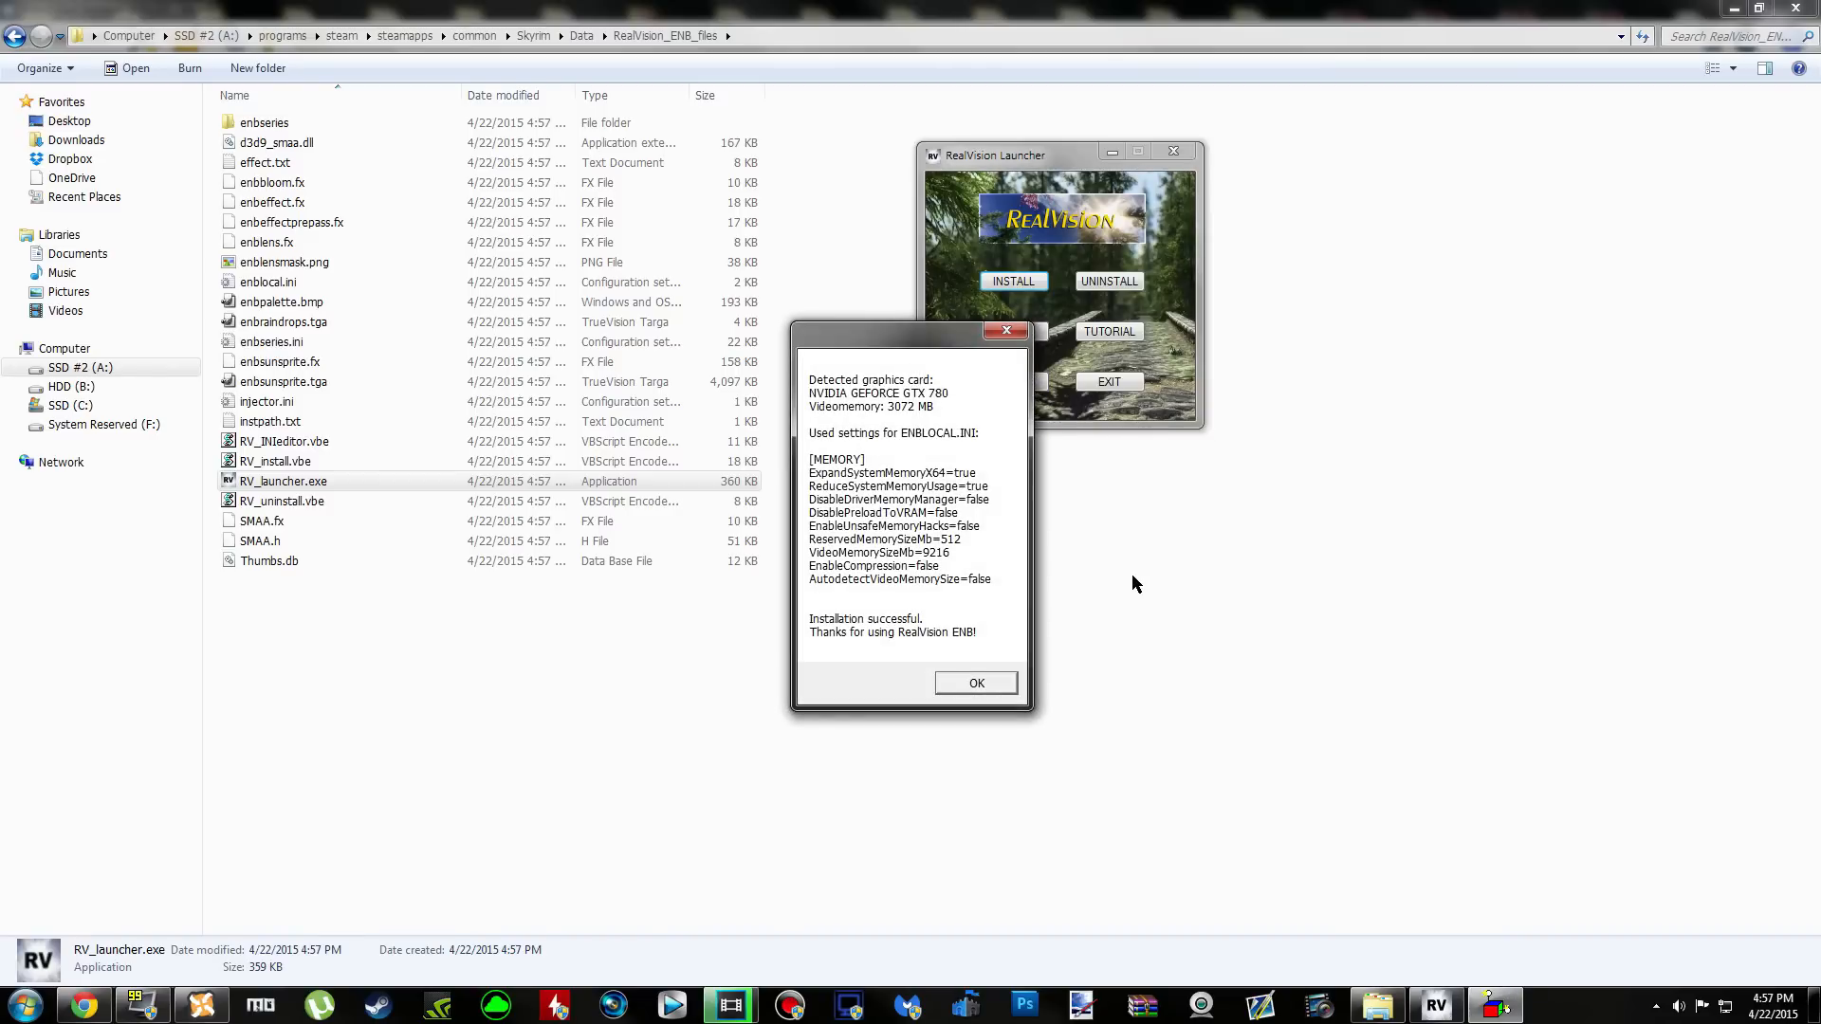
drag(912, 343, 862, 299)
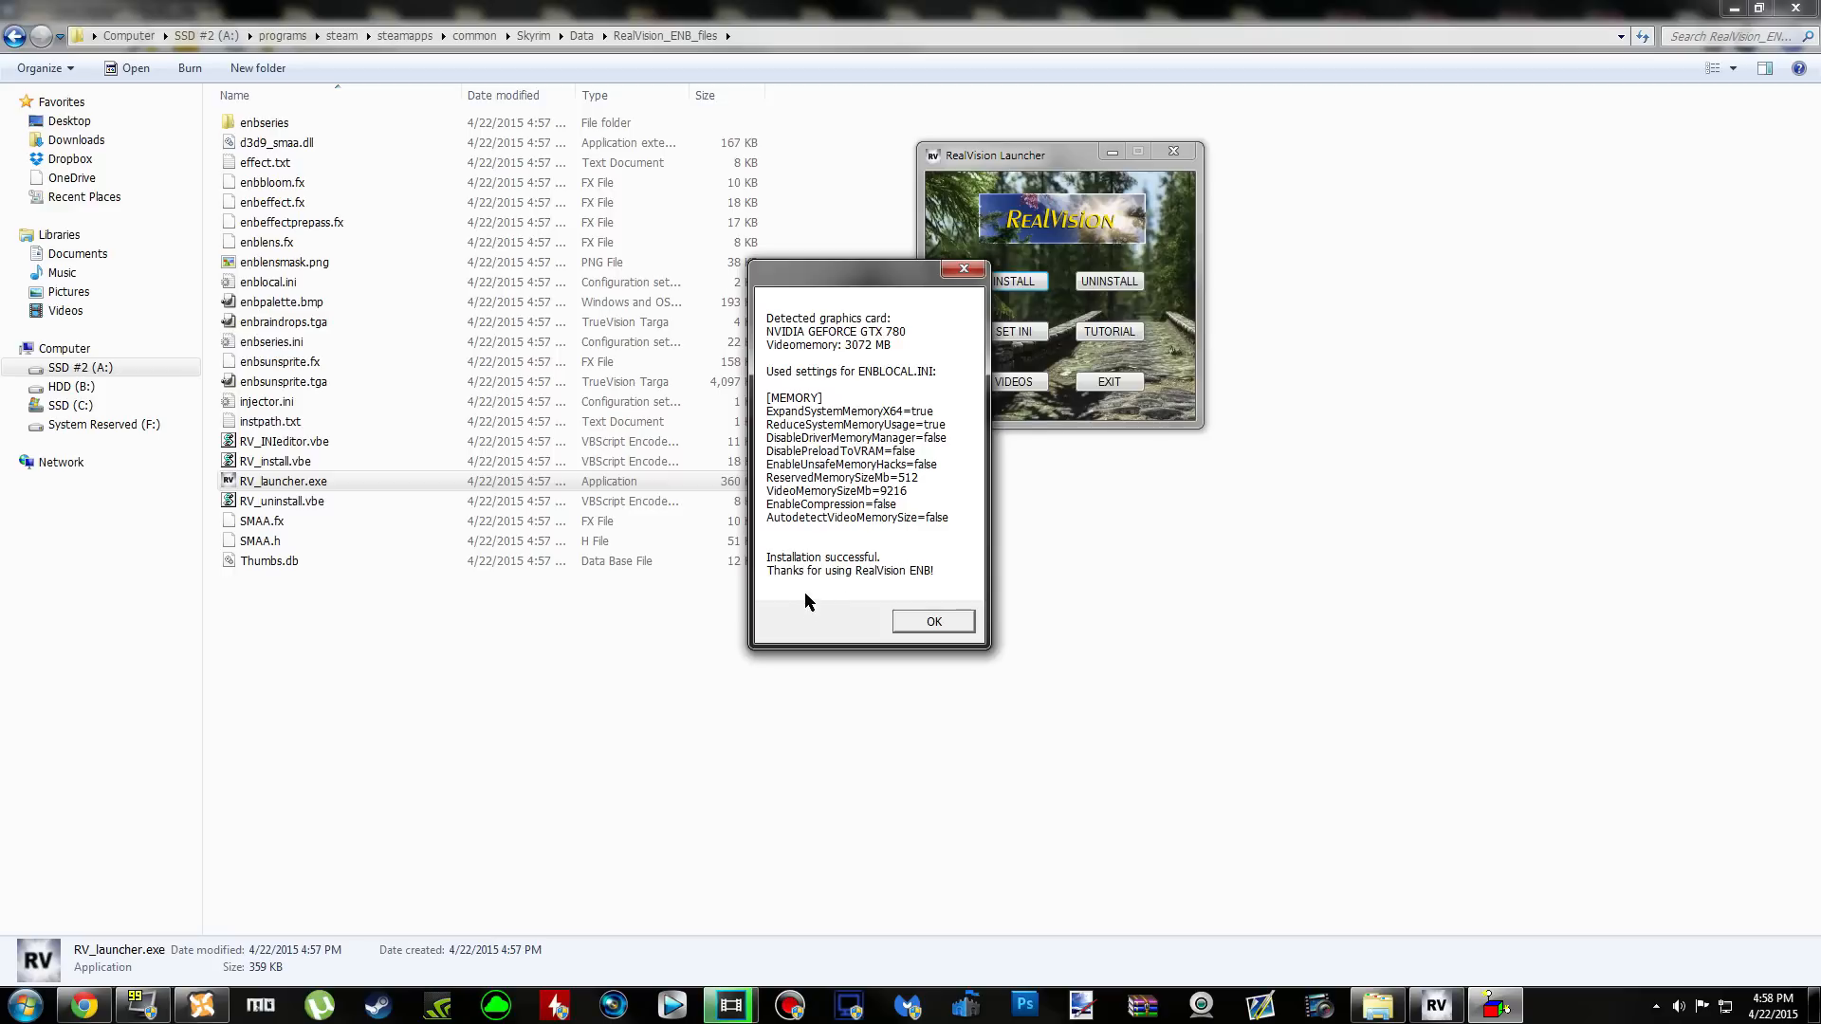
click(948, 627)
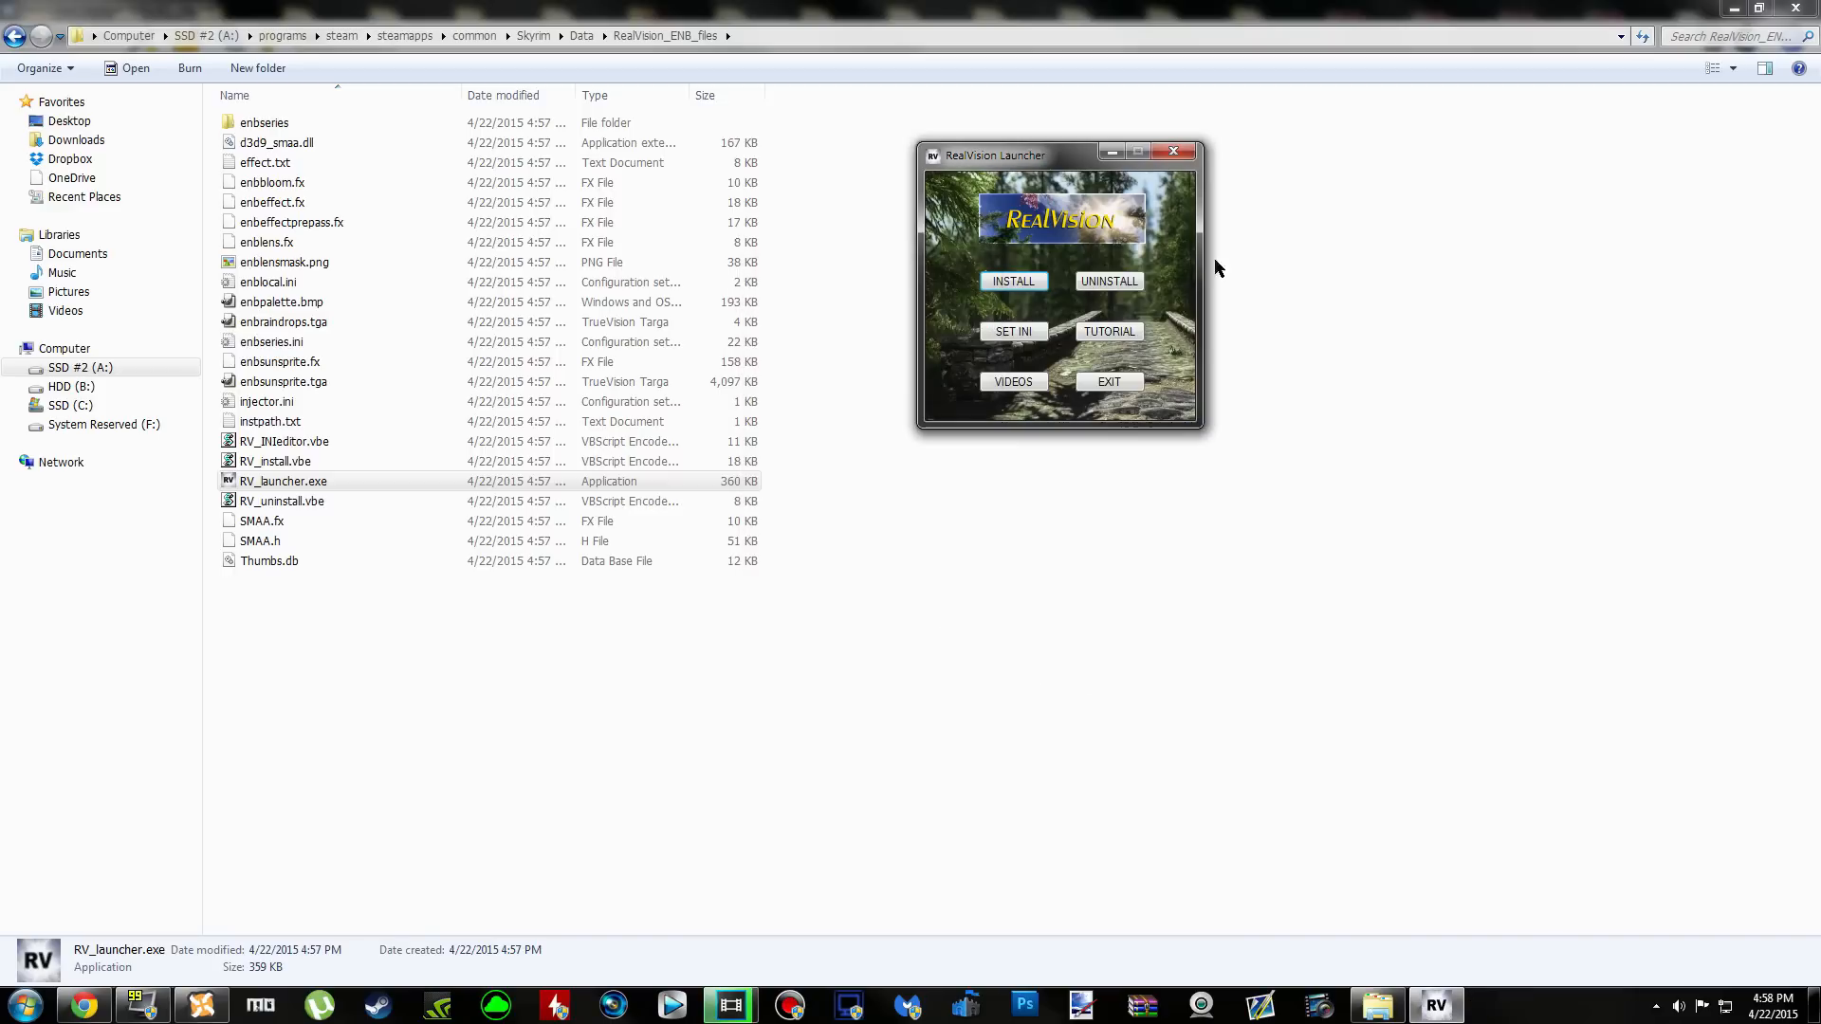
Have the RealVision Launcher automatically set the needed values in SkyrimPrefs.ini, and close the summary of used settings
drag(1033, 168, 1002, 173)
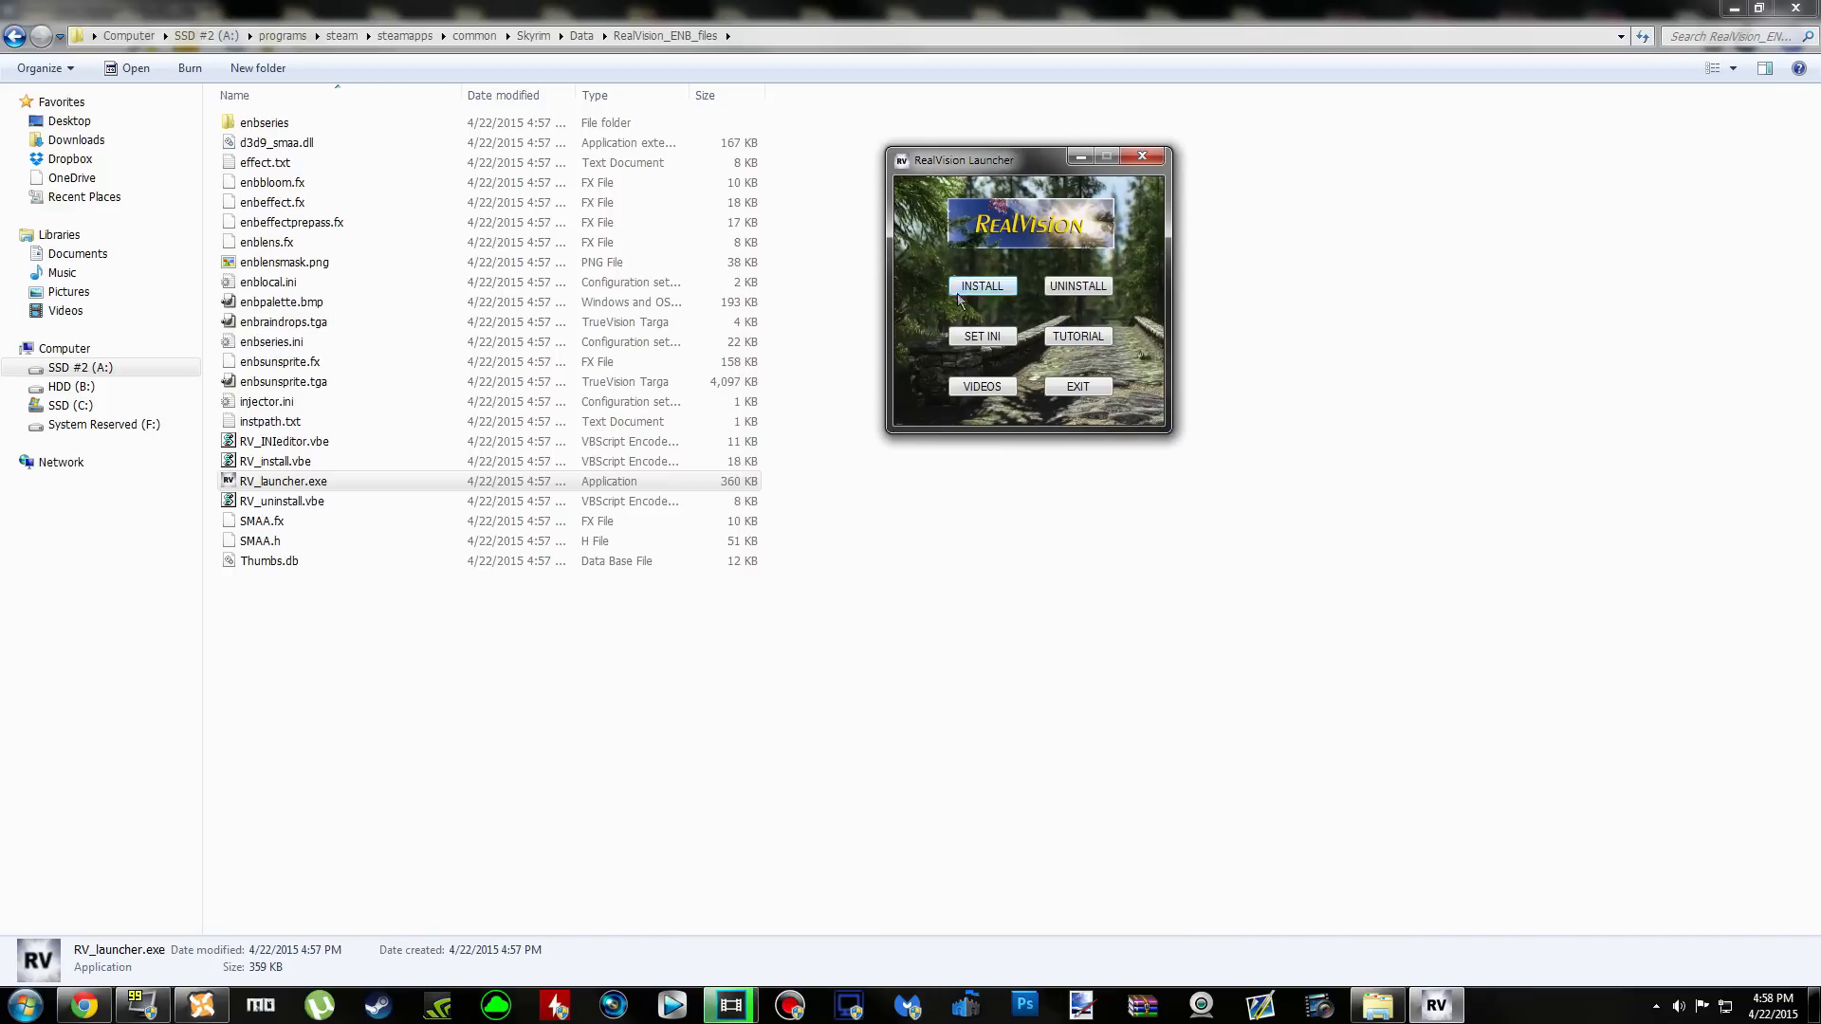
click(985, 339)
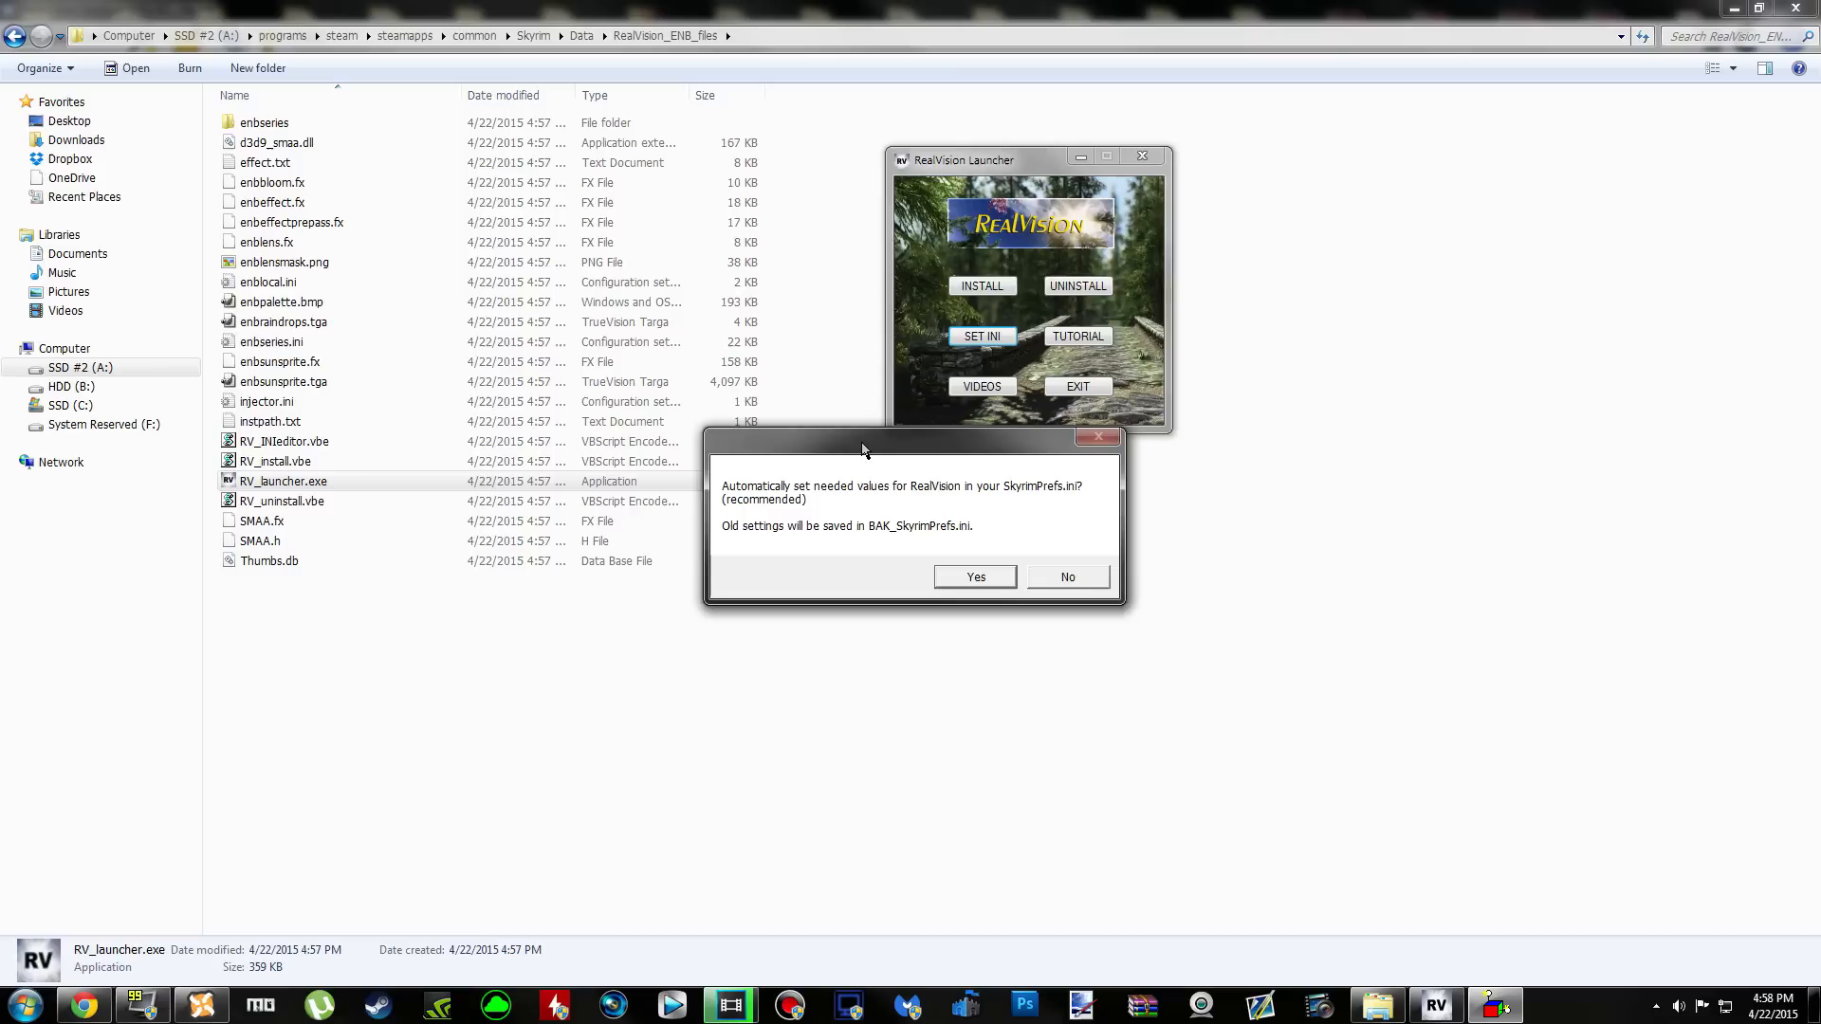
drag(861, 450, 745, 453)
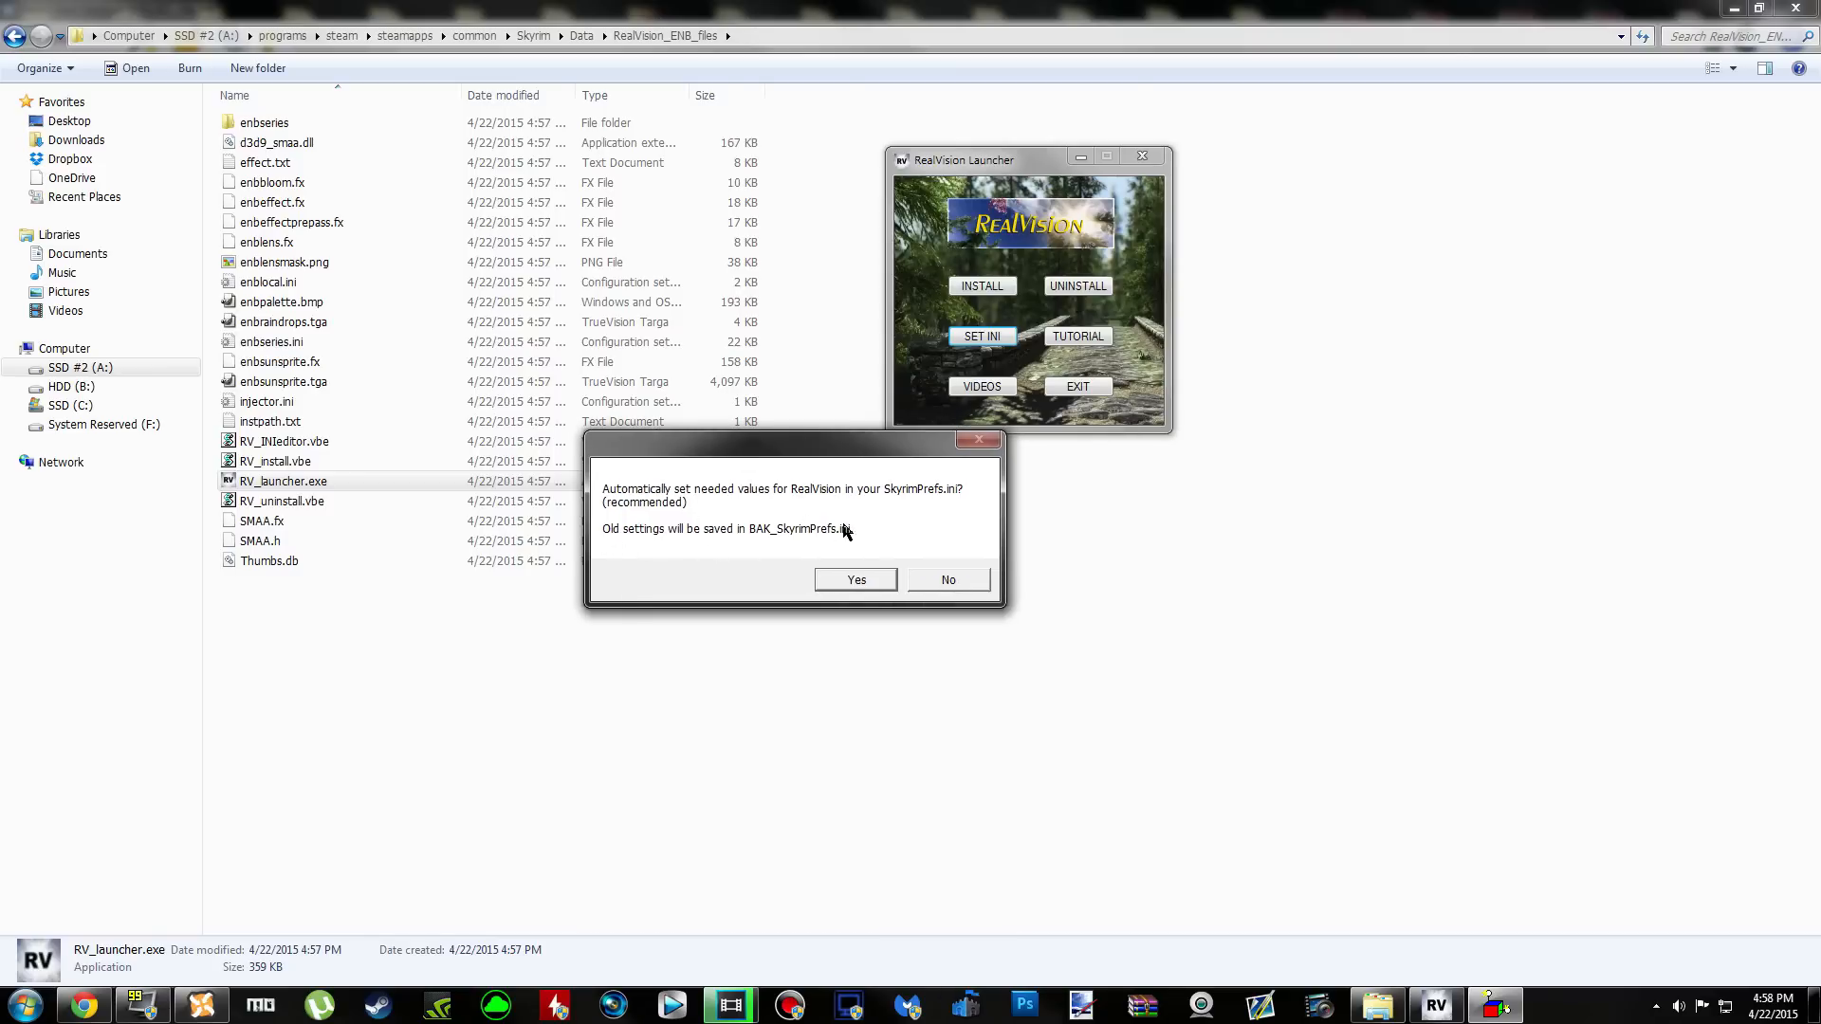
click(857, 580)
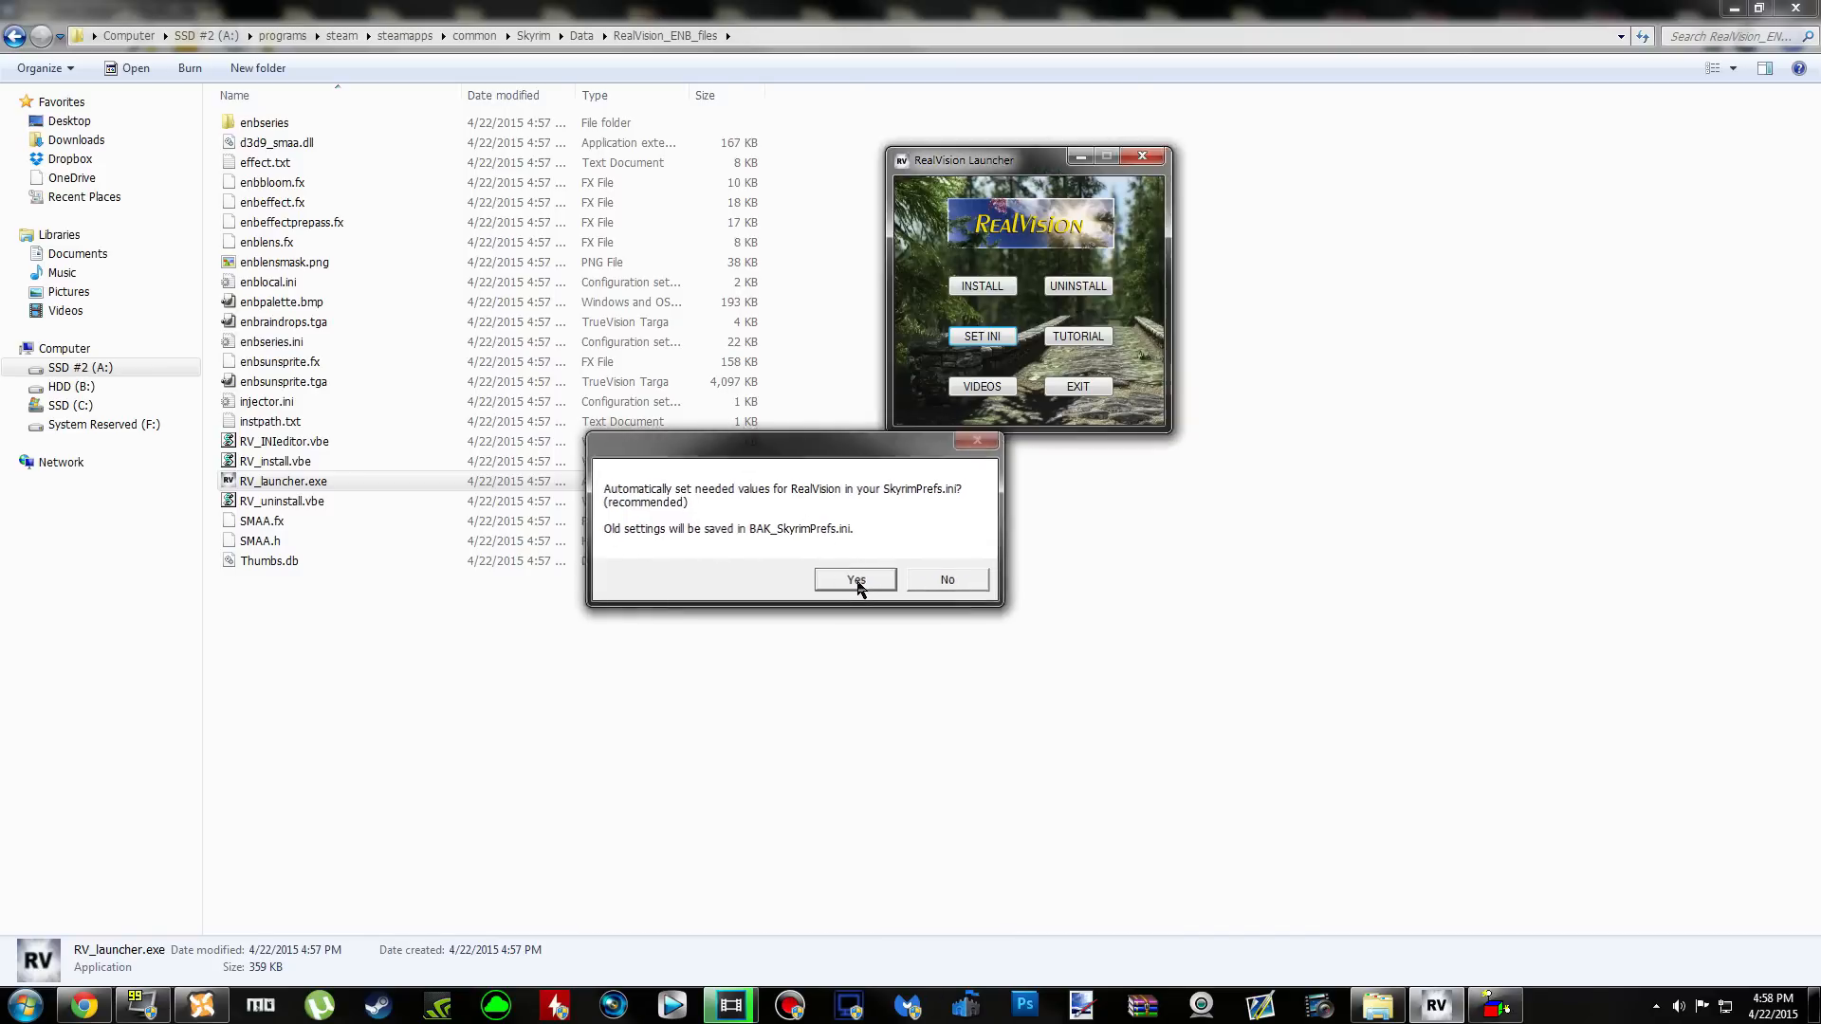
drag(888, 383, 856, 383)
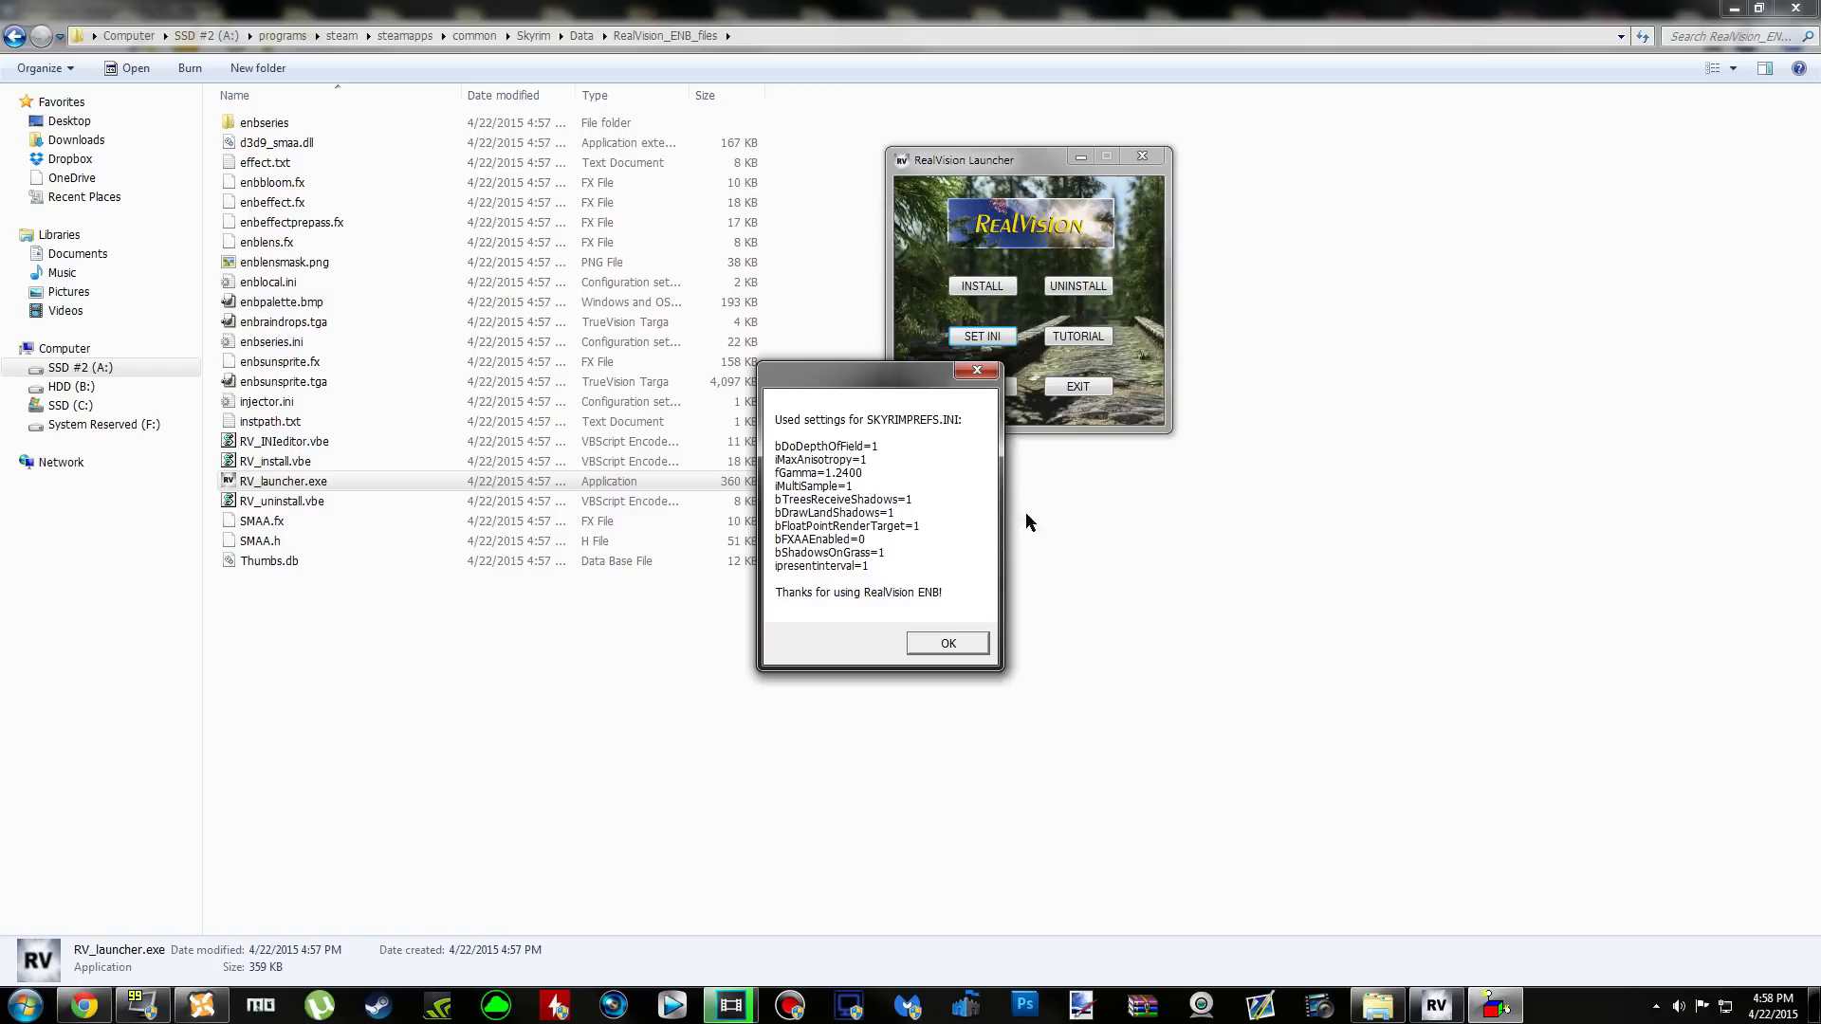
click(947, 643)
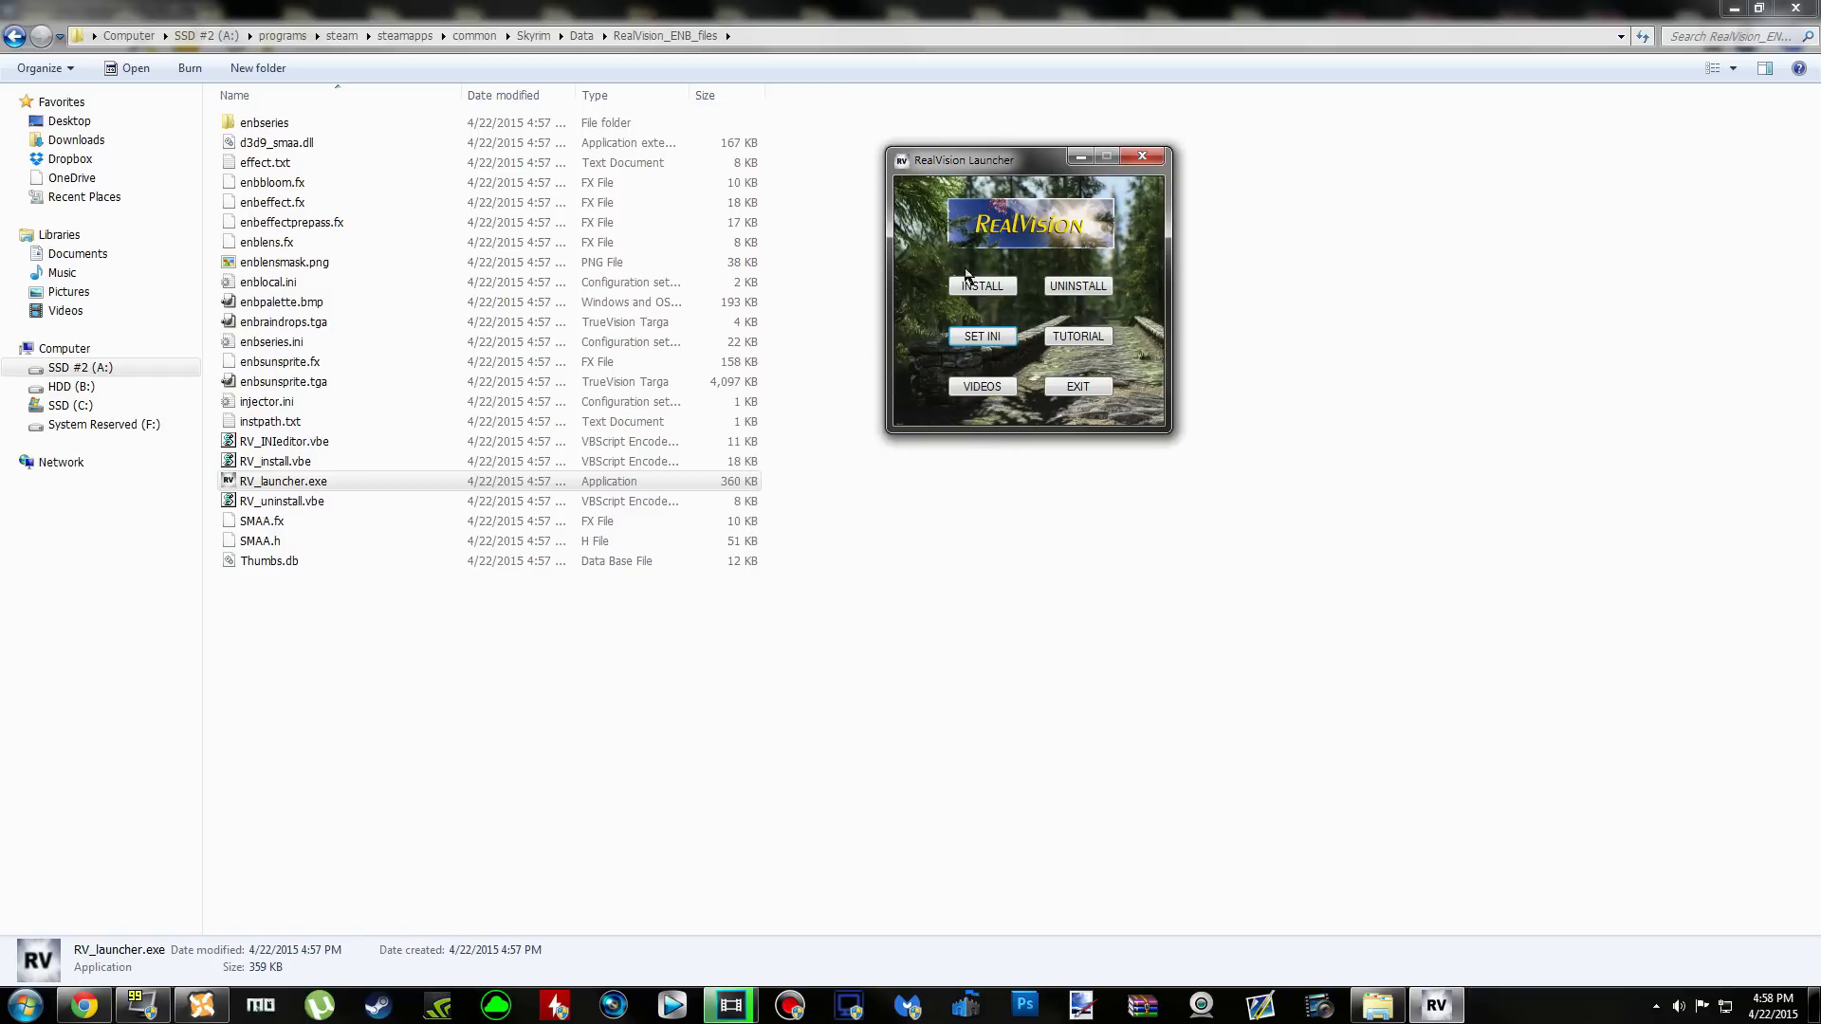
Close the RealVision Launcher and return to the main Skyrim folder
click(1149, 155)
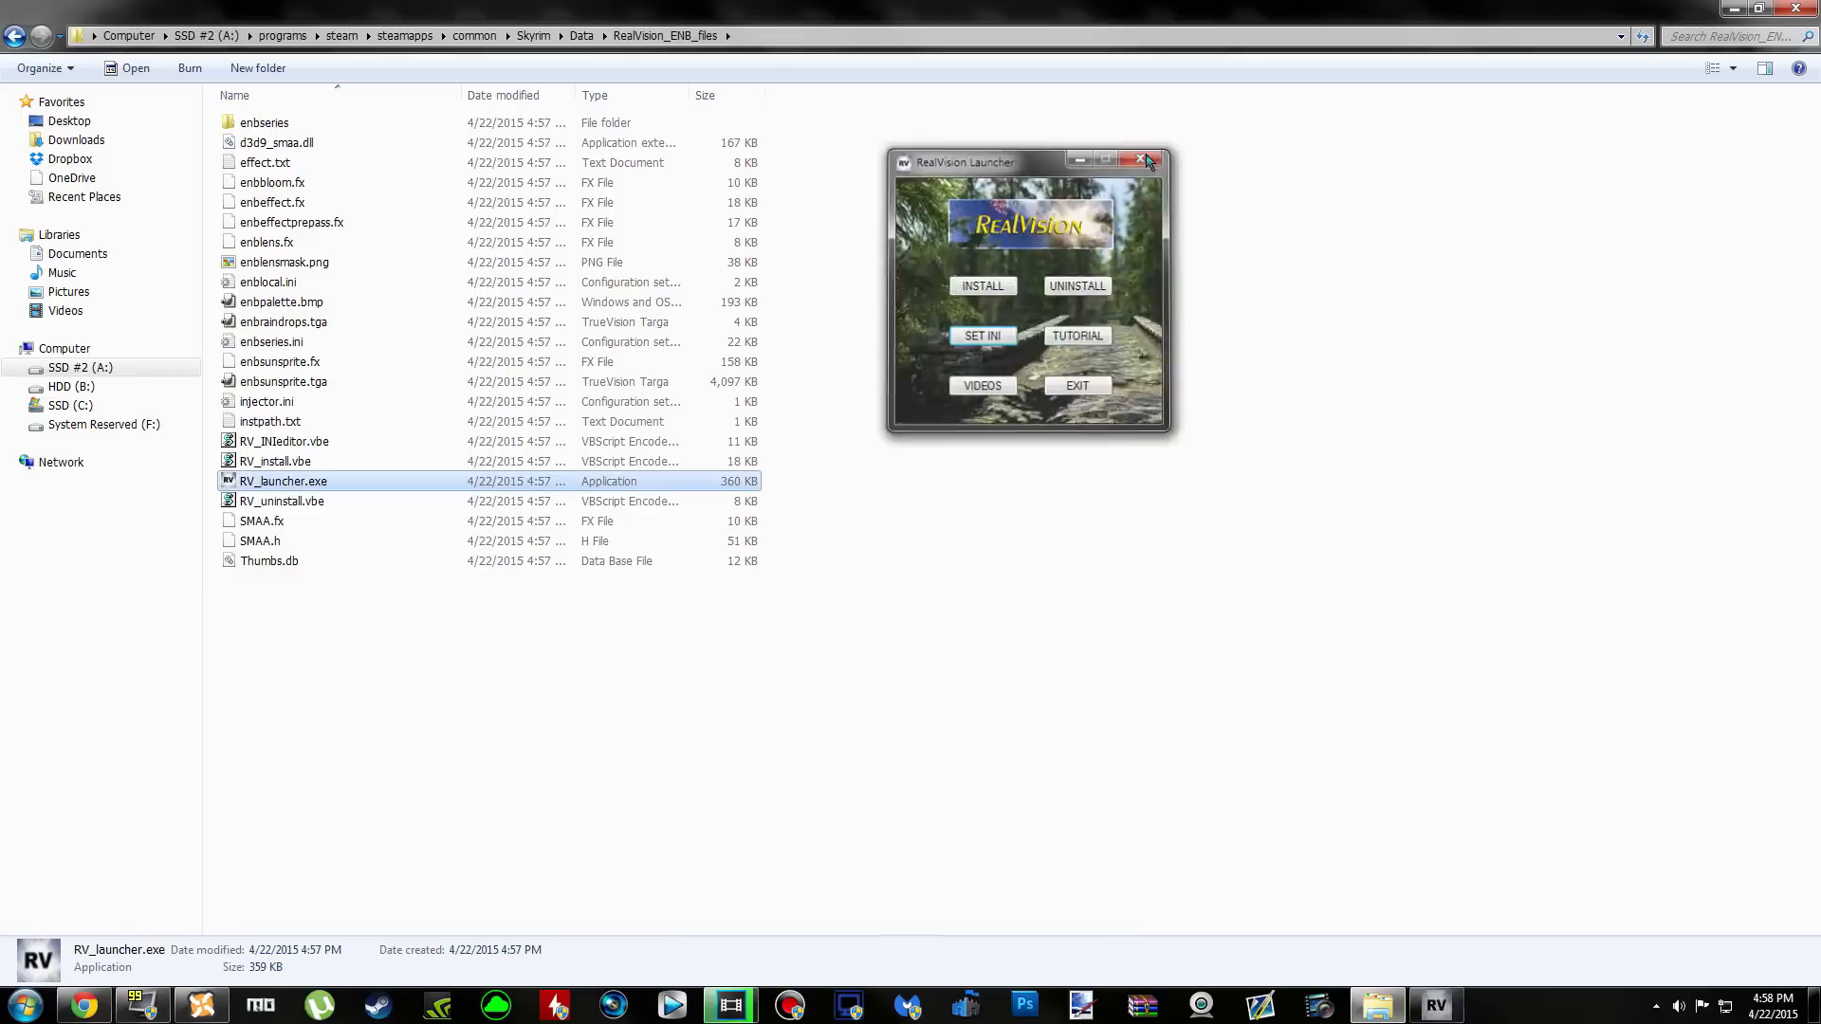
click(15, 36)
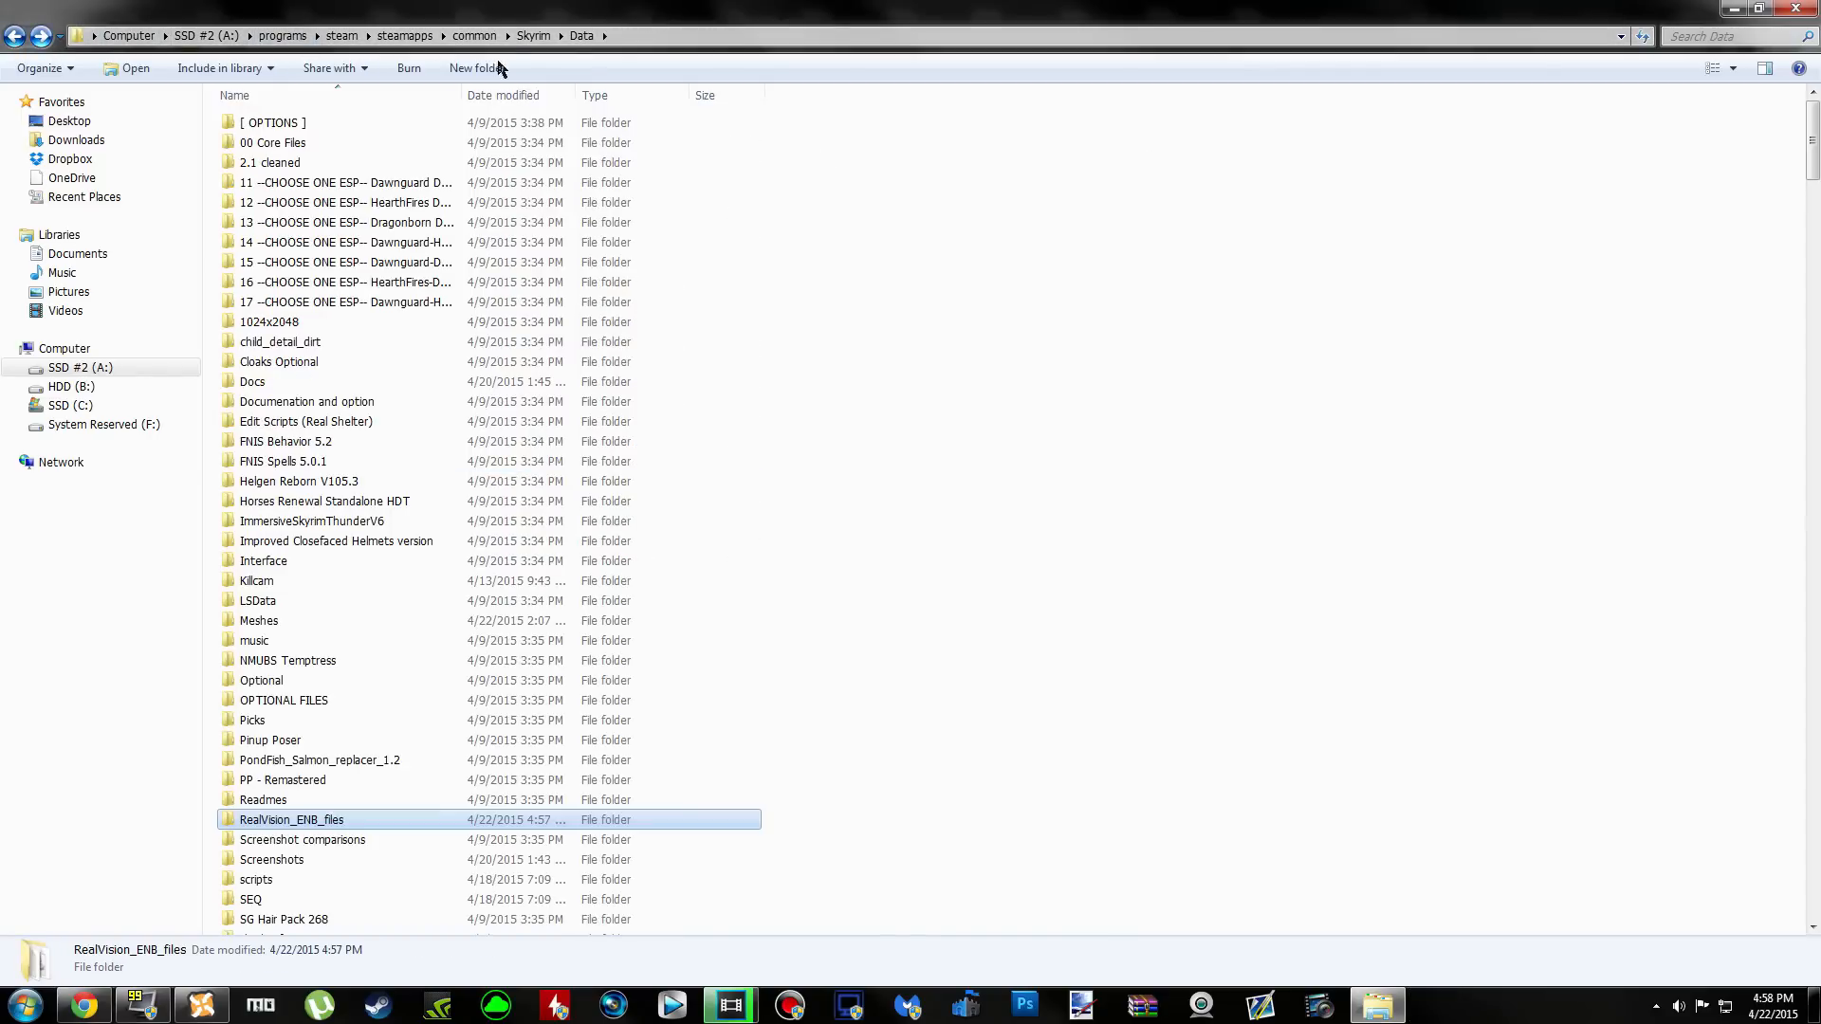
click(14, 36)
Switch to Chrome and review the Install RealVision instructions on the Nexus mod page, covering the recommended installer and manual installation
click(88, 1004)
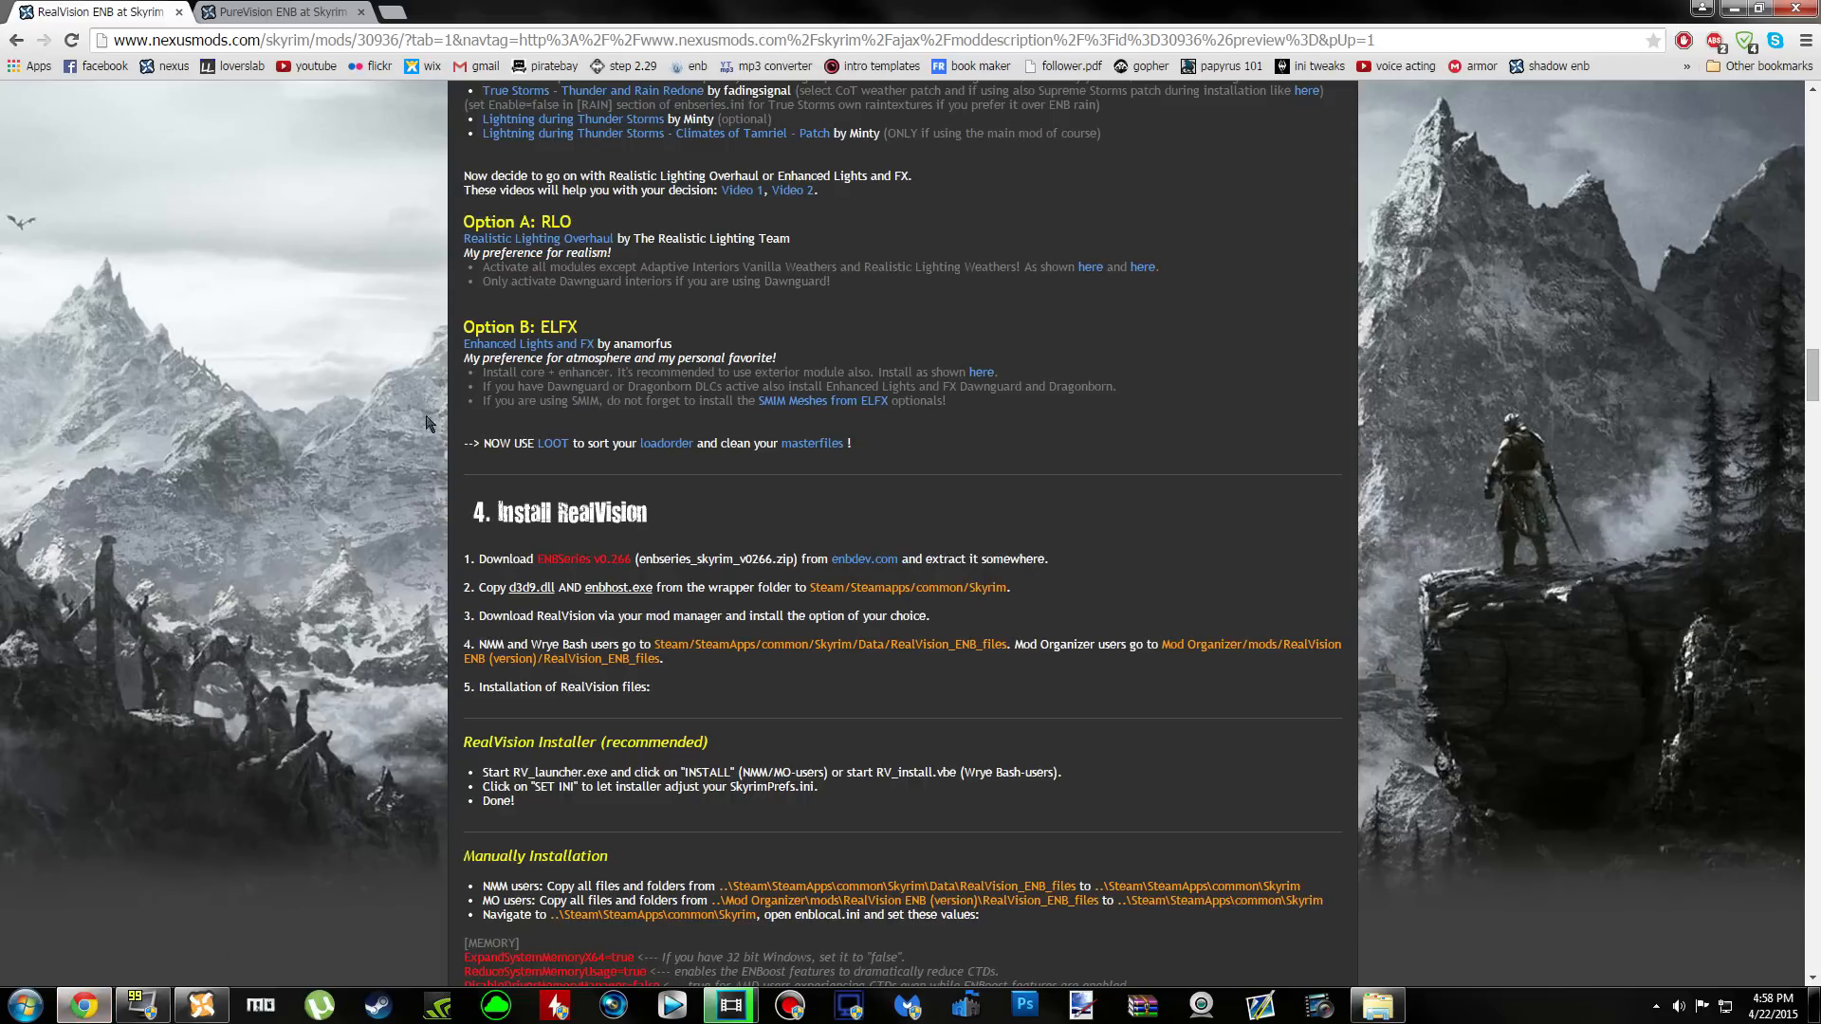
drag(478, 646, 666, 660)
click(732, 666)
scroll(570, 767, down, 3)
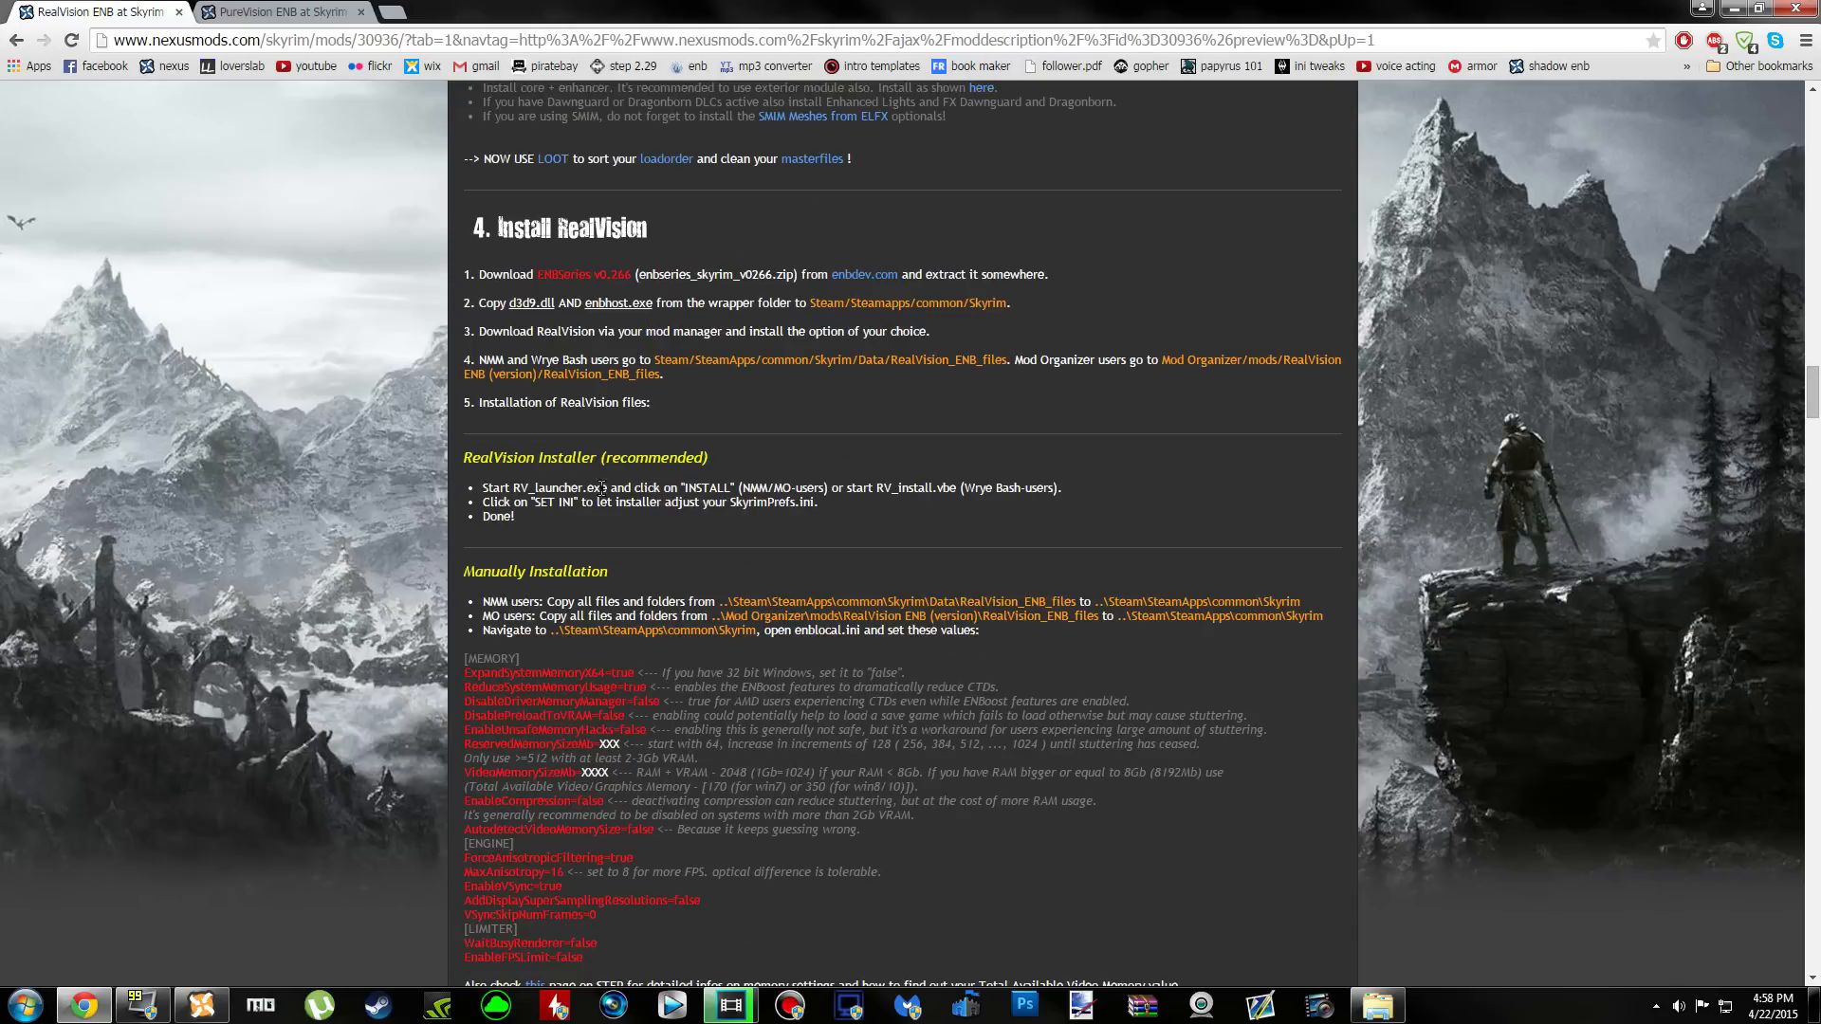
click(1732, 8)
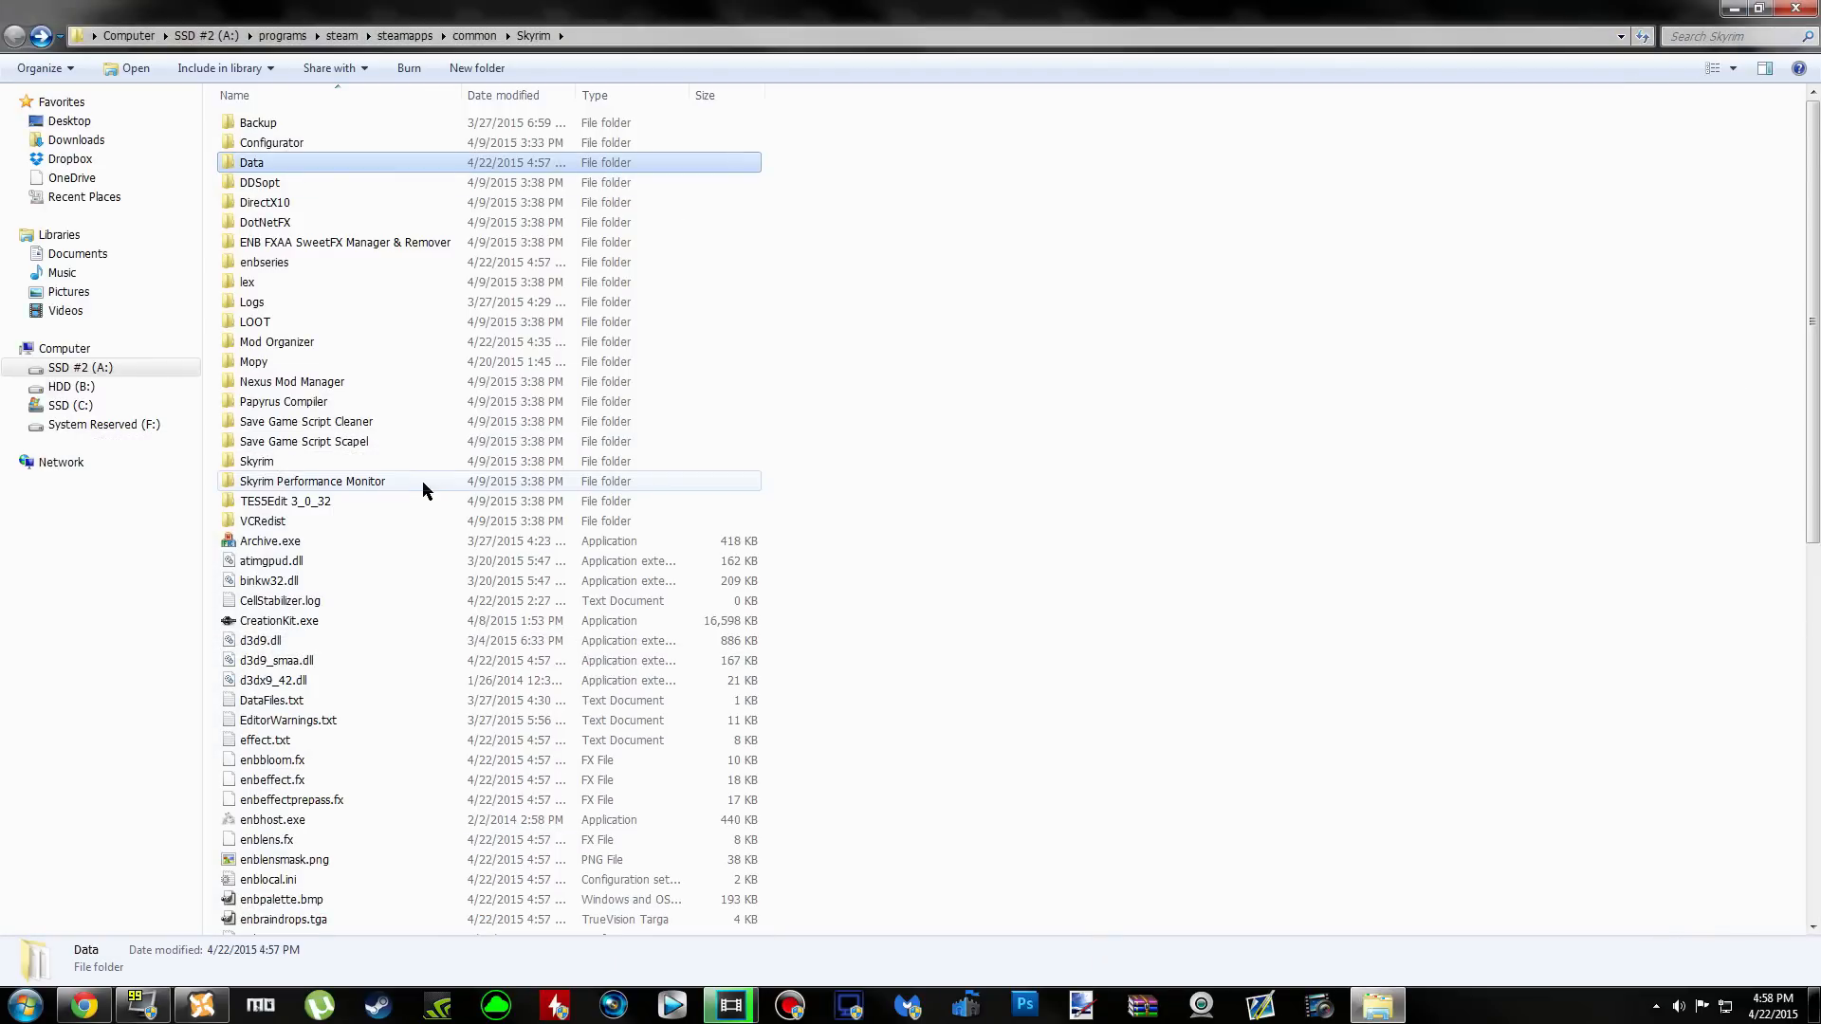
Switch to Nexus Mod Manager and look through the plugin load order down to its end
click(201, 1005)
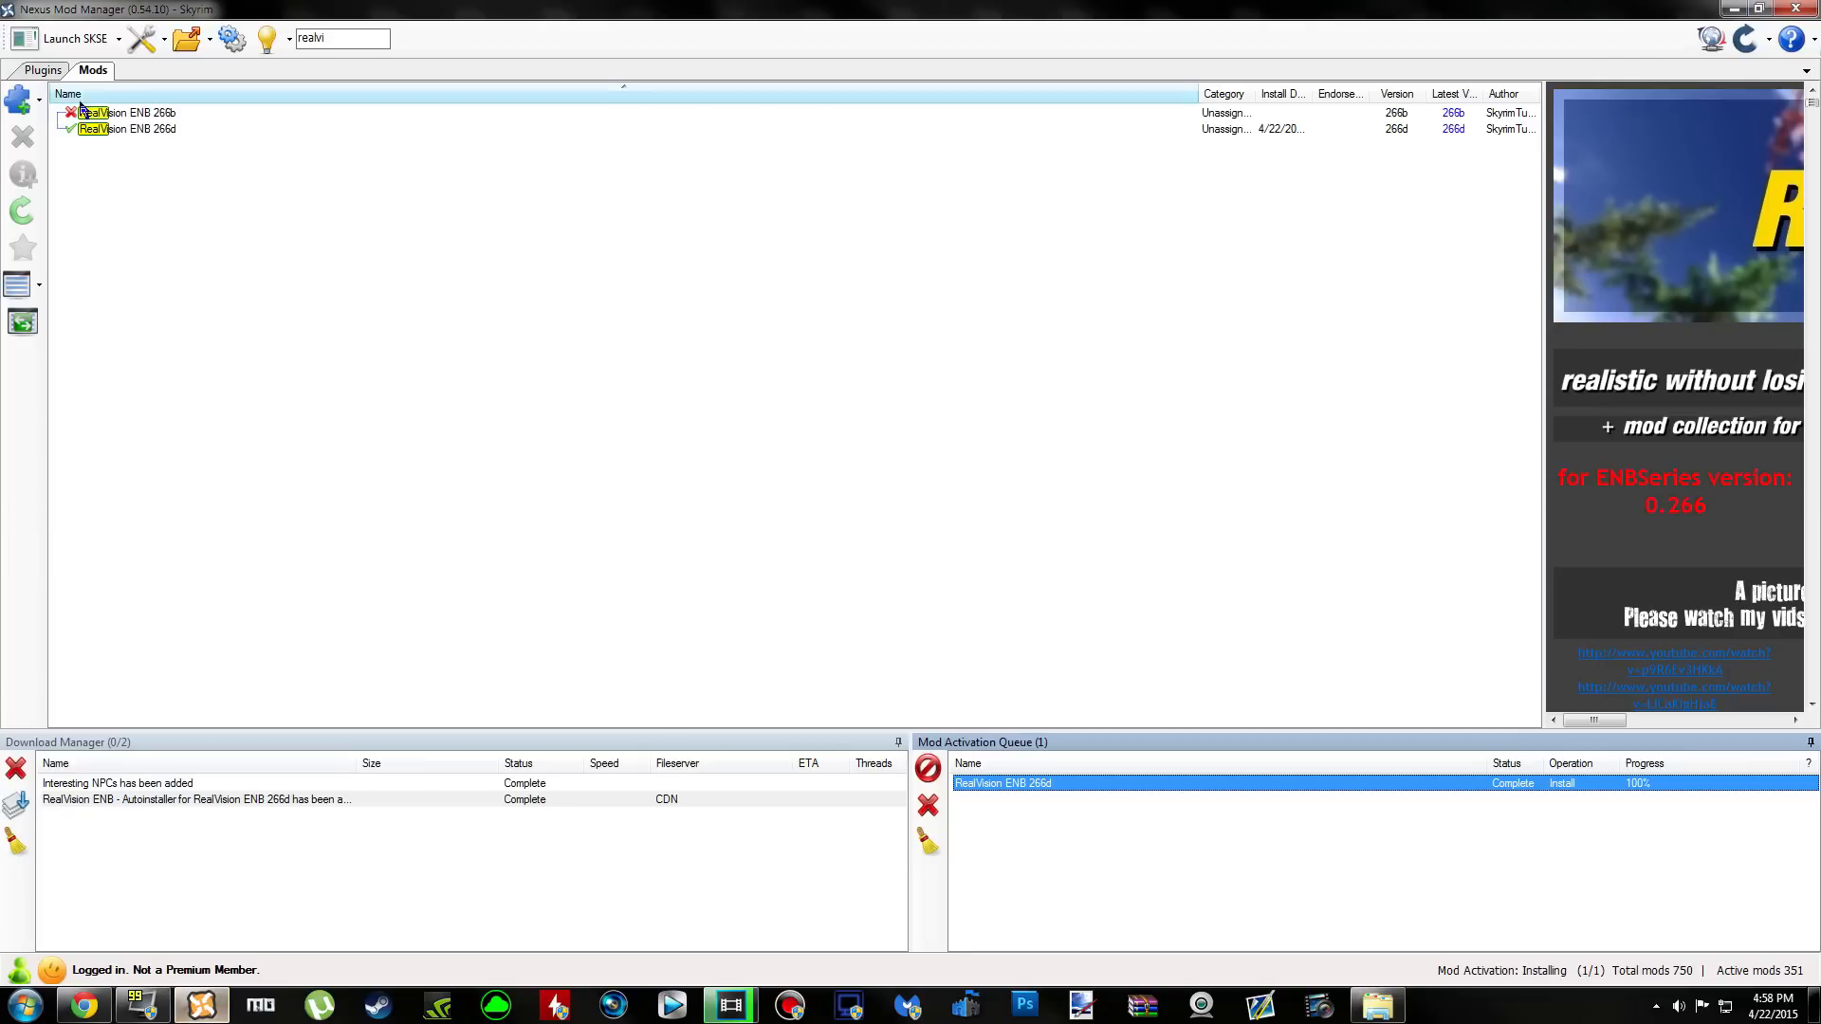
click(42, 70)
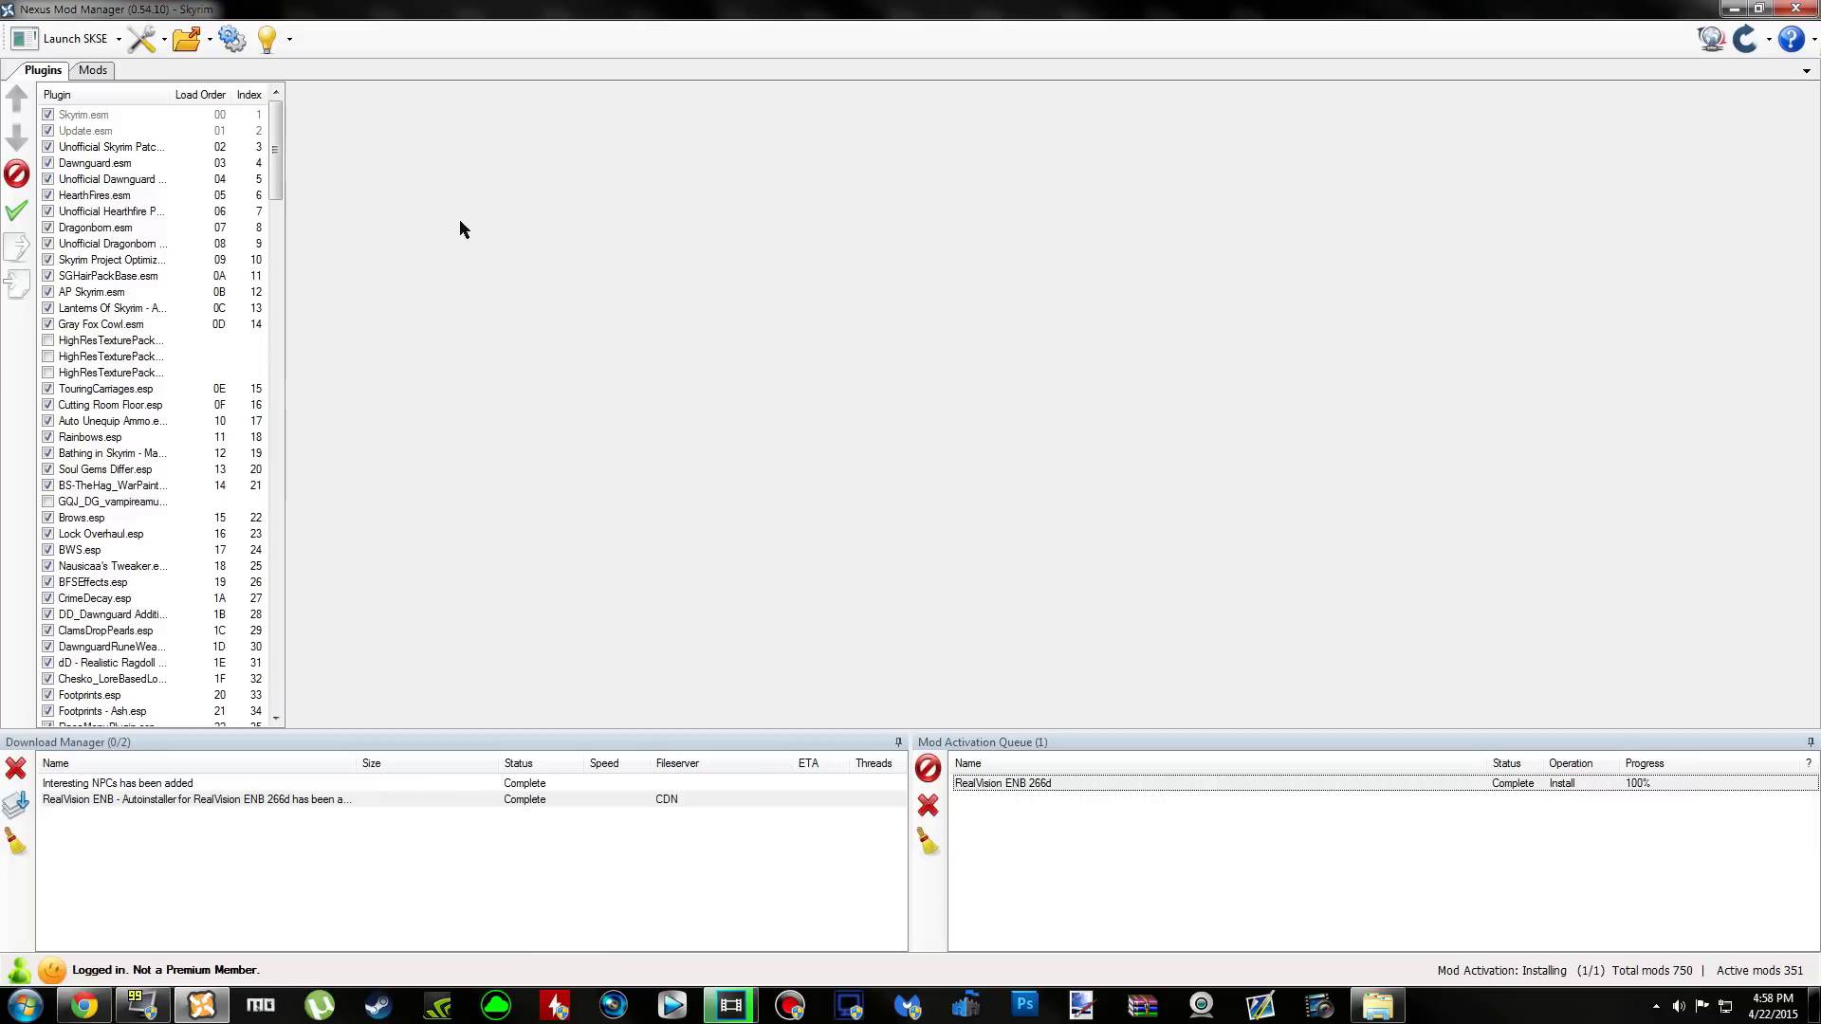
click(264, 183)
drag(275, 169, 298, 691)
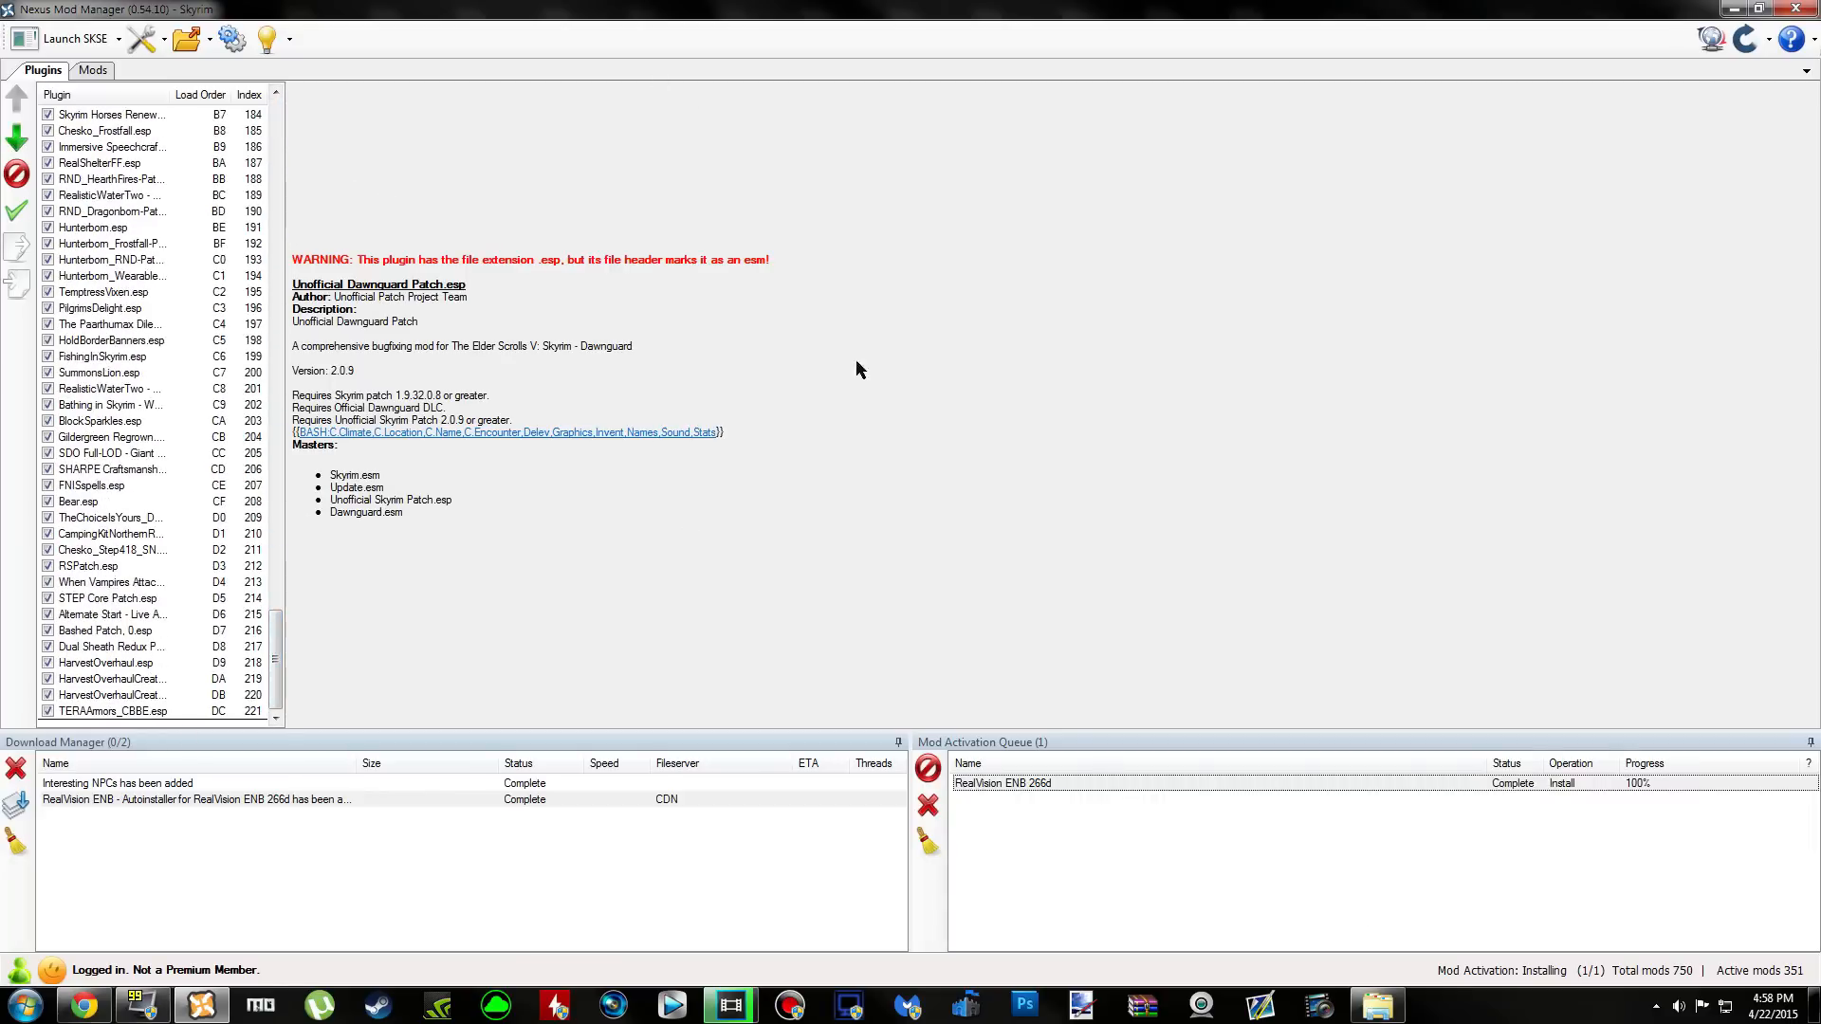
Switch to the Skyrim folder in Windows Explorer and launch LOOT.exe from its LOOT subfolder
click(1377, 1005)
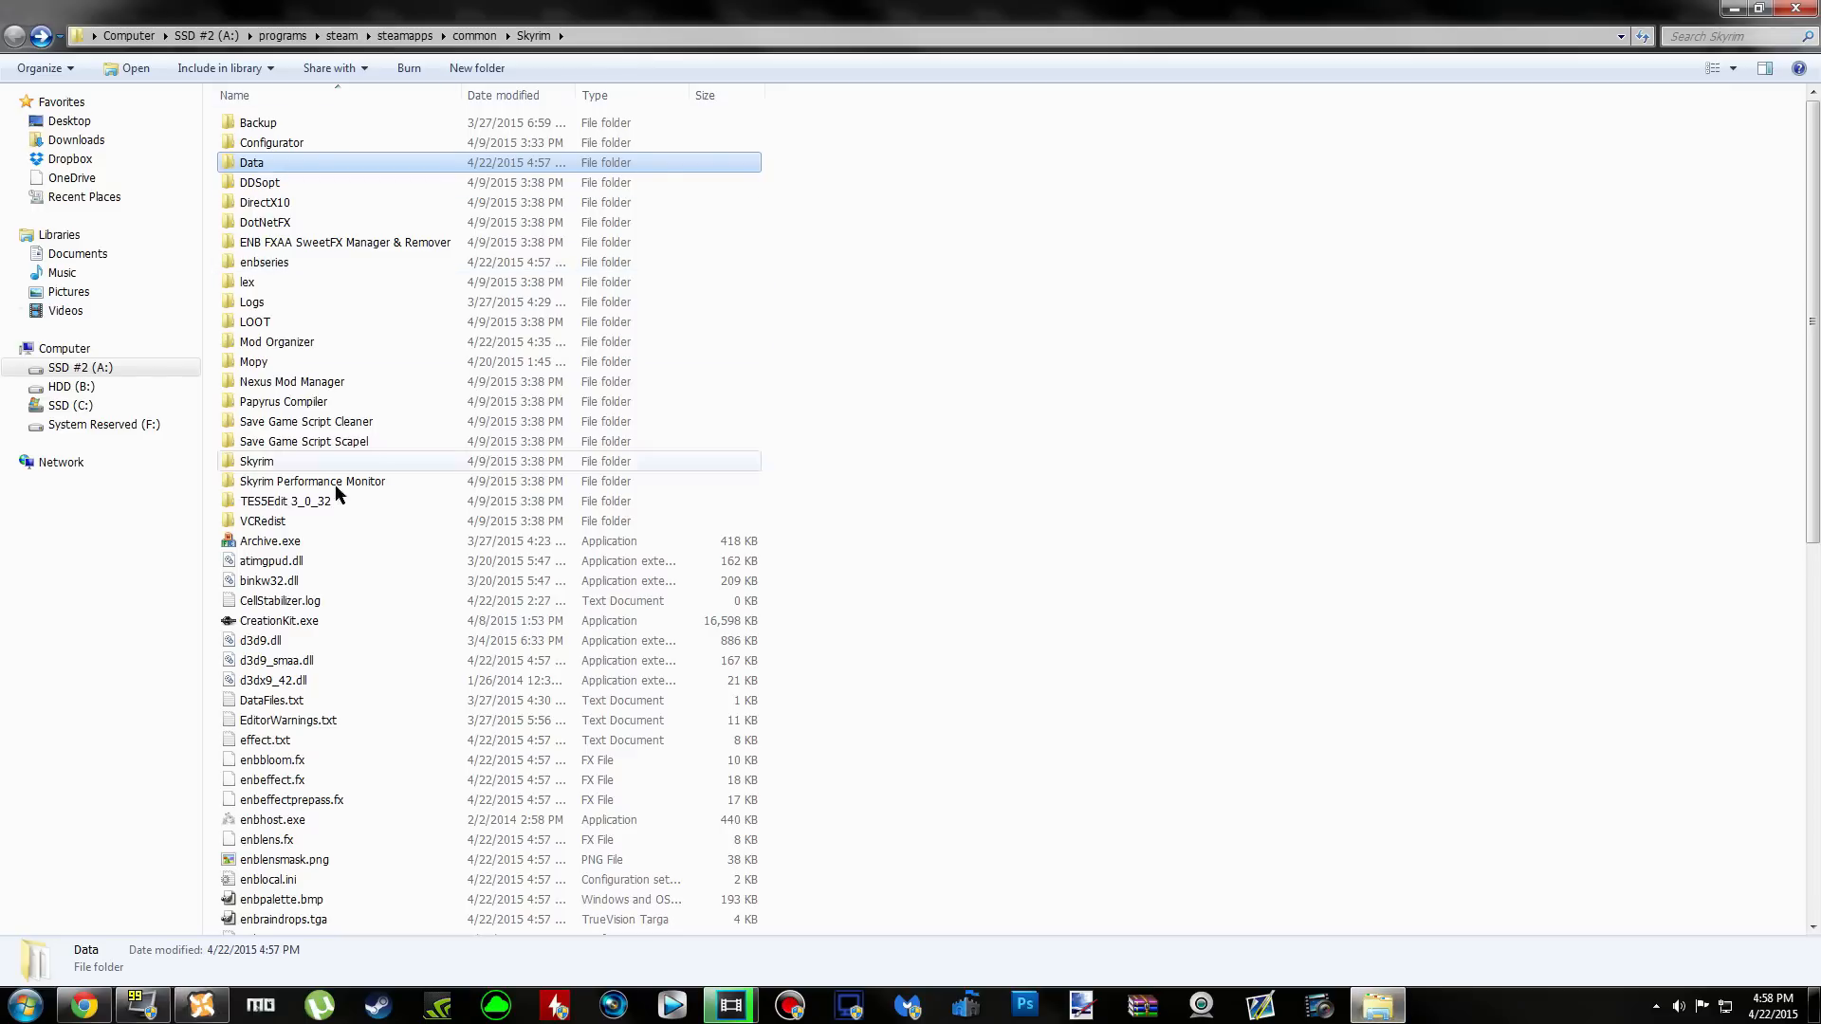
double_click(358, 323)
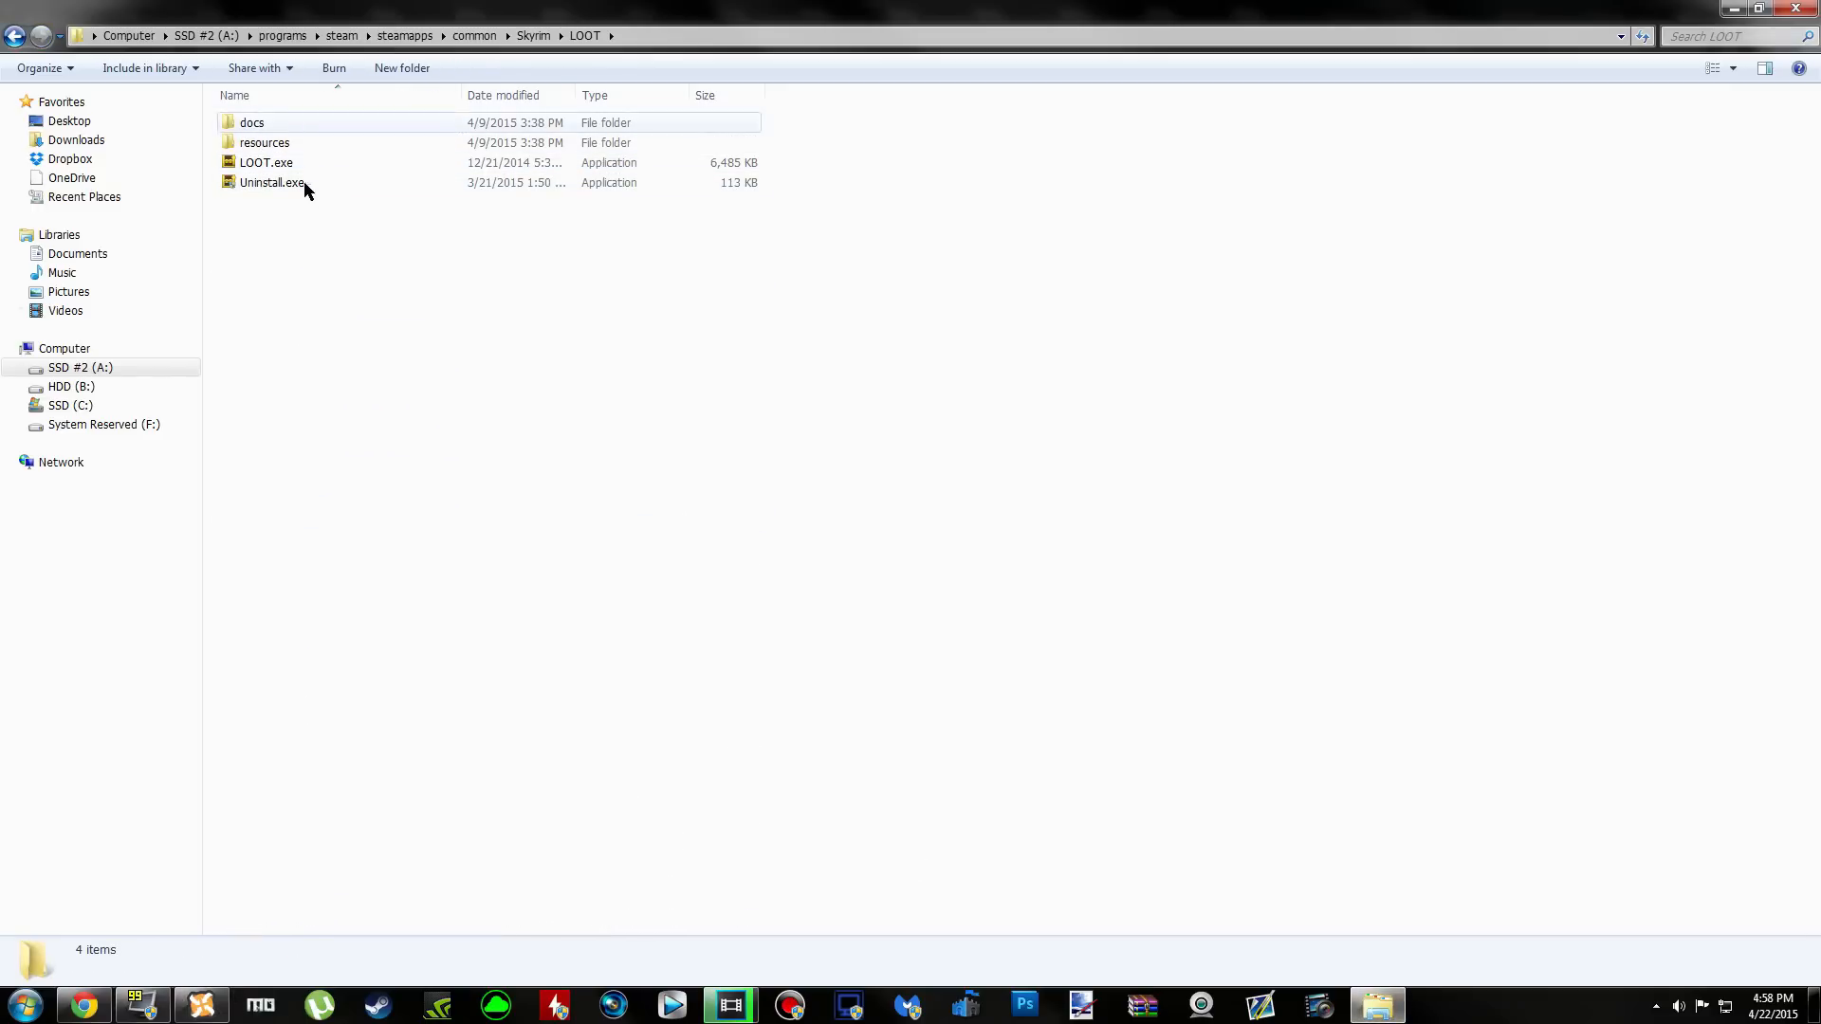
double_click(370, 164)
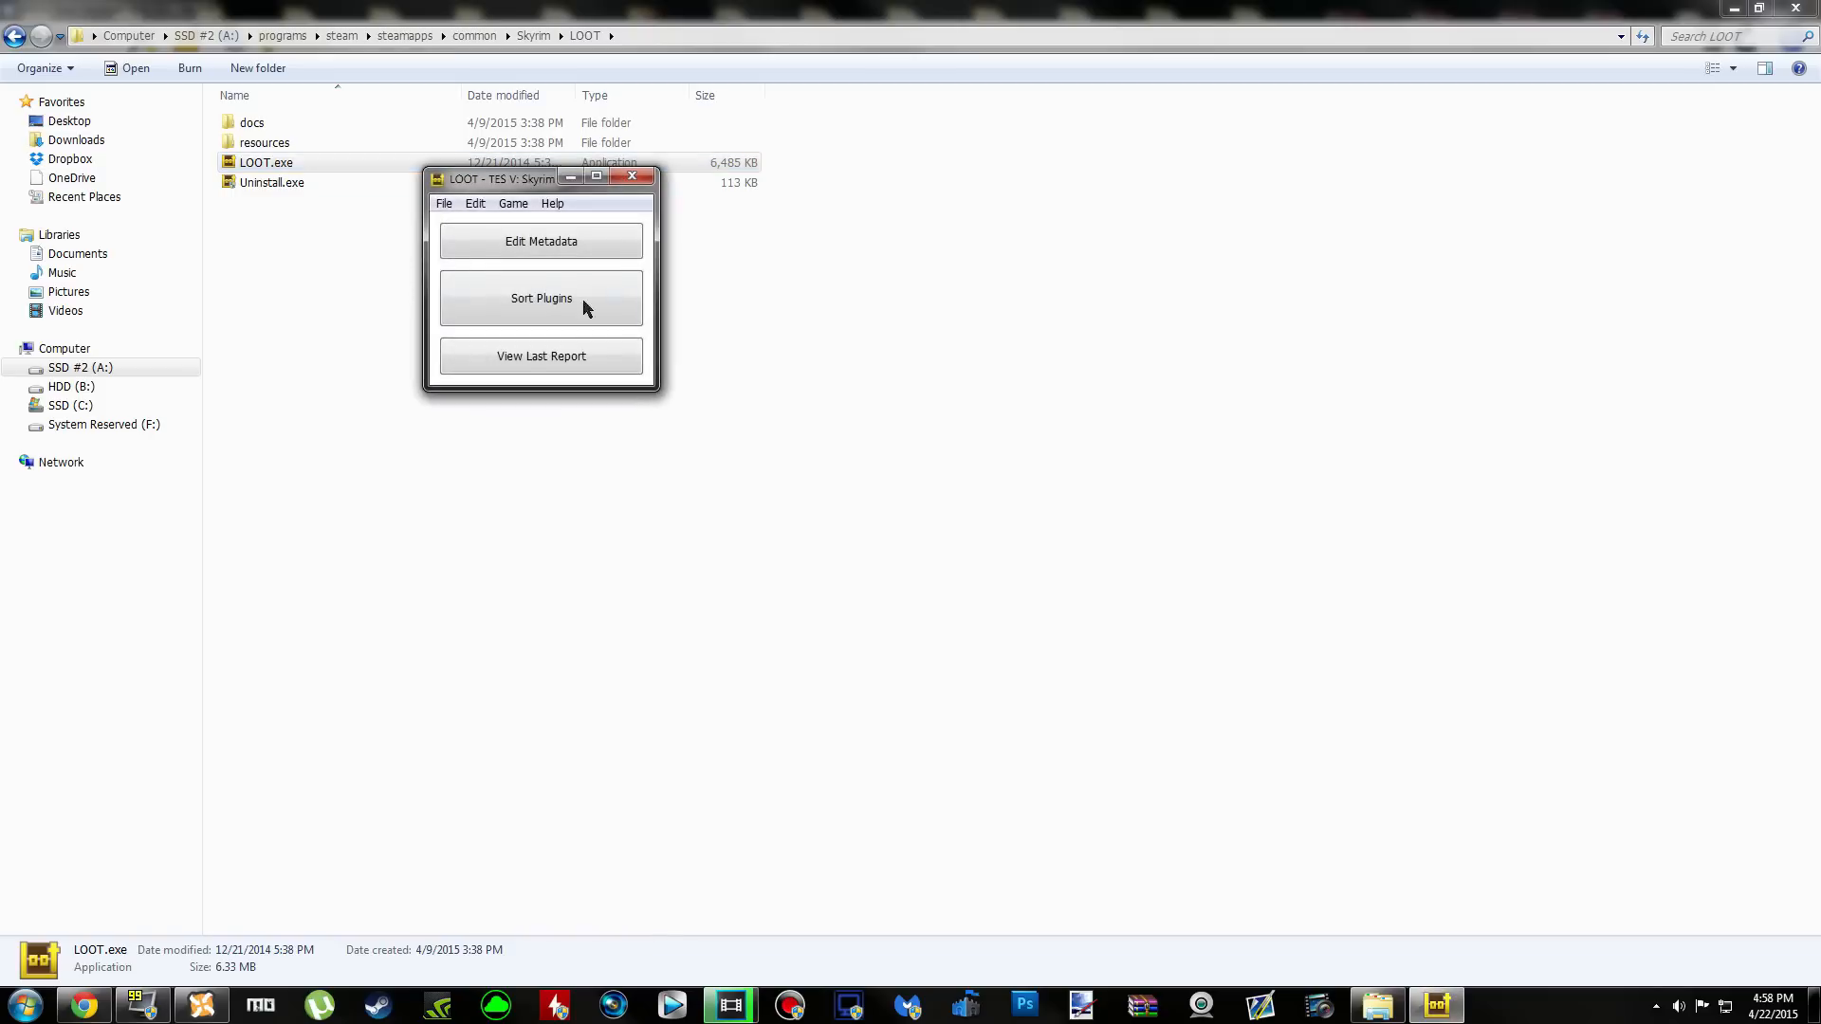
Sort the Skyrim plugins with LOOT and accept the resulting load order
click(594, 309)
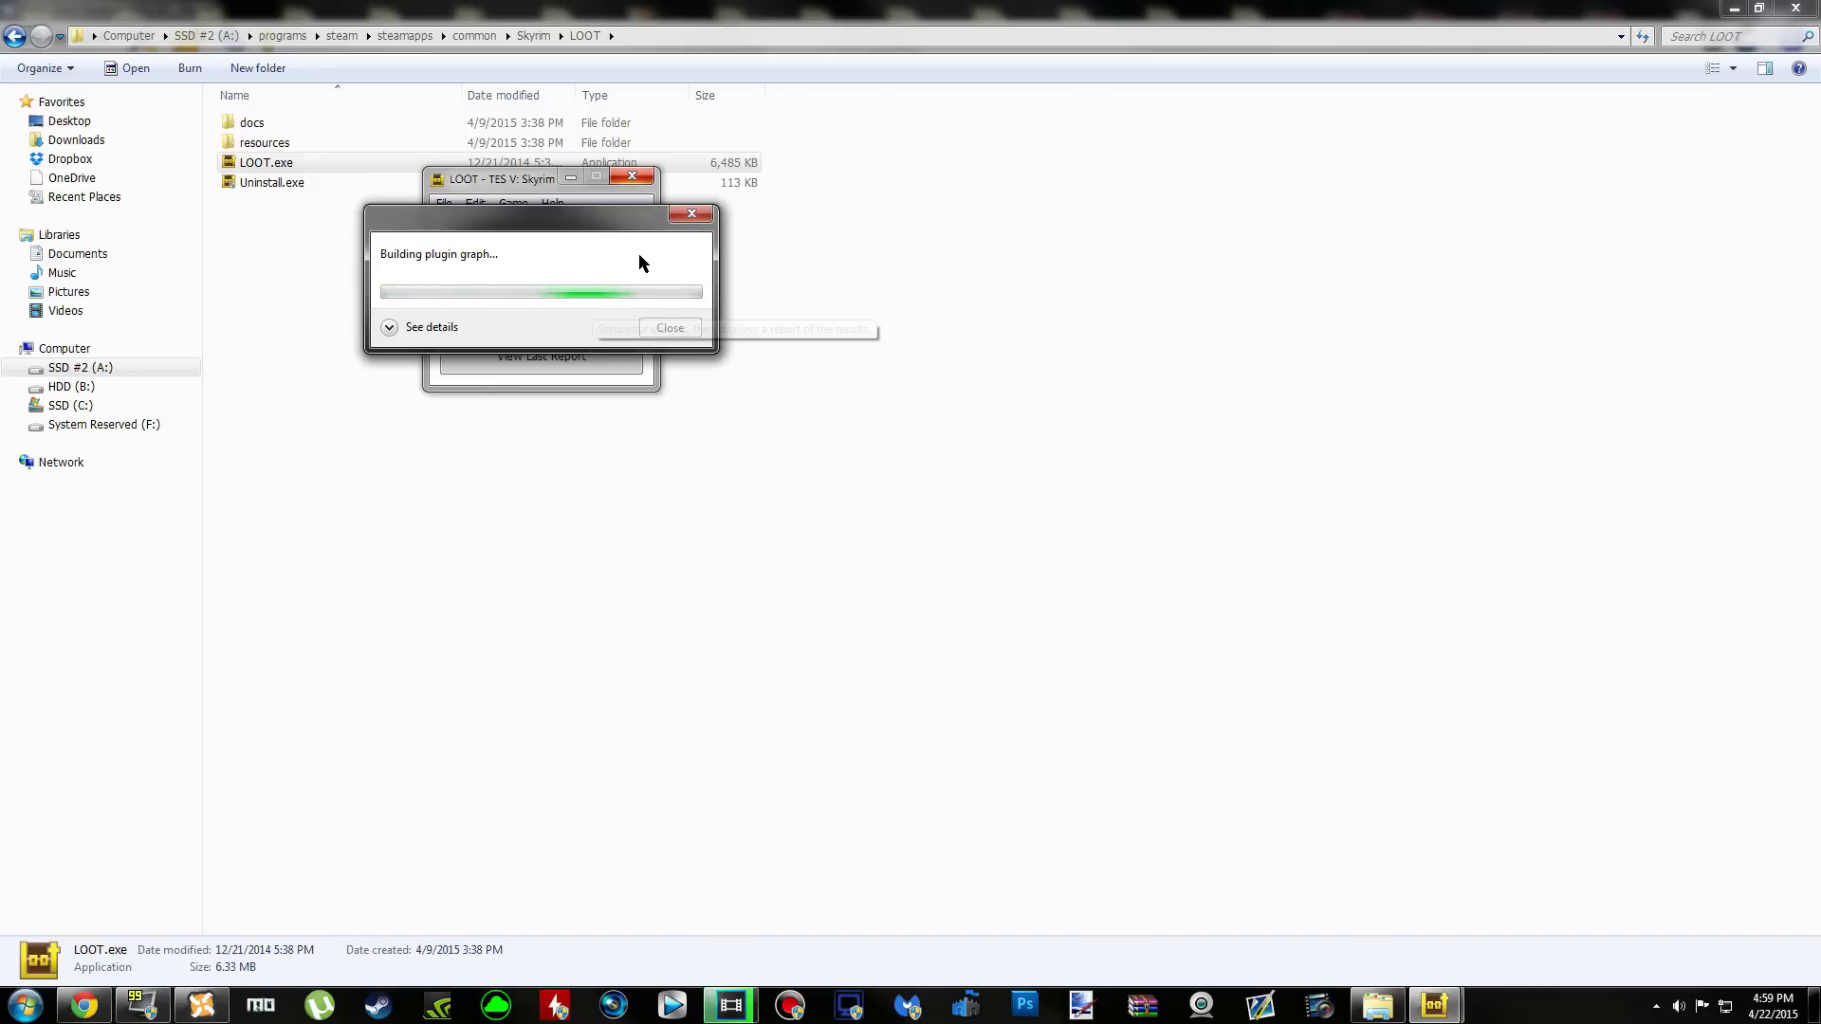
drag(546, 223, 971, 232)
click(910, 968)
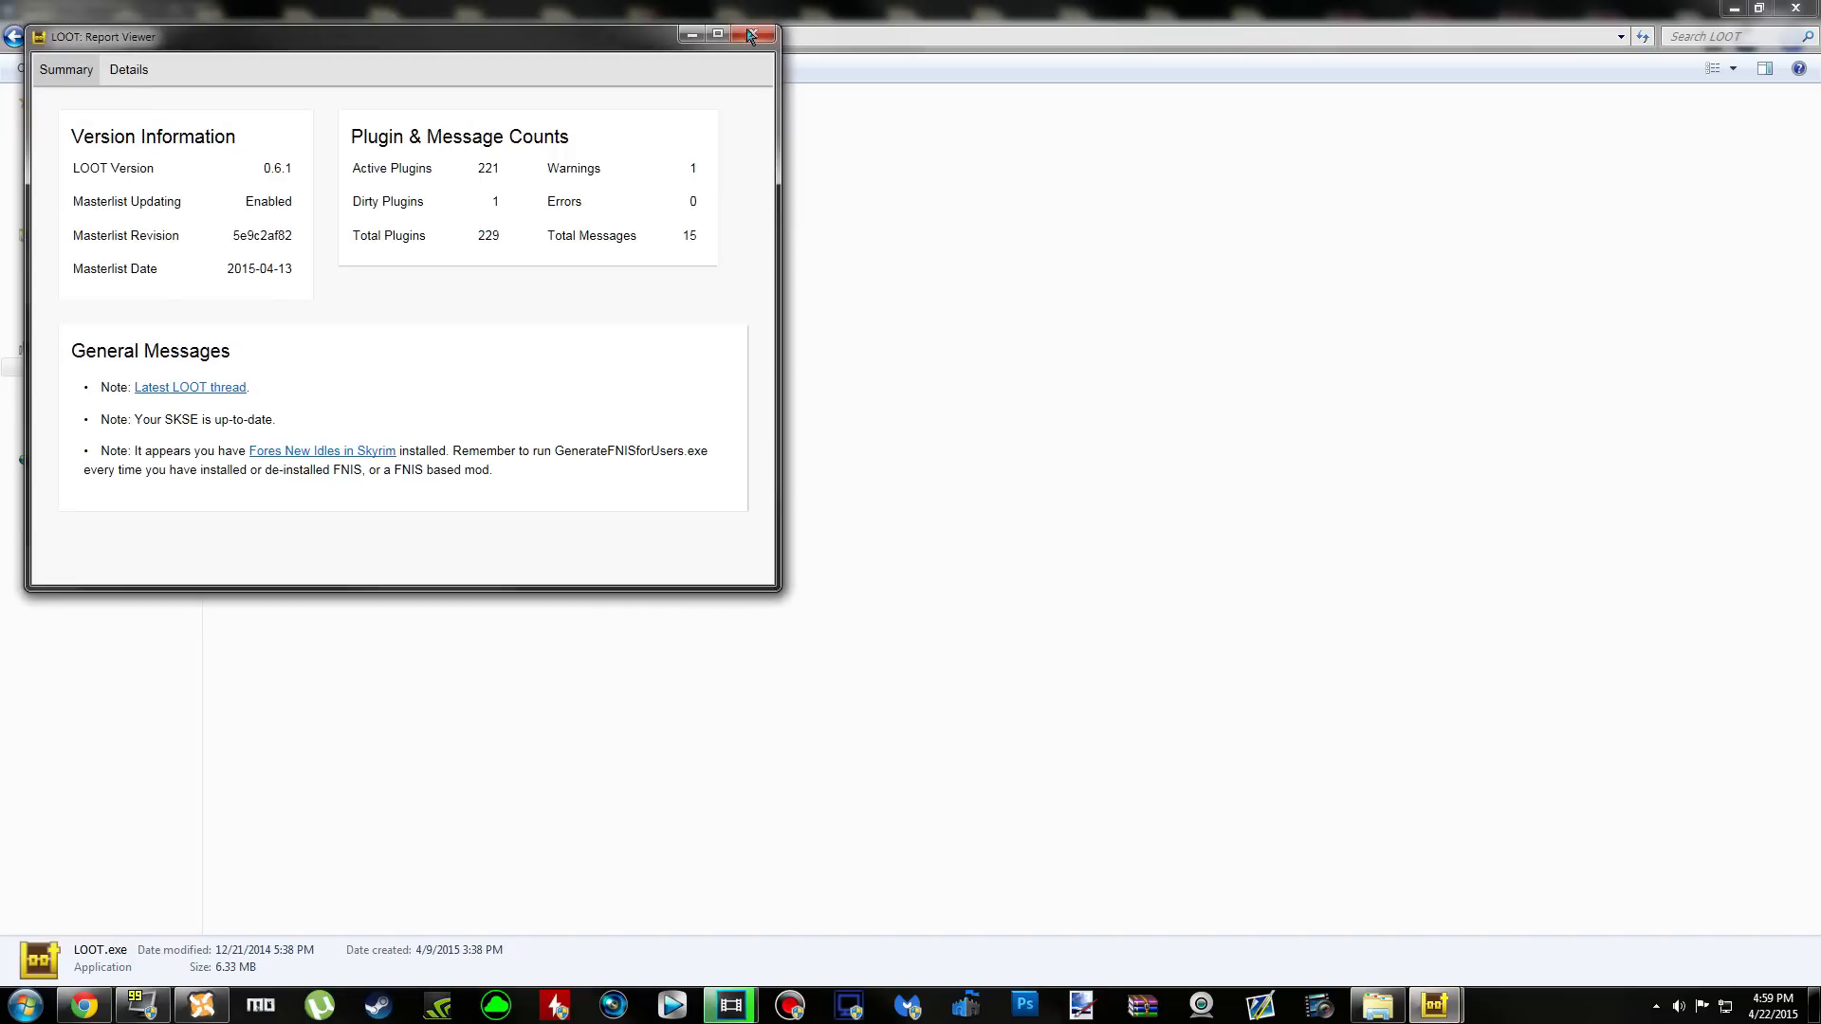
Close the LOOT report viewer, the LOOT program and its folder window
click(750, 36)
click(646, 176)
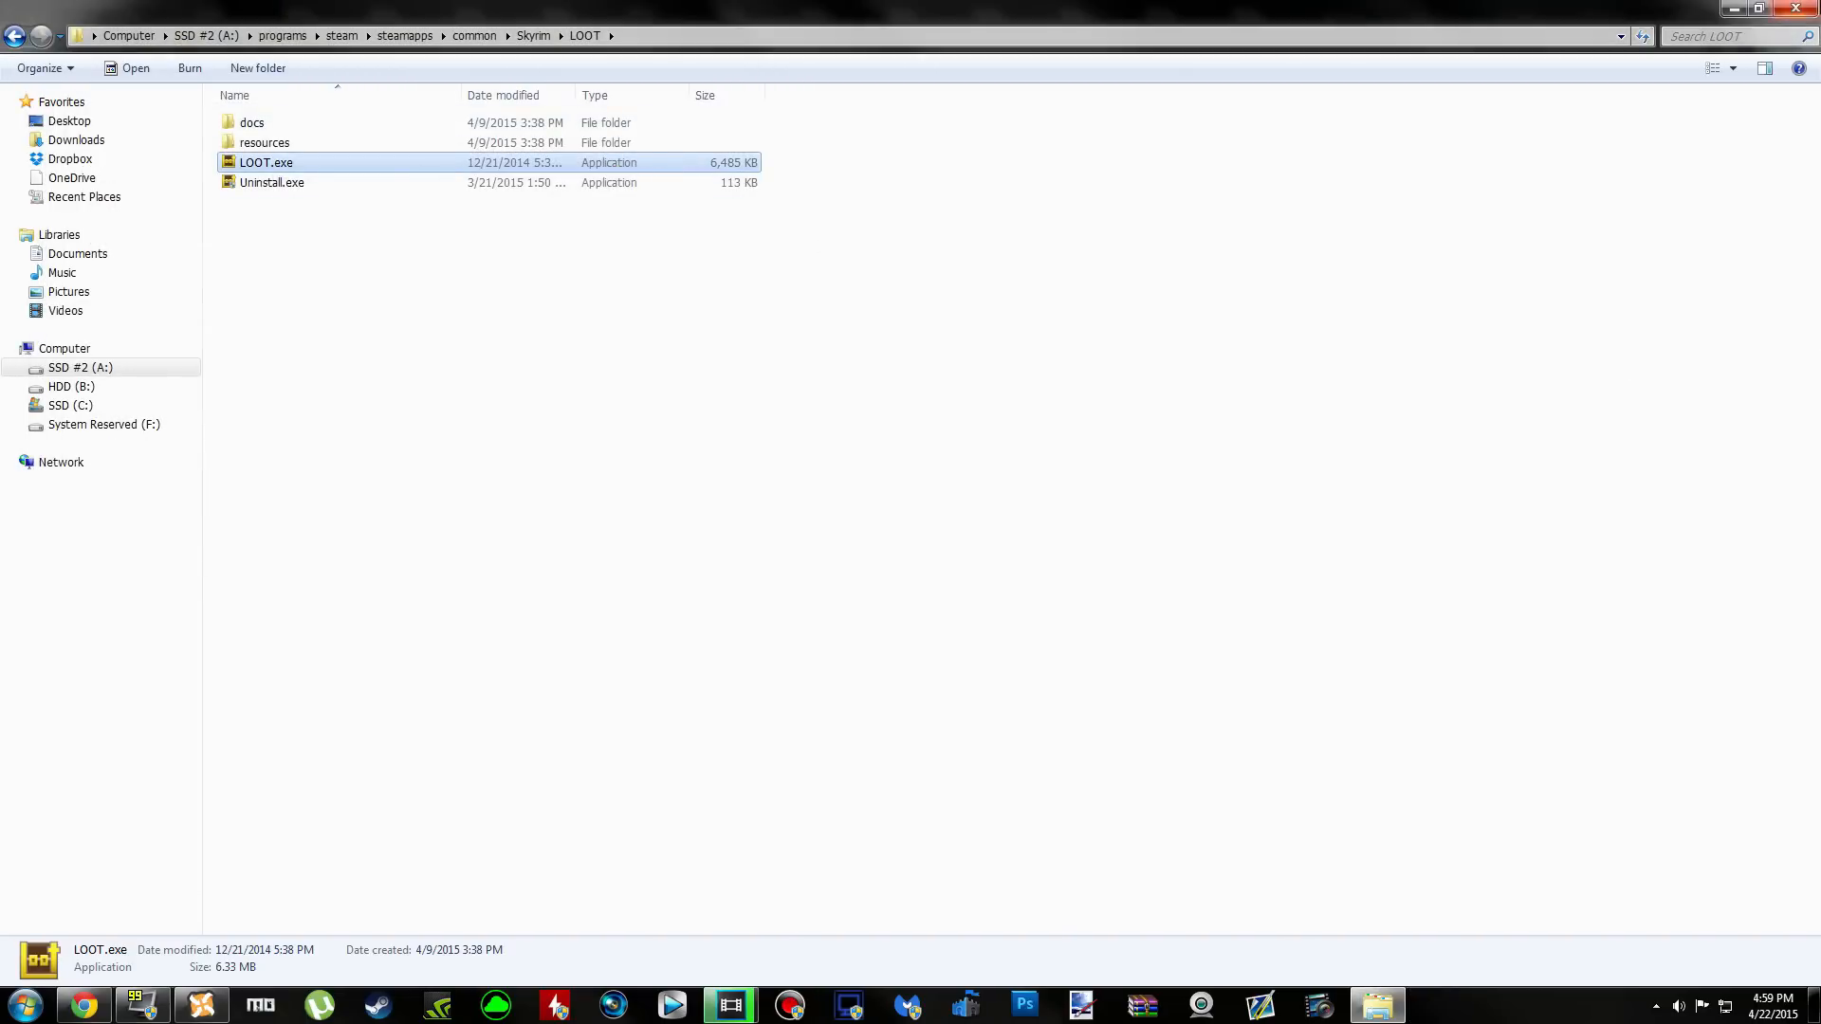
click(1795, 7)
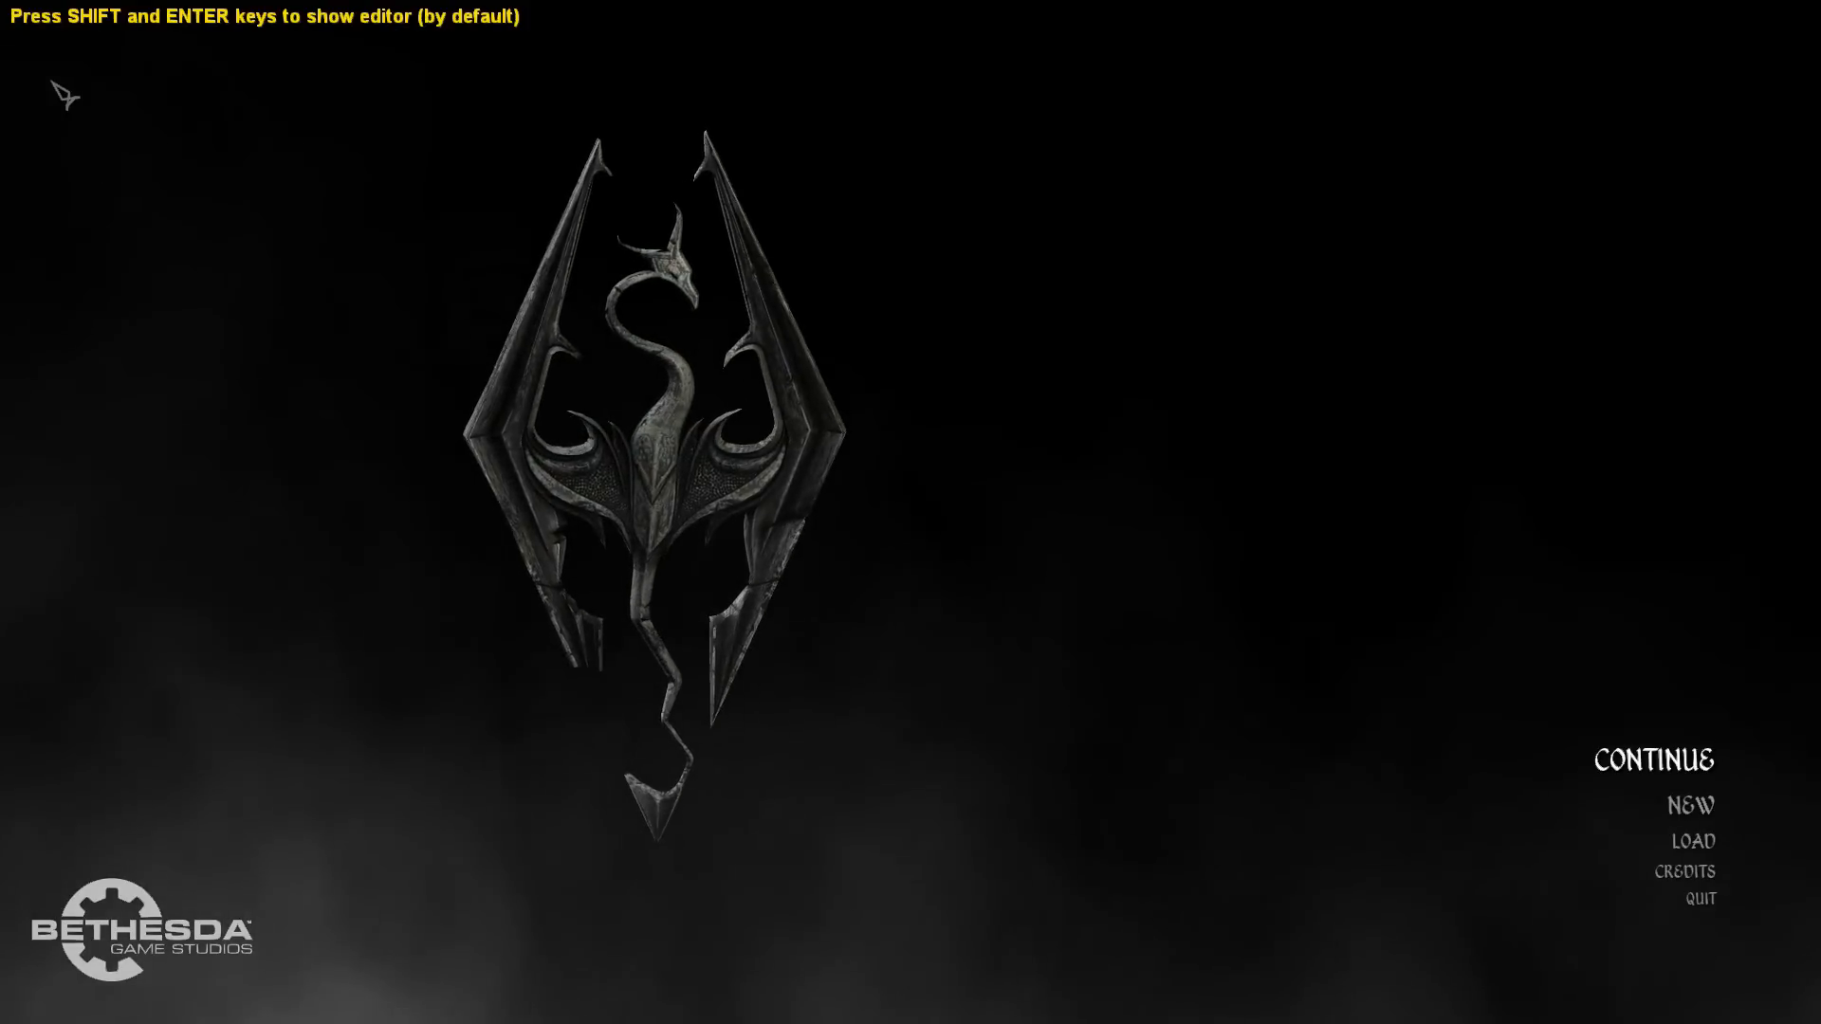
At Skyrim's main menu, open the ENB editor to examine its settings and shader parameters, and close it without continuing the last saved game
key(shift+Return)
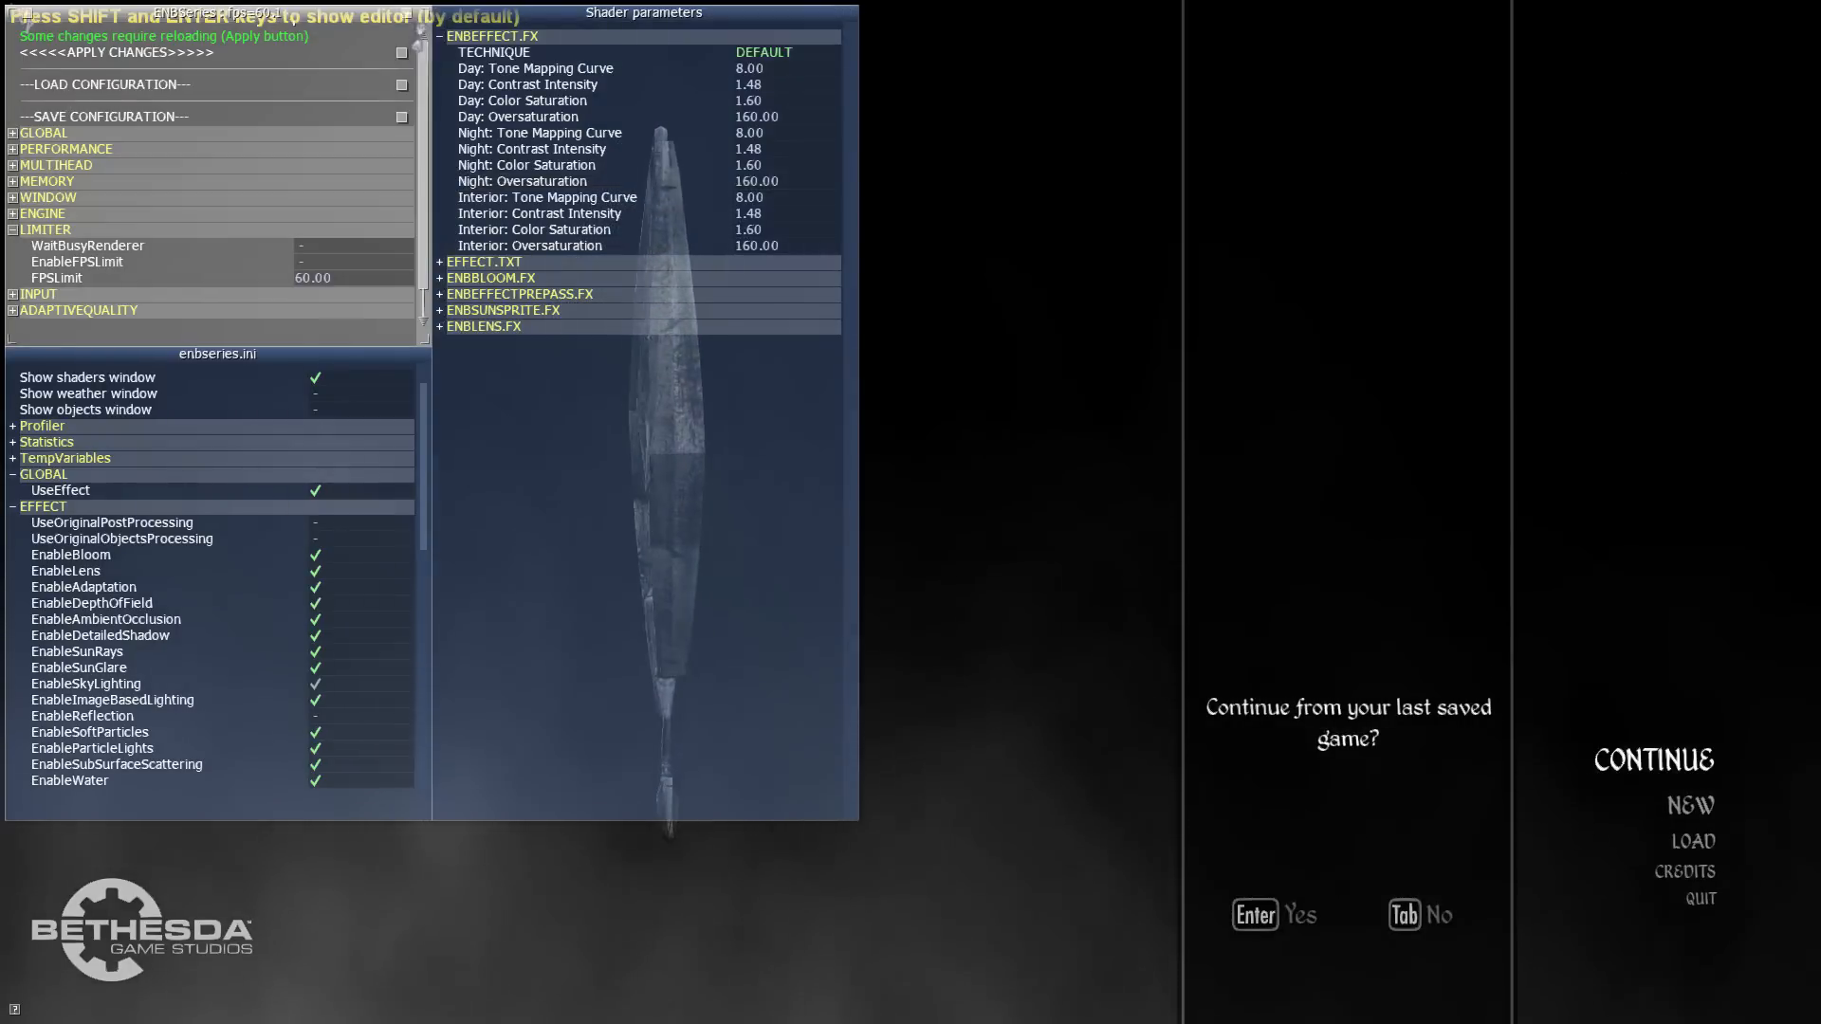
key(Tab)
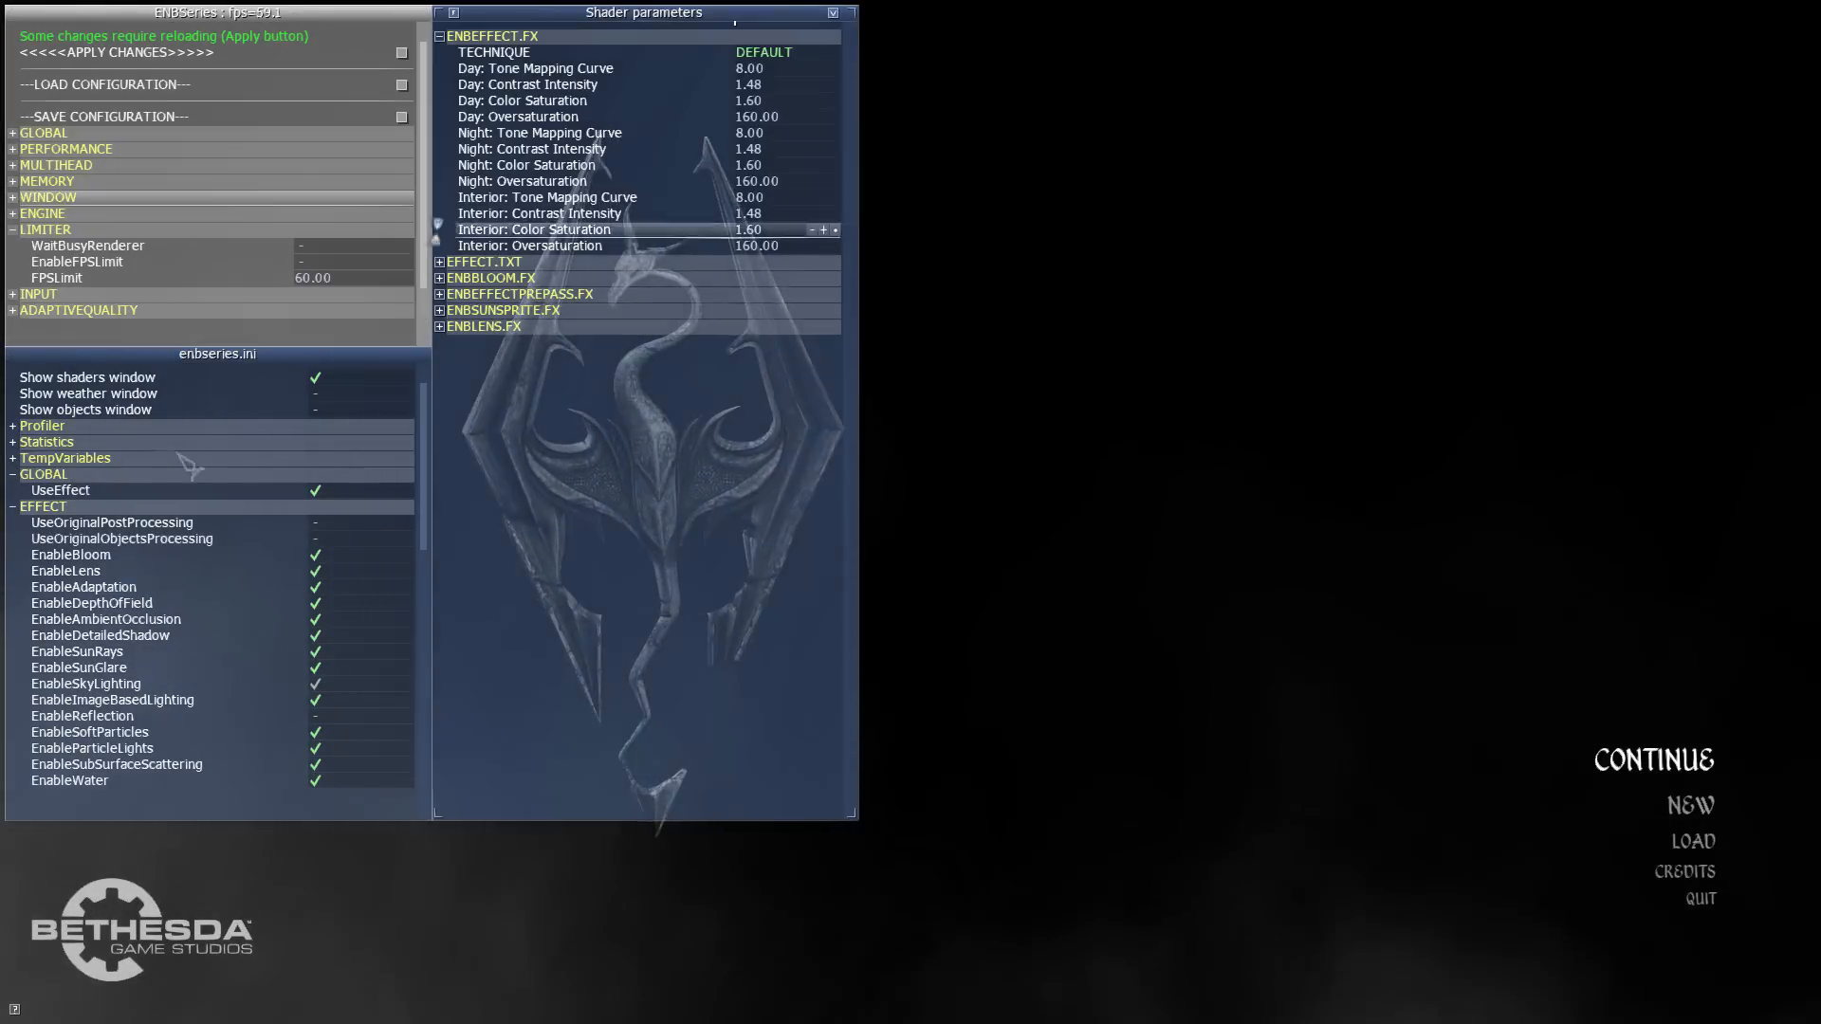
key(shift+Return)
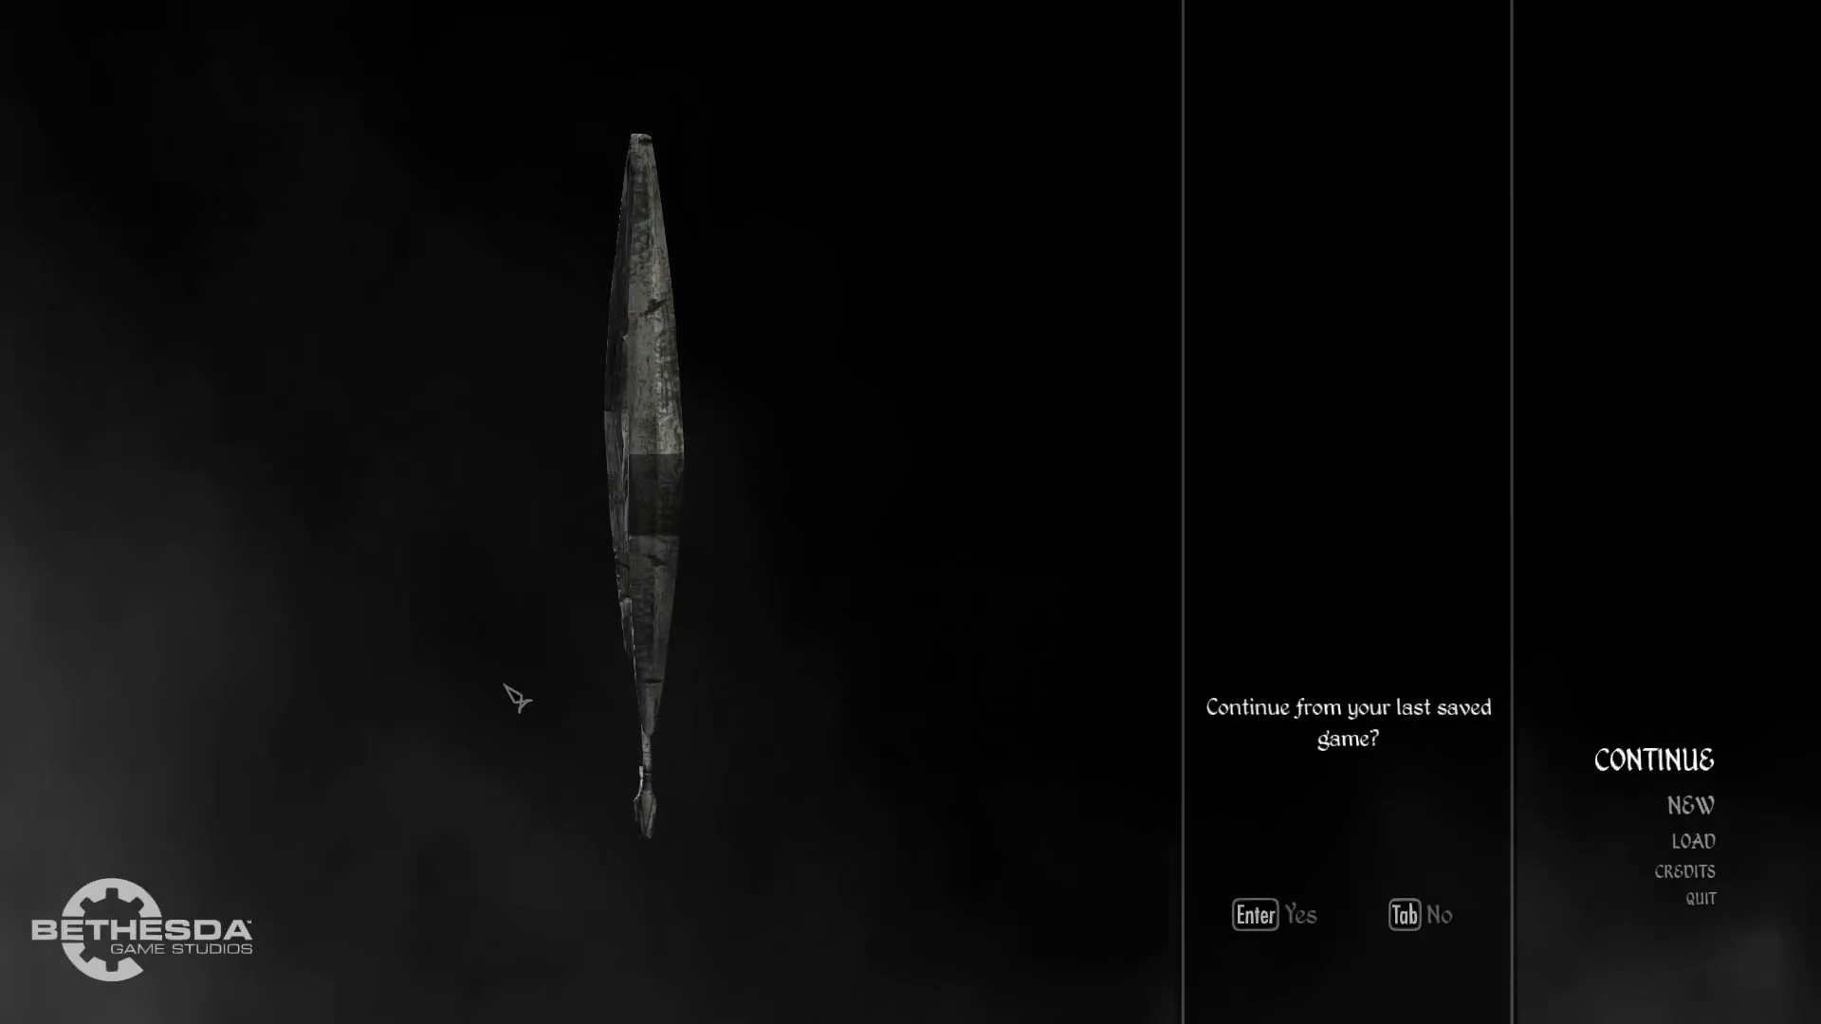
key(Tab)
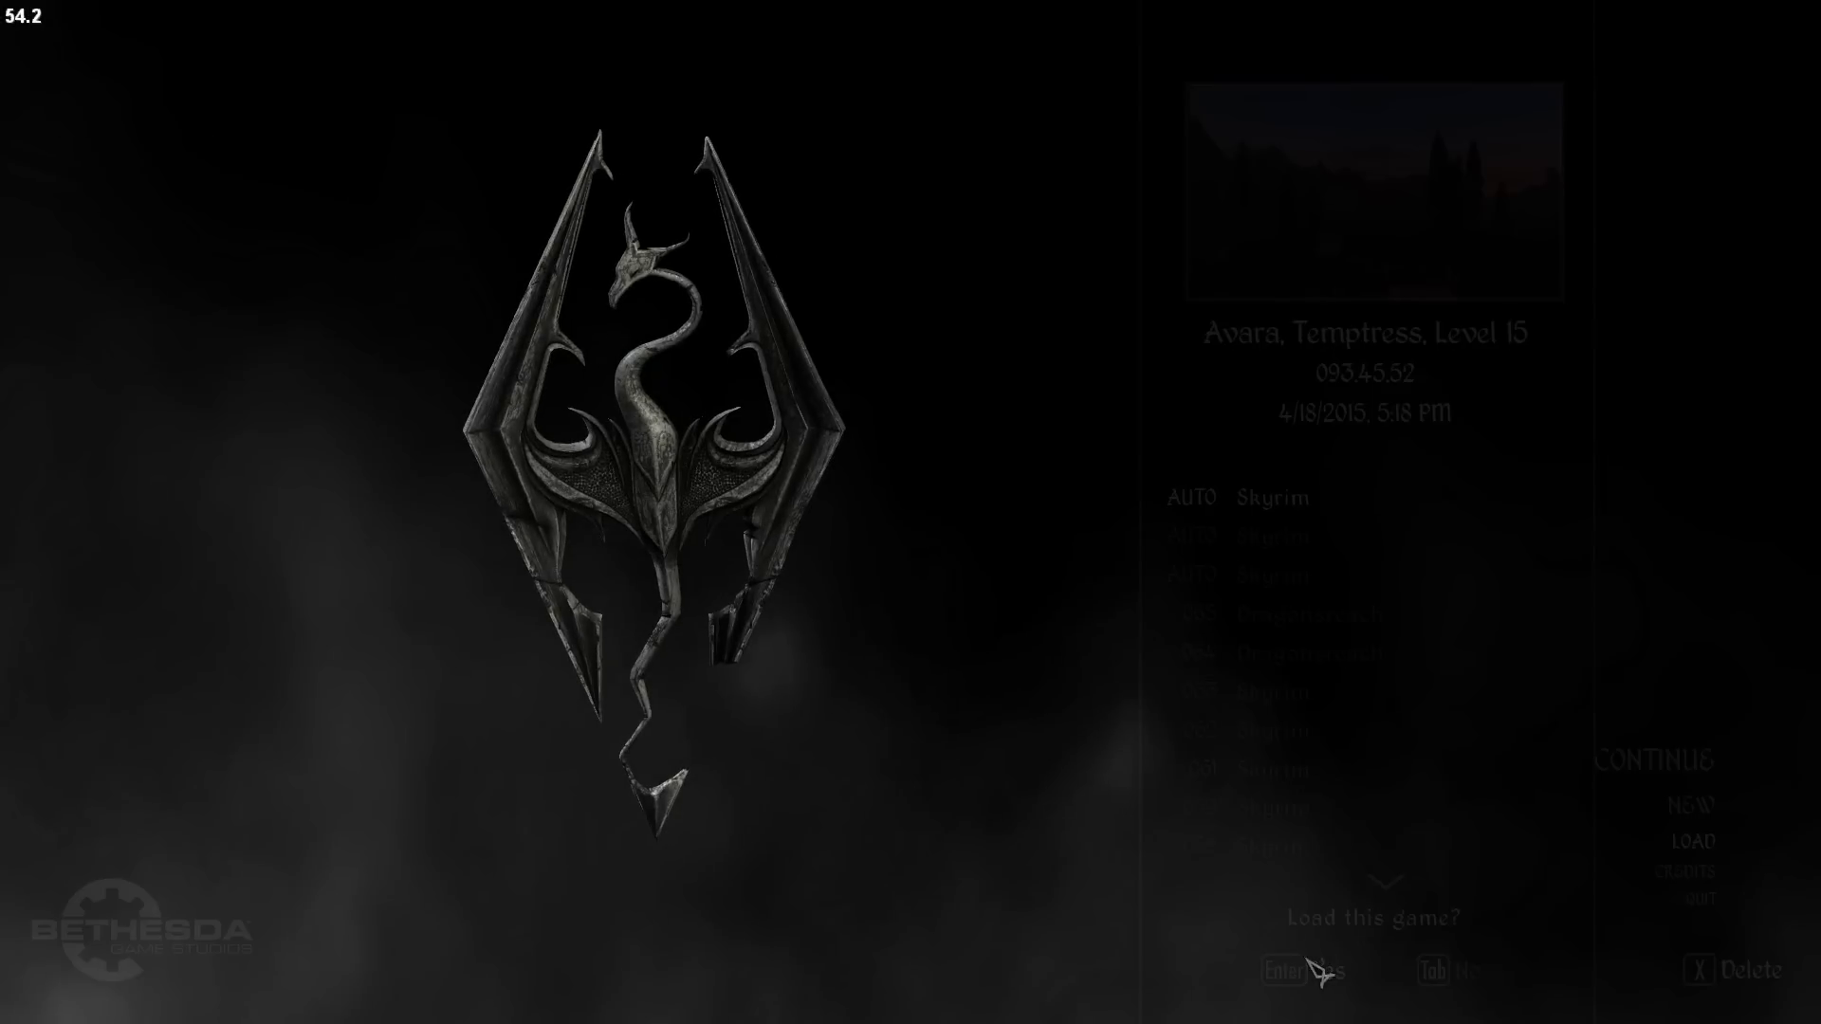
Load the selected level 15 Skyrim autosave and agree to continue loading without the missing content
click(1309, 968)
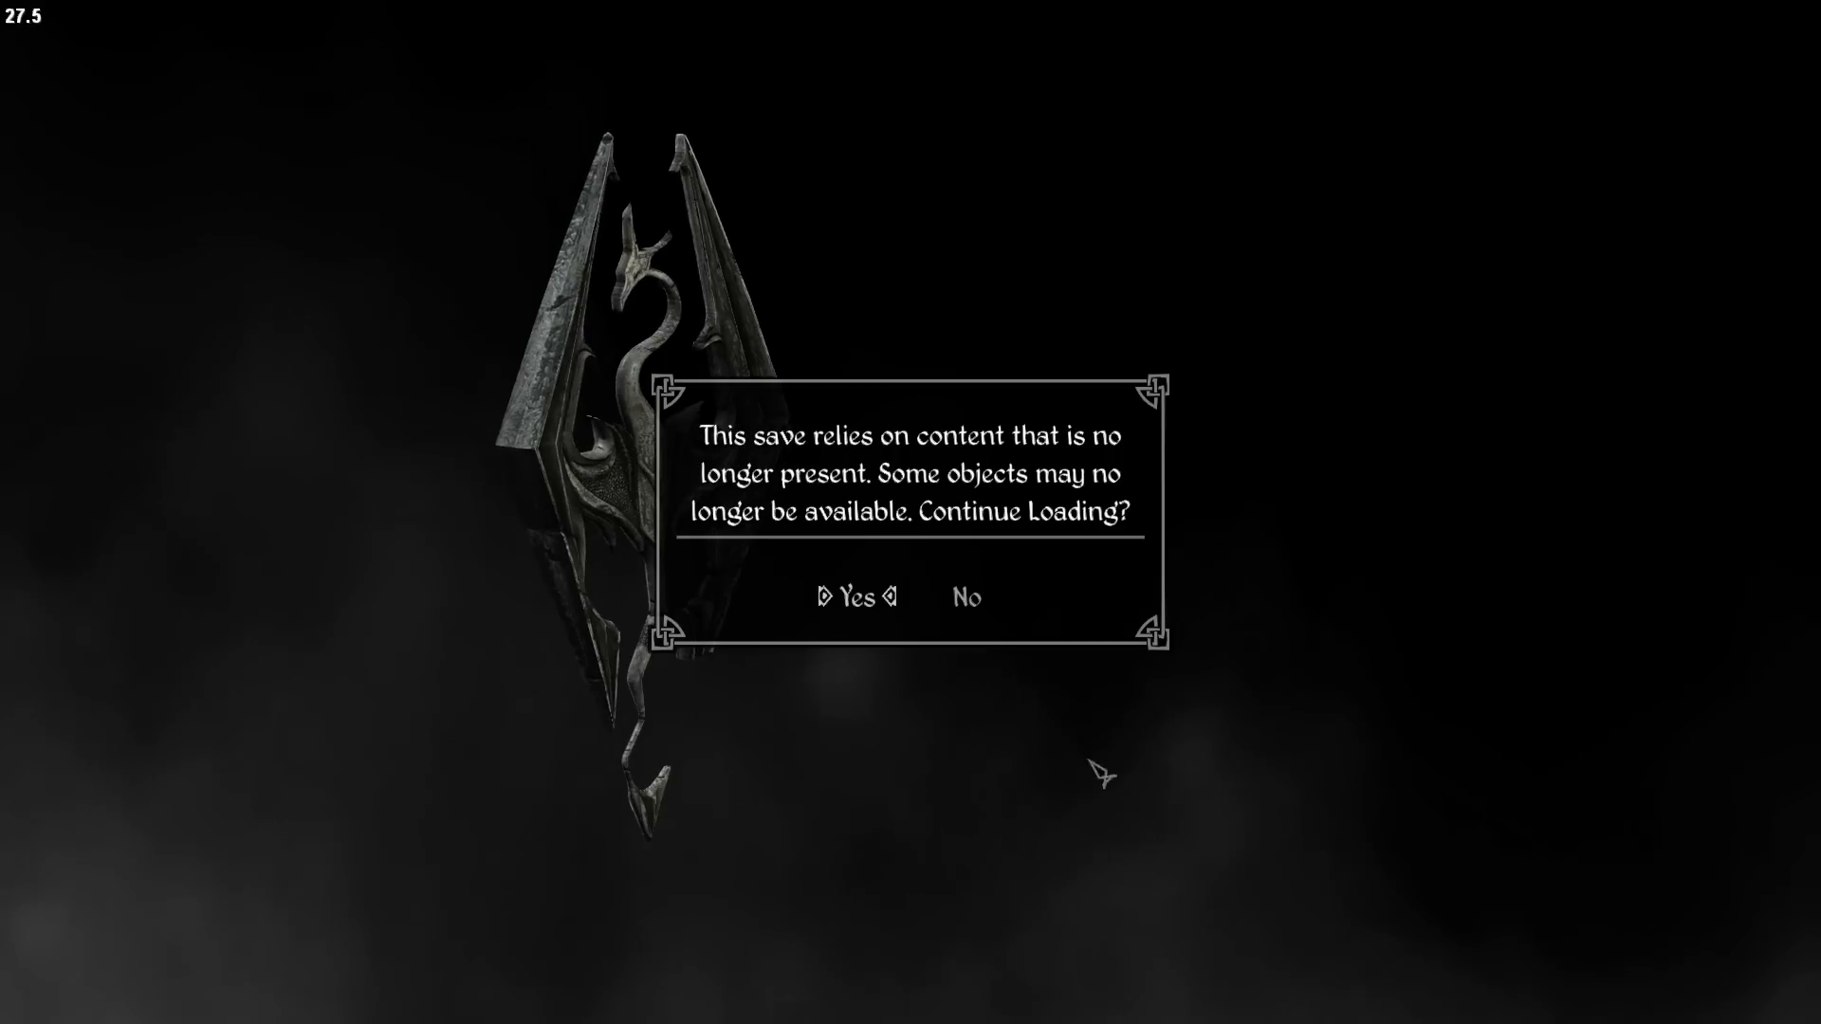
click(868, 599)
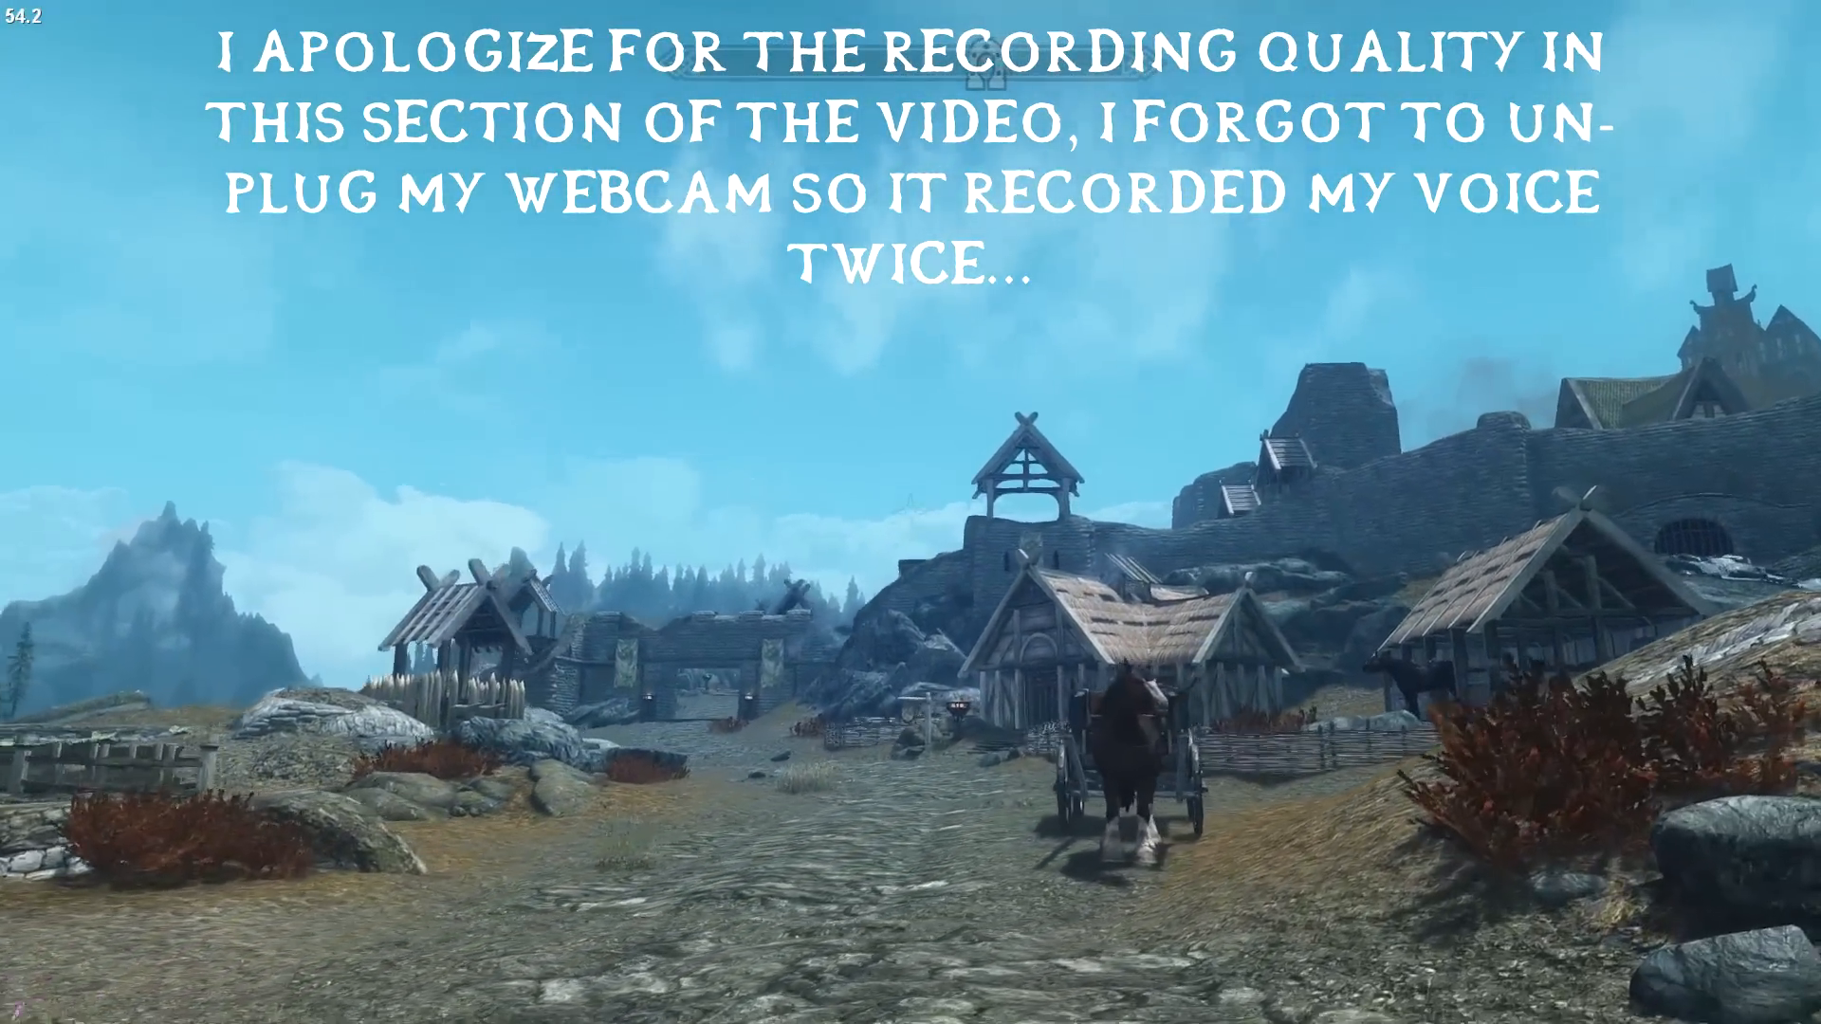
key(w)
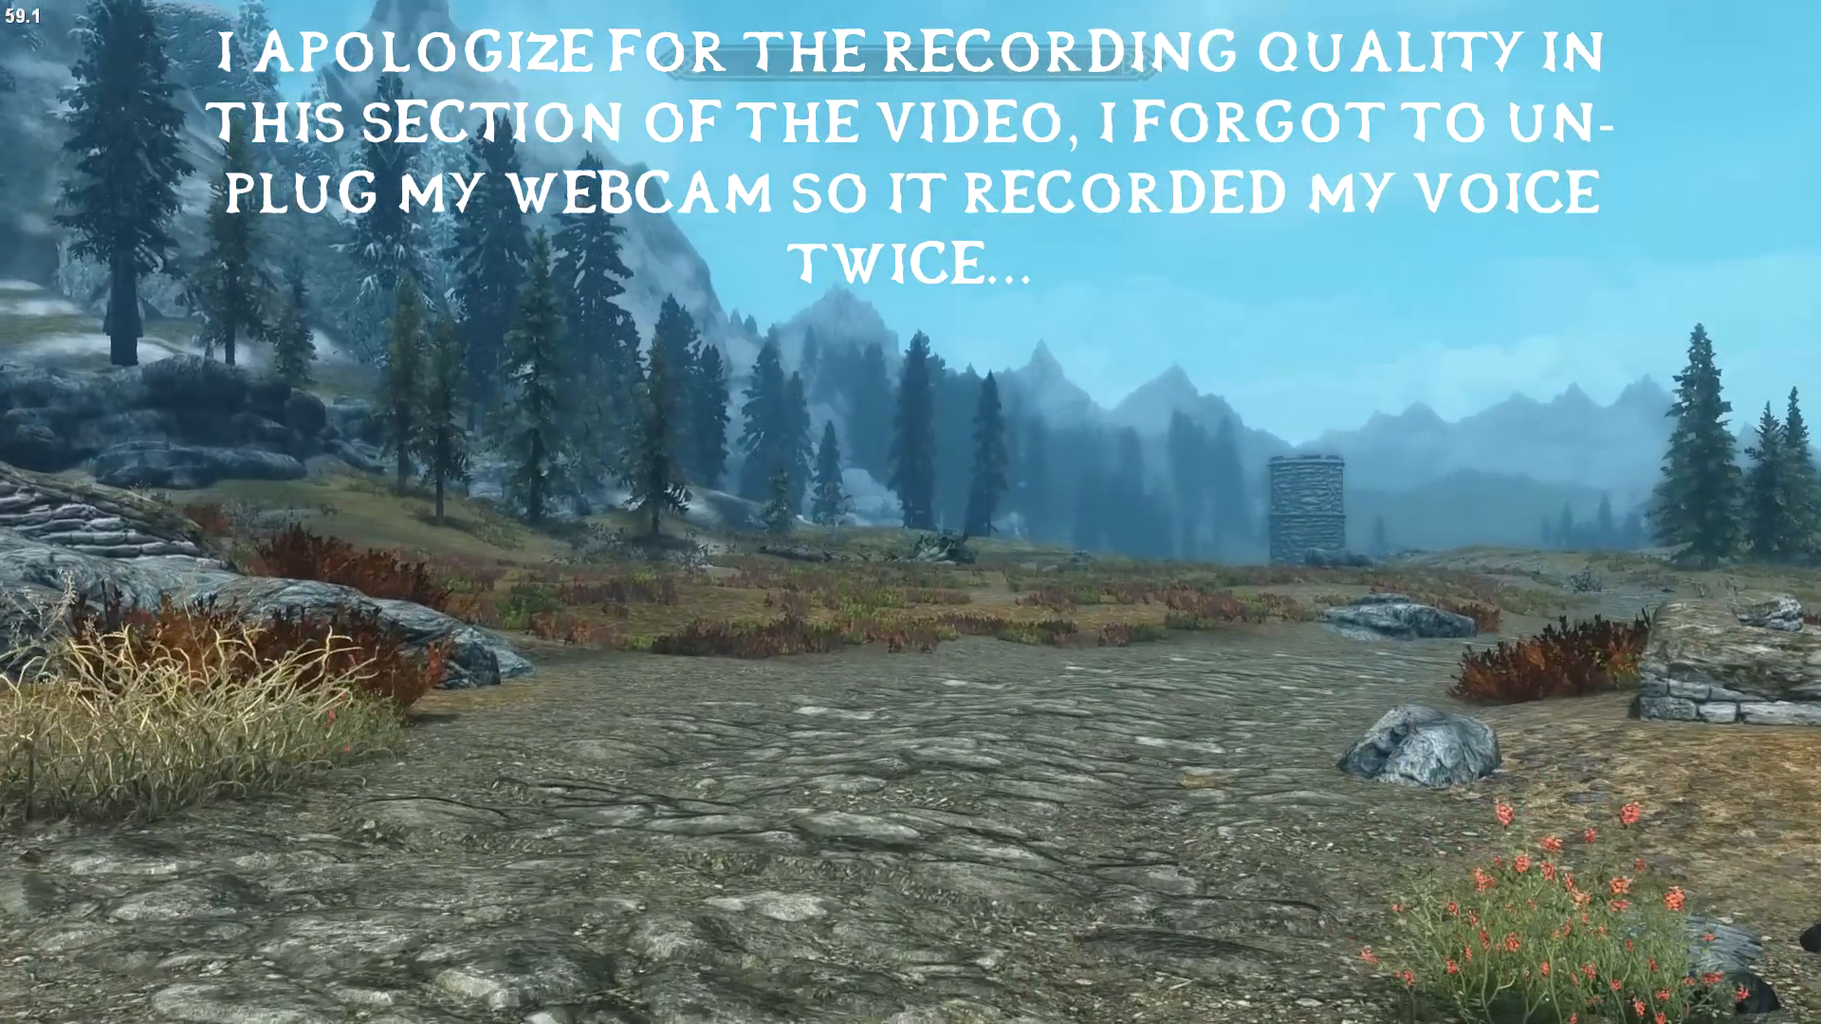
key(w)
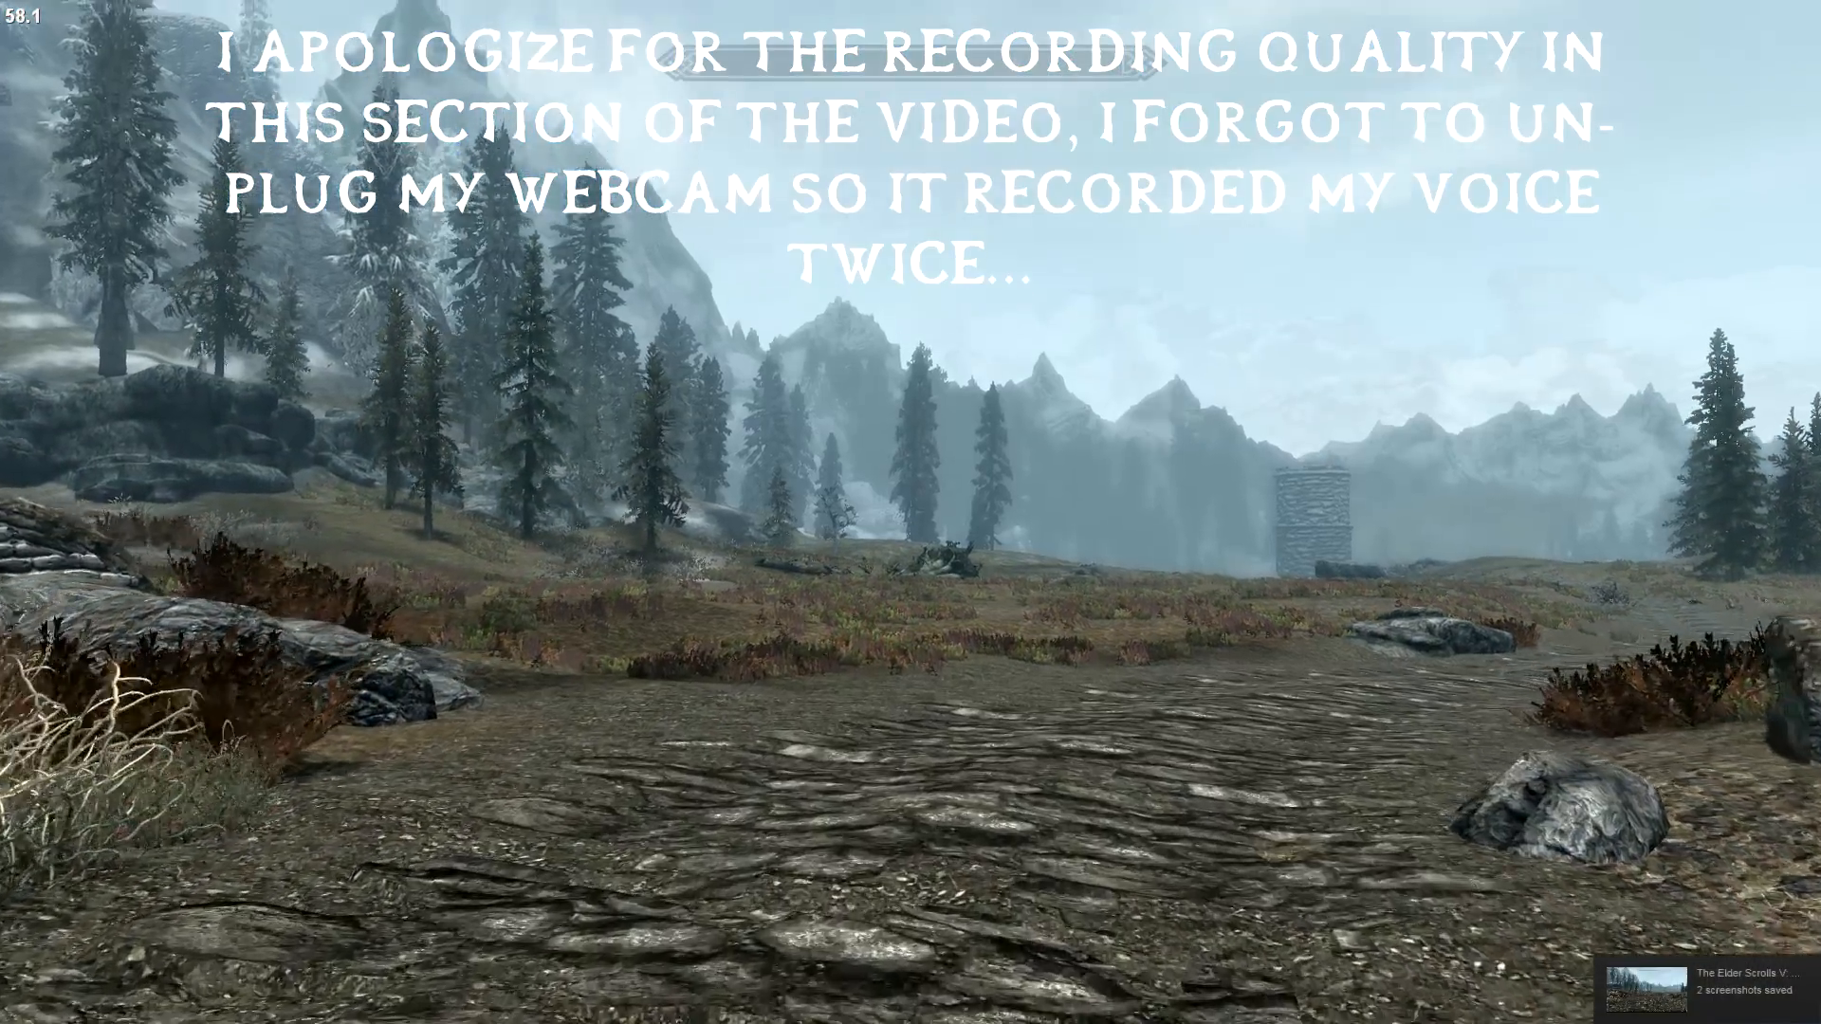
key(w)
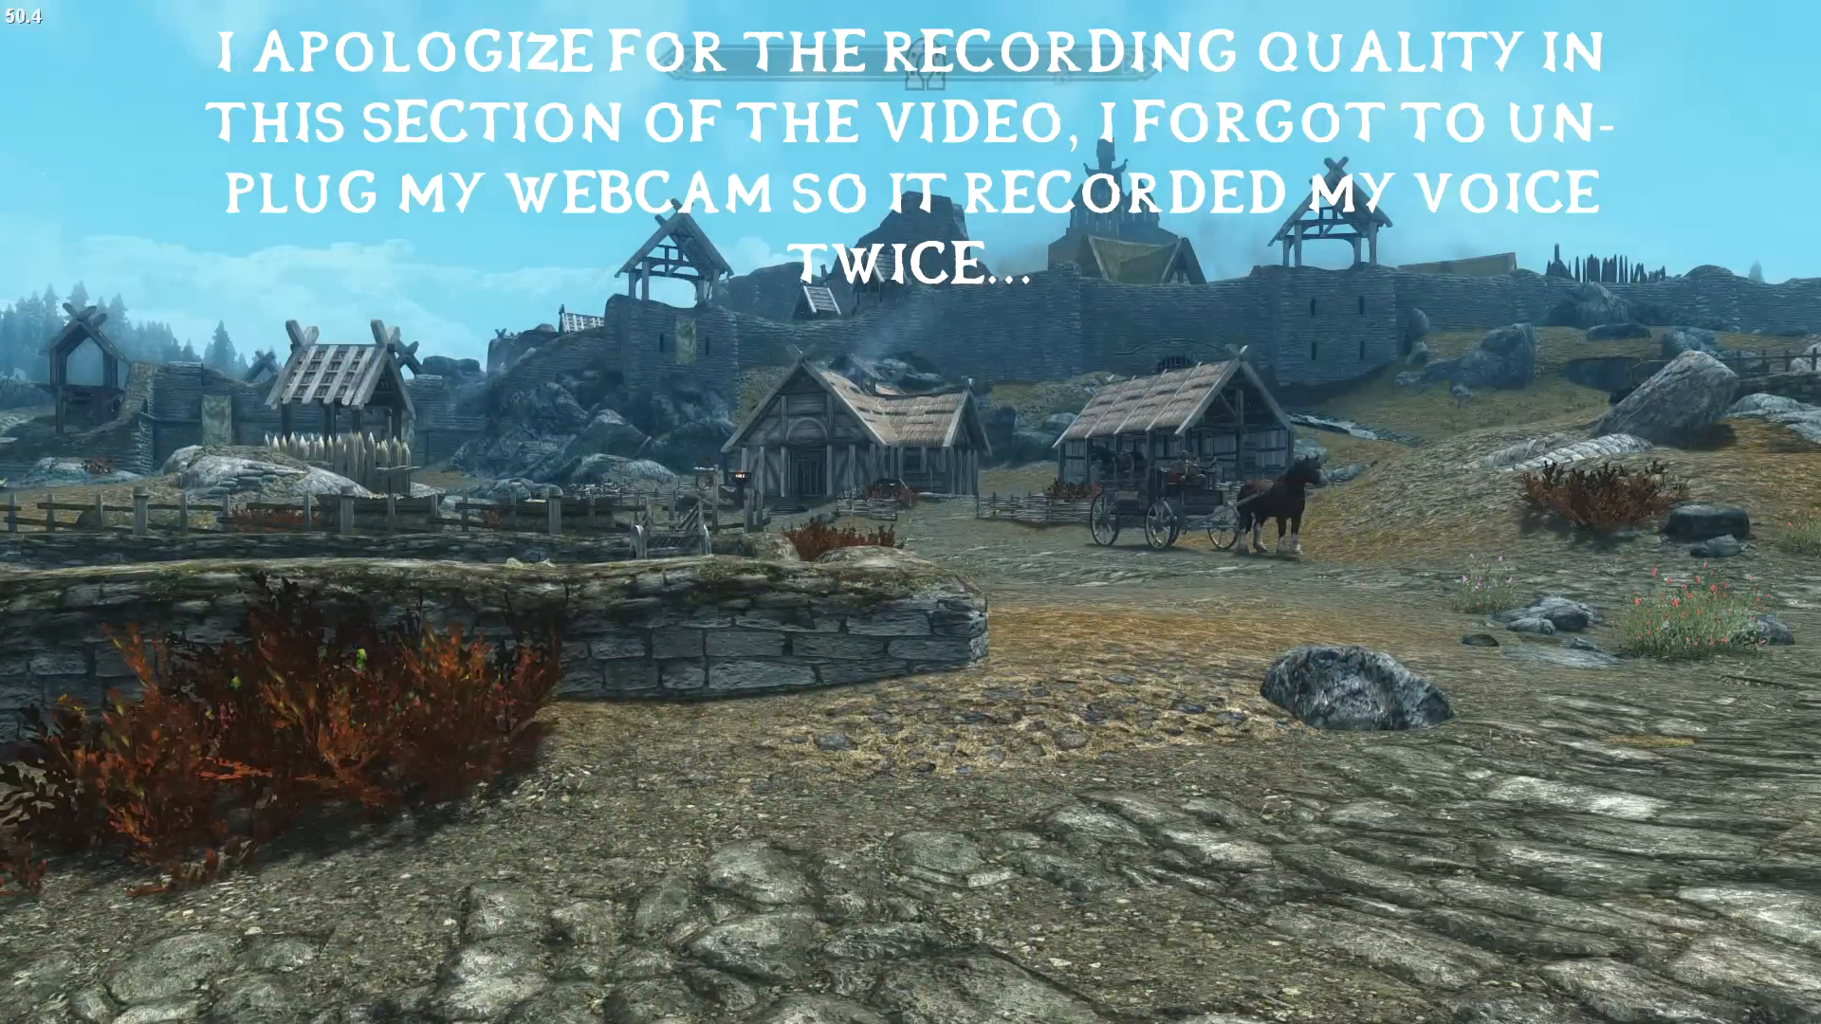
key(w)
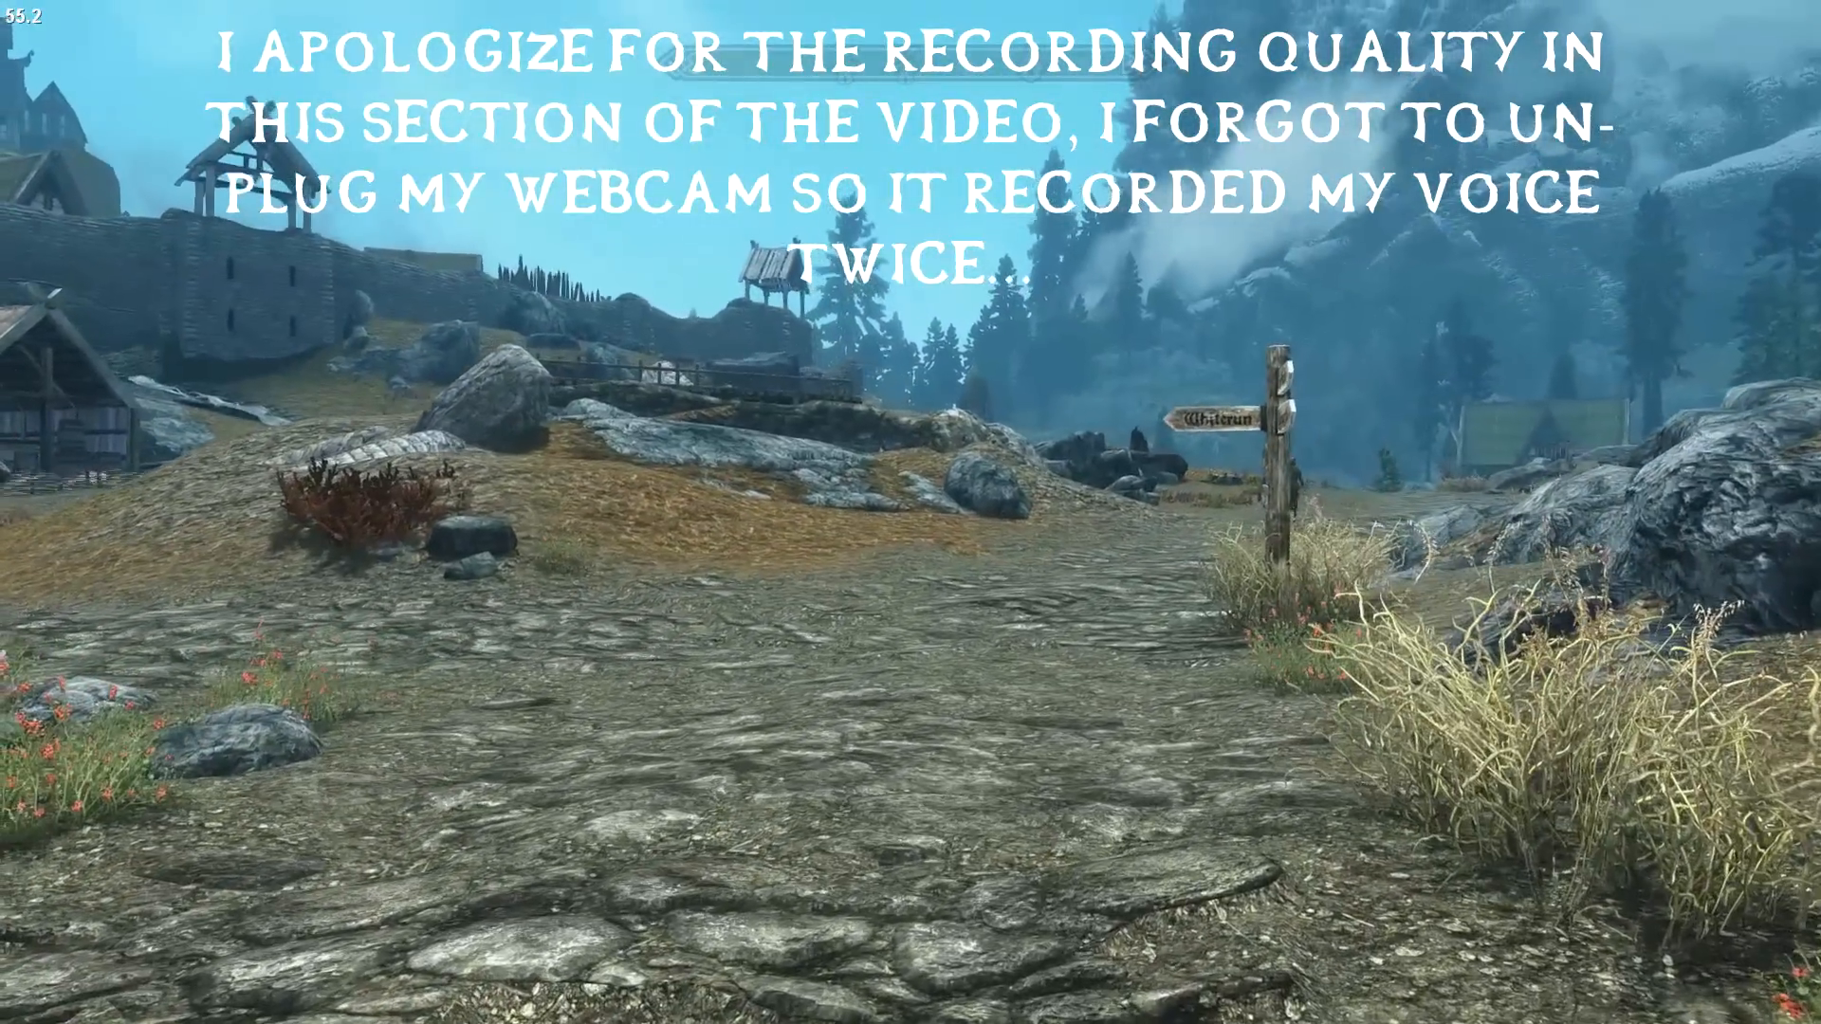